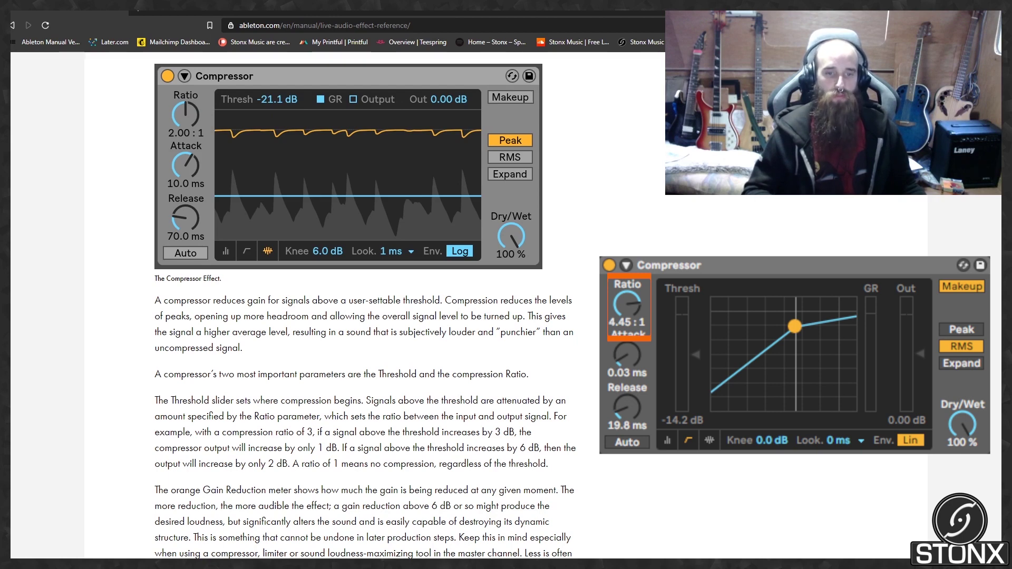
Read the manual's Compressor section, covering threshold, ratio, knee, display views, attack and release, operating modes and envelope shapes
scroll(364, 306, "down", 2)
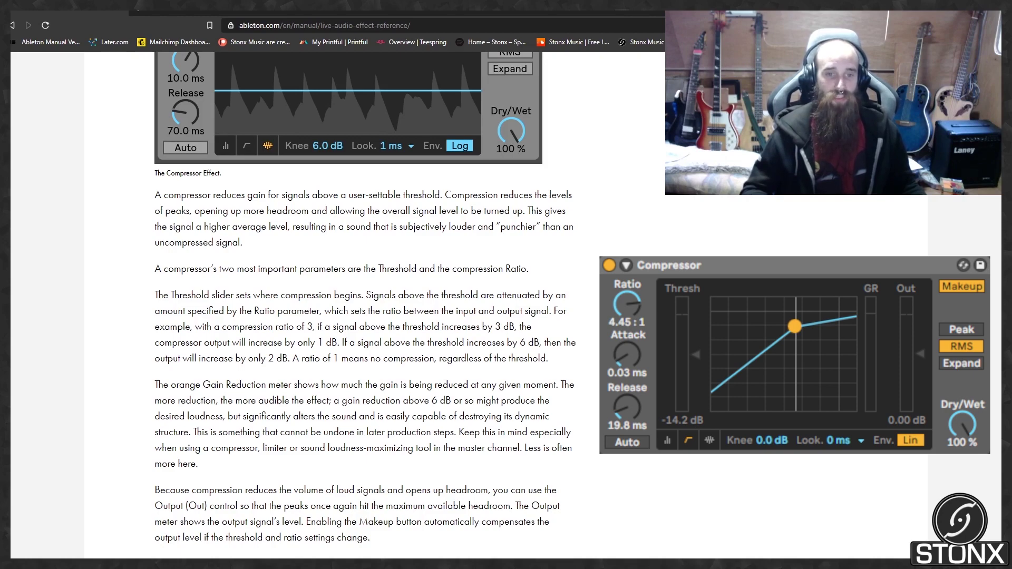
scroll(364, 306, "down", 2)
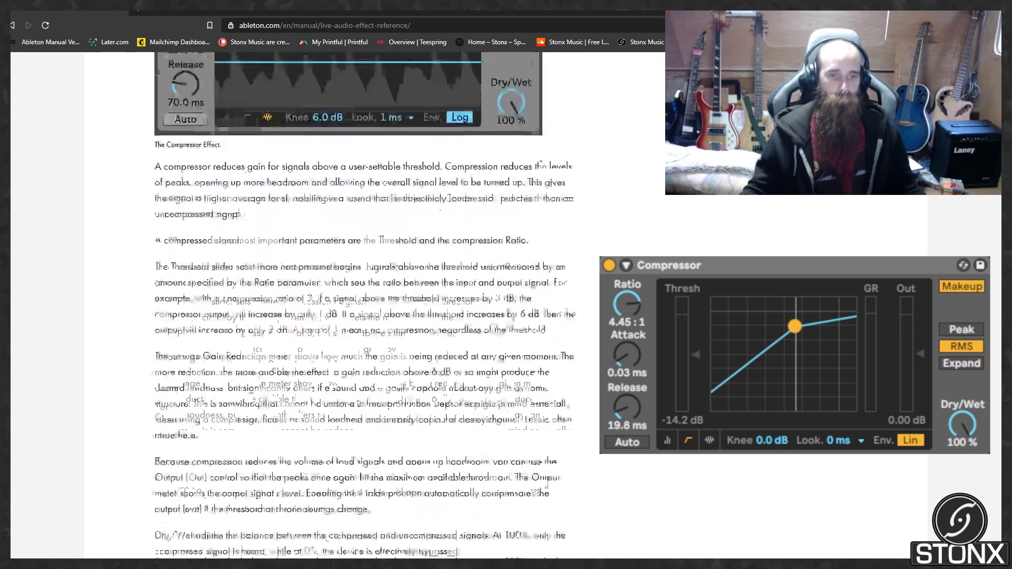
scroll(364, 306, "down", 3)
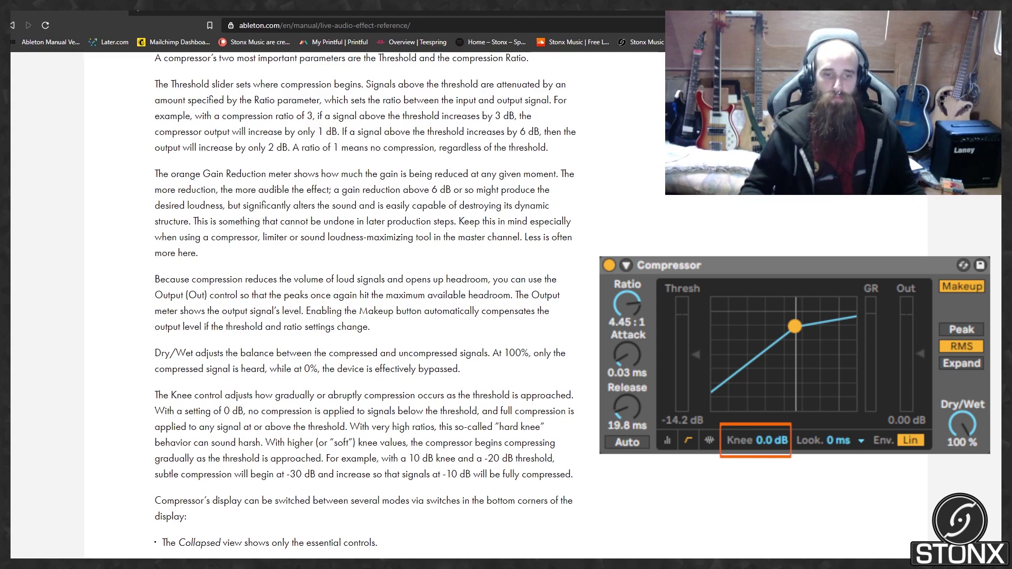
scroll(363, 296, "down", 5)
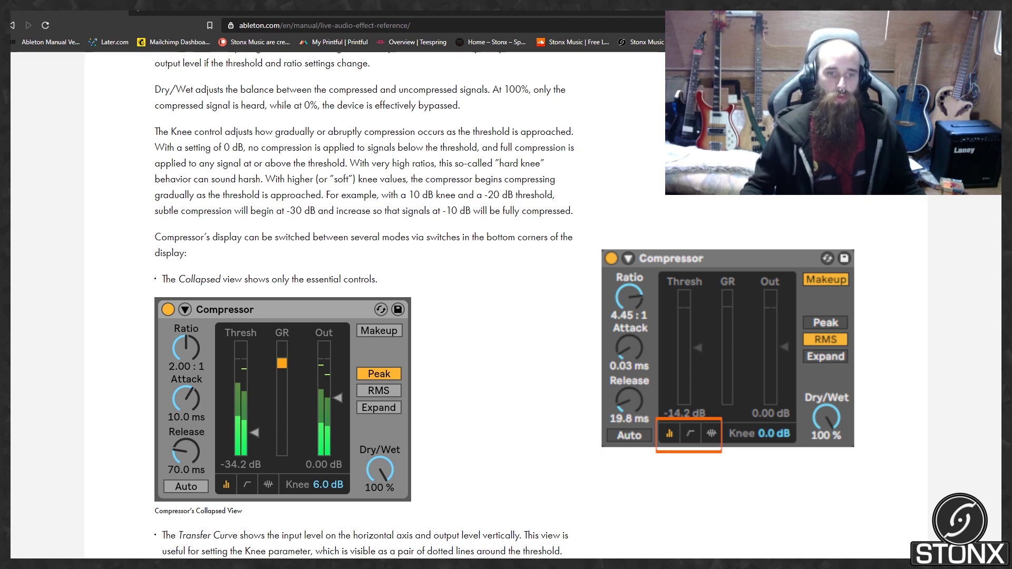
scroll(358, 316, "down", 3)
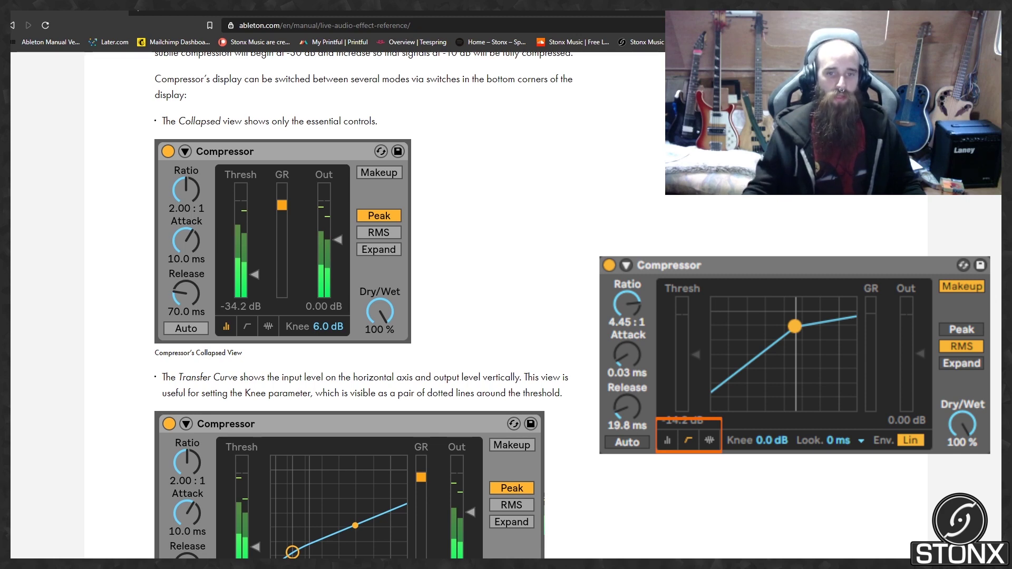
scroll(348, 306, "down", 2)
scroll(348, 306, "down", 6)
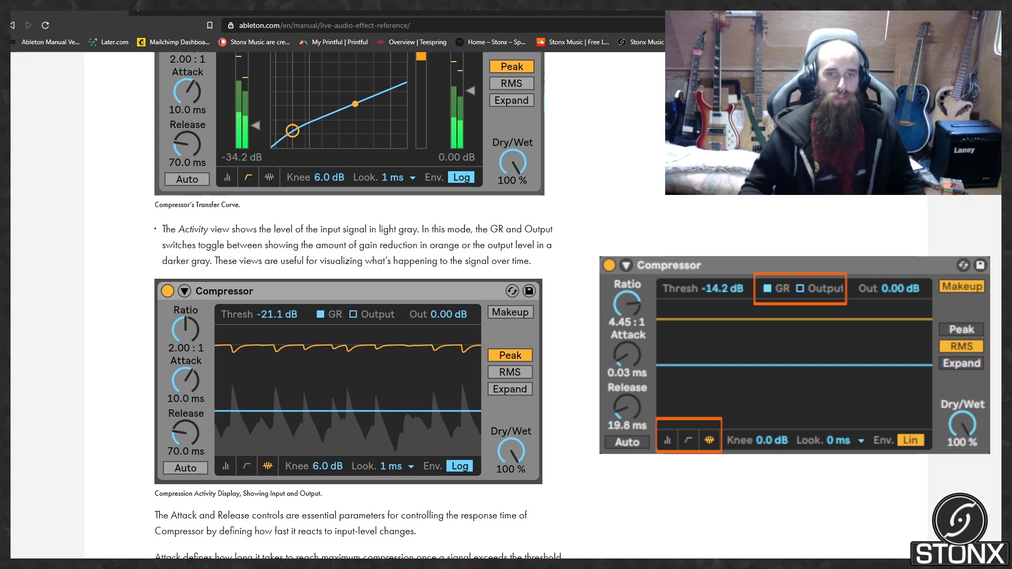
scroll(359, 305, "down", 5)
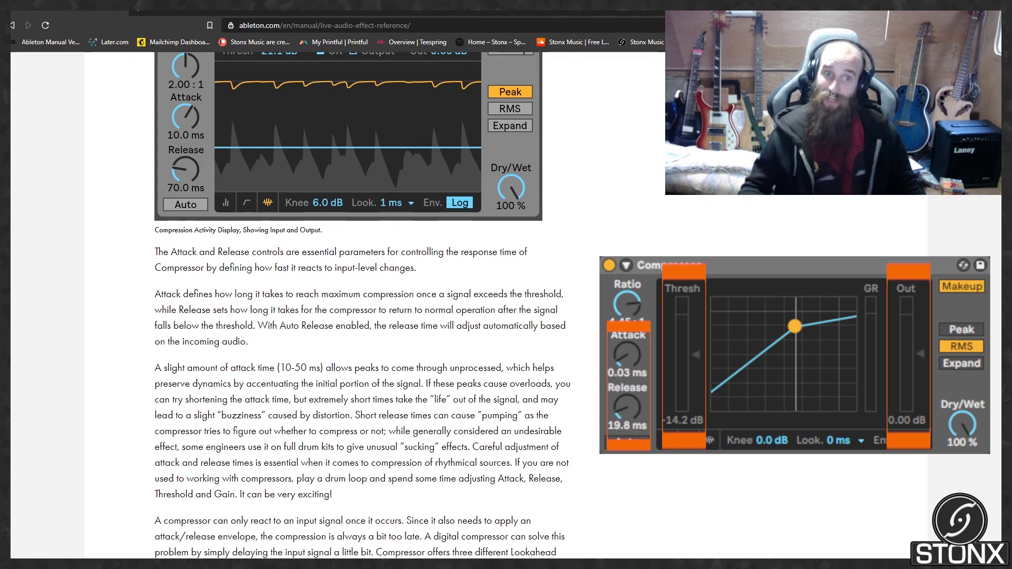
scroll(364, 305, "down", 5)
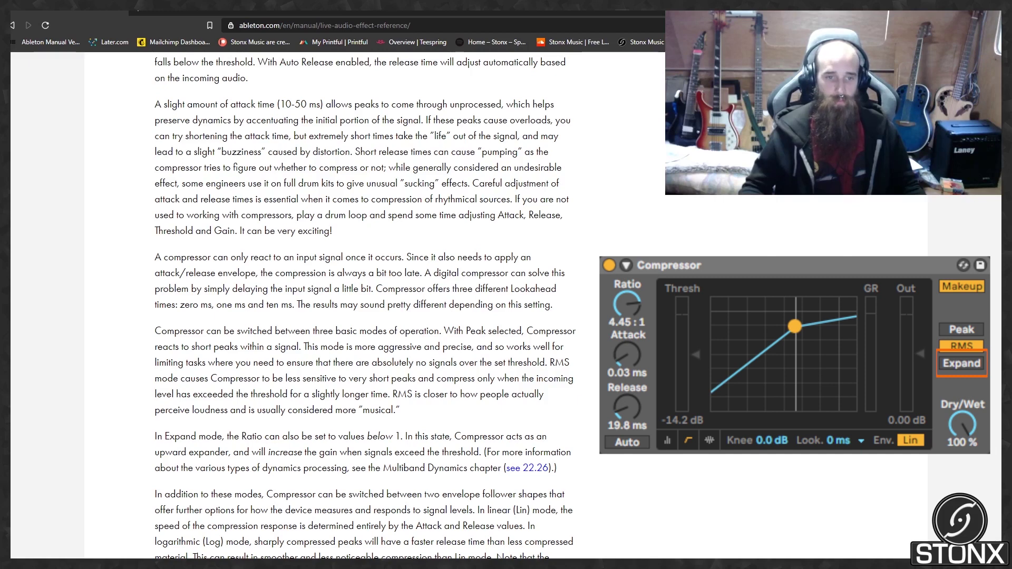
scroll(363, 306, "down", 4)
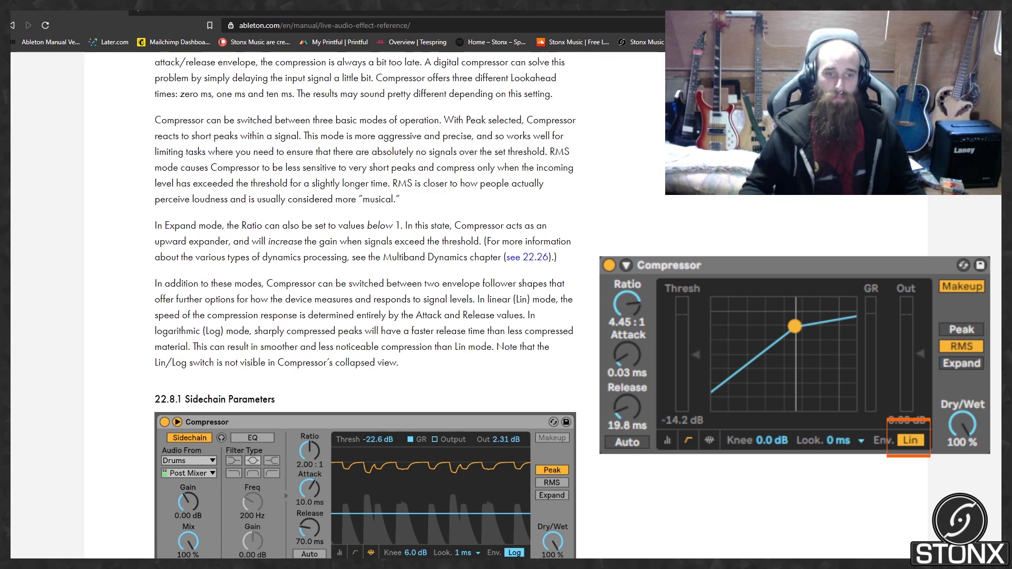
Read the manual's Sidechain Parameters and Compression Tips sections, including voiceover ducking and sidechaining in dance music
scroll(364, 306, "down", 5)
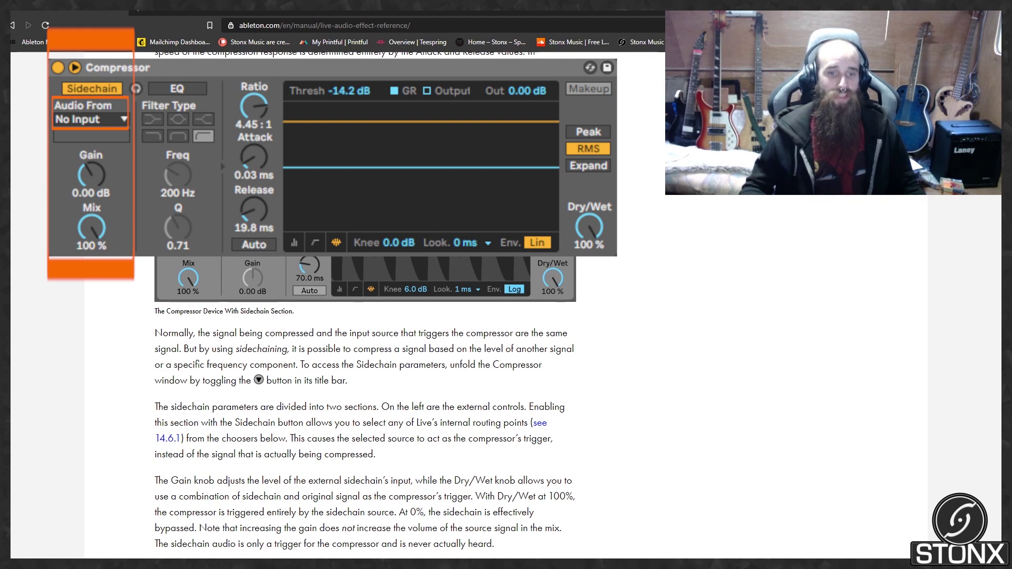
scroll(364, 405, "down", 2)
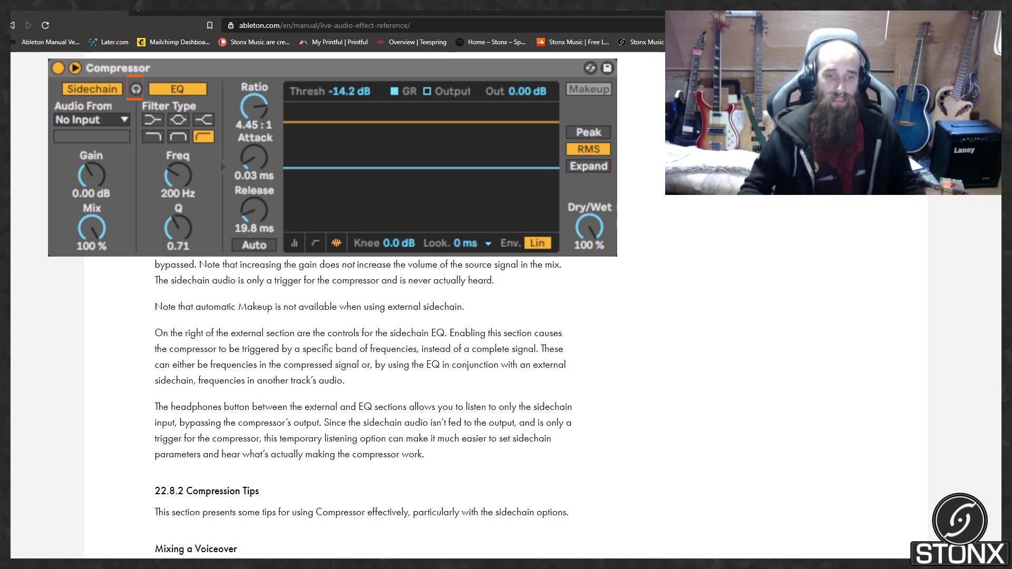
scroll(363, 369, "down", 4)
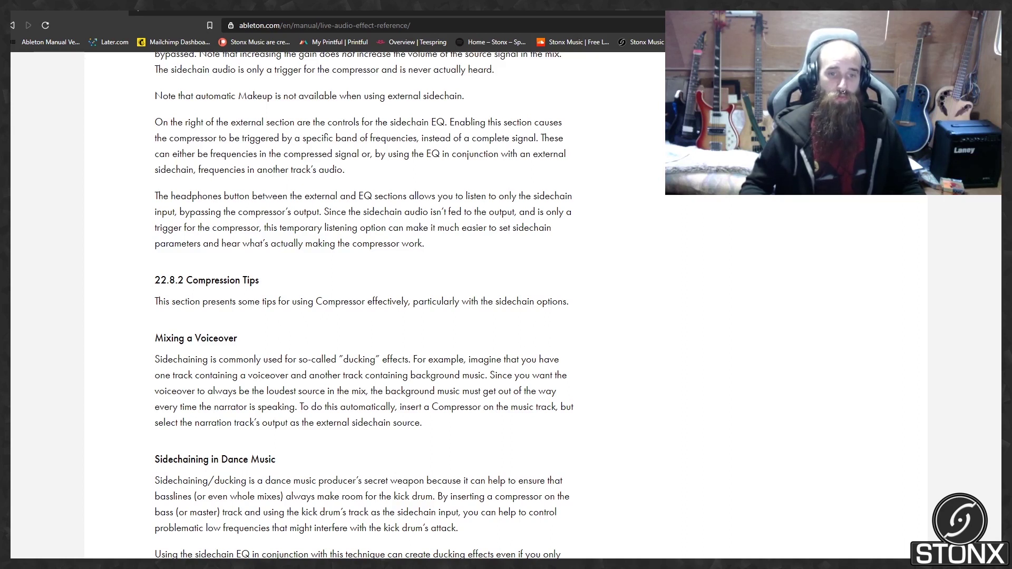
scroll(363, 306, "down", 2)
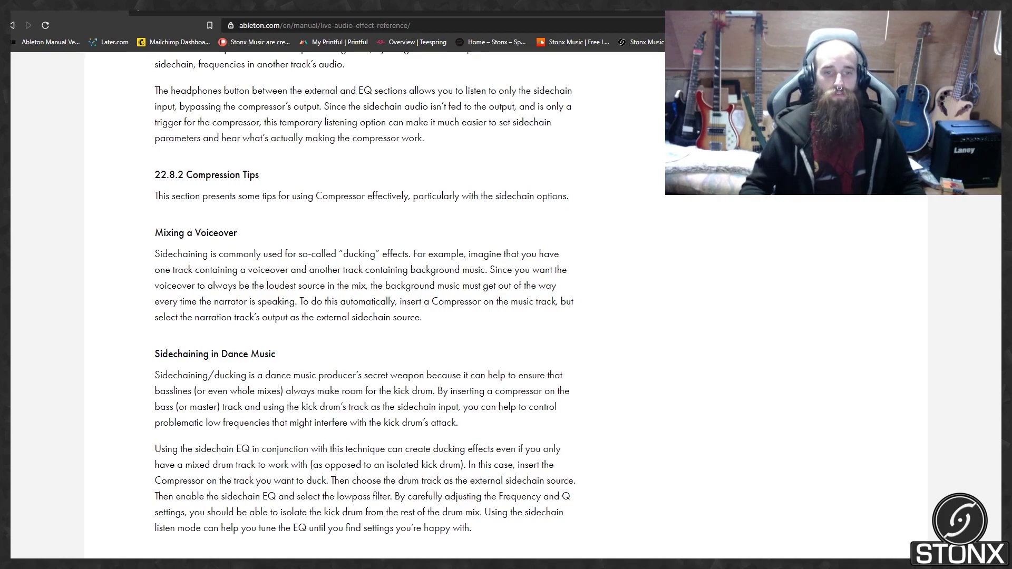
scroll(365, 305, "down", 4)
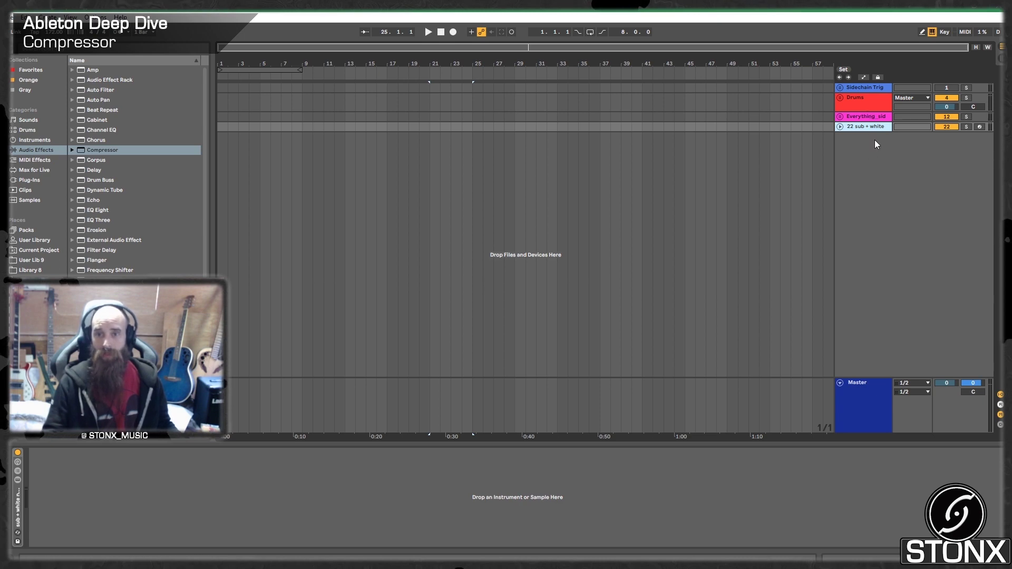
Unfold the Everything_sid and Drums groups and the nested Bass and Pads groups to look over their tracks
left_click(840, 117)
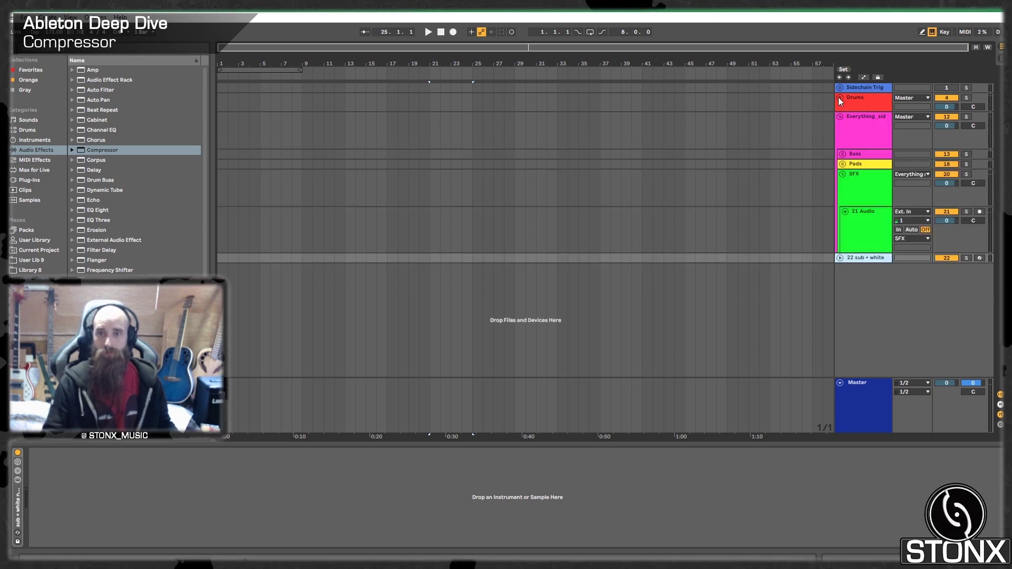
left_click(840, 98)
left_click(868, 86)
scroll(858, 223, "down", 2)
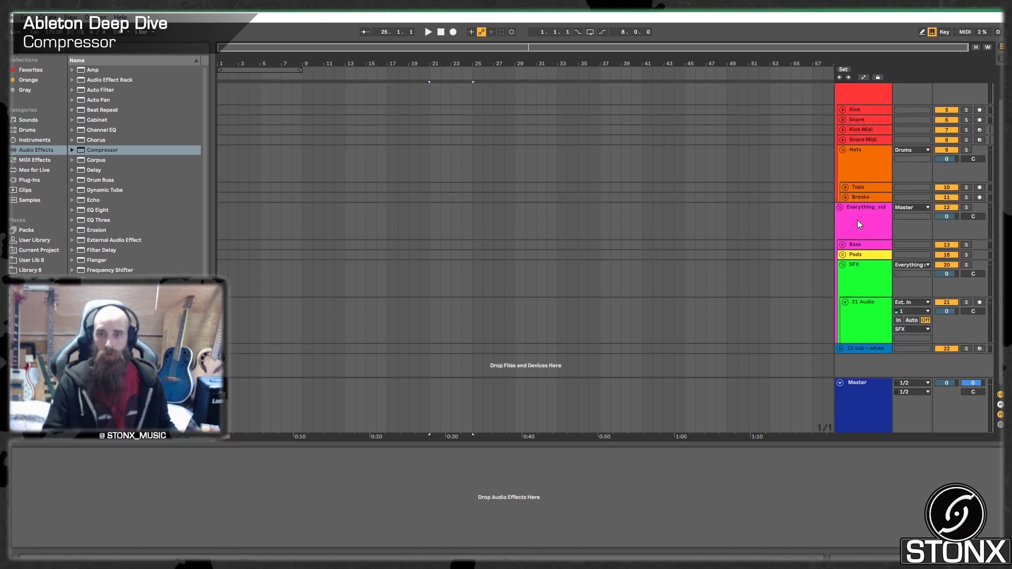
left_click(841, 244)
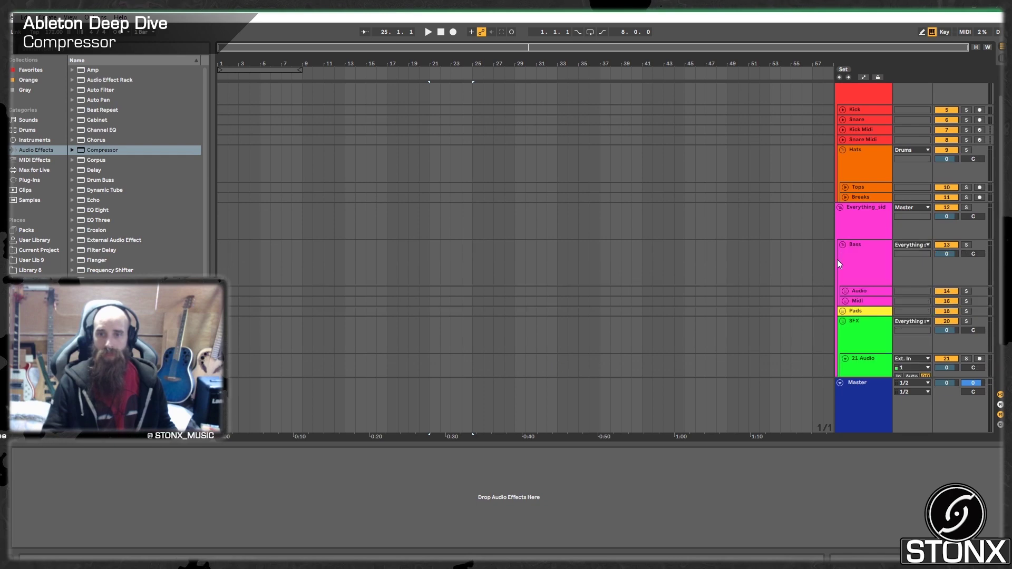
left_click(843, 312)
scroll(843, 312, "down", 3)
scroll(847, 324, "up", 4)
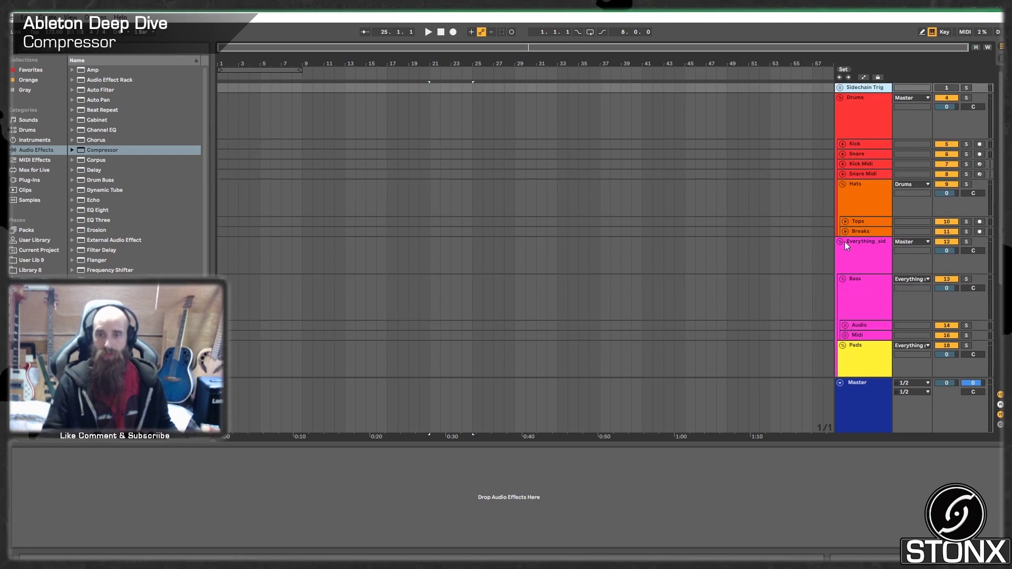
Fold the Everything_sid and Drums groups again and briefly expand the 22 sub + white track to view it
left_click(839, 241)
left_click(857, 100)
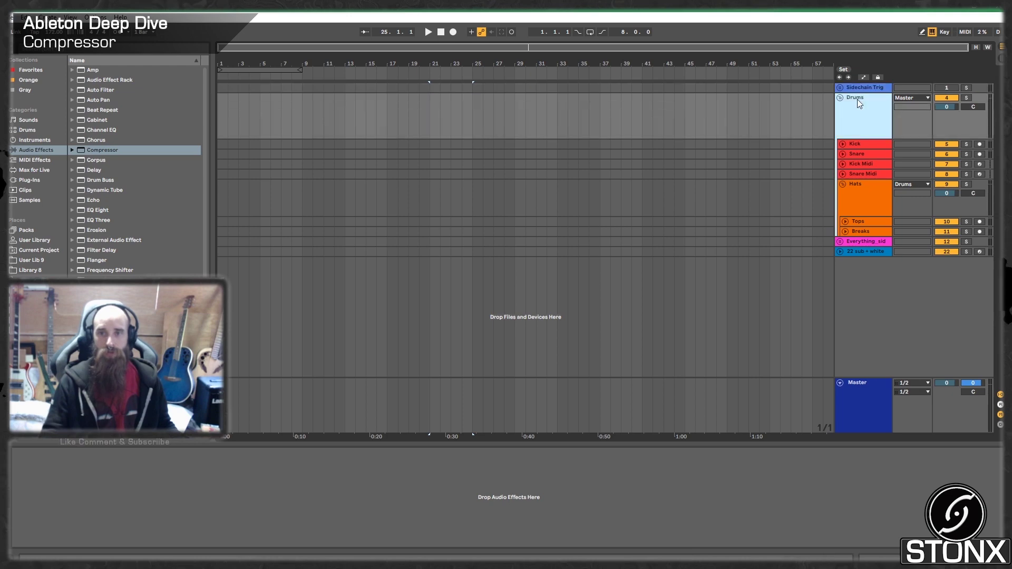
left_click(839, 98)
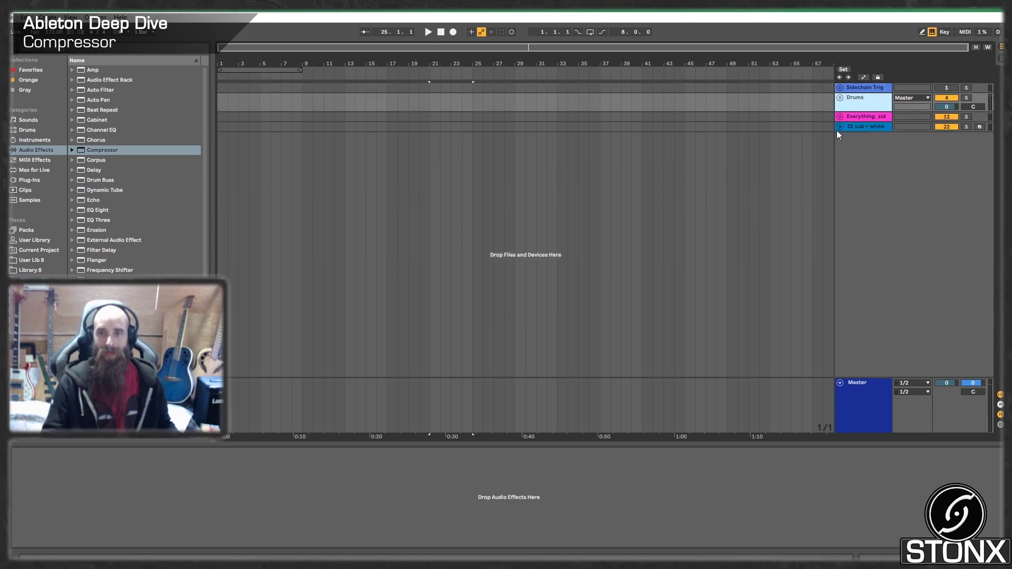
left_click(837, 131)
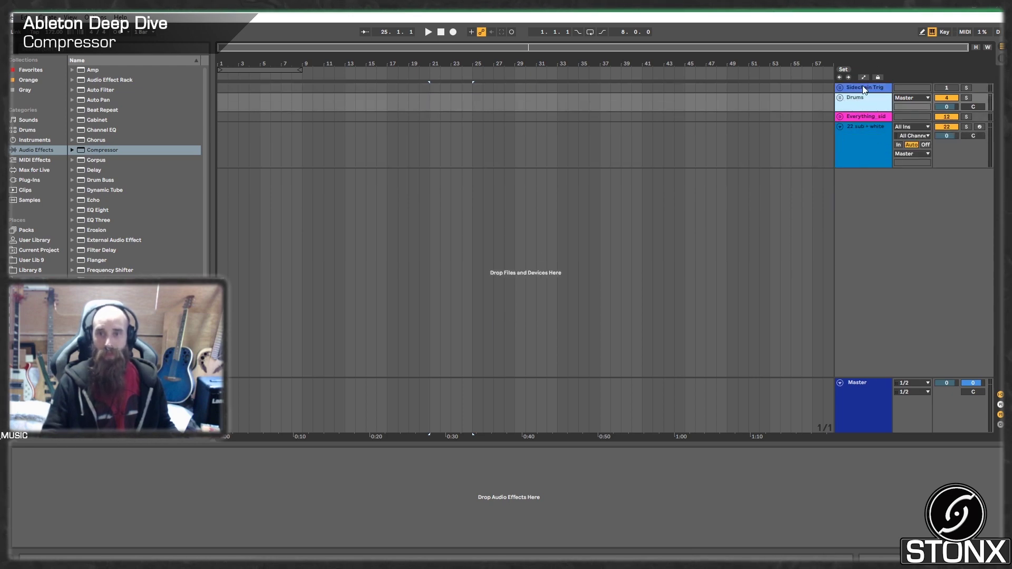
left_click(862, 87)
left_click(840, 126)
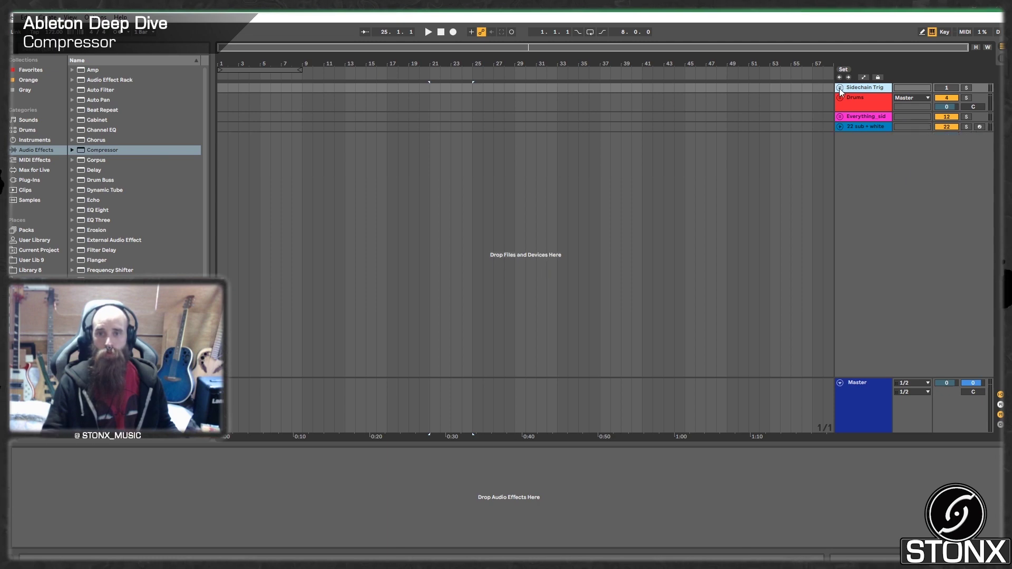
Unfold the Sidechain Trig group and audition the White Noise pad on the Sidechain Kick track with both tracks temporarily activated
left_click(839, 87)
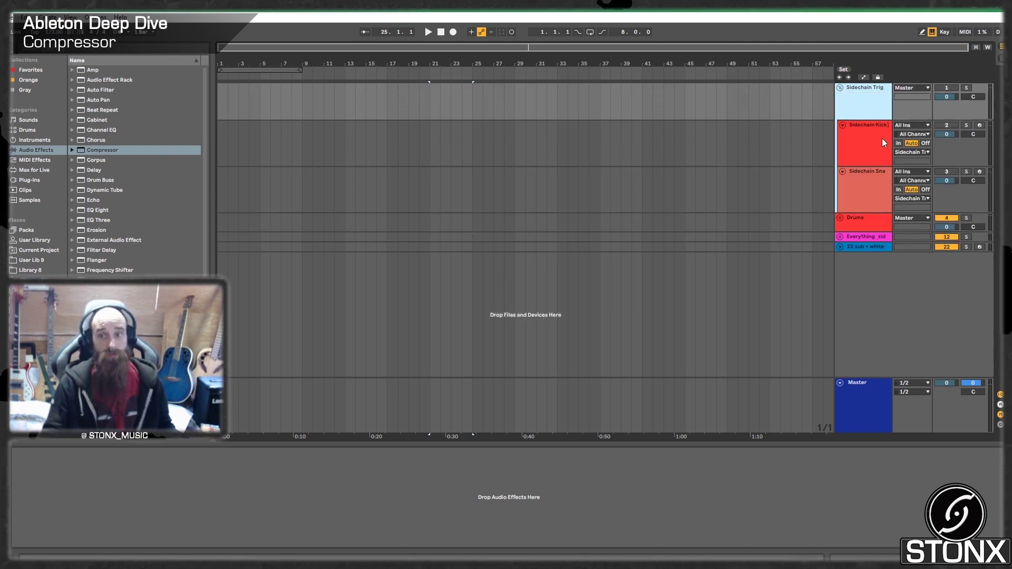
left_click(871, 179)
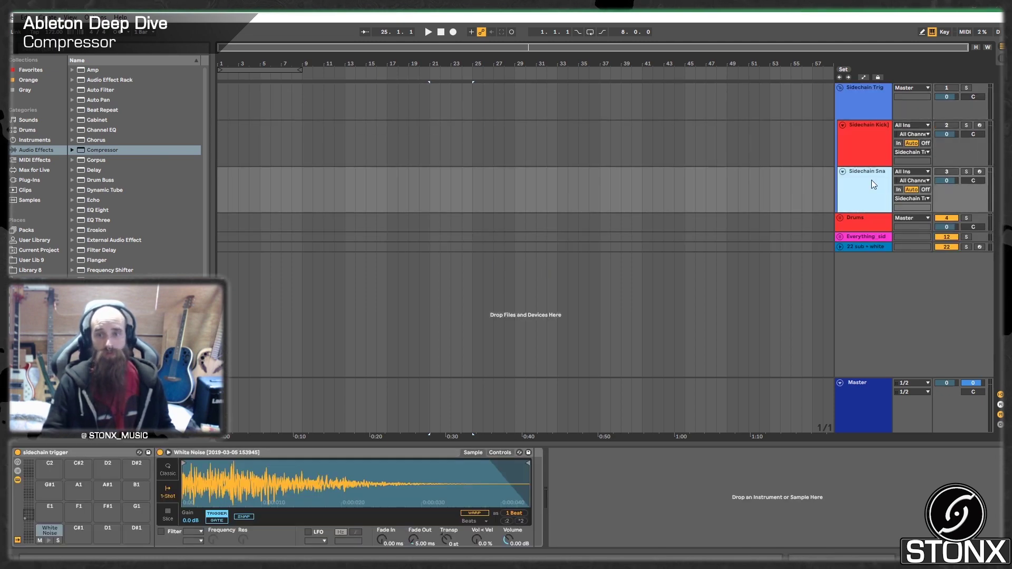
left_click(947, 88)
left_click(946, 125)
left_click(875, 140)
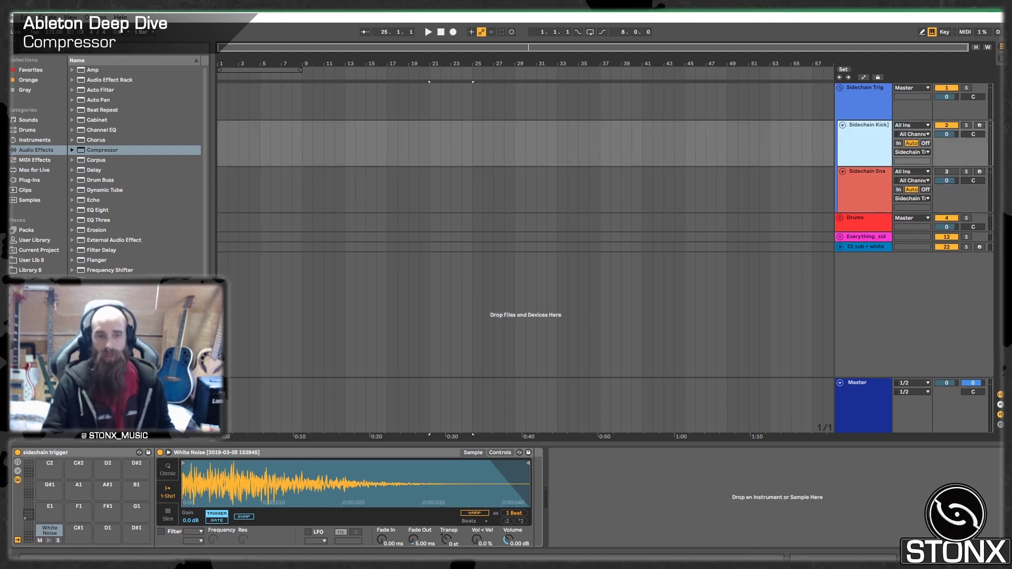
left_click(51, 541)
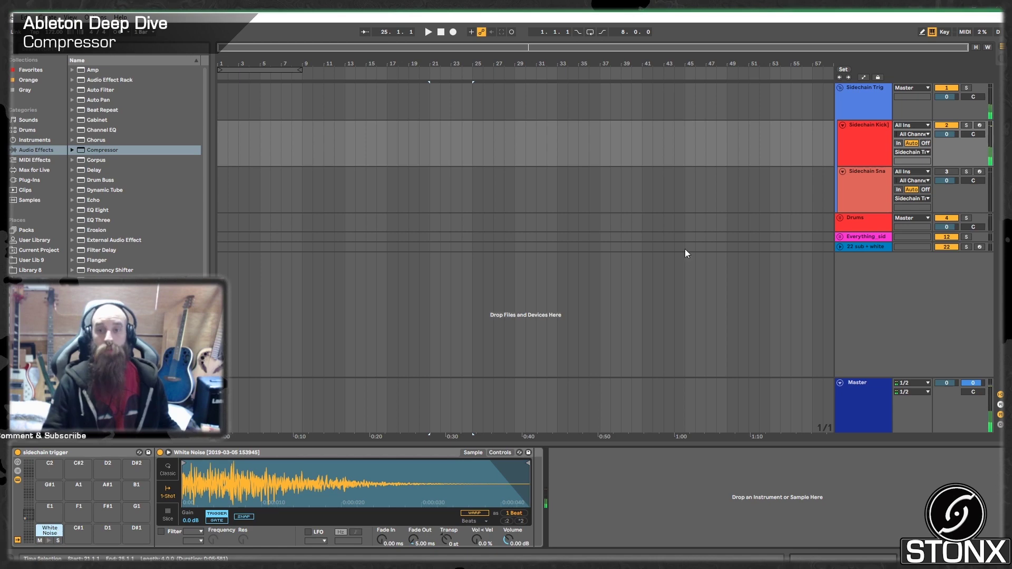
left_click(946, 126)
left_click(946, 88)
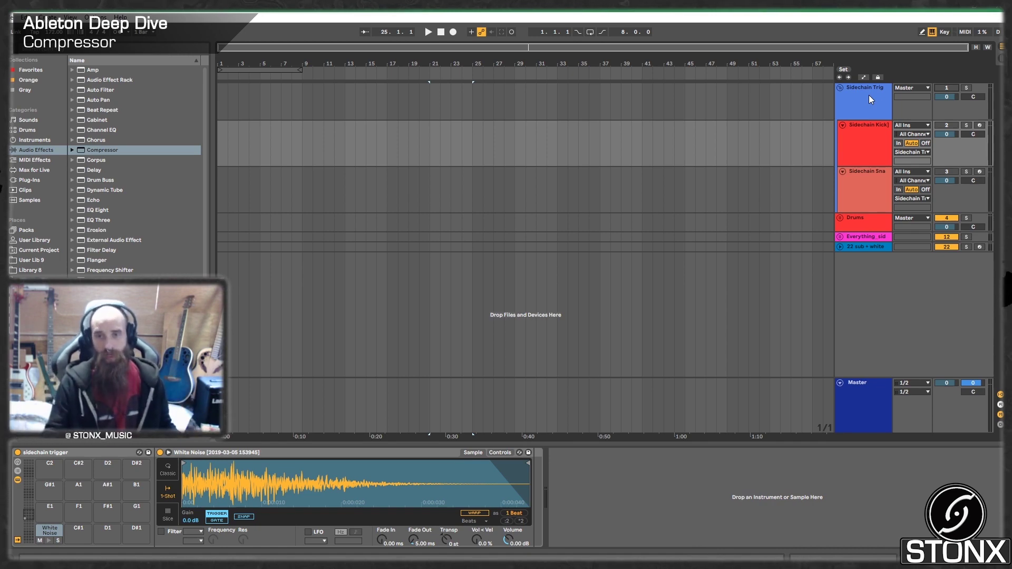
Fold the Sidechain Trig group and unfold the Drums group
left_click(862, 218)
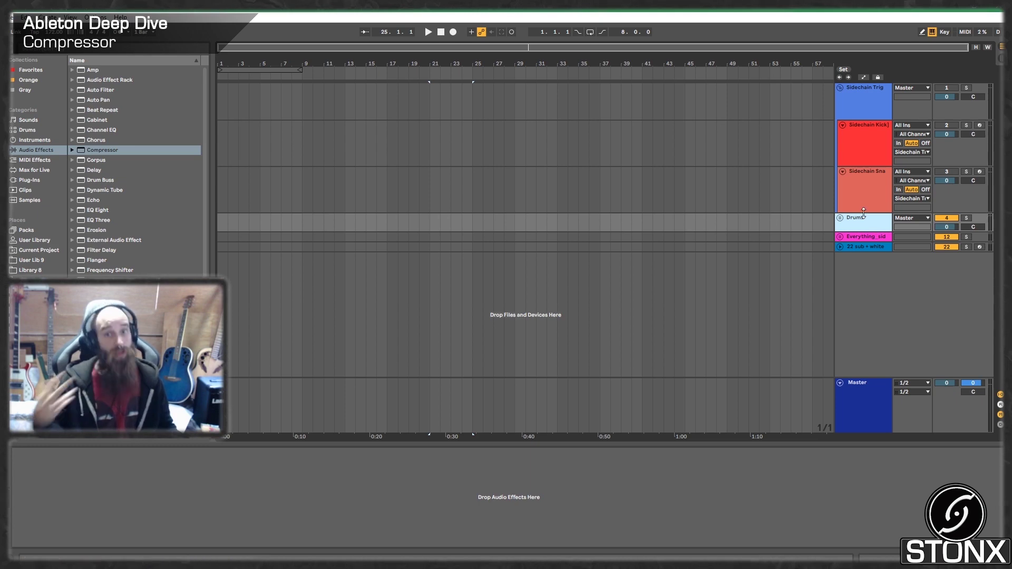
left_click(846, 88)
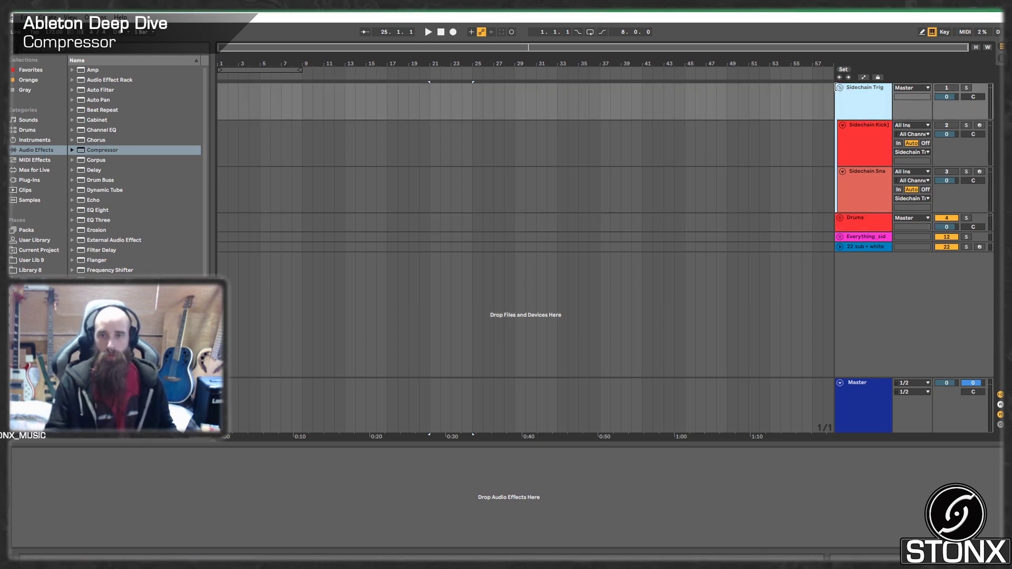
left_click(839, 88)
left_click(839, 98)
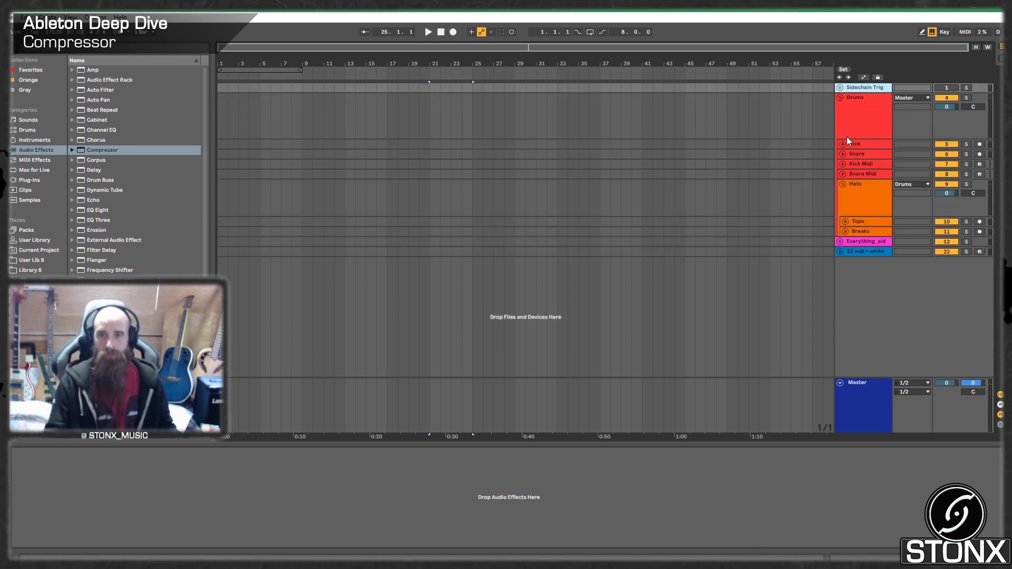
Inspect the devices on the Kick, Snare, Kick Midi, Snare Midi, Hats, Tops and Breaks tracks in turn
left_click(862, 143)
left_click(875, 153)
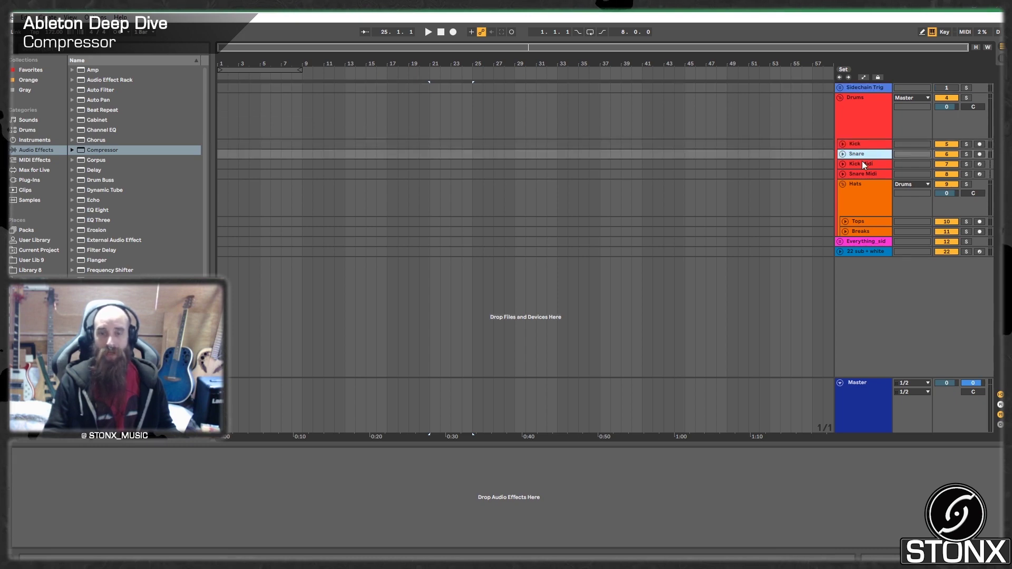
left_click(865, 165)
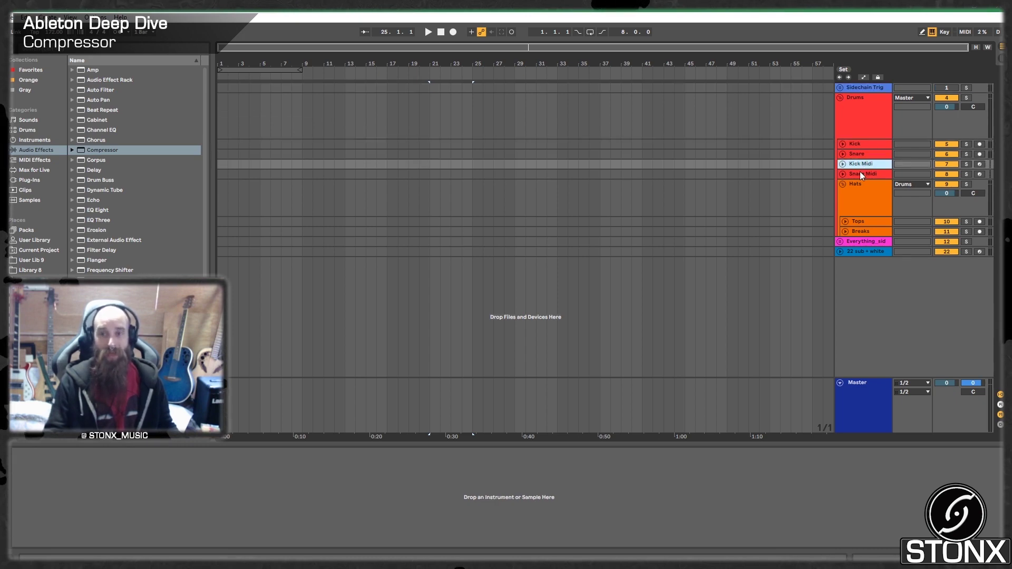
left_click(861, 174)
left_click(857, 190)
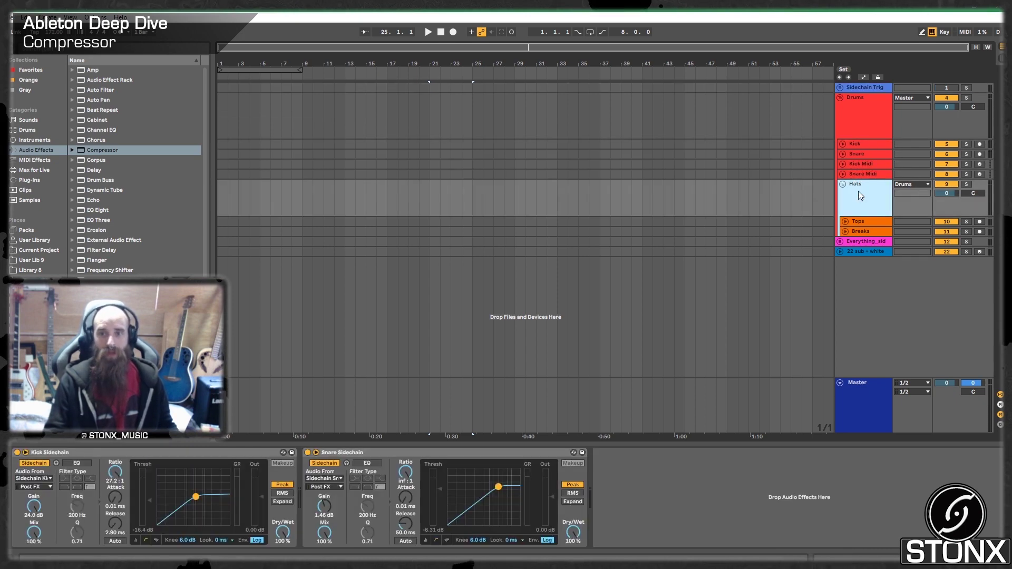
left_click(866, 223)
left_click(866, 232)
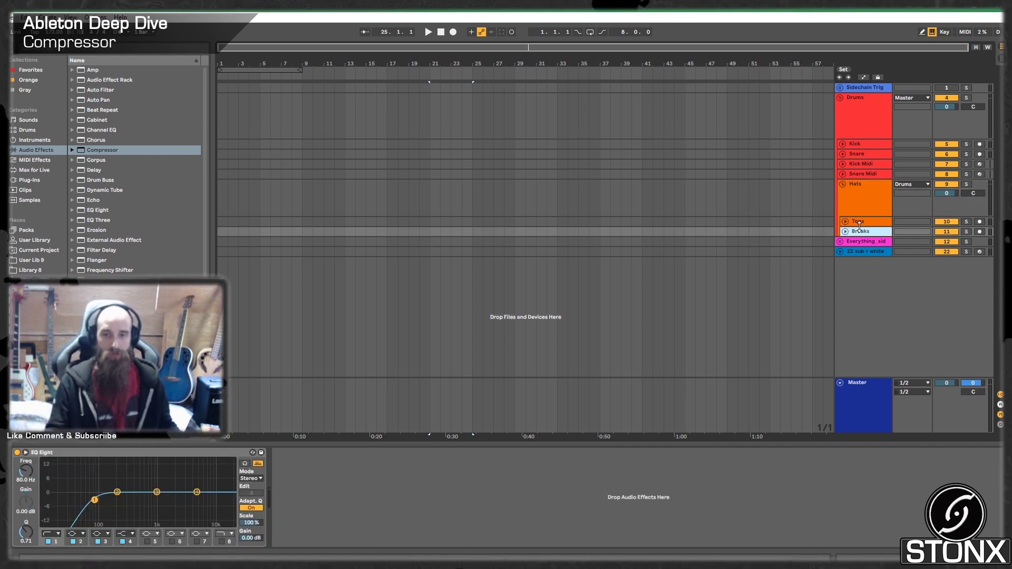
Inspect the Kick Sidechain and Snare Sidechain compressors on the Hats group
left_click(861, 194)
left_click(174, 533)
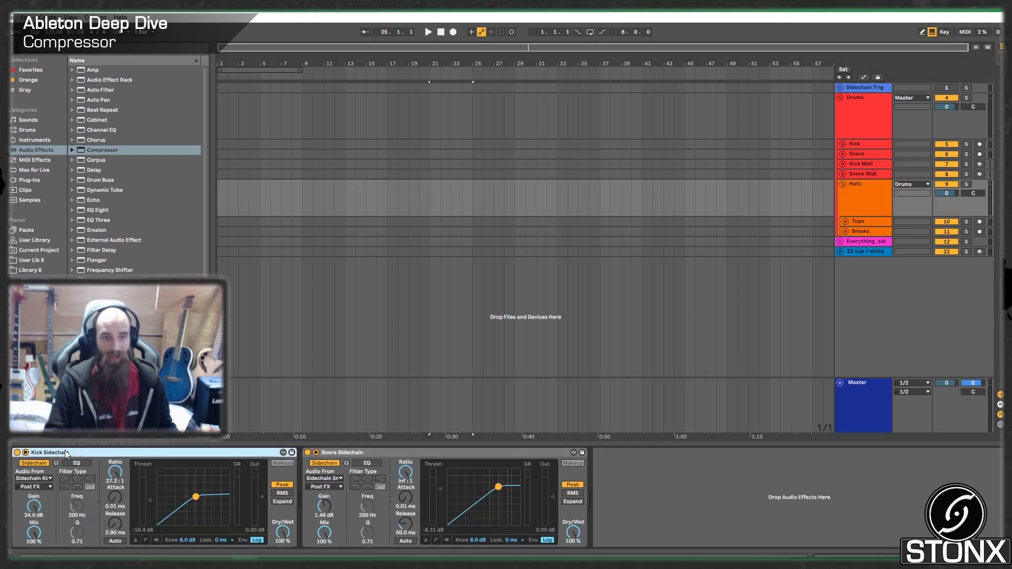
left_click(355, 454)
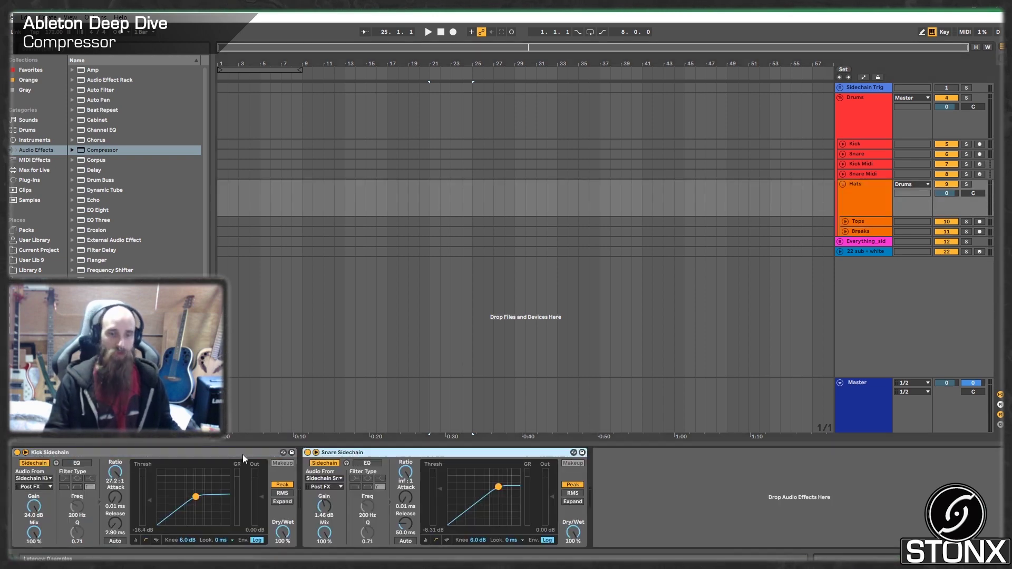
left_click(241, 453)
left_click(352, 451)
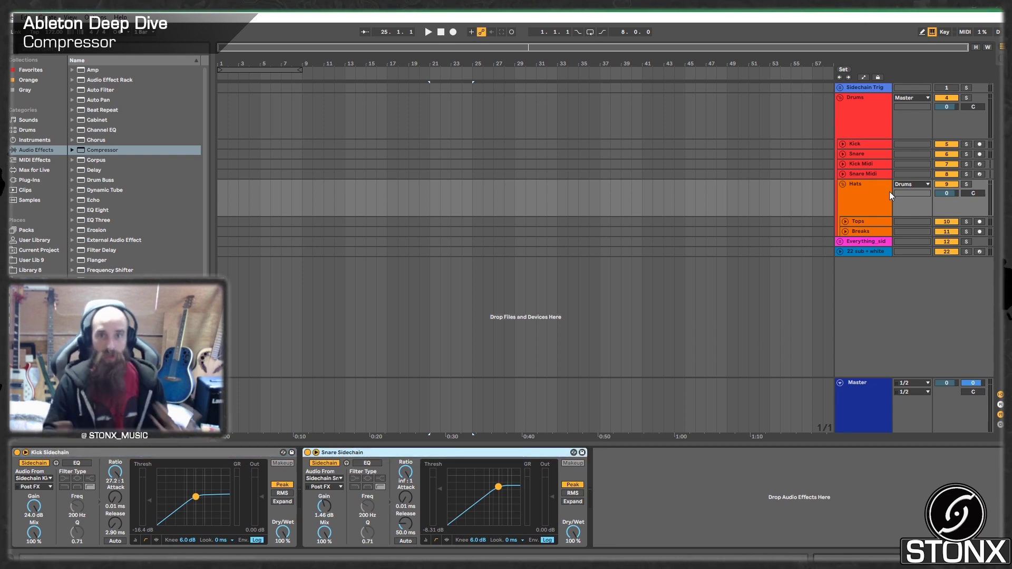
Briefly unfold the Sidechain Trig group to view its tracks, and fold the Drums group
left_click(841, 88)
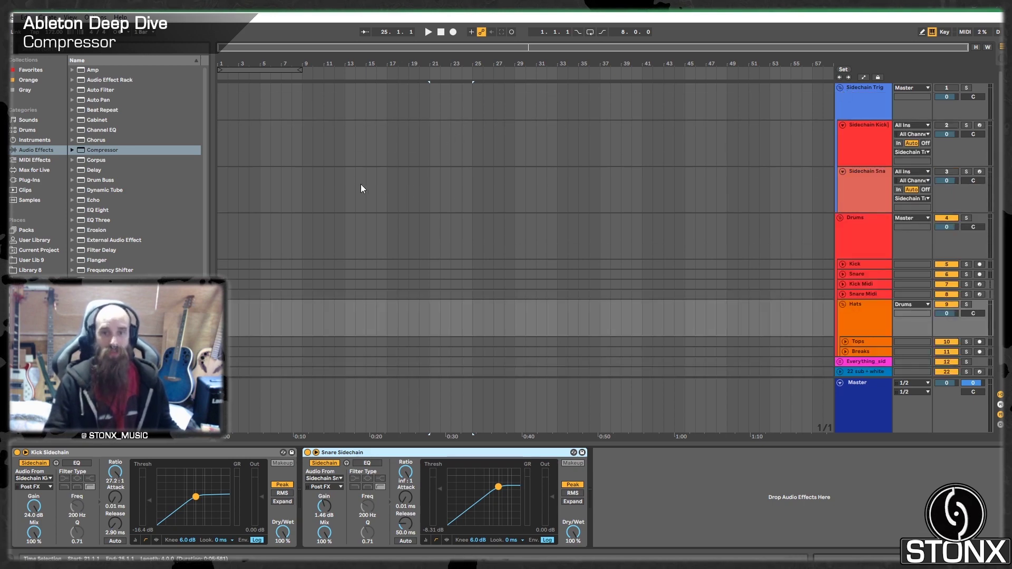
left_click(839, 88)
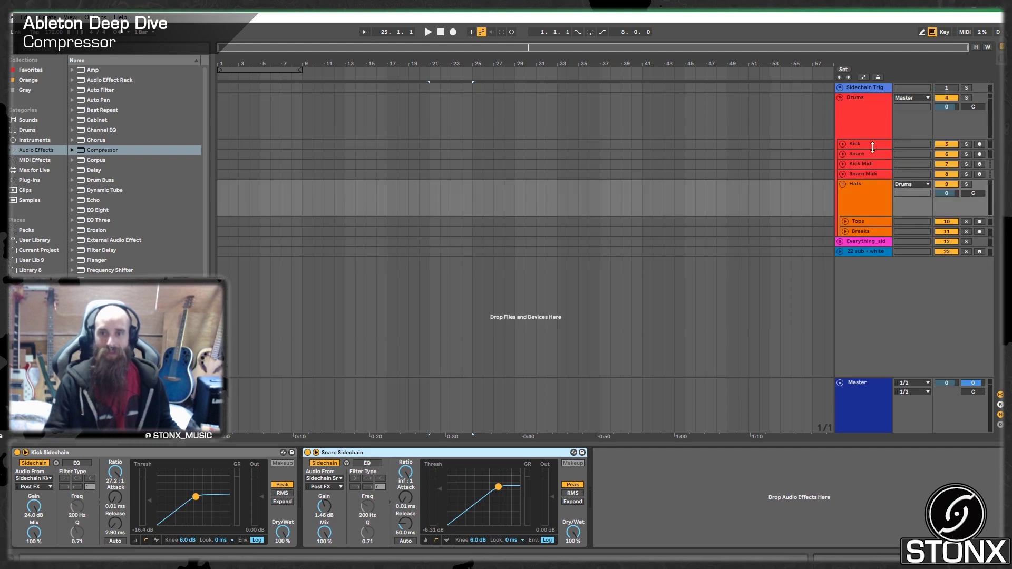
left_click(839, 98)
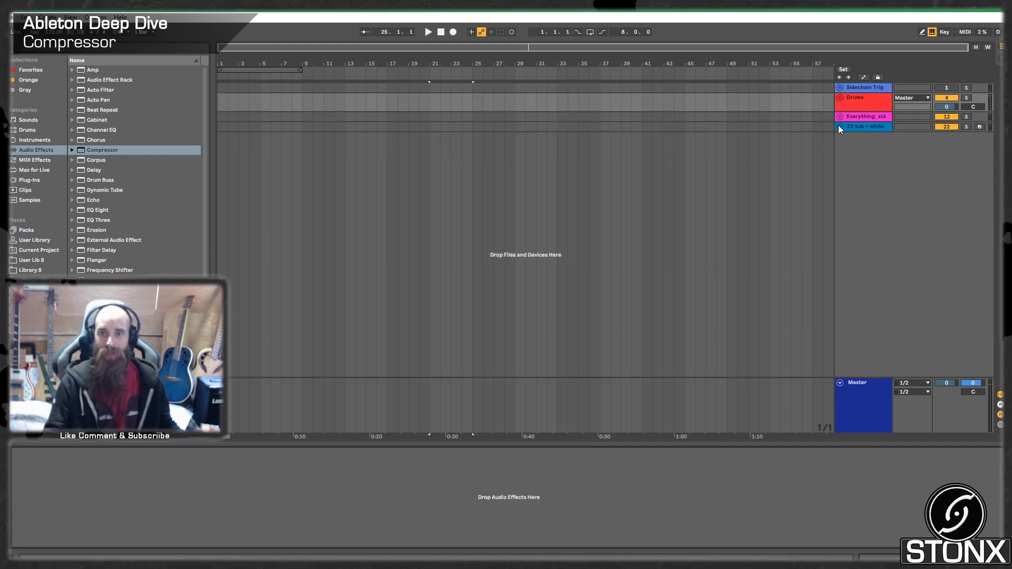
Unfold the Everything_sid group and fold its Pads and SFX subgroups
left_click(839, 116)
left_click(864, 118)
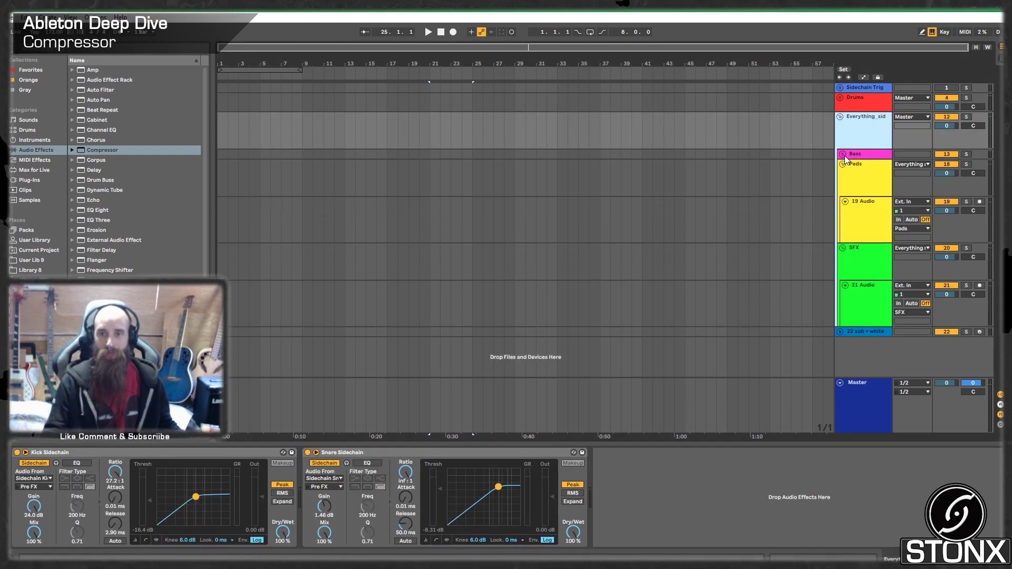
left_click(842, 164)
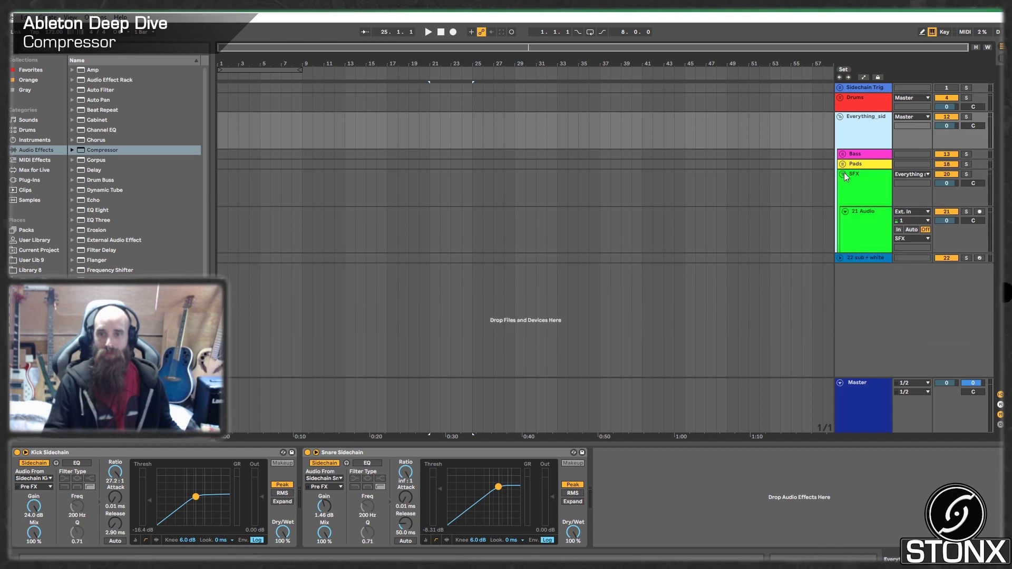
left_click(842, 174)
Inspect the devices on the SFX, Pads and Bass groups in turn
left_click(856, 175)
left_click(858, 165)
left_click(861, 155)
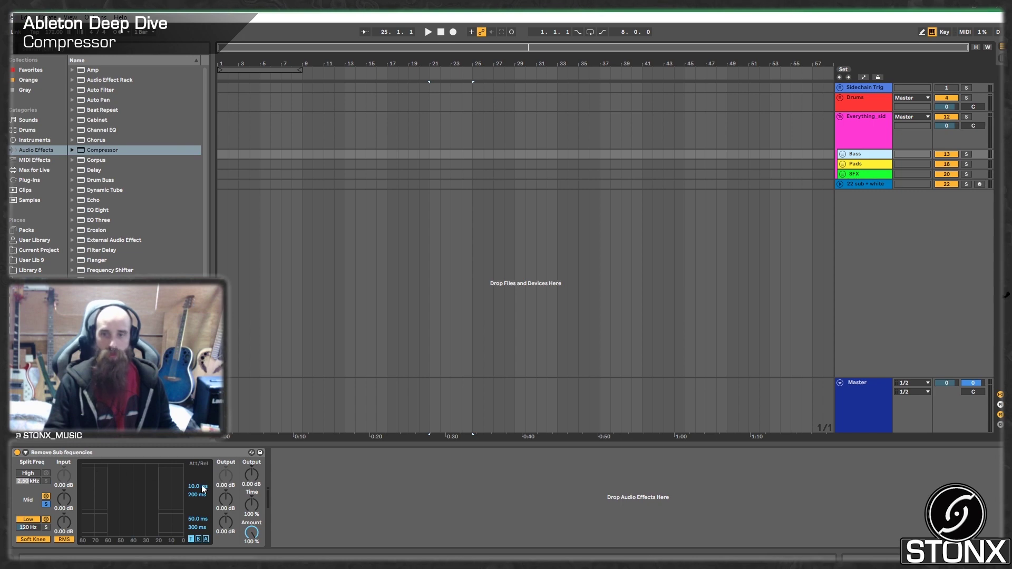
Inspect the Kick and Snare Sidechain compressors on the Everything_sid group, including the kick compressor's list of sidechain sources
left_click(878, 135)
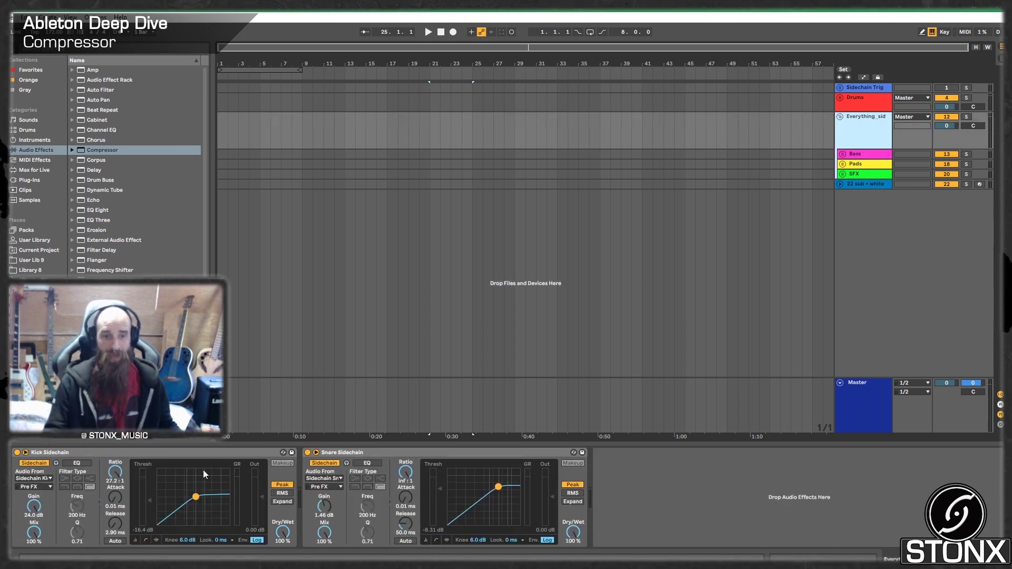
left_click(141, 454)
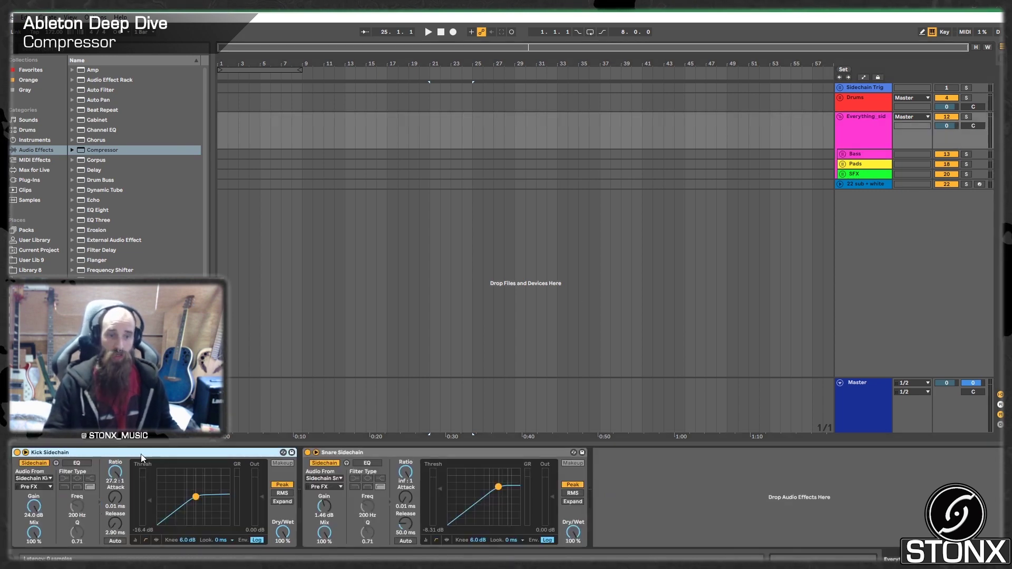
left_click(374, 453)
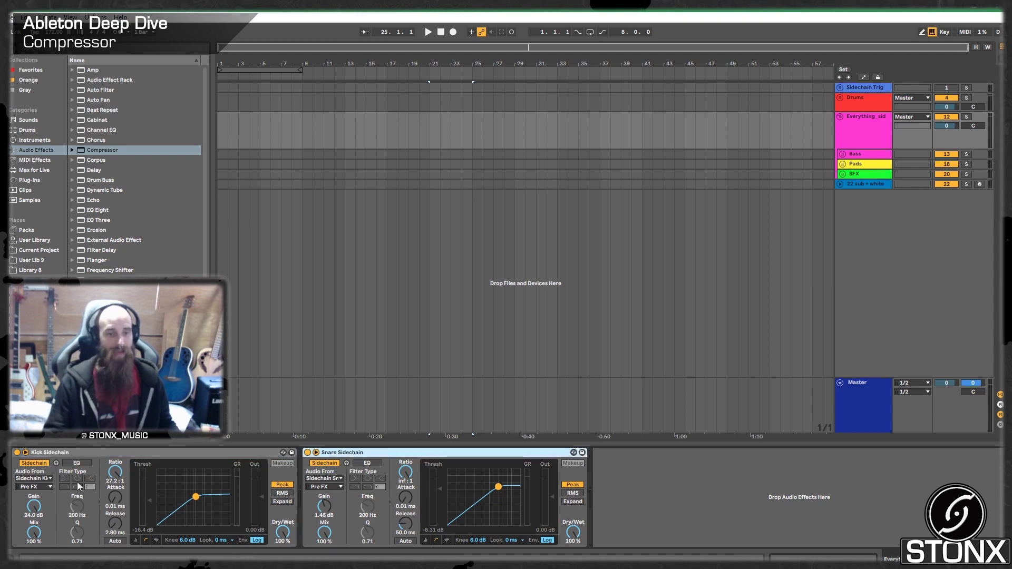
left_click(53, 477)
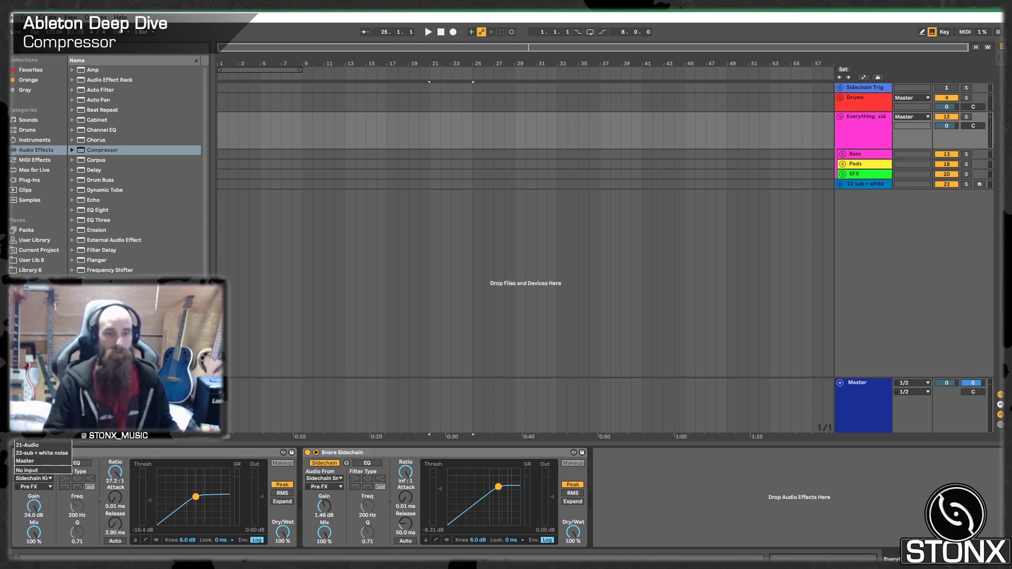
left_click(316, 380)
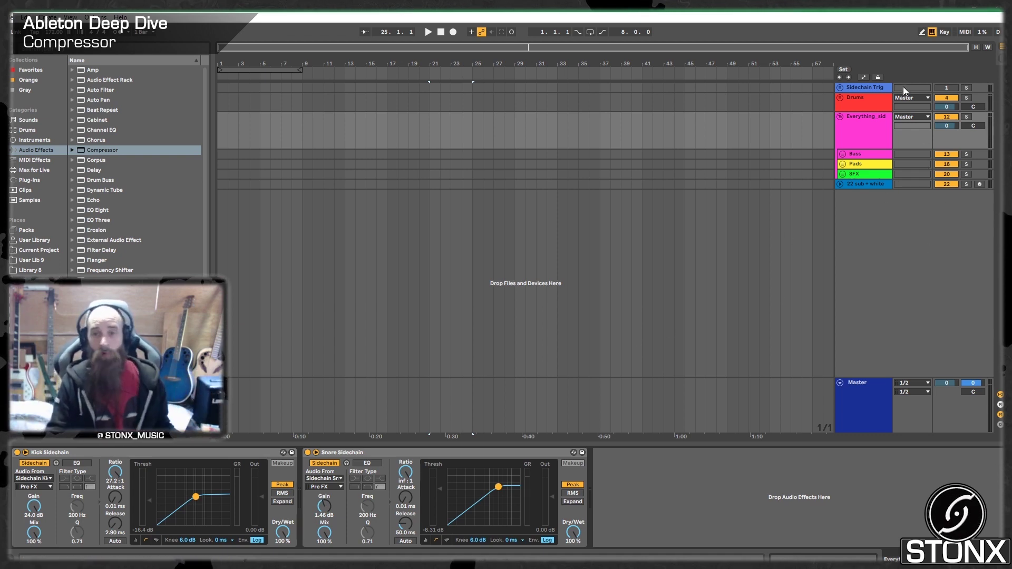
Undo the earlier edits until the Dark Chord and The Headhunters tracks are back in the arrangement
left_click(870, 88)
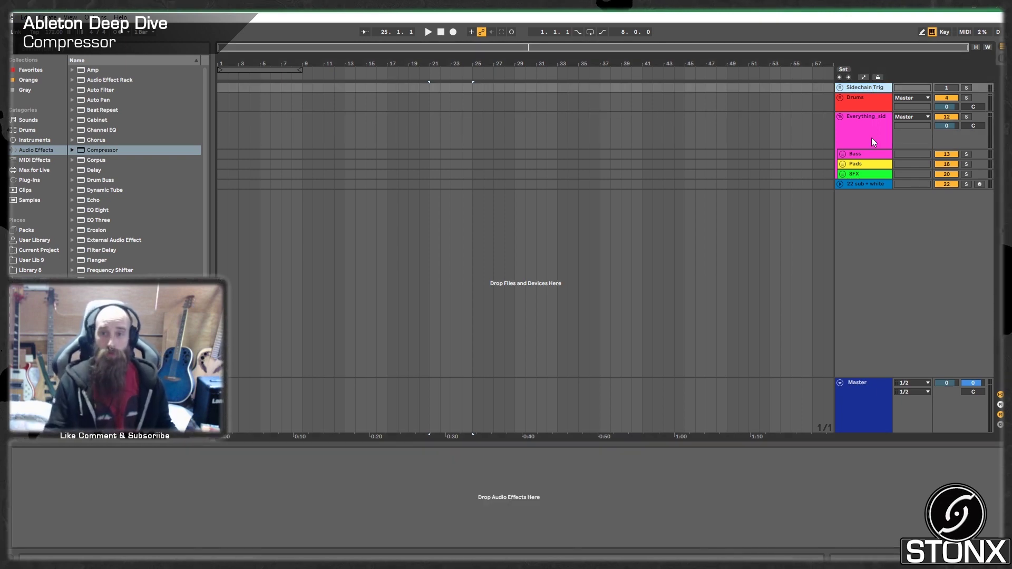
key("F1")
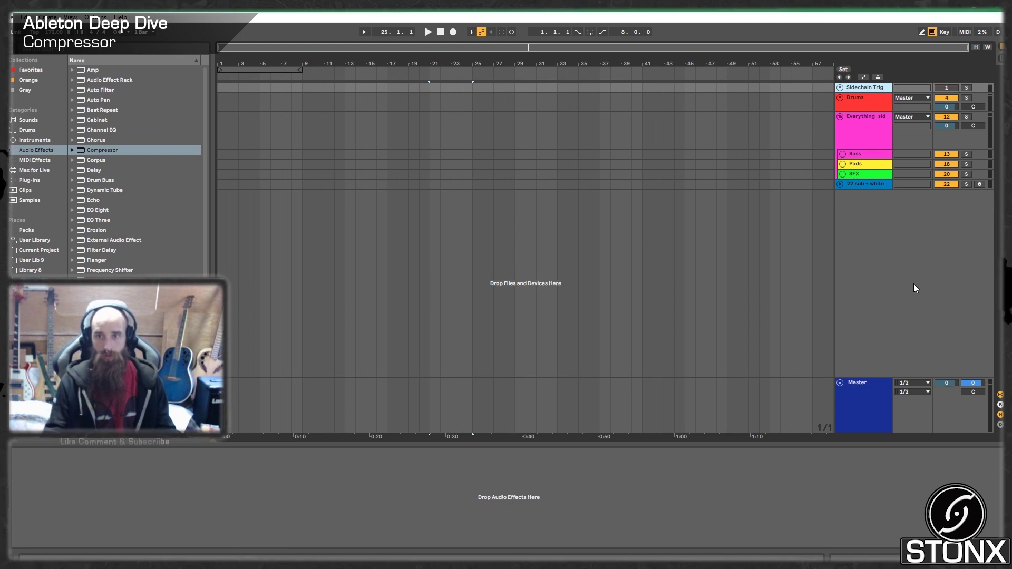
key("ctrl+z")
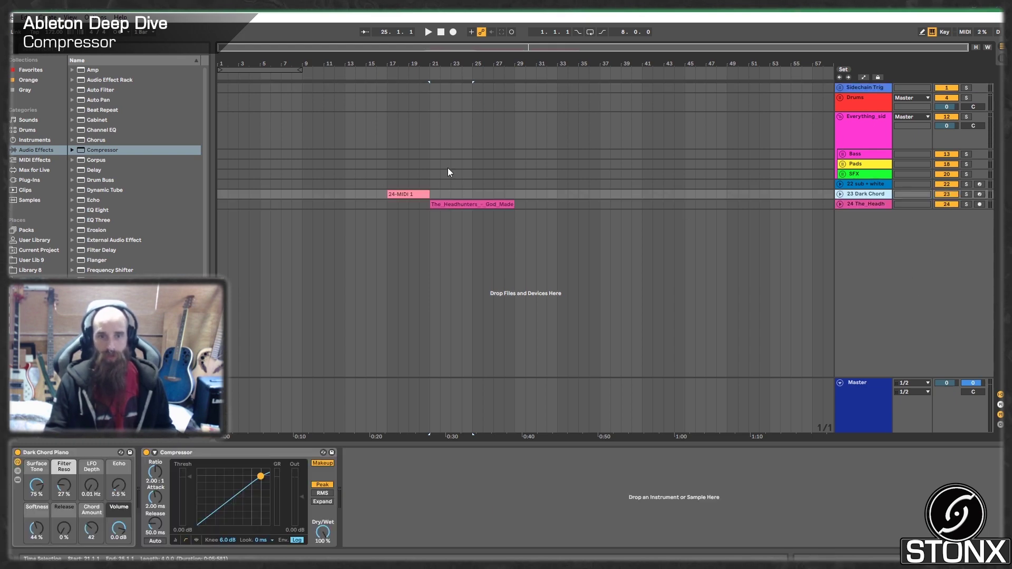
Fold Everything_sid, unfold the Dark Chord track and move its MIDI clip to start at bar 13
left_click(839, 116)
left_click(840, 137)
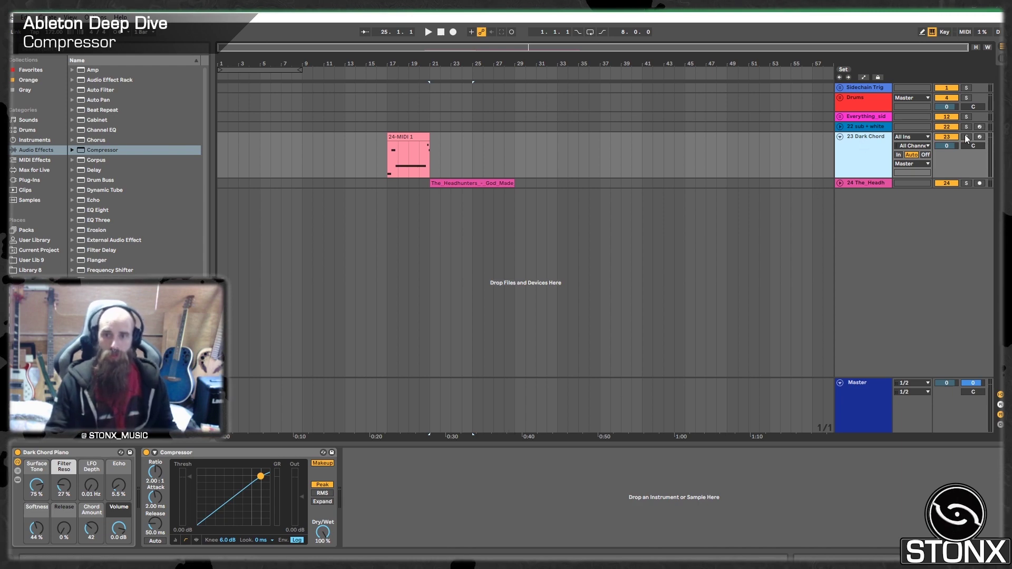
left_click_drag(408, 132, 352, 138)
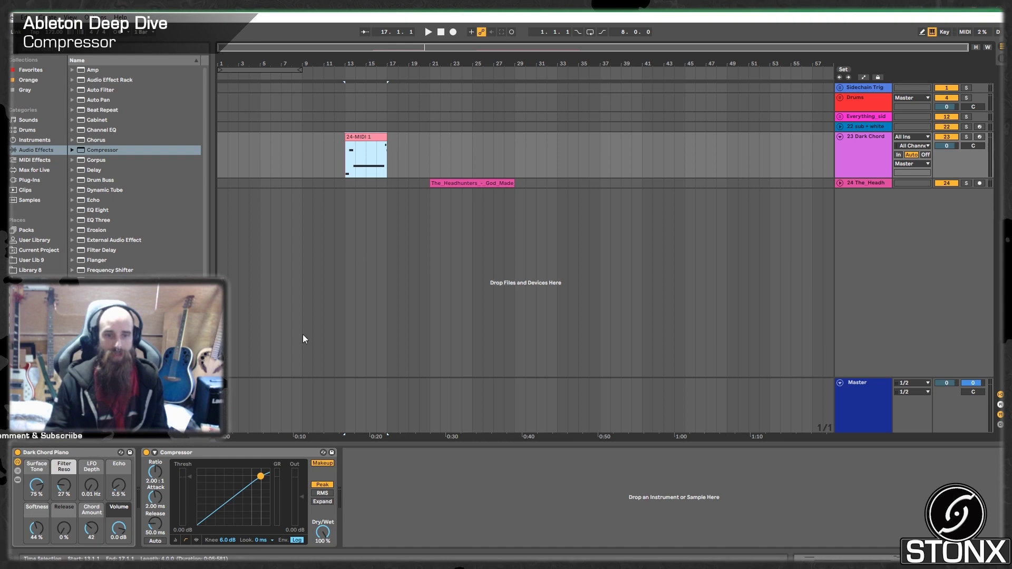
Audition the Dark Chord clip with its Compressor bypassed
left_click(146, 453)
key("space")
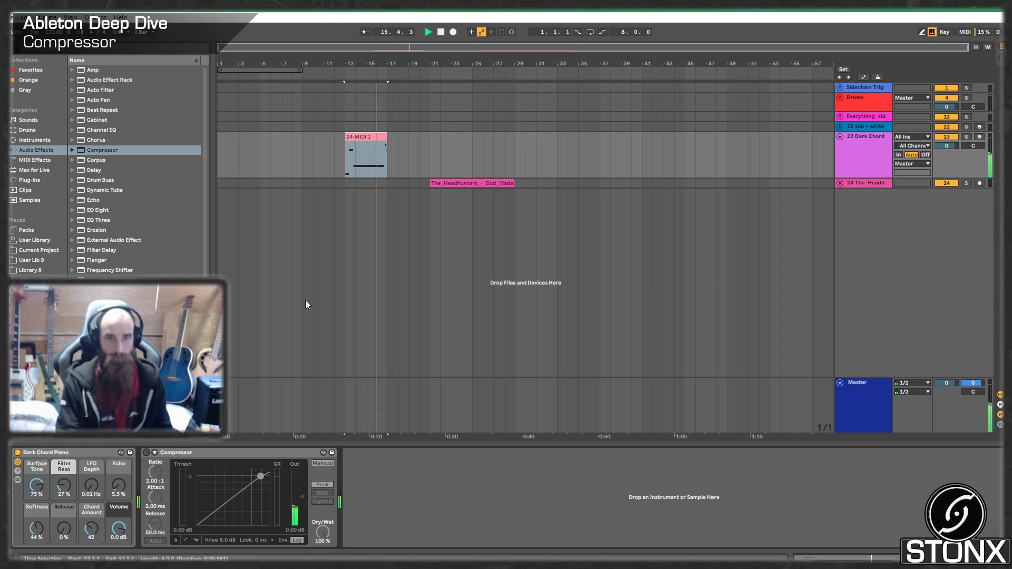
key("space")
Loop the arrangement over the Dark Chord clip, bars 13 to 17, and reactivate the track's Compressor
left_click(354, 136)
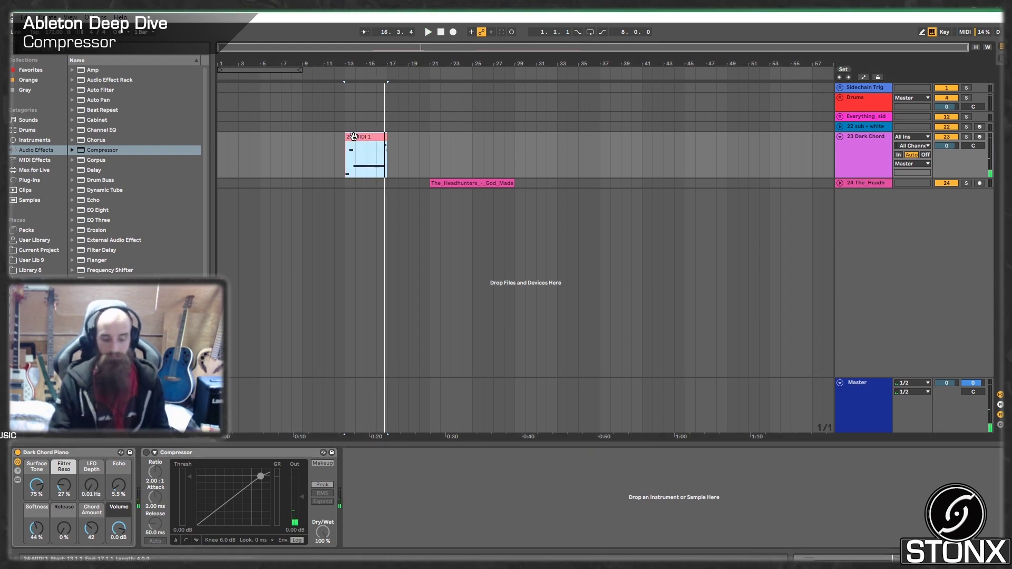
key("ctrl+l")
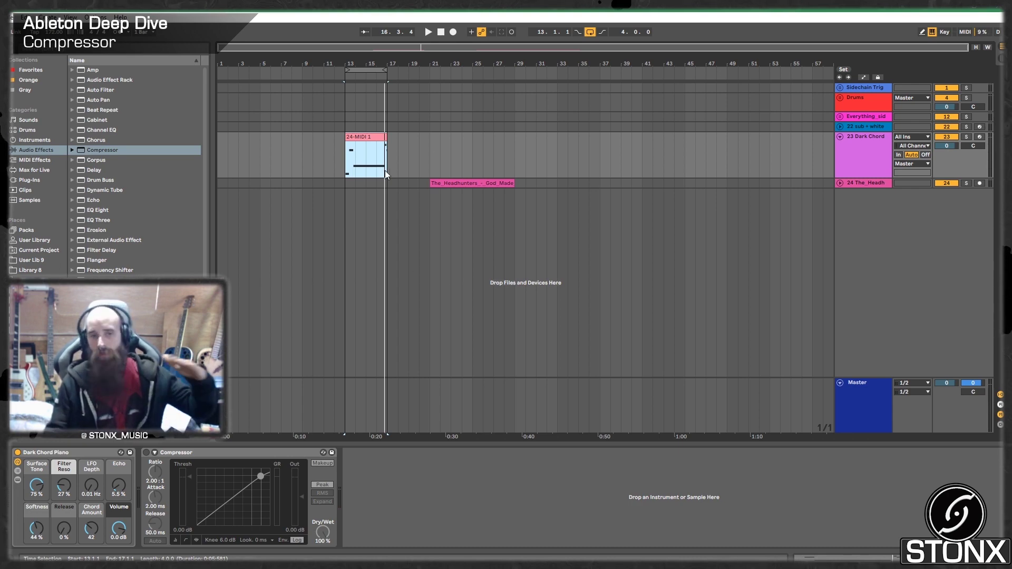
left_click(146, 452)
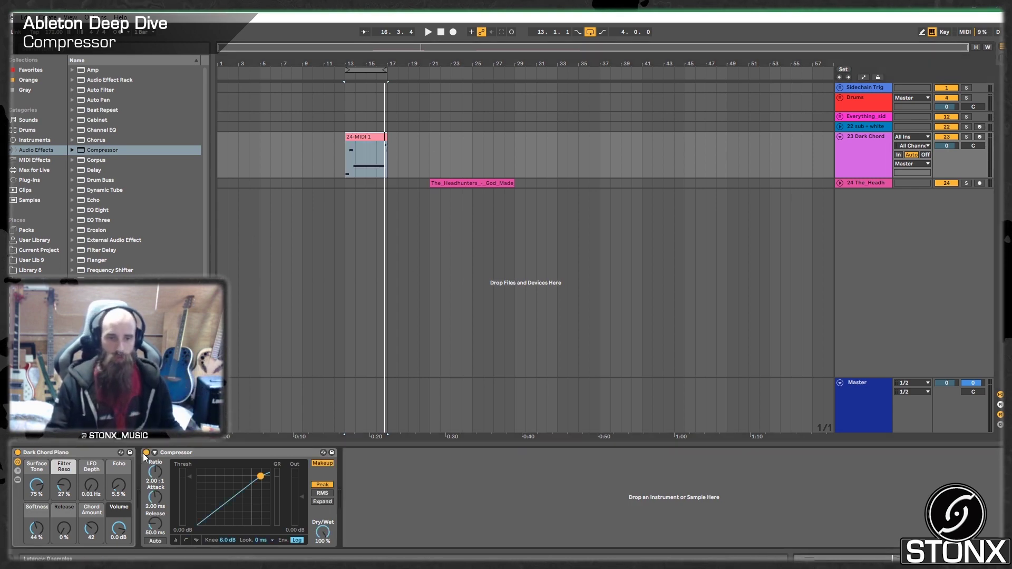
Show the Compressor's collapsed view and set the ratio to 3.00:1, attack to 0.09 ms and release to 404 ms
left_click(175, 539)
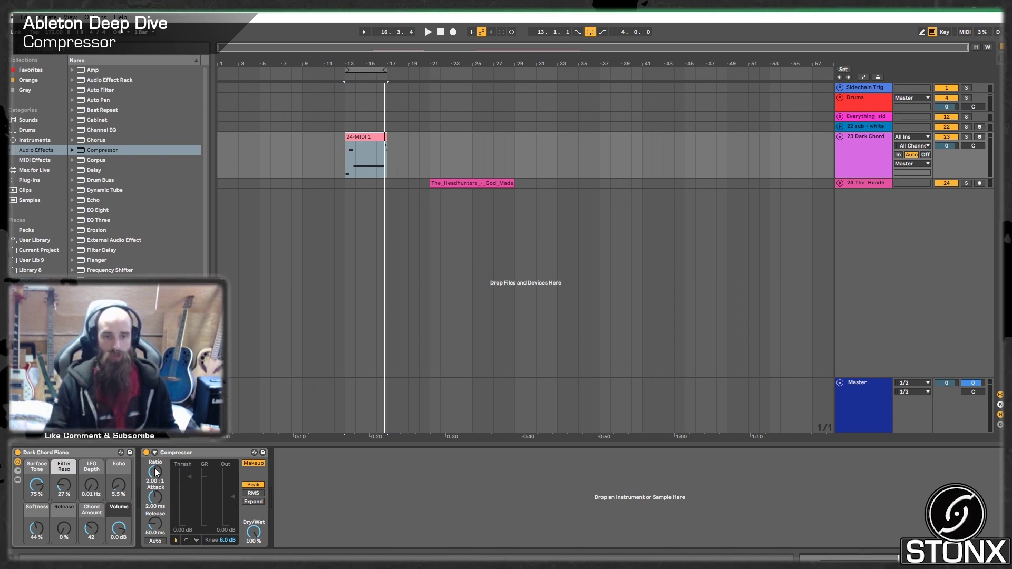
left_click_drag(156, 472, 157, 482)
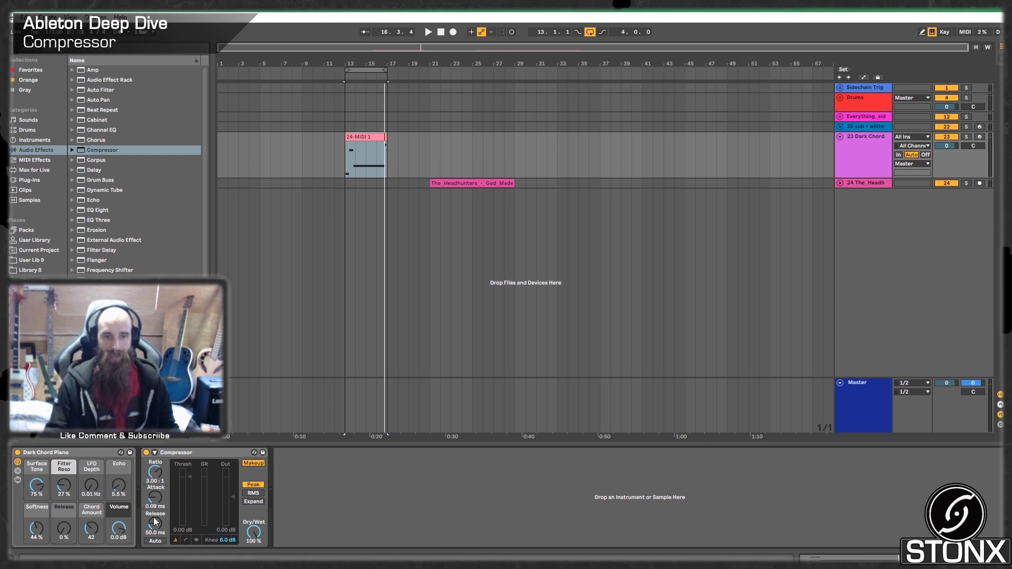
left_click_drag(157, 526, 157, 505)
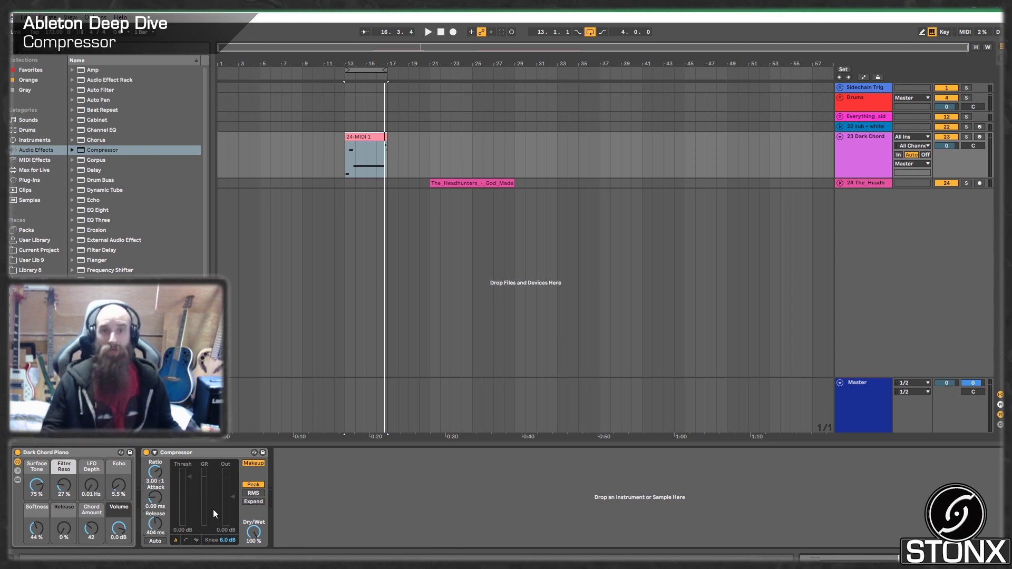
In the transfer curve view, set the Compressor's threshold to about -19.2 dB, ratio to 1.95:1 and knee to 3.1 dB
left_click(186, 540)
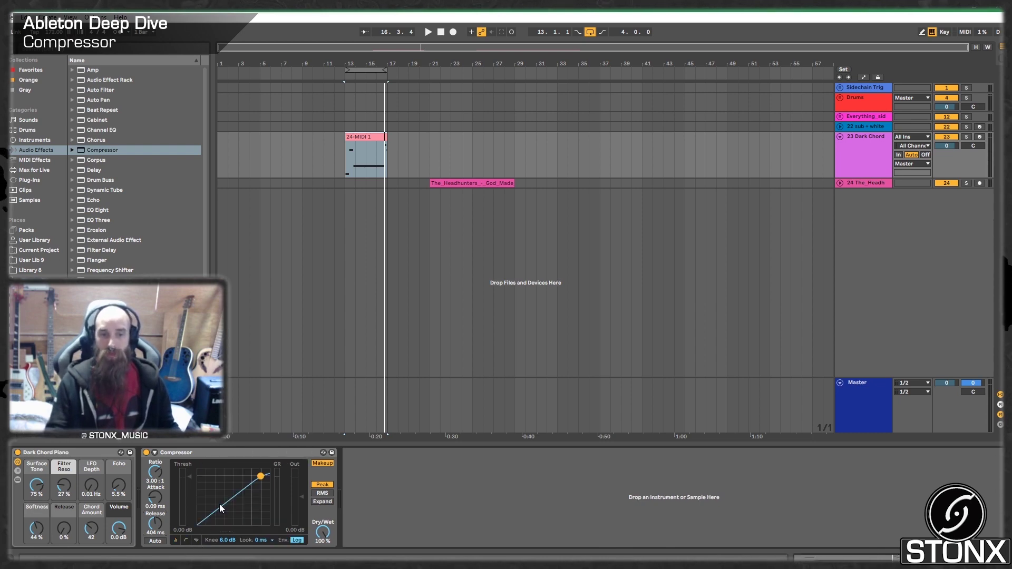
mouse_move(257, 479)
left_mouse_down()
mouse_move(221, 491)
mouse_move(268, 474)
left_mouse_up()
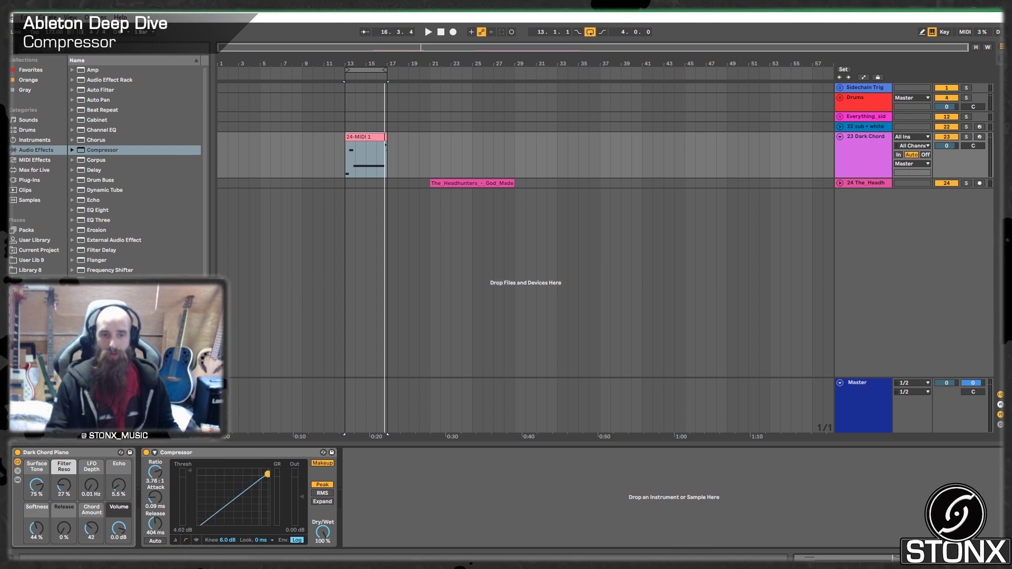
left_click_drag(197, 525, 231, 488)
mouse_move(231, 541)
left_mouse_down()
mouse_move(231, 519)
mouse_move(231, 559)
mouse_move(228, 540)
left_mouse_up()
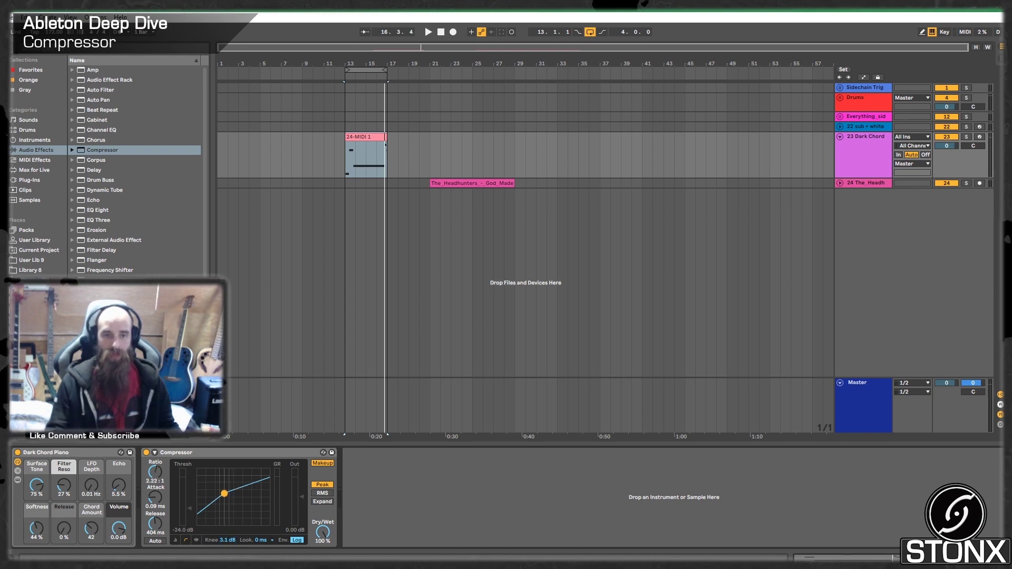
mouse_move(224, 493)
left_mouse_down()
mouse_move(263, 475)
mouse_move(237, 490)
left_mouse_up()
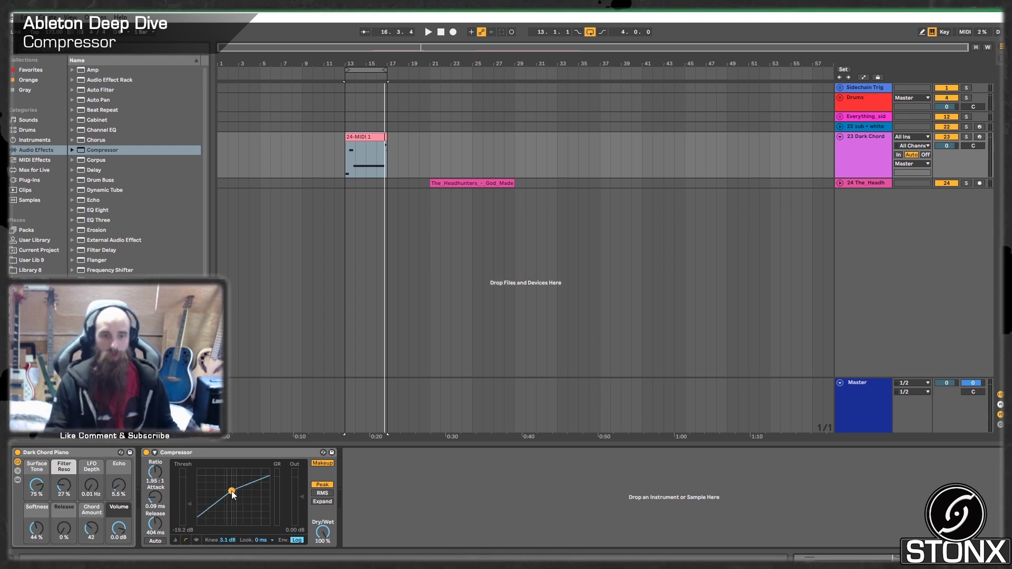
Compare the Compressor's activity, transfer curve and collapsed views, ending on the collapsed view
left_click(196, 540)
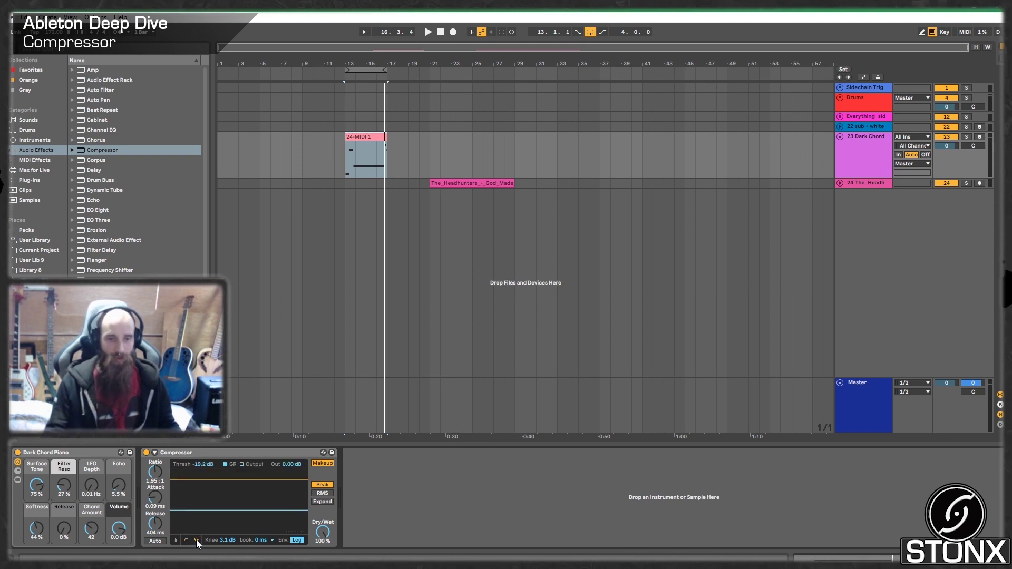
left_click(186, 539)
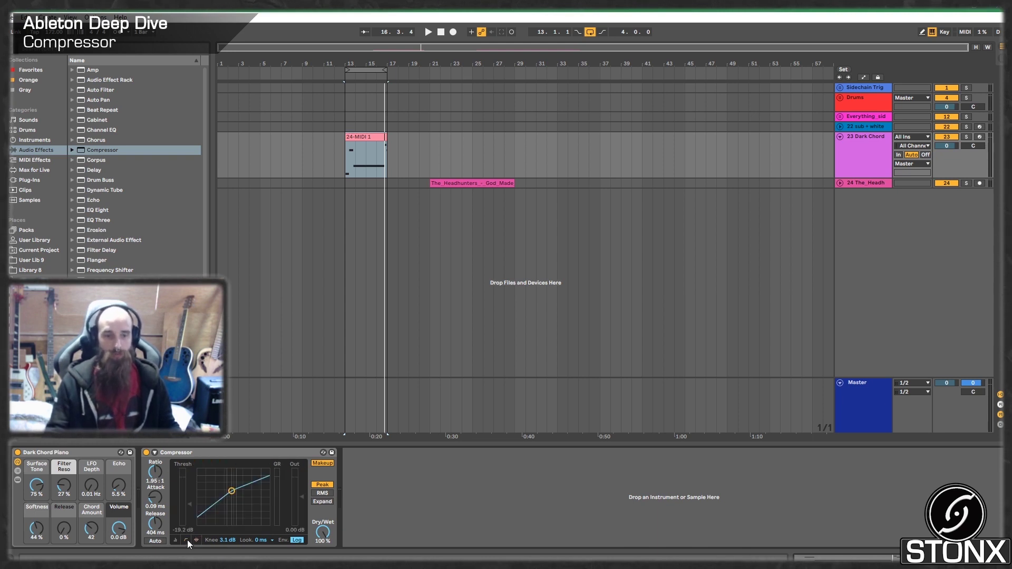
left_click(176, 540)
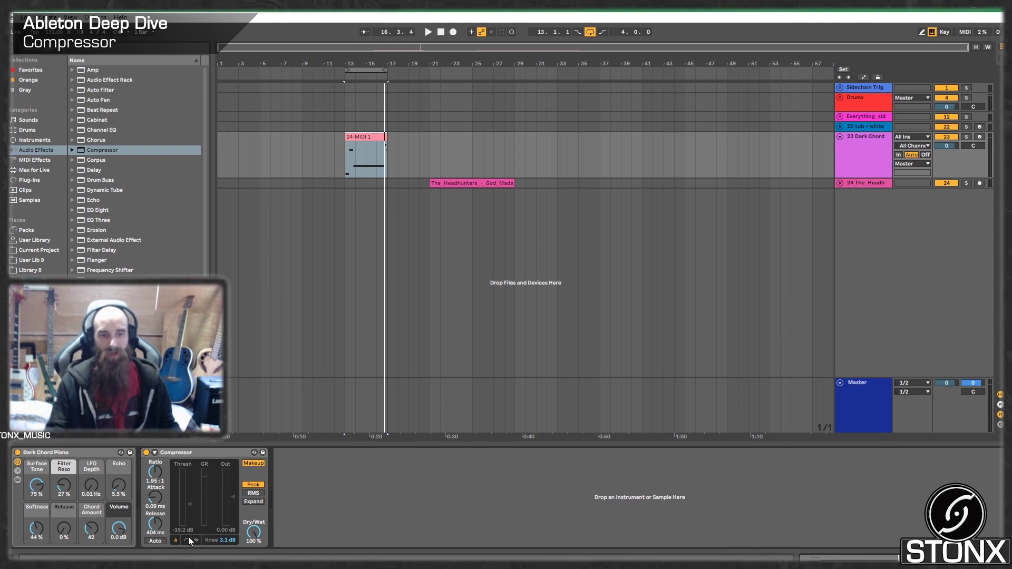
left_click(186, 540)
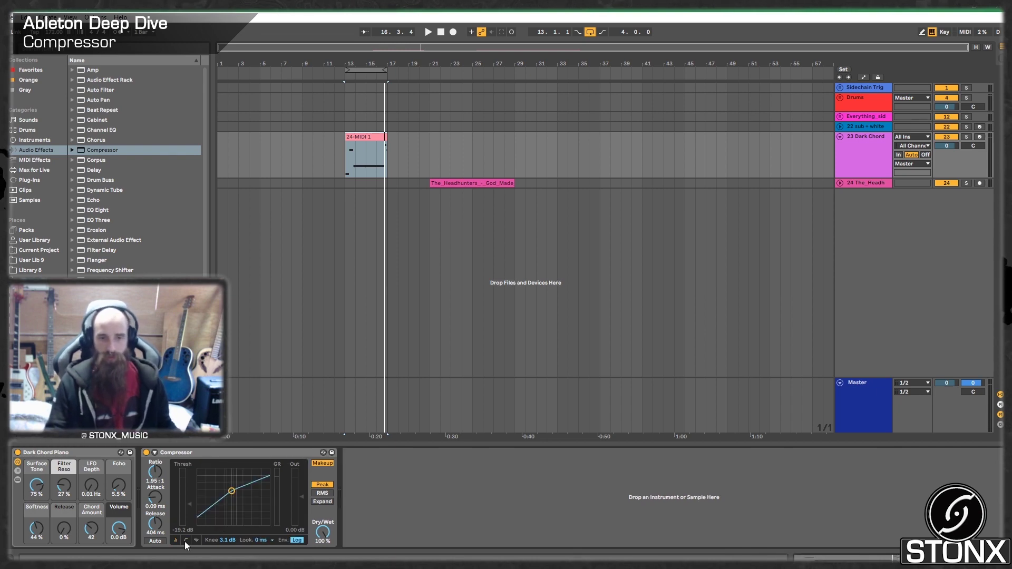
left_click(173, 541)
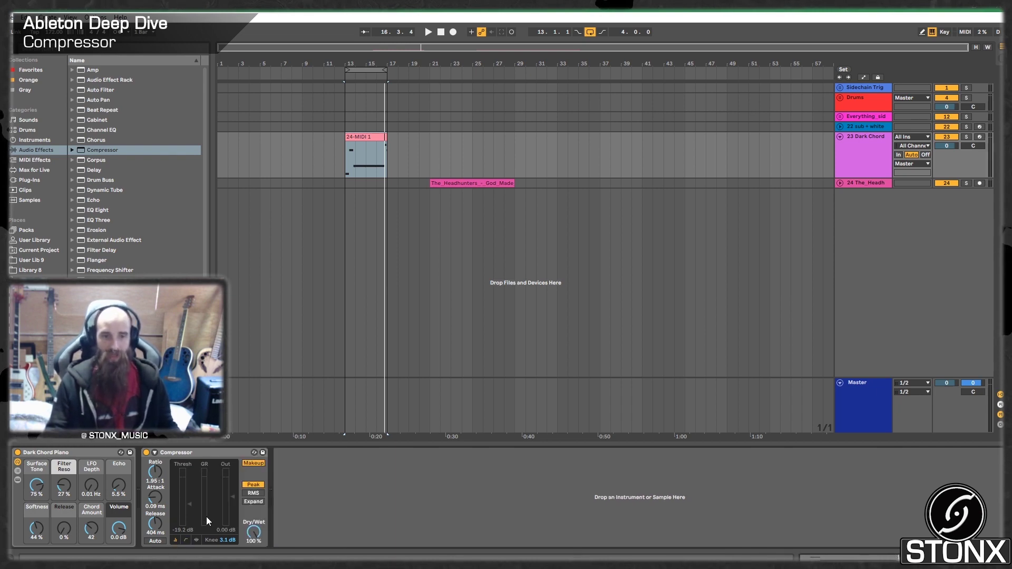
In the Compressor's transfer curve view, set the ratio to 1.00:1 and threshold to about -18.9 dB, and play the Dark Chord clip
left_click(186, 540)
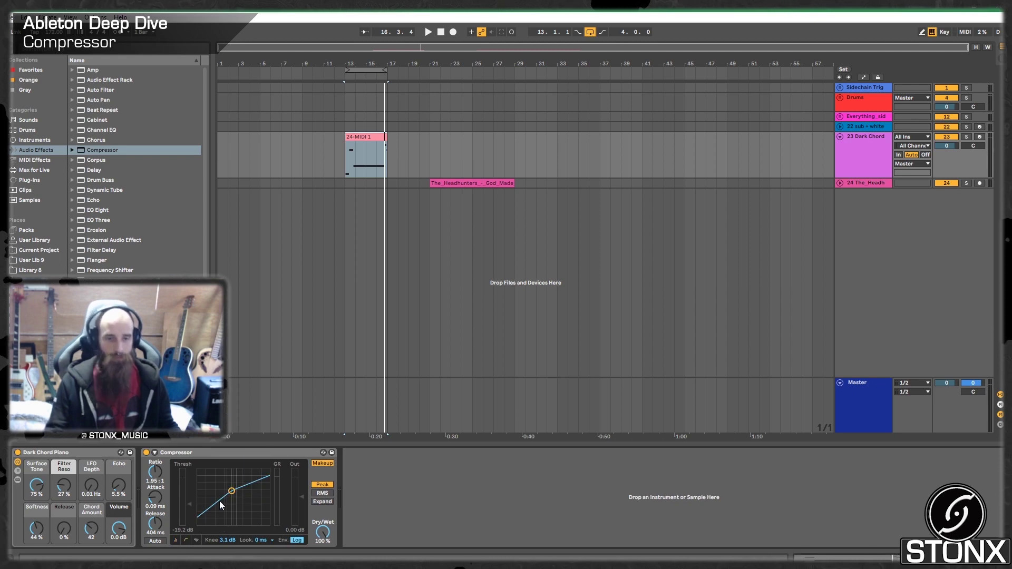
left_click_drag(154, 471, 154, 500)
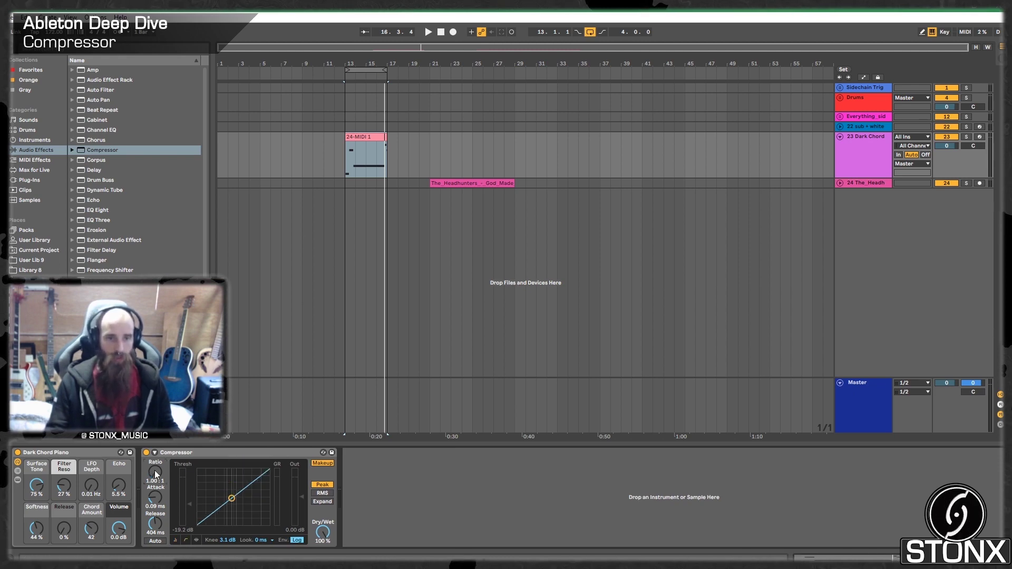
mouse_move(229, 500)
left_mouse_down()
mouse_move(255, 477)
mouse_move(232, 498)
left_mouse_up()
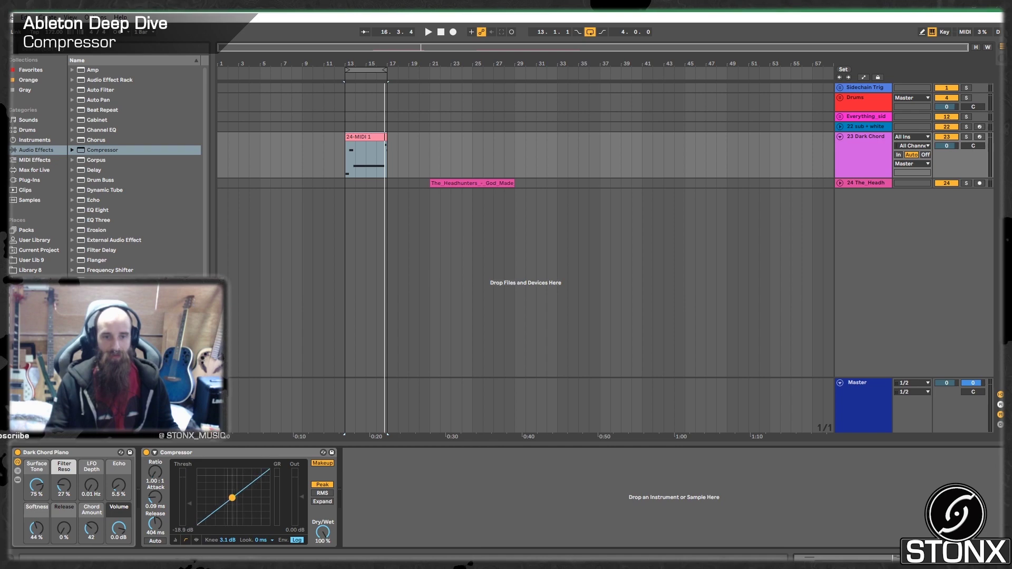
left_click(345, 167)
key("space")
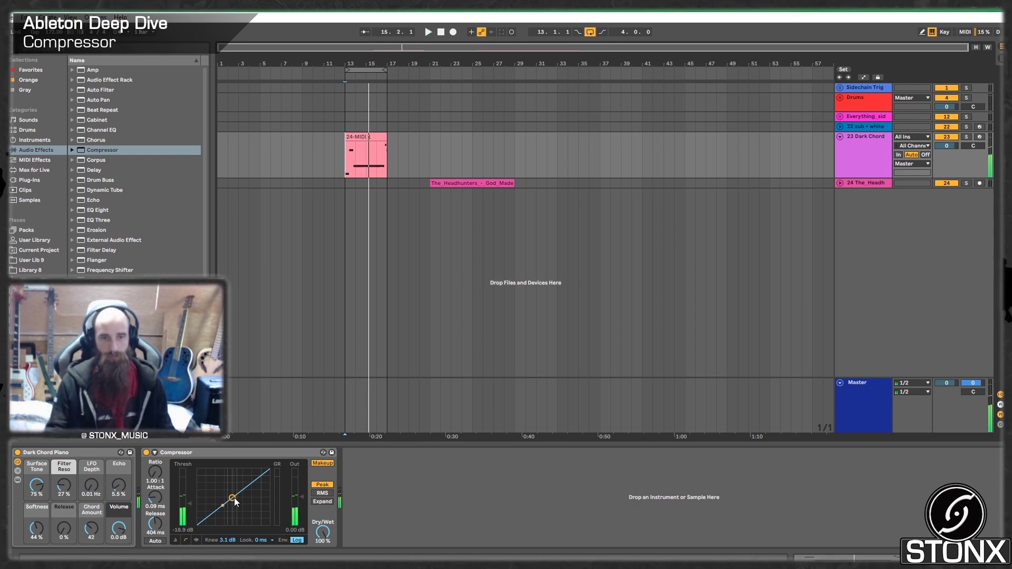
Set the Compressor's ratio to inf:1 and threshold to about -37.6 dB, and play the Dark Chord clip
left_click_drag(234, 498, 231, 482)
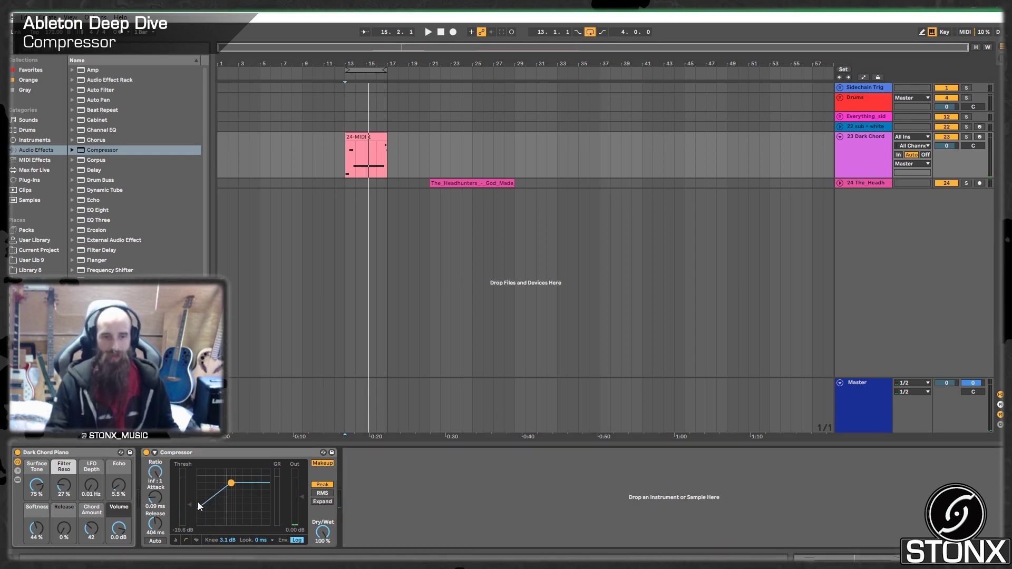
left_click_drag(231, 483, 203, 490)
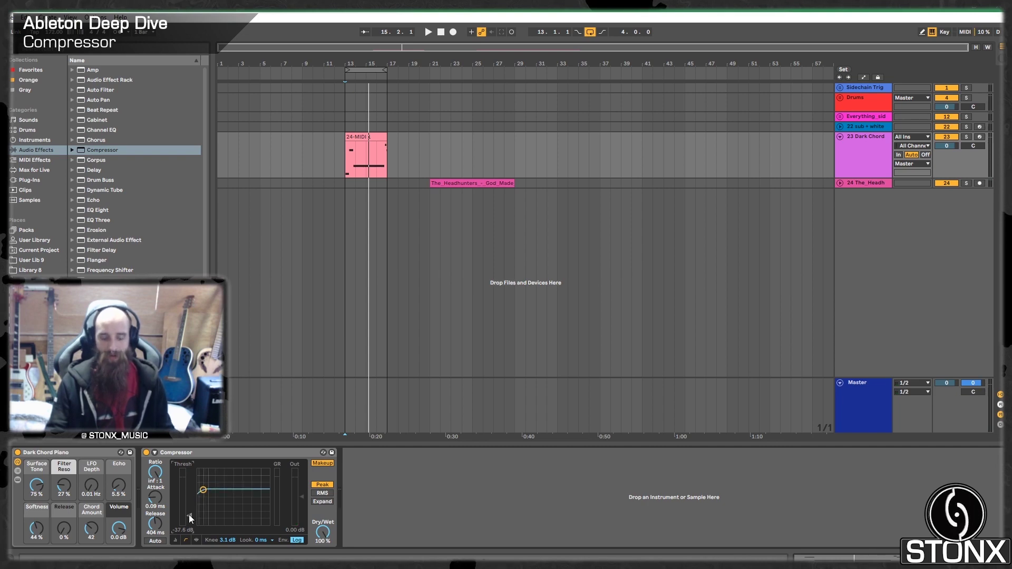
key("space")
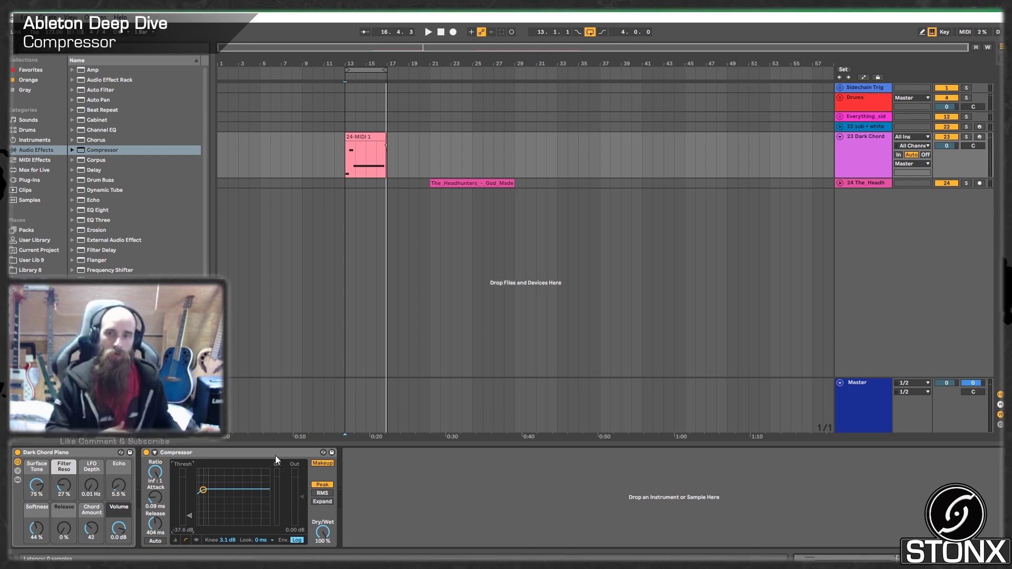
During playback, raise the Compressor's threshold to about -8.68 dB and lower the ratio to about 2.07:1
left_click_drag(203, 490, 221, 485)
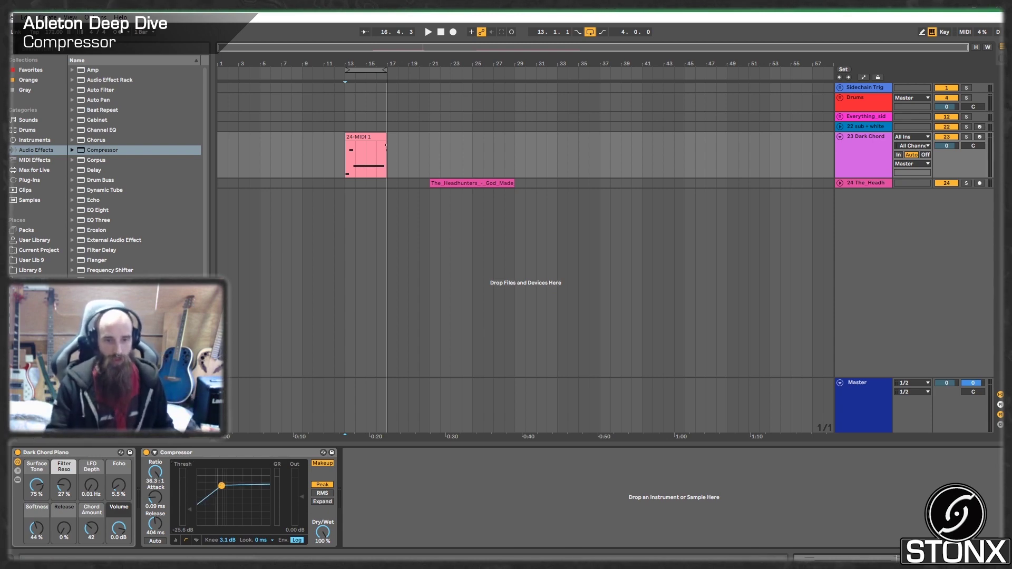
key("space")
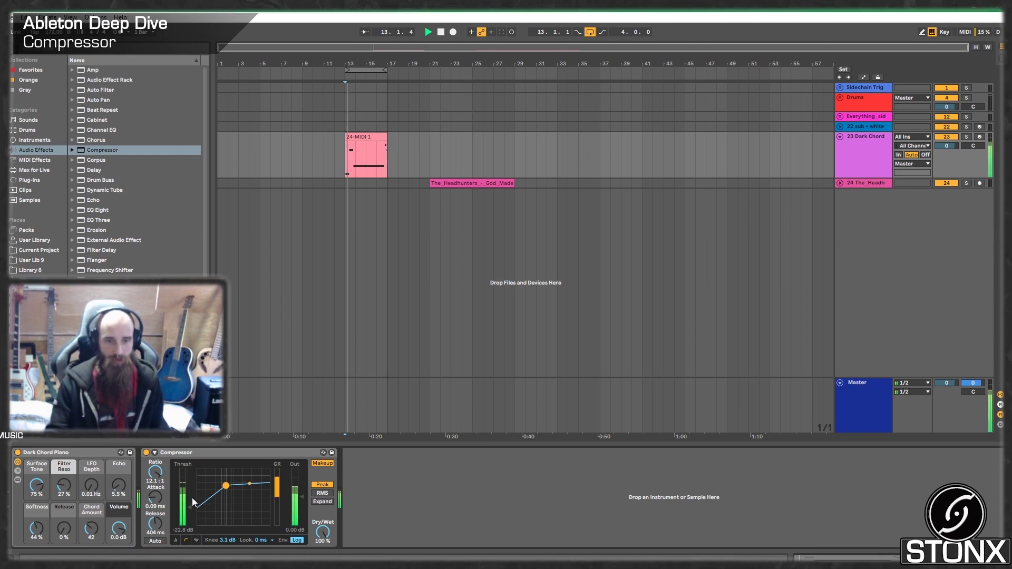
left_click_drag(178, 502, 178, 484)
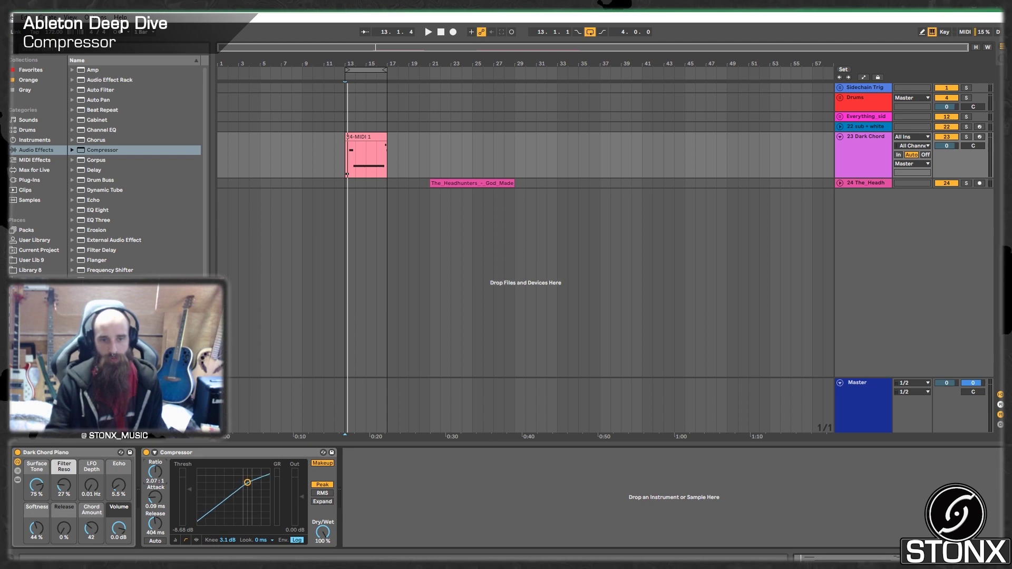
Try a 0 dB knee, set the knee to 18 dB with the ratio at 1.58:1, and play the clip
left_click_drag(228, 540, 227, 529)
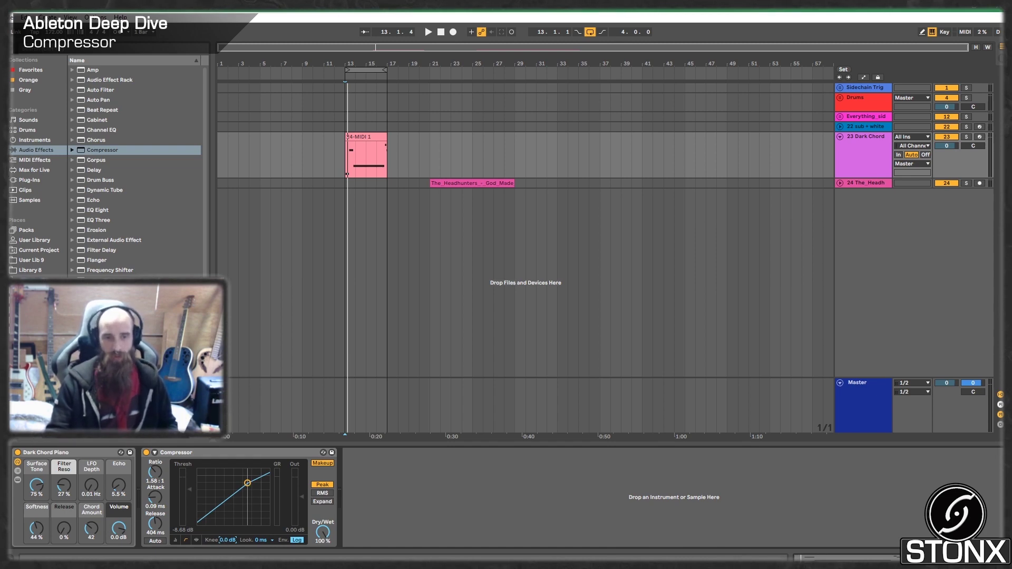
left_click_drag(224, 541, 223, 496)
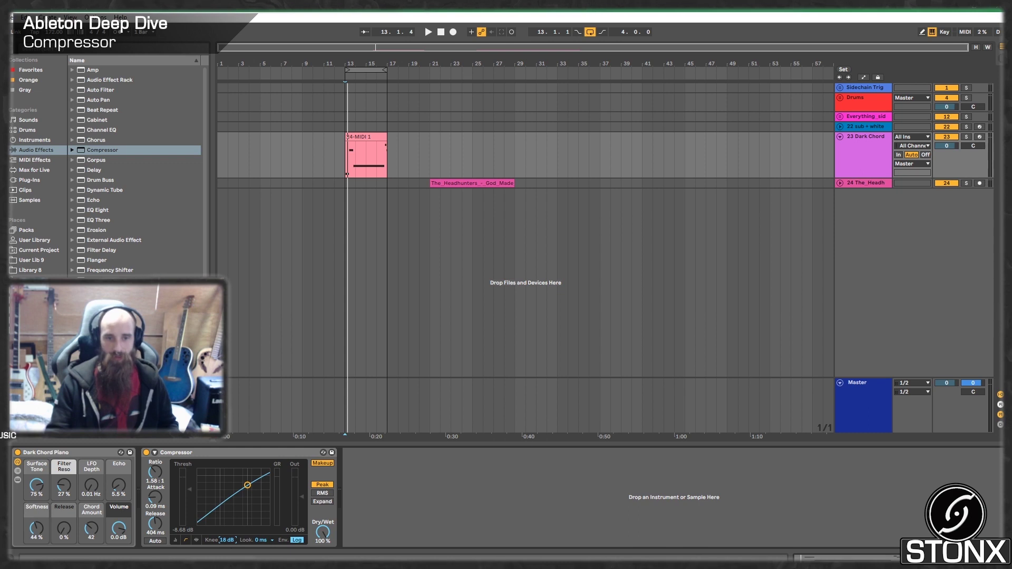
left_click(270, 540)
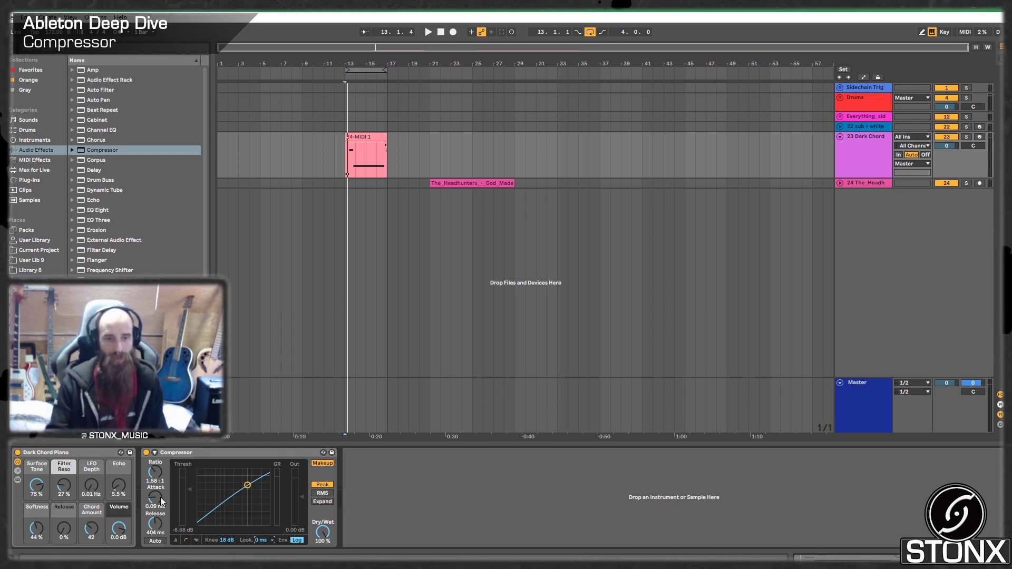
key("space")
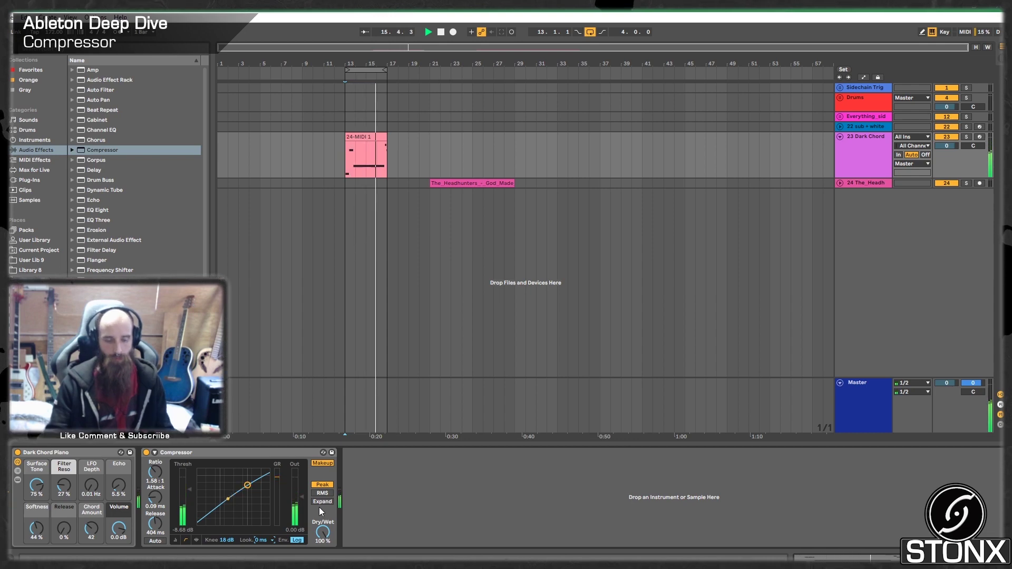
key("space")
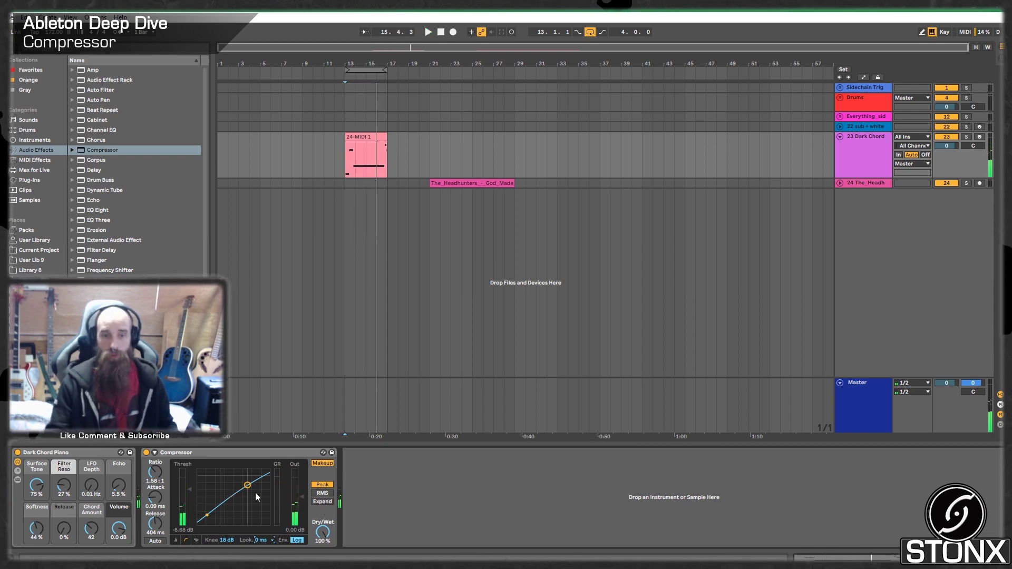
Play the clip in the Compressor's activity view, switching the display to Output and the detection mode to RMS
left_click(196, 540)
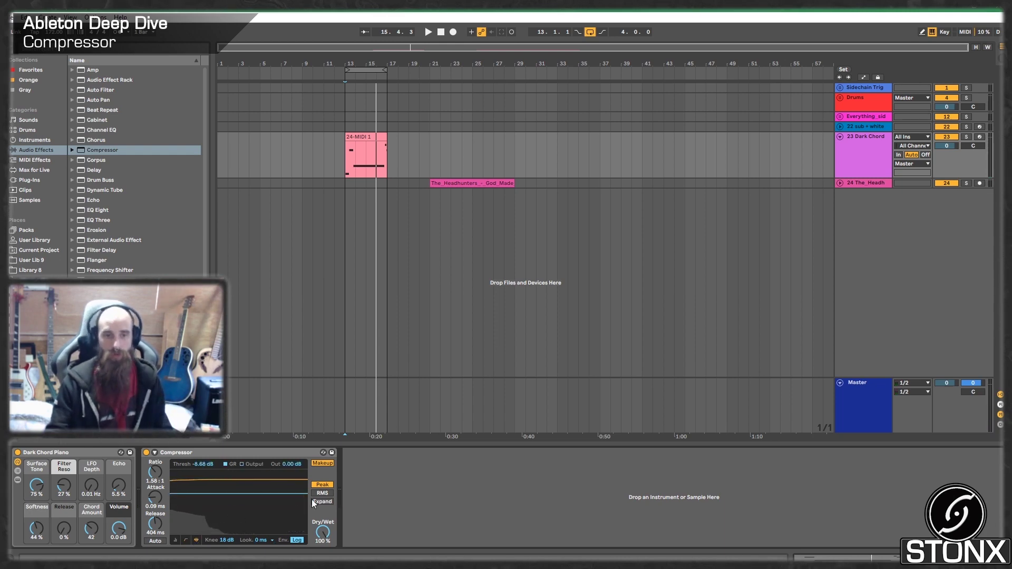
key("space")
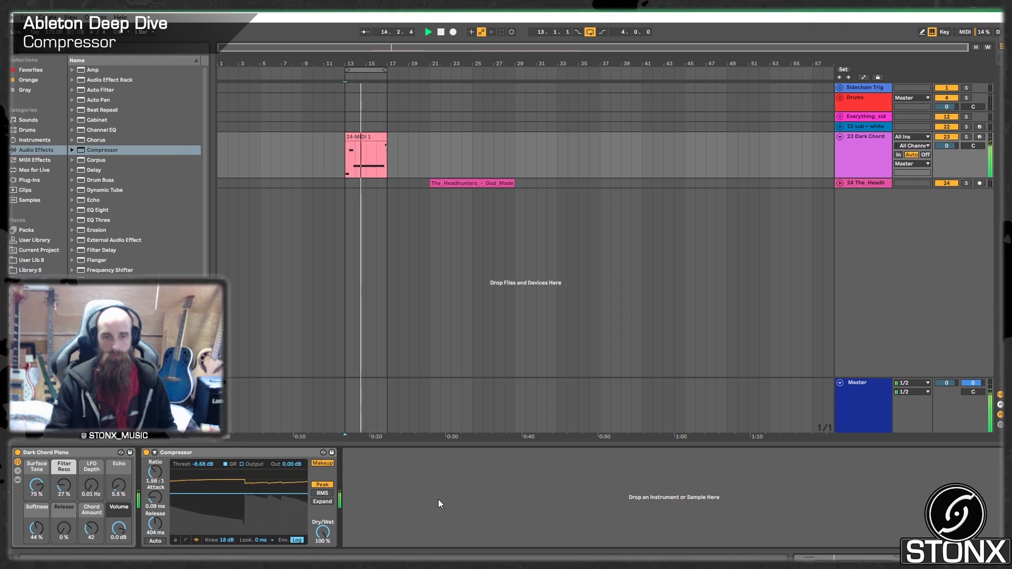
left_click(241, 464)
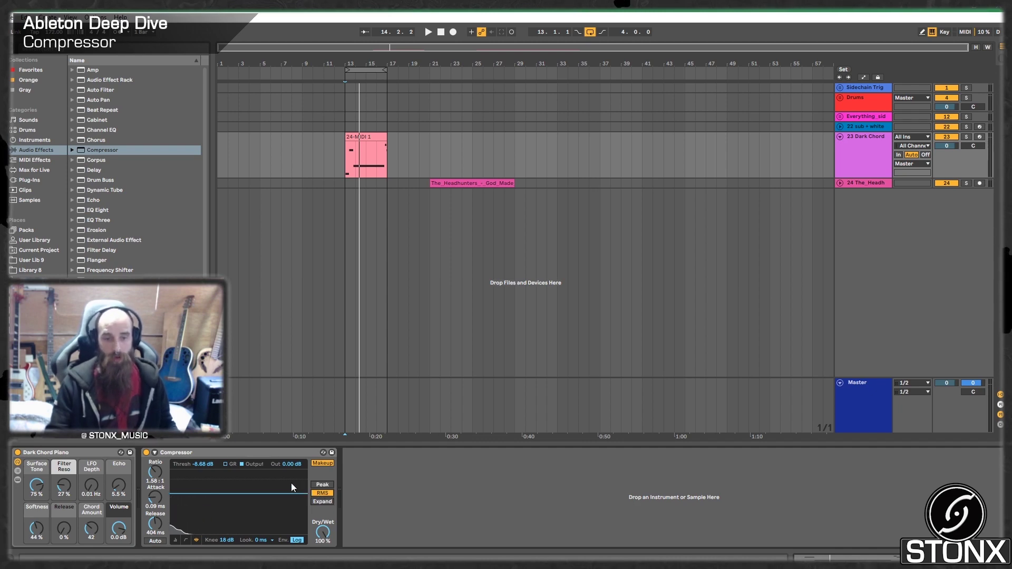
key("space")
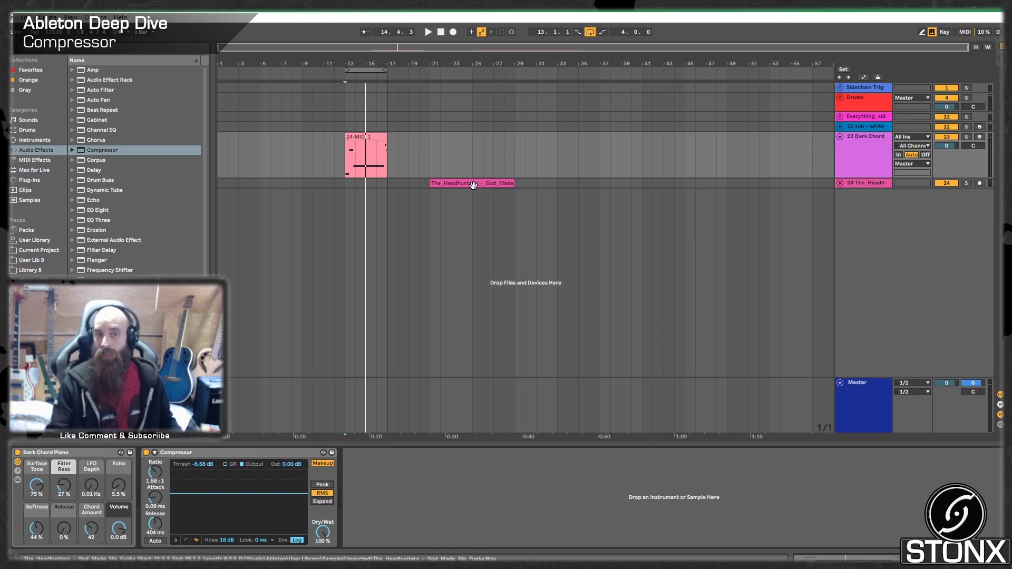
Display gain reduction in the activity view and play the clip with automatic release off and on
left_click(231, 463)
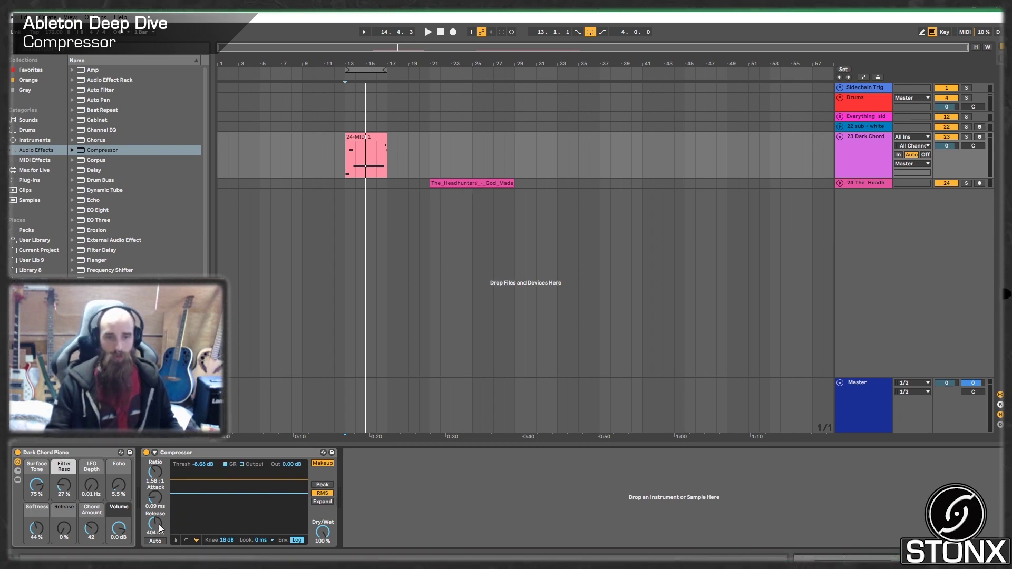
key("space")
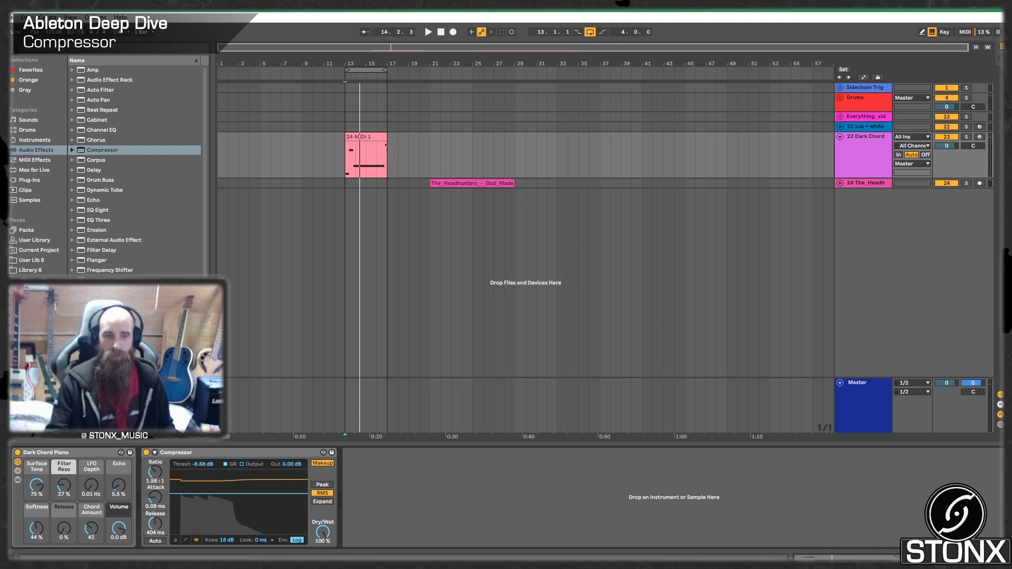
left_click(156, 540)
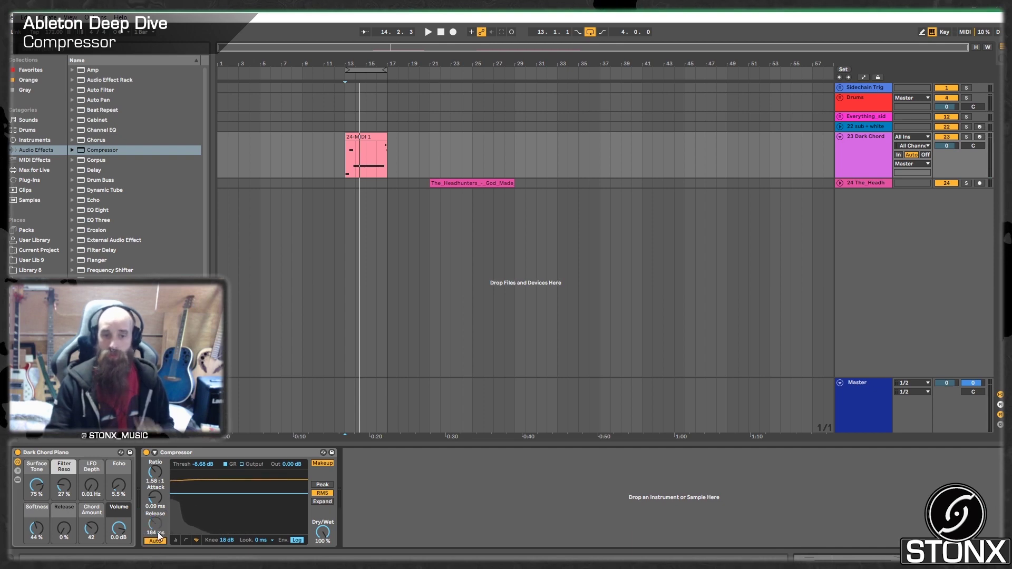
key("space")
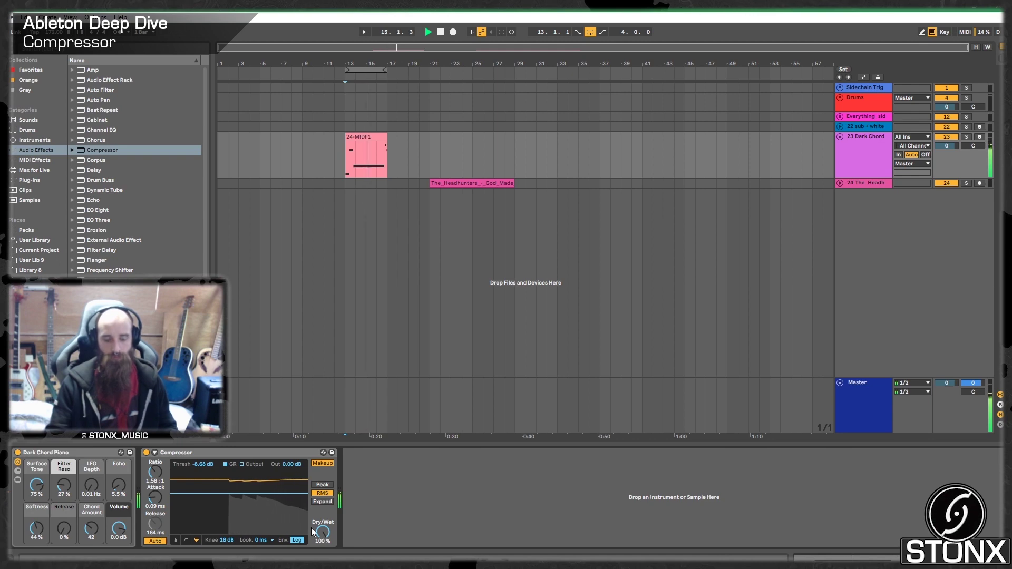
Turn off automatic release and set the Compressor's release to 1.77 ms, attack to 0.02 ms and ratio to 10.5:1
left_click(156, 541)
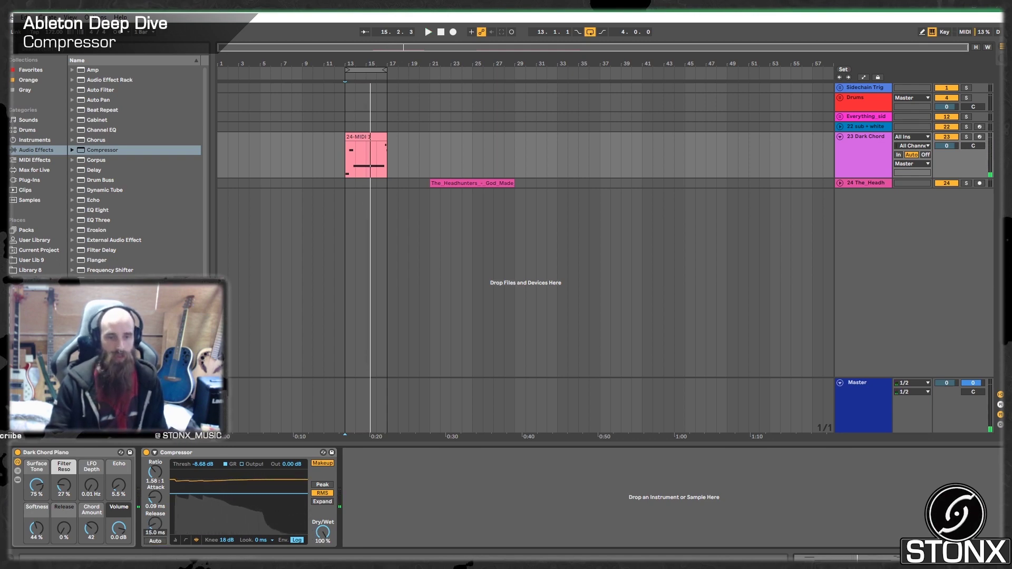
key("space")
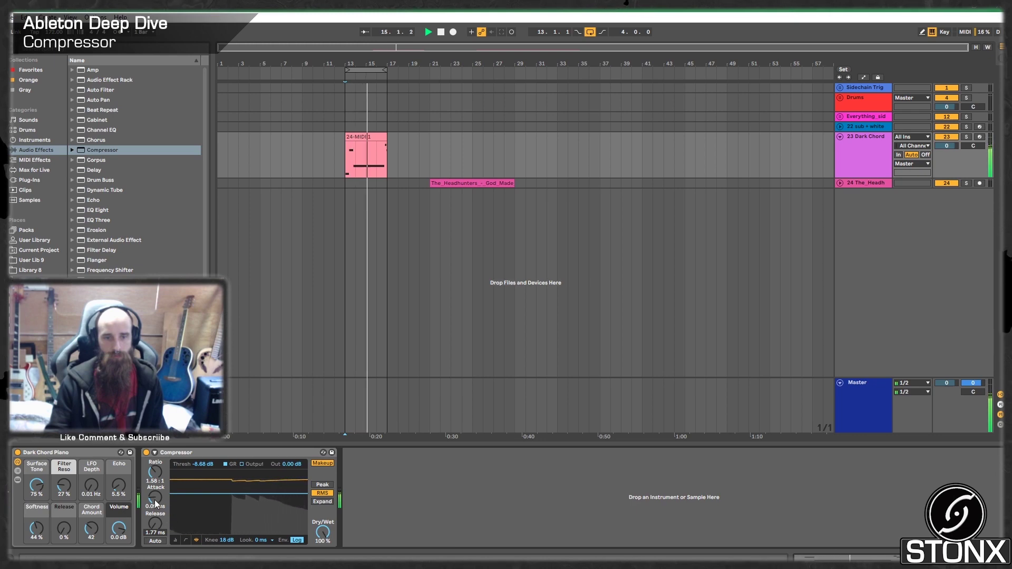
left_click_drag(155, 499, 155, 509)
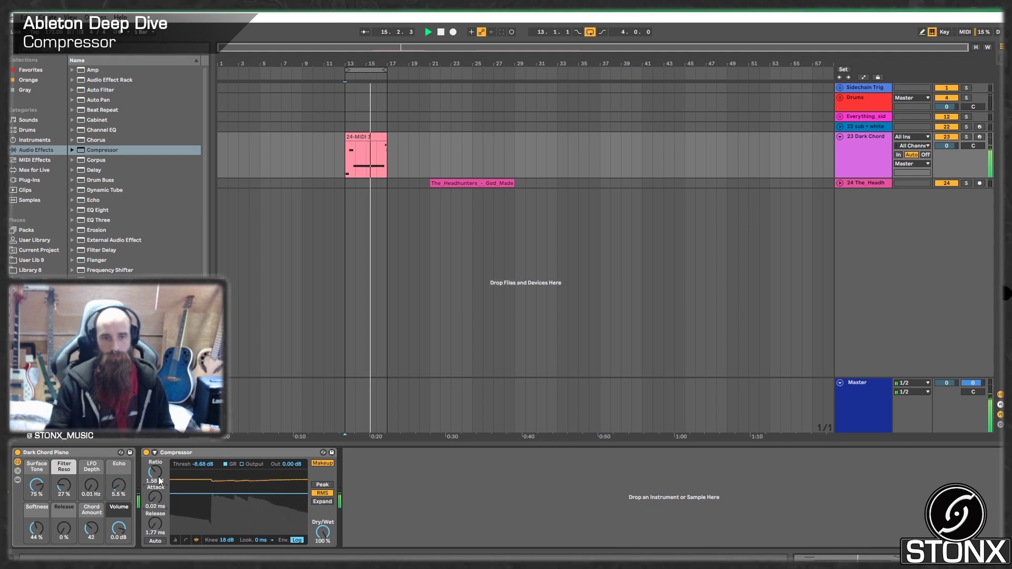
left_click_drag(158, 476, 158, 456)
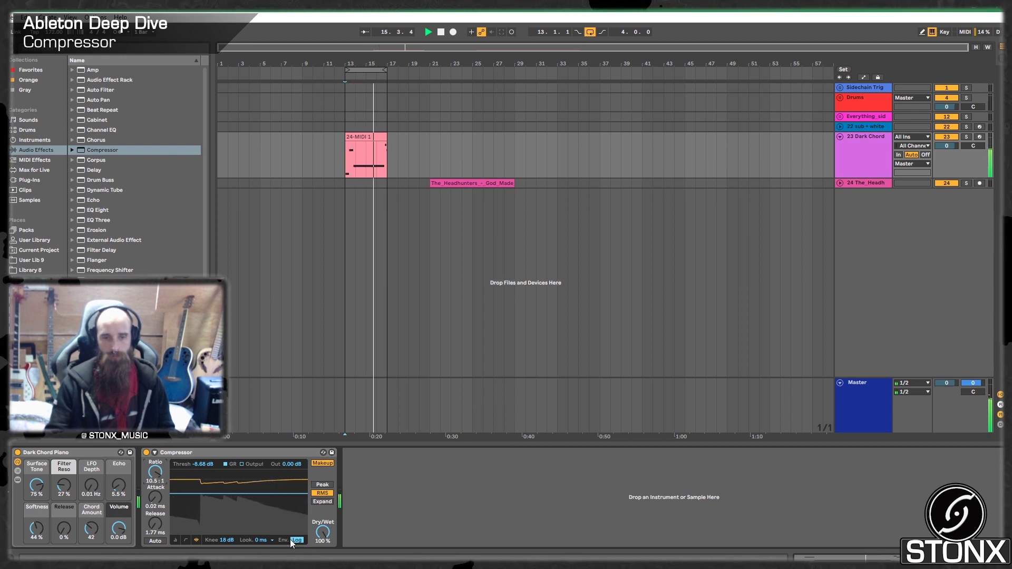
Compare the Compressor's 1 ms and 10 ms lookahead settings during playback, ending on 10 ms
left_click(264, 541)
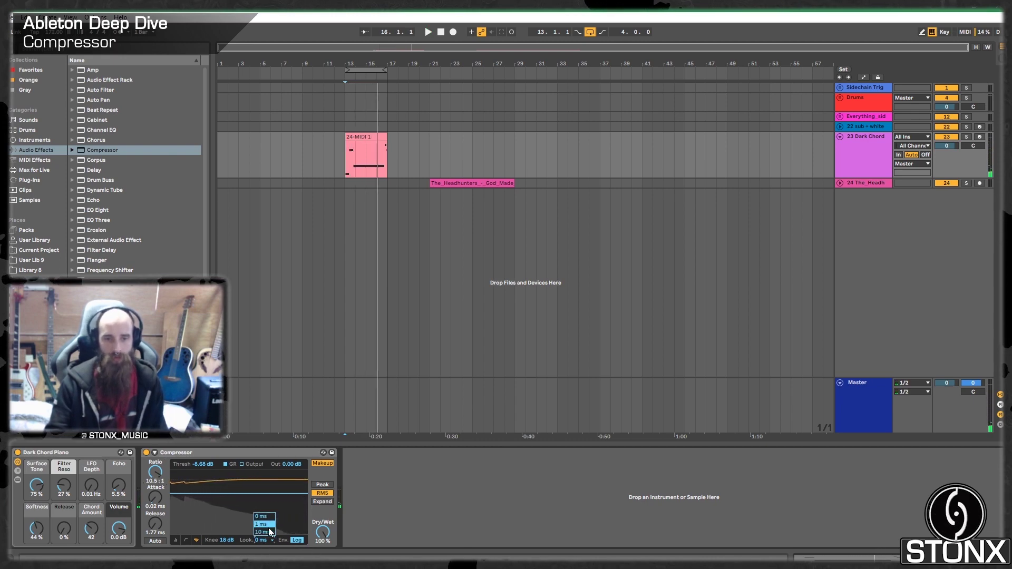
left_click(268, 527)
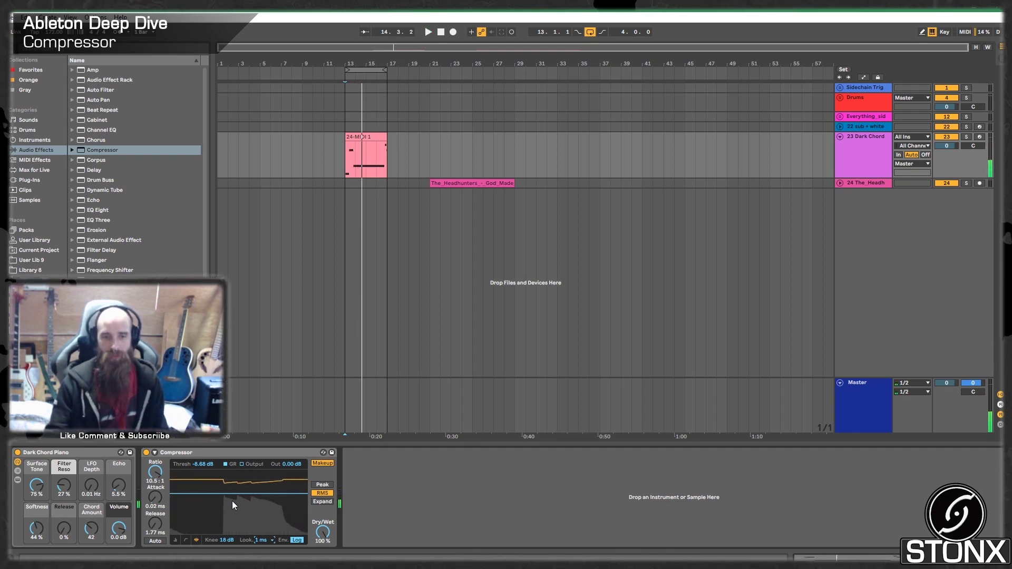
key("space")
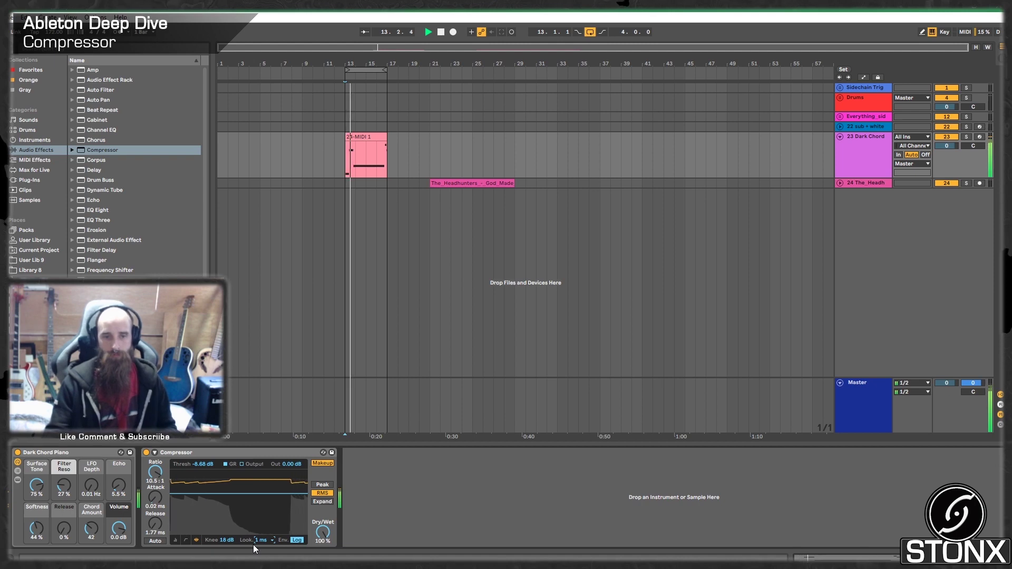
left_click(263, 539)
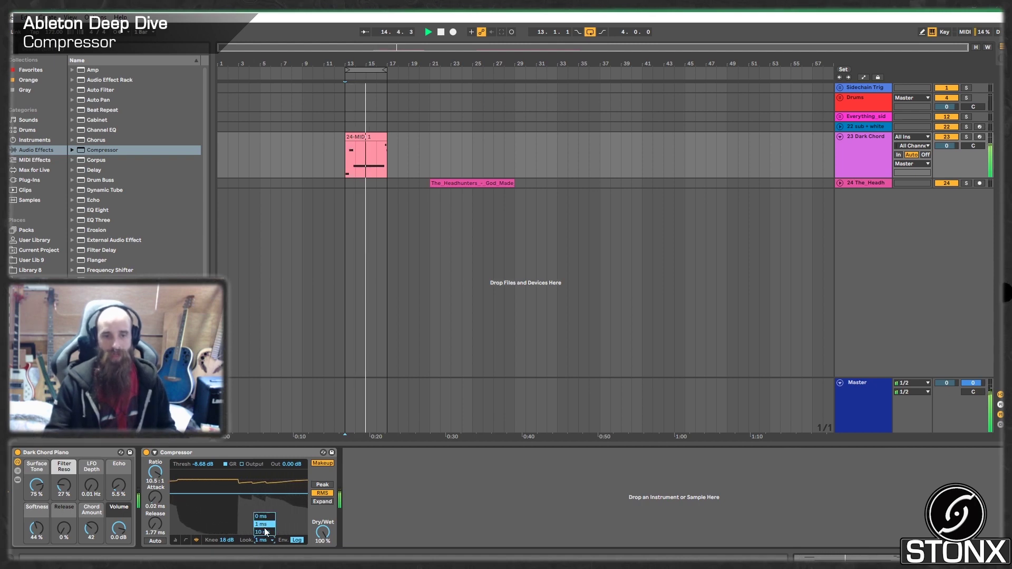
left_click(264, 531)
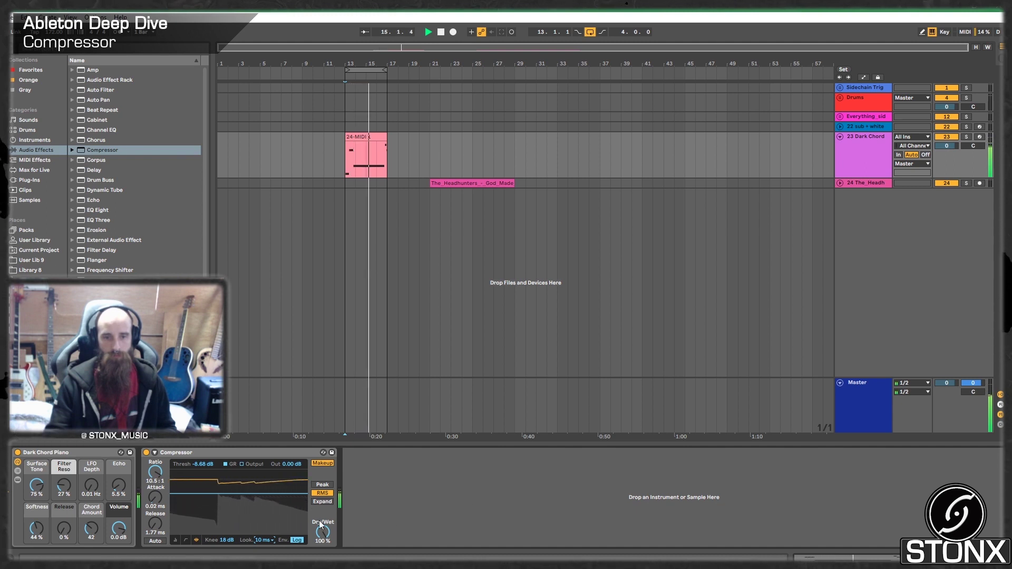
Display the output level in the activity view, switch detection to Peak and play the clip
left_click(242, 465)
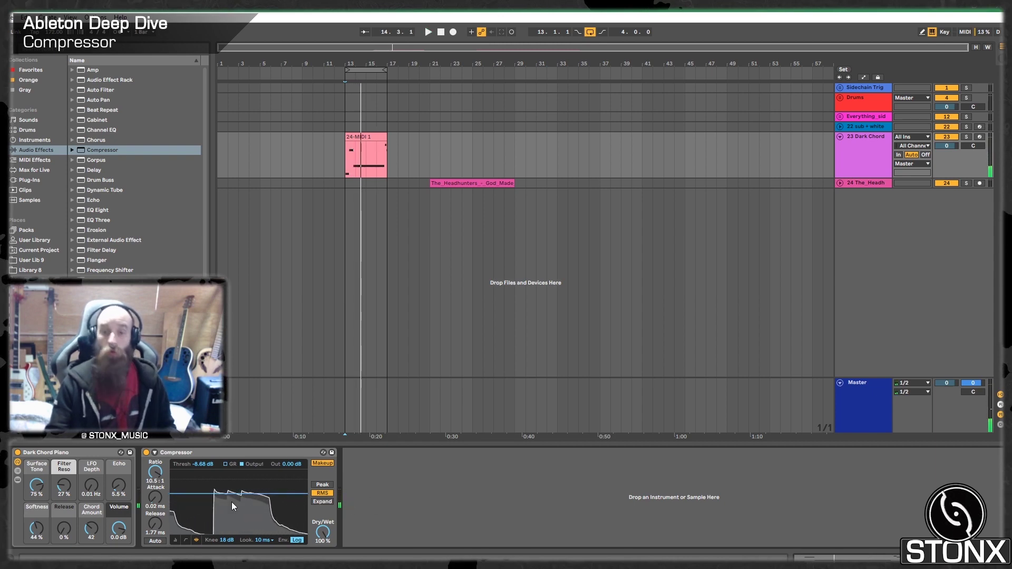
left_click(324, 485)
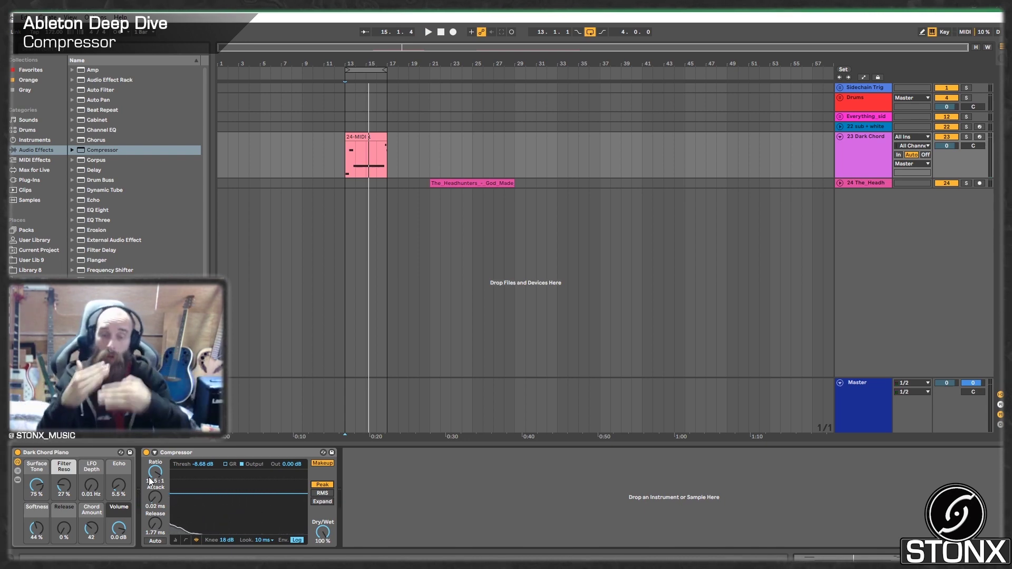
key("space")
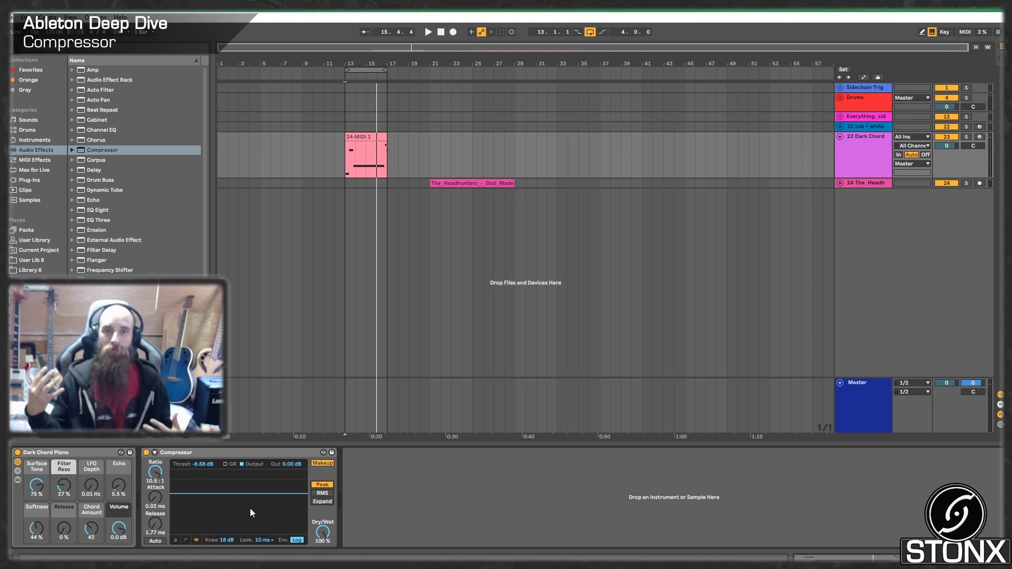
In the transfer curve view, set the Compressor's threshold to -9.37 dB, ratio to 1.72:1 and release to 41.1 ms, and play the clip
left_click(185, 540)
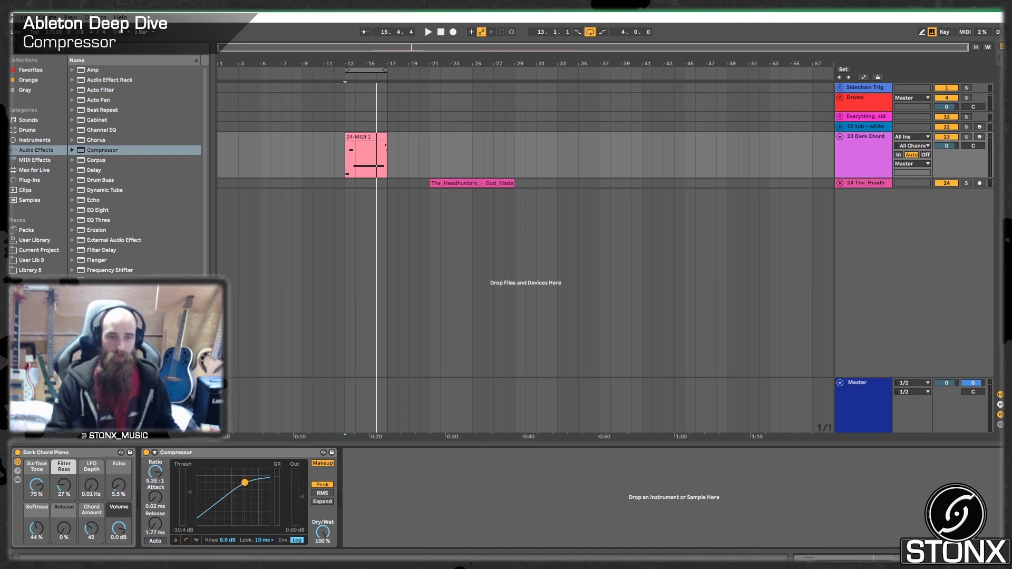
left_click_drag(252, 480, 246, 484)
key("space")
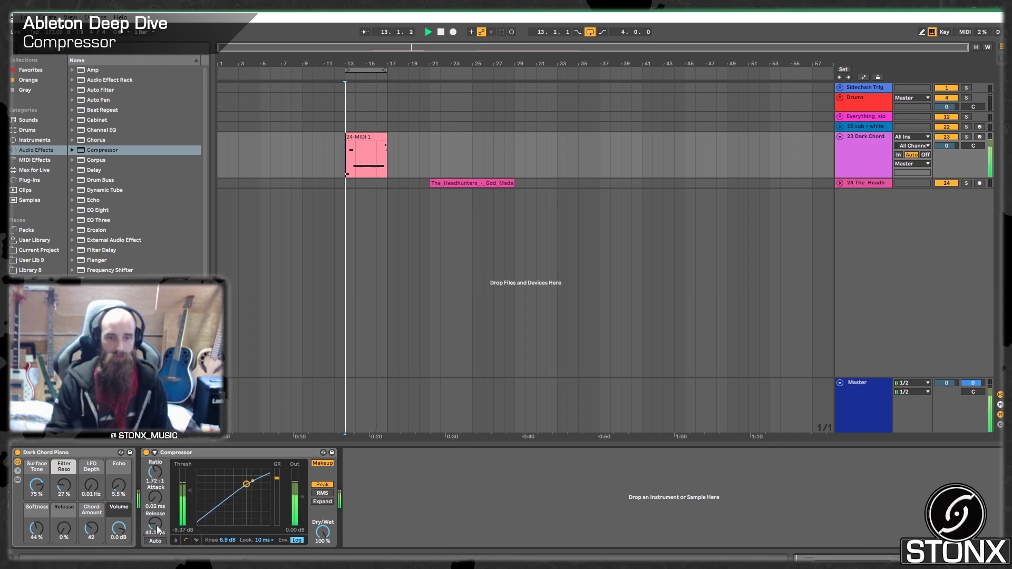
Switch the Compressor's detection to RMS and set its lookahead to 1 ms during playback
left_click(323, 494)
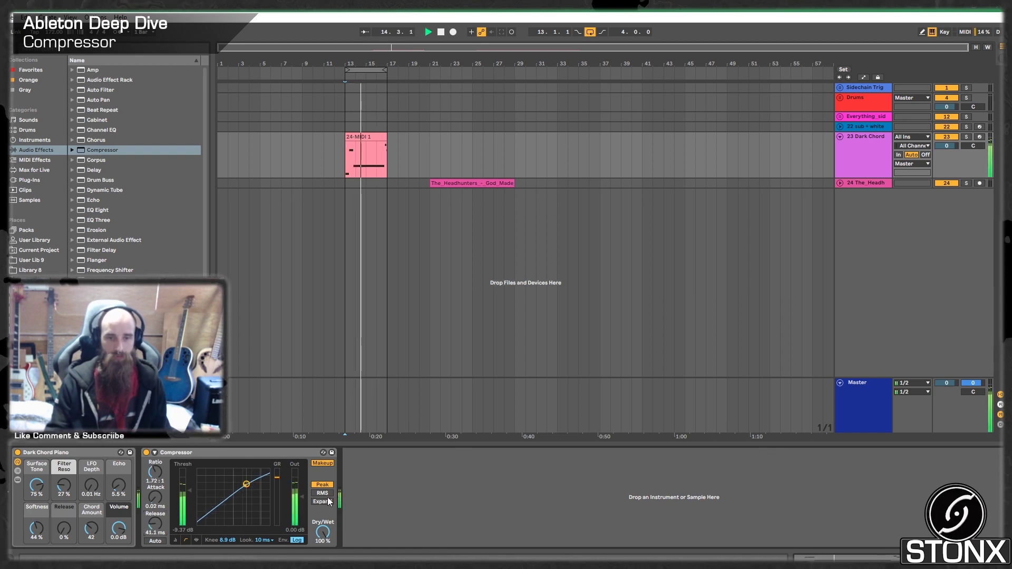
left_click(266, 540)
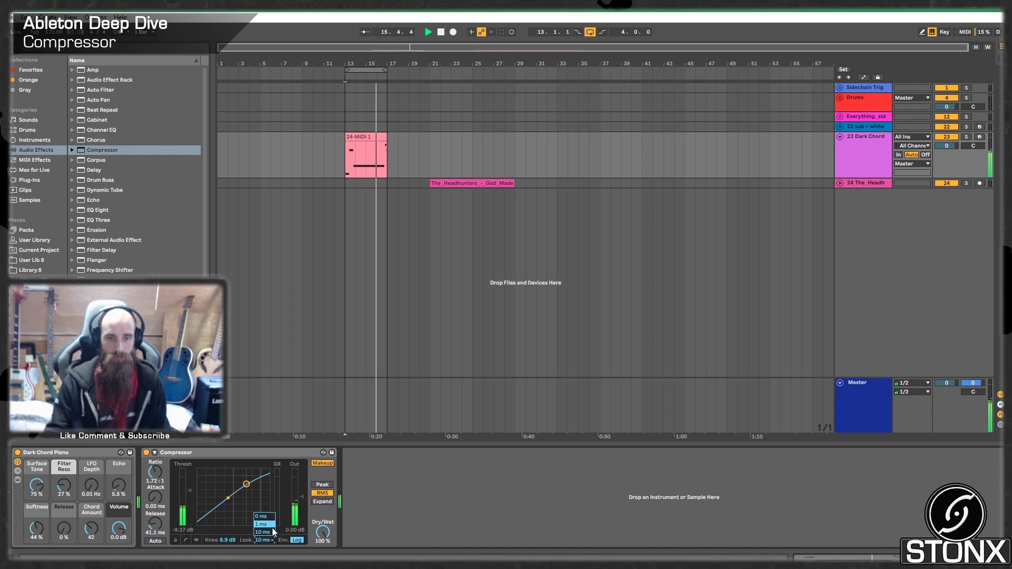
left_click(263, 528)
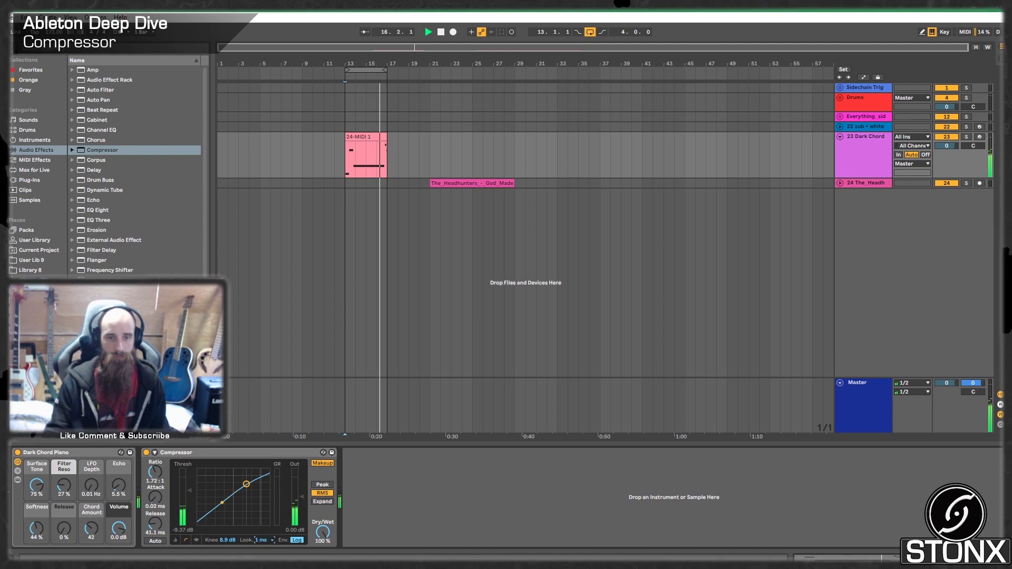
Display gain reduction and output level in turn in the activity view, and compare the sound with the Compressor bypassed and re-enabled
left_click(196, 539)
left_click(241, 465)
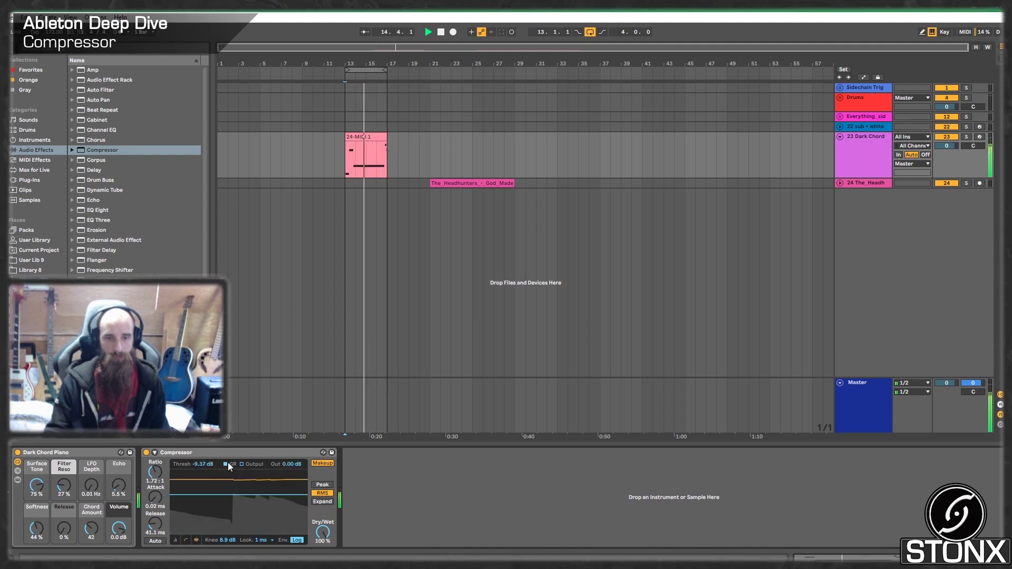
left_click(226, 463)
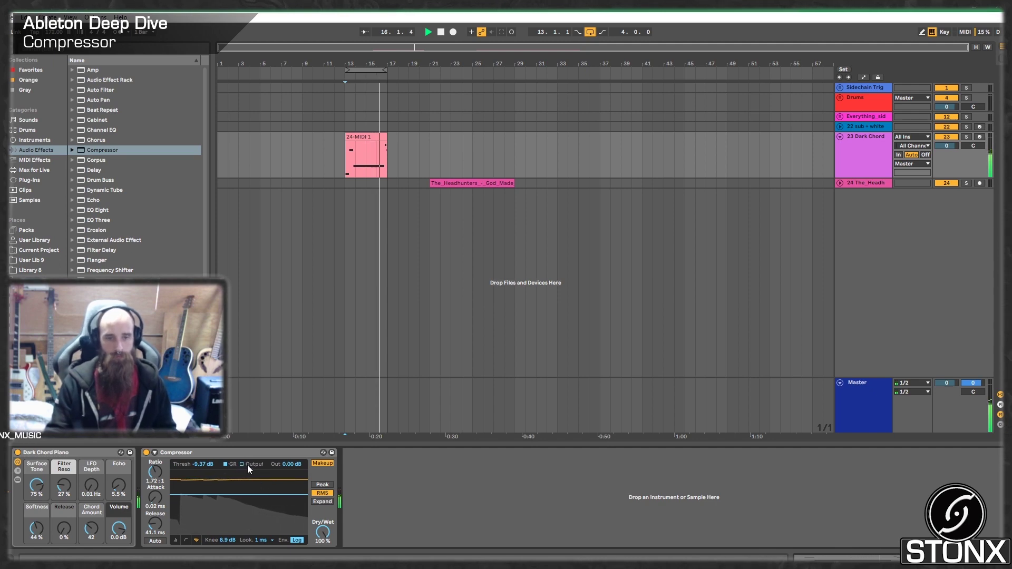
left_click(248, 464)
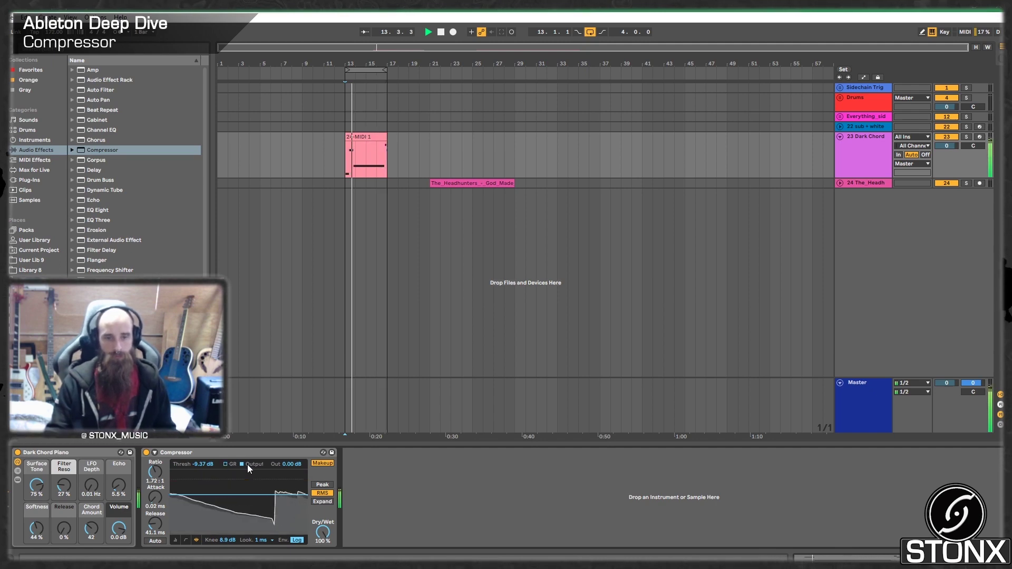
left_click(145, 451)
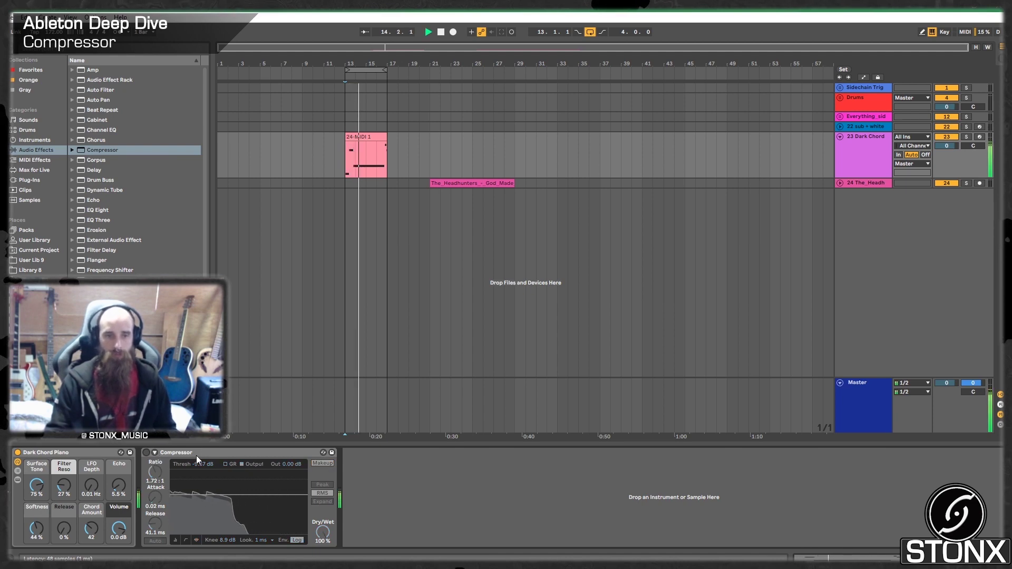
left_click(146, 452)
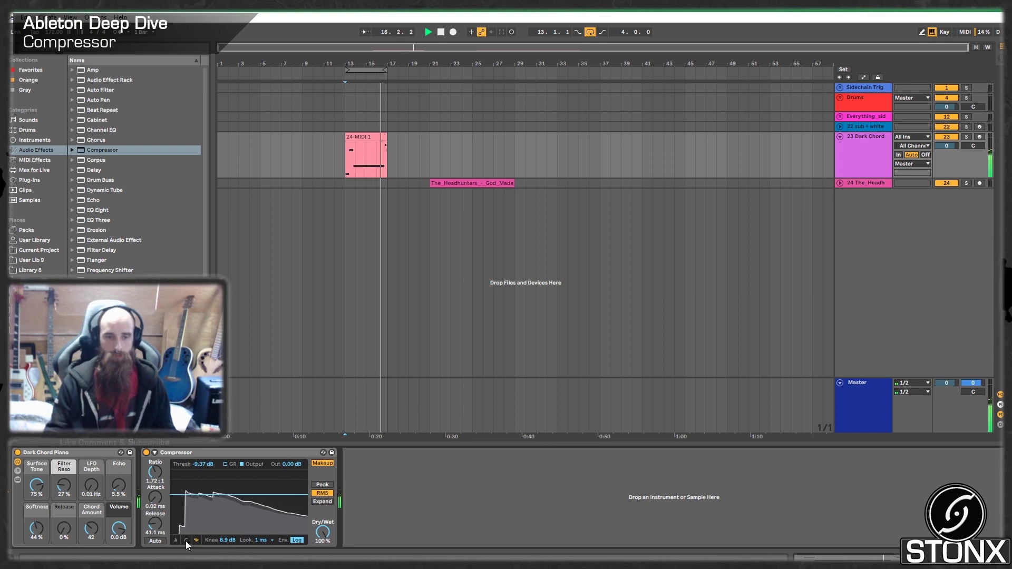
Switch detection to Peak, set the attack to 0.27 ms and the threshold to -6.84 dB, and stop playback
left_click(321, 485)
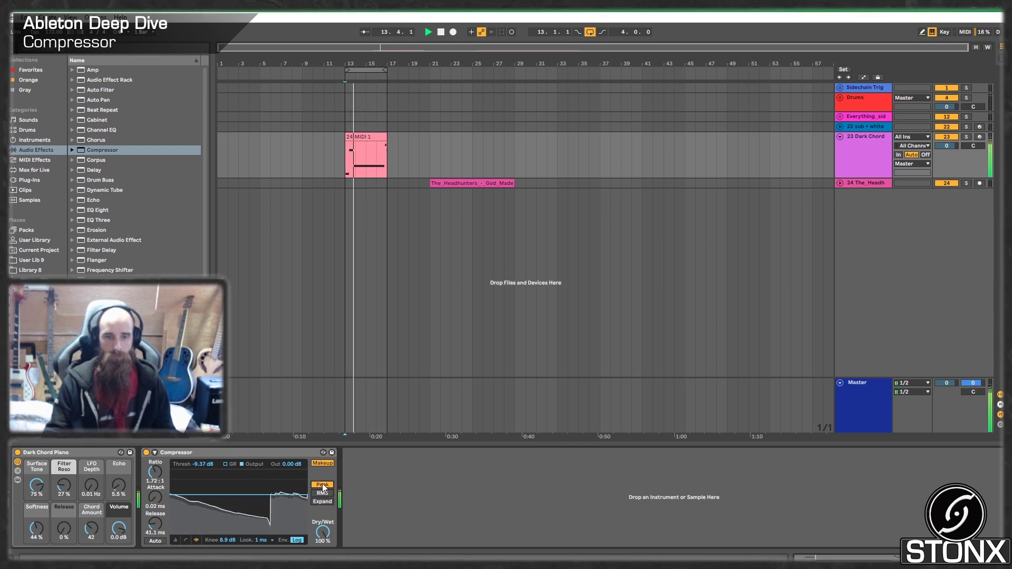
left_click_drag(156, 499, 156, 486)
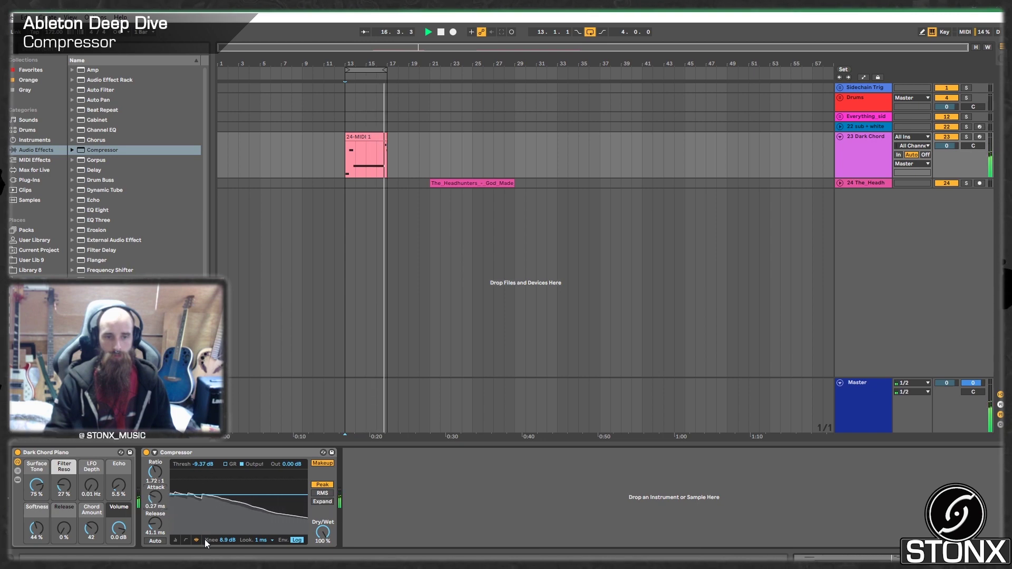
left_click(187, 538)
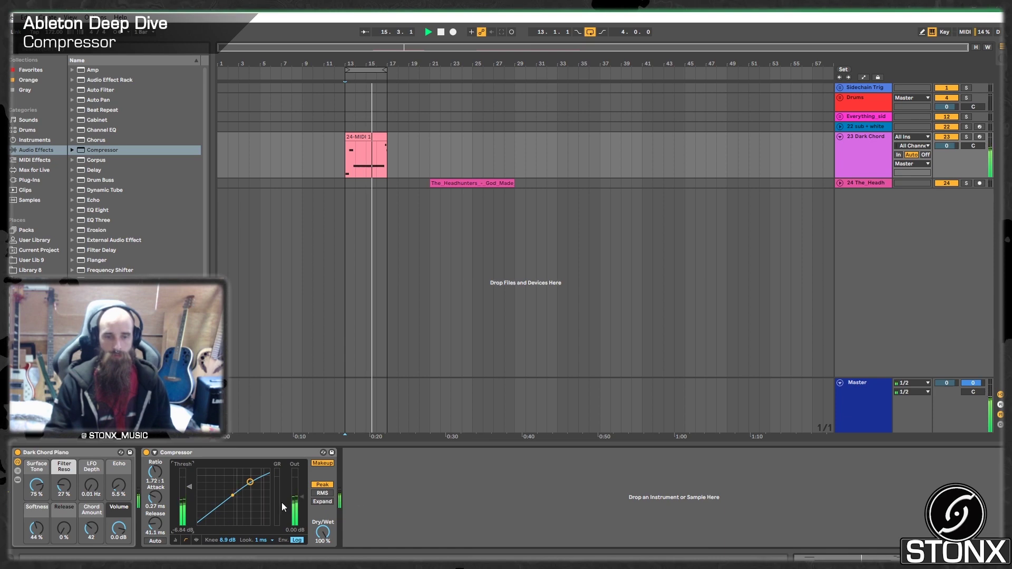
key("space")
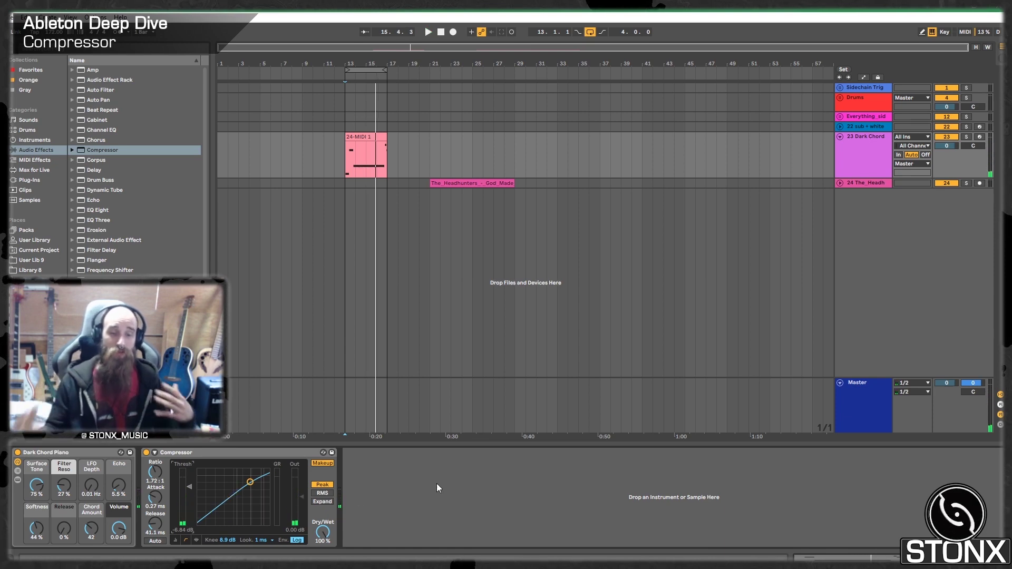
Set the Compressor's threshold to -66.9 dB and ratio to inf:1, play the clip and show the activity view
left_click(267, 456)
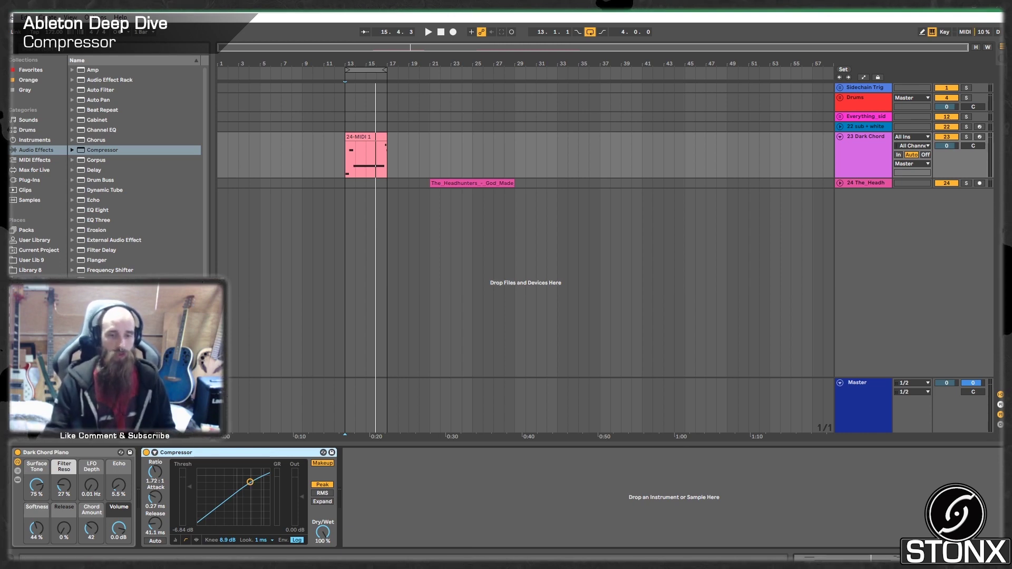
left_click_drag(250, 482, 197, 519)
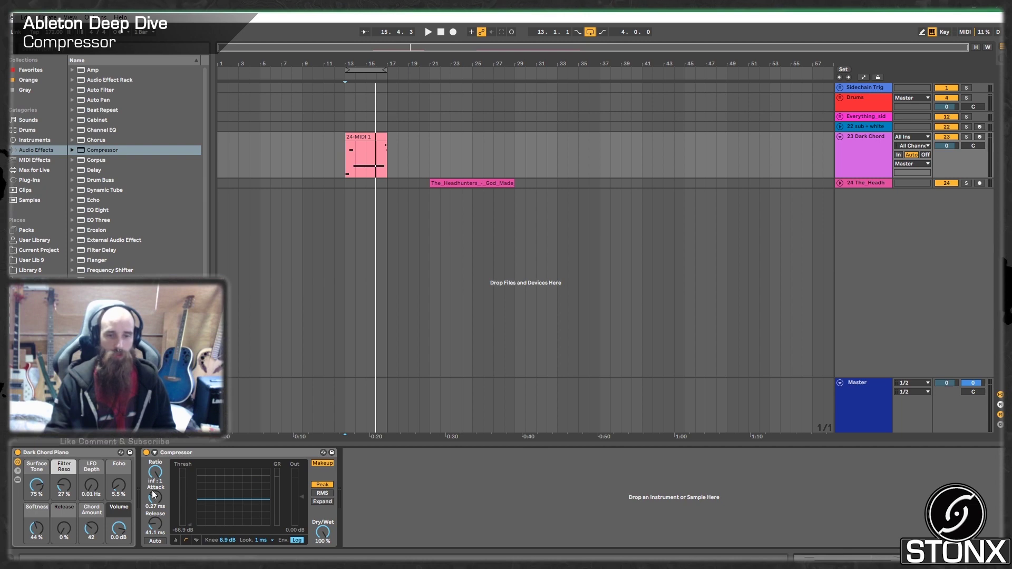
key("space")
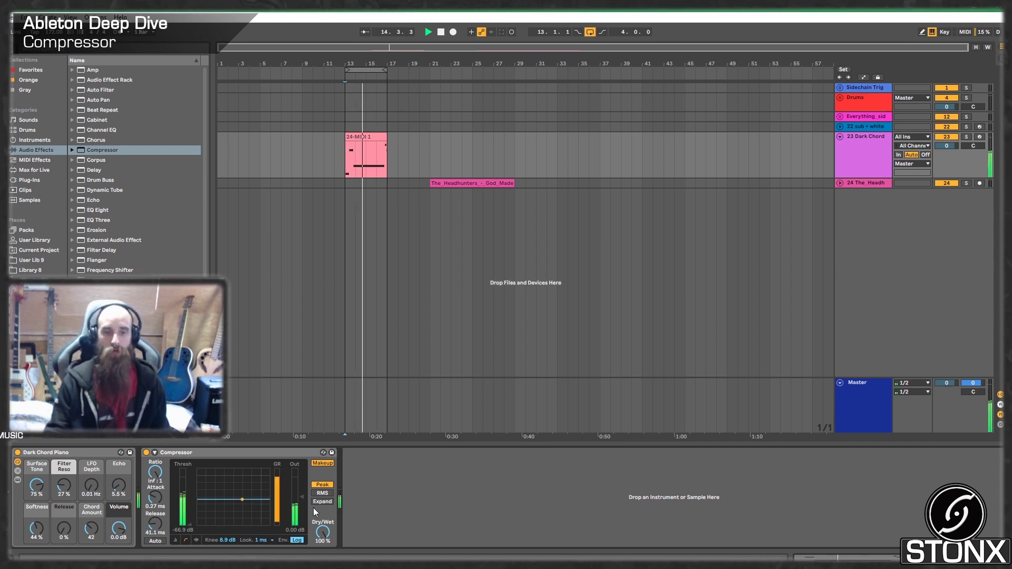
left_click(195, 539)
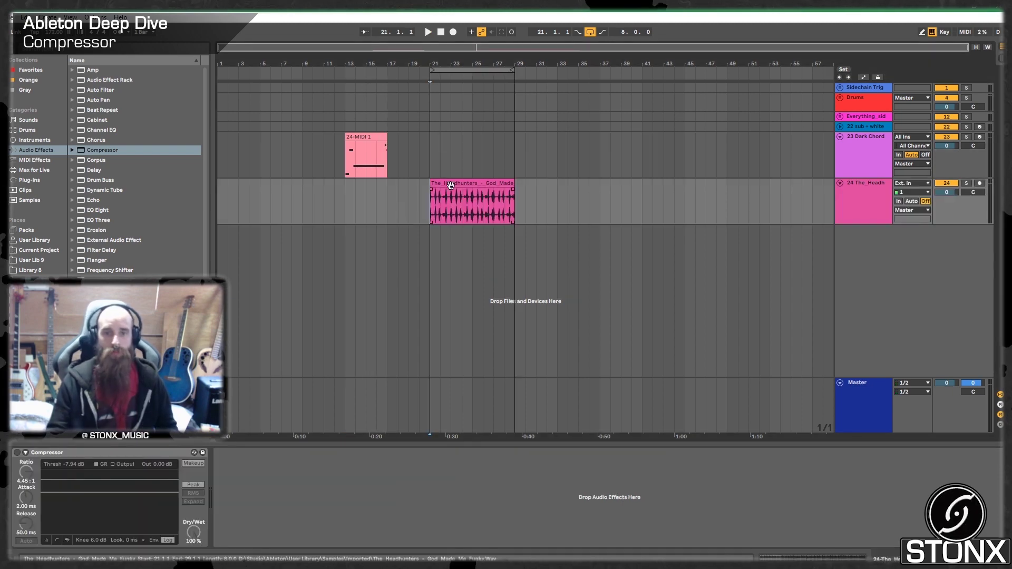
Play the looped Headhunters drum break, view its sample waveform and return to the track's Compressor
left_click(448, 190)
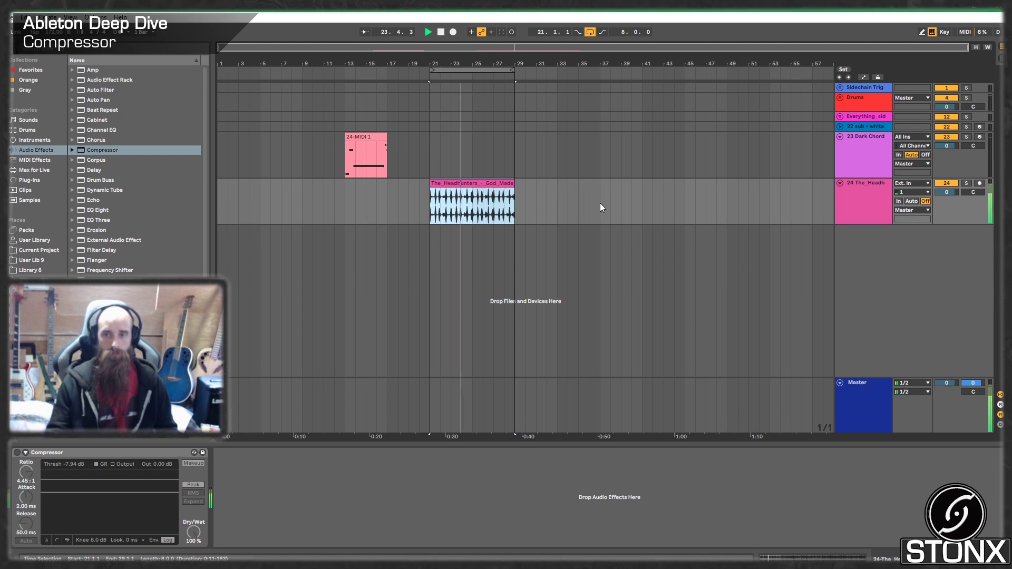
left_click(483, 189)
double_click(479, 184)
key("space")
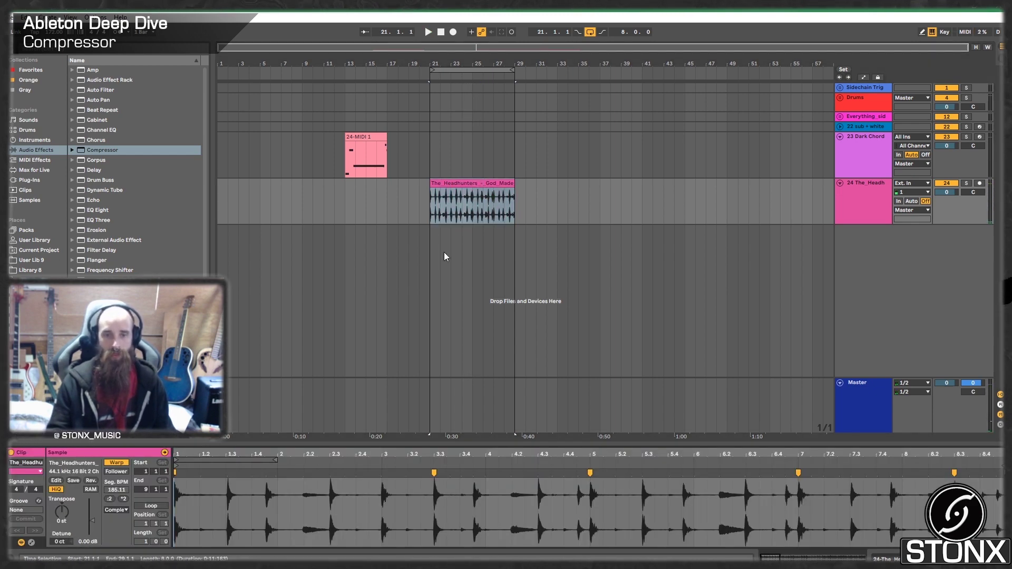
key("shift+Tab")
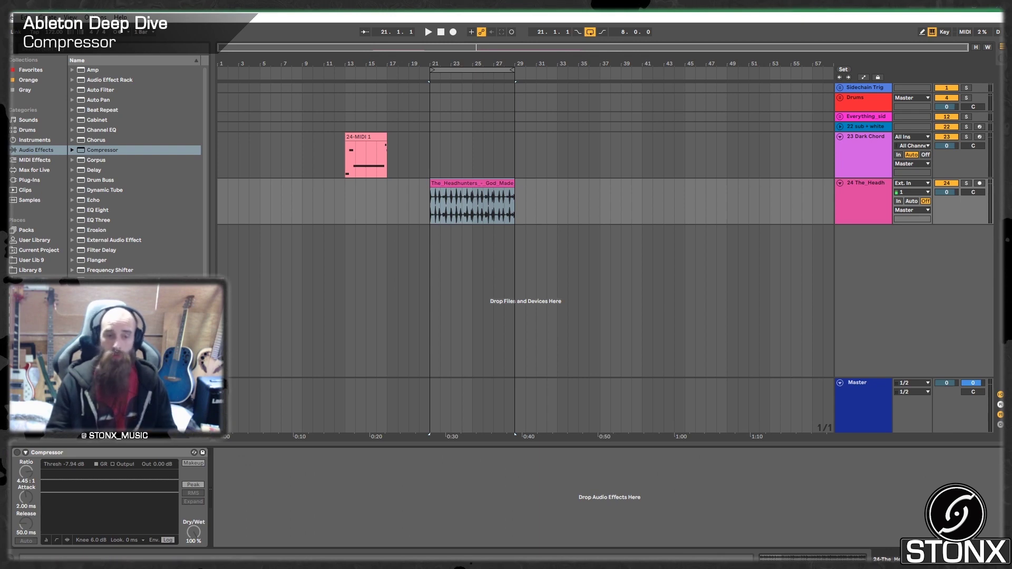
Enable the drum track's Compressor in Expand mode with a 1:1.15 ratio and -18.1 dB threshold, and play the break
left_click(17, 452)
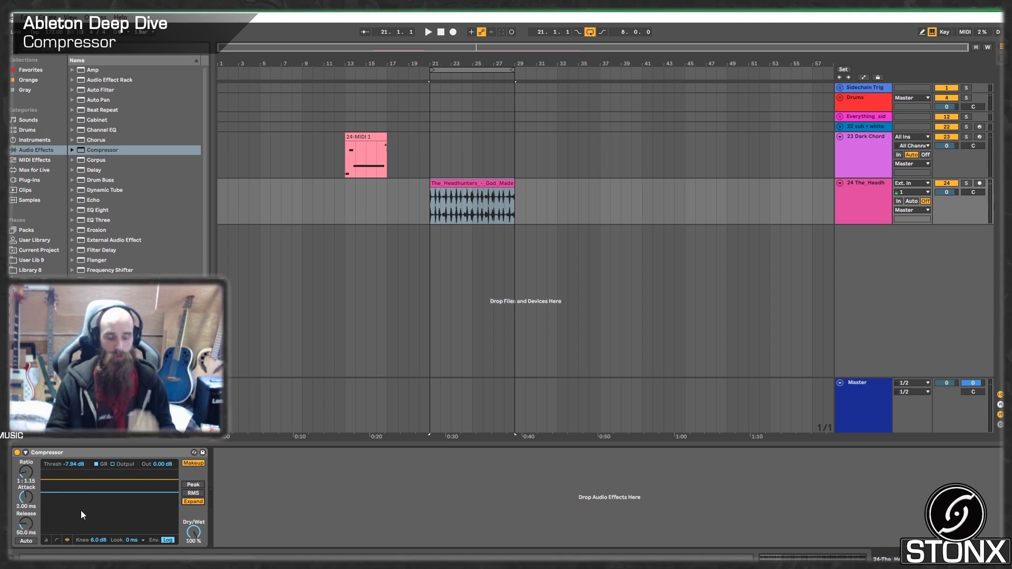
key("space")
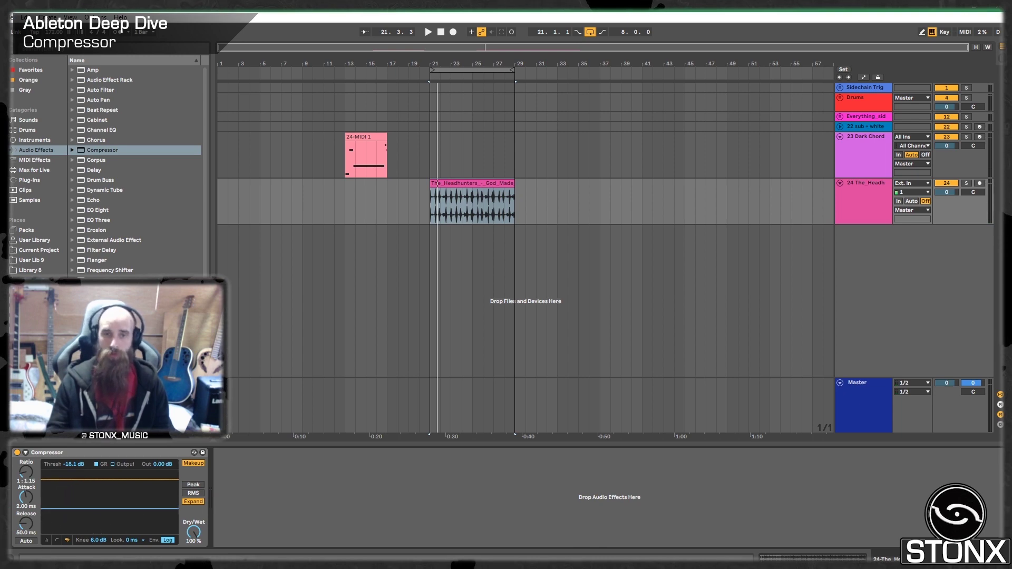
key("space")
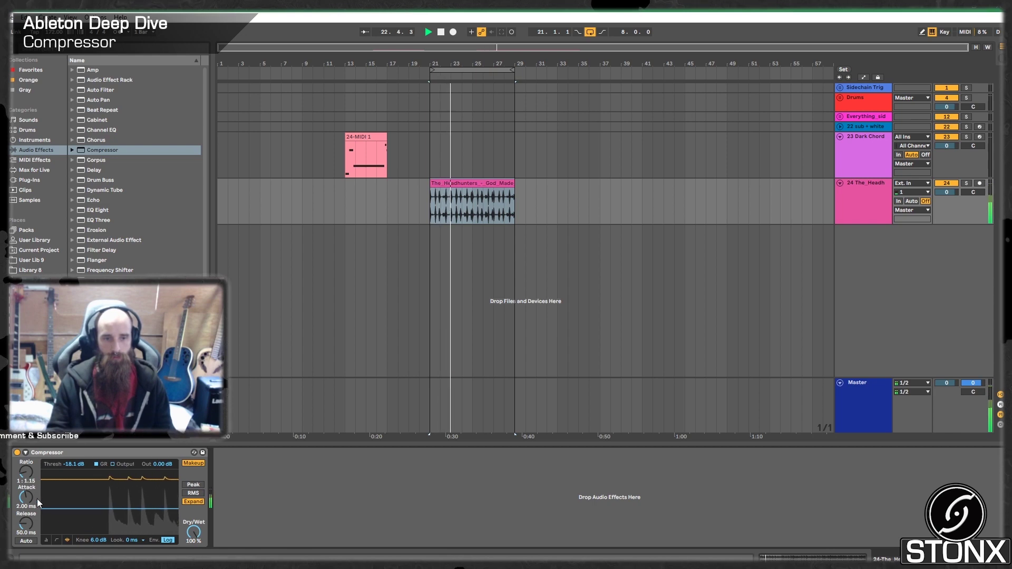
Set the expander's ratio to 1:1.71, knee to 0.0 dB, release to 10.2 ms and attack to 0.01 ms
left_click_drag(23, 472, 23, 453)
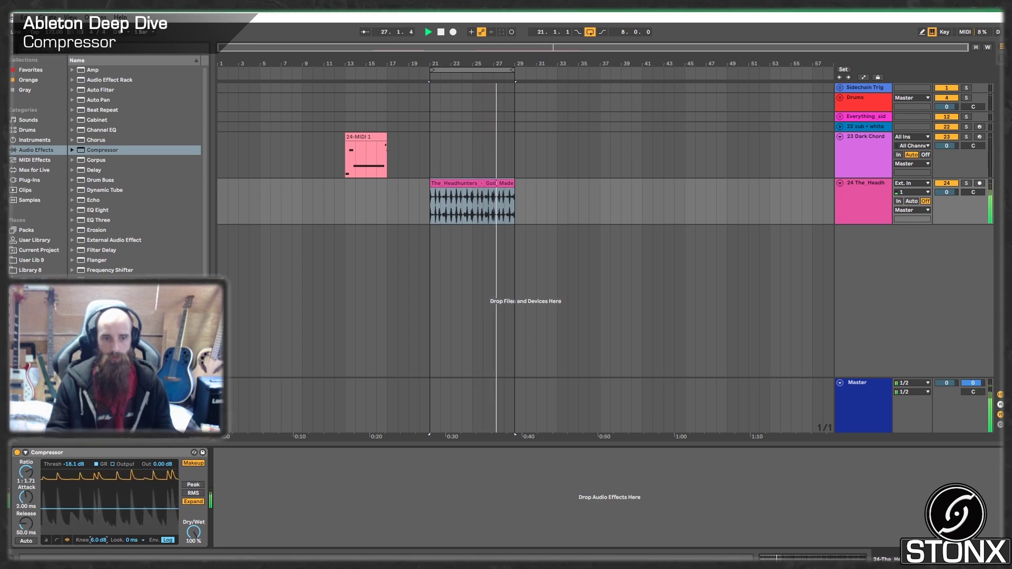
left_click_drag(99, 540, 98, 561)
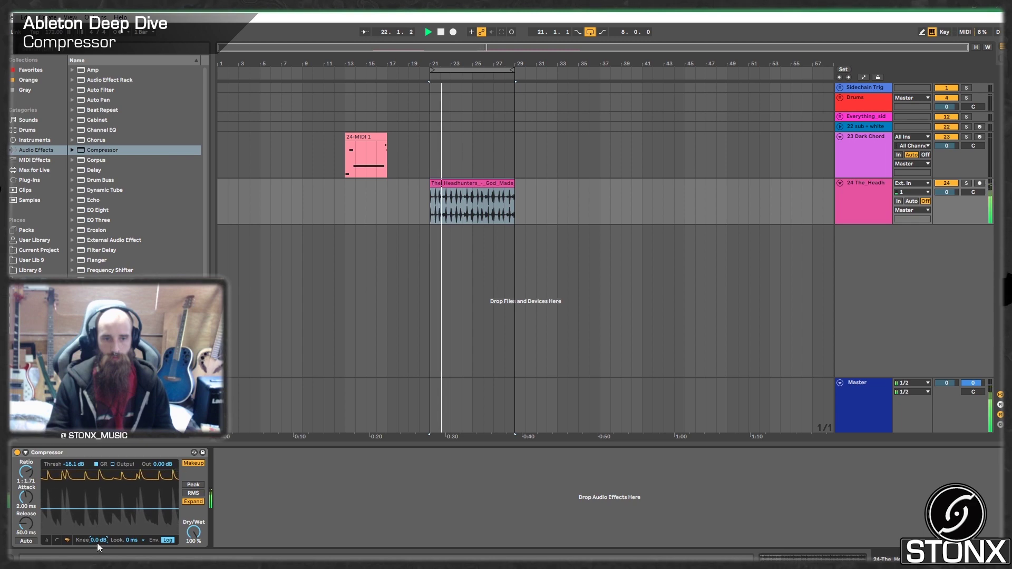
left_click_drag(25, 523, 25, 548)
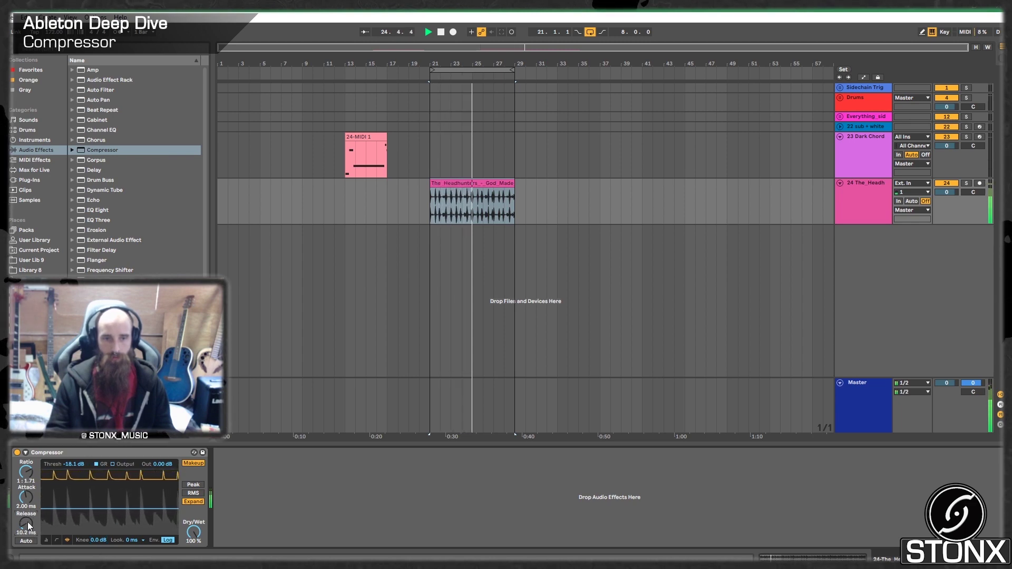
left_click_drag(26, 497, 23, 519)
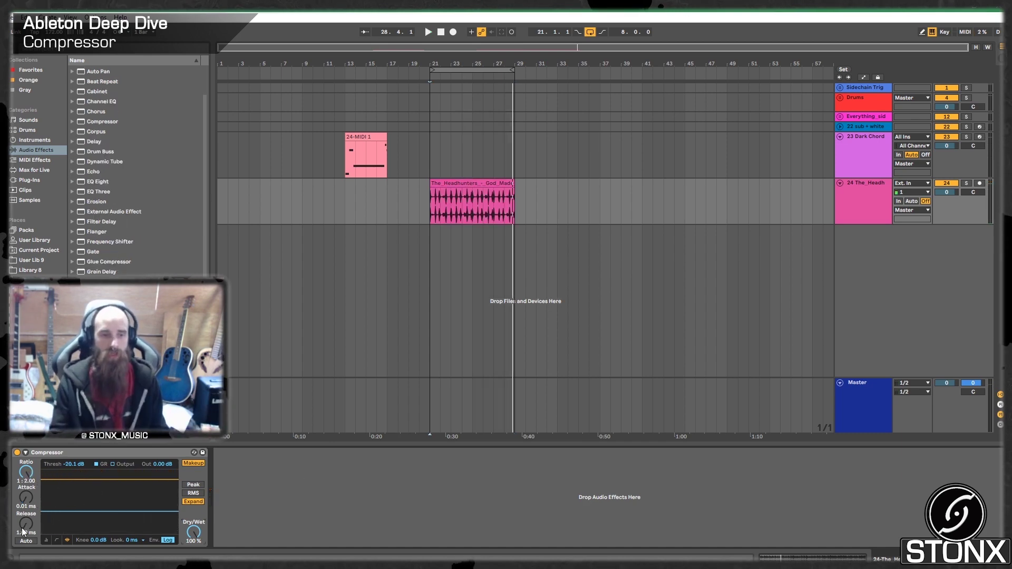
Play the break while setting the expander's release to 63.2 ms, ratio to 1:1.72 and threshold to -17.7 dB
key("space")
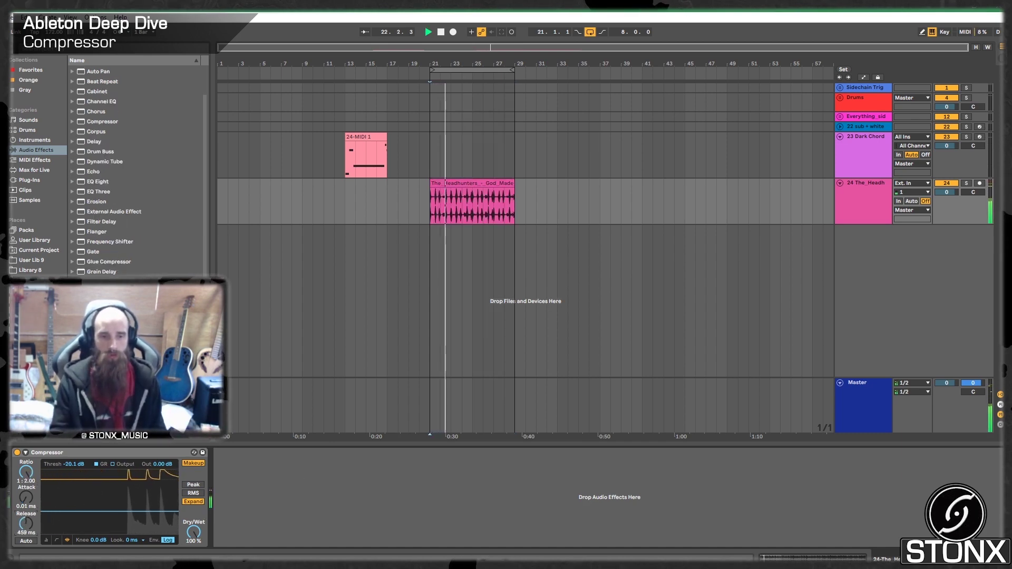
mouse_move(25, 523)
left_mouse_down()
mouse_move(26, 533)
mouse_move(26, 517)
left_mouse_up()
left_click_drag(153, 511, 152, 503)
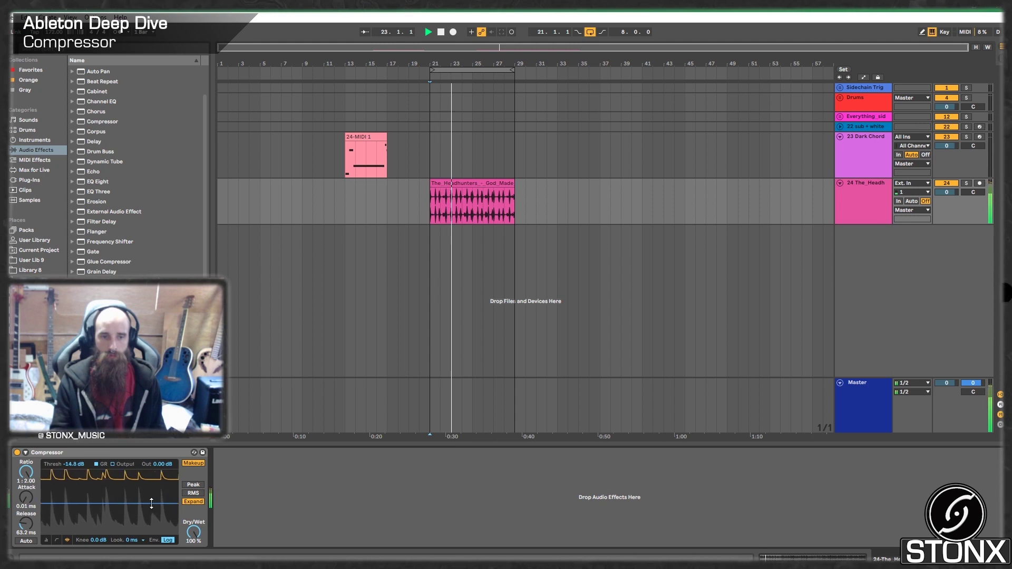
left_click_drag(26, 473, 26, 524)
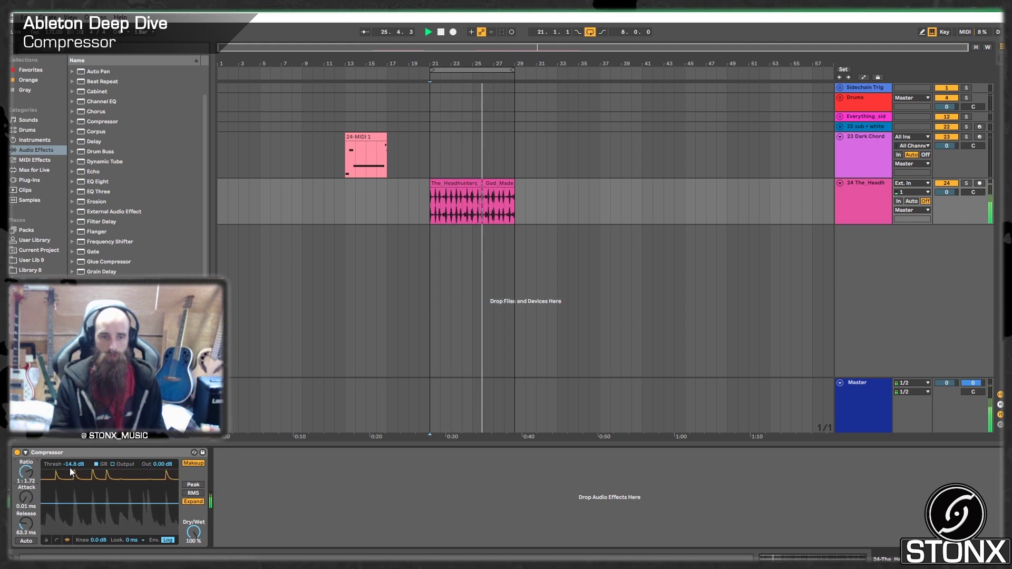
left_click_drag(72, 466, 72, 473)
Display the output level in the activity view and compare 1 ms and 10 ms lookahead, ending on 10 ms
left_click(119, 464)
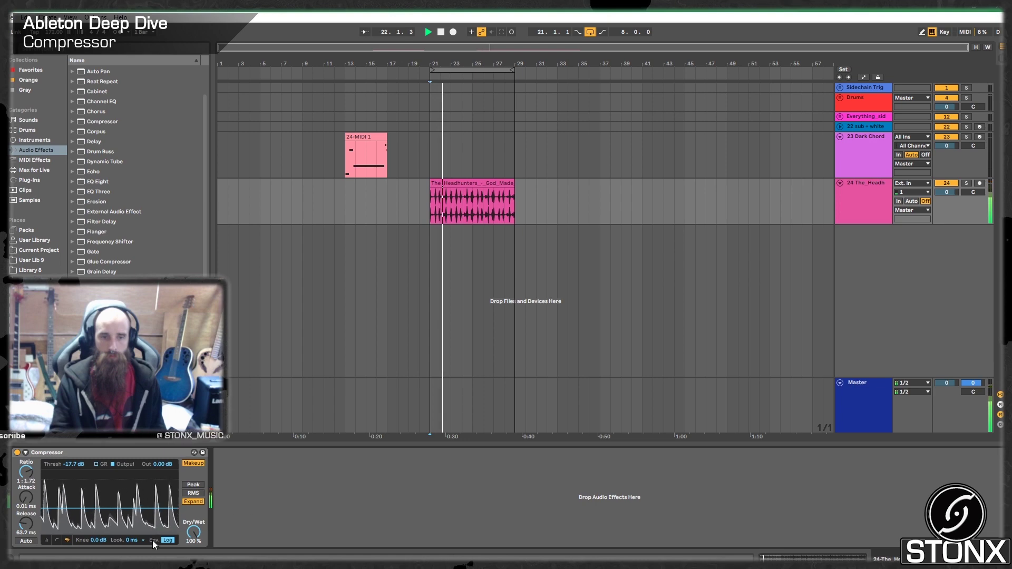
left_click(137, 539)
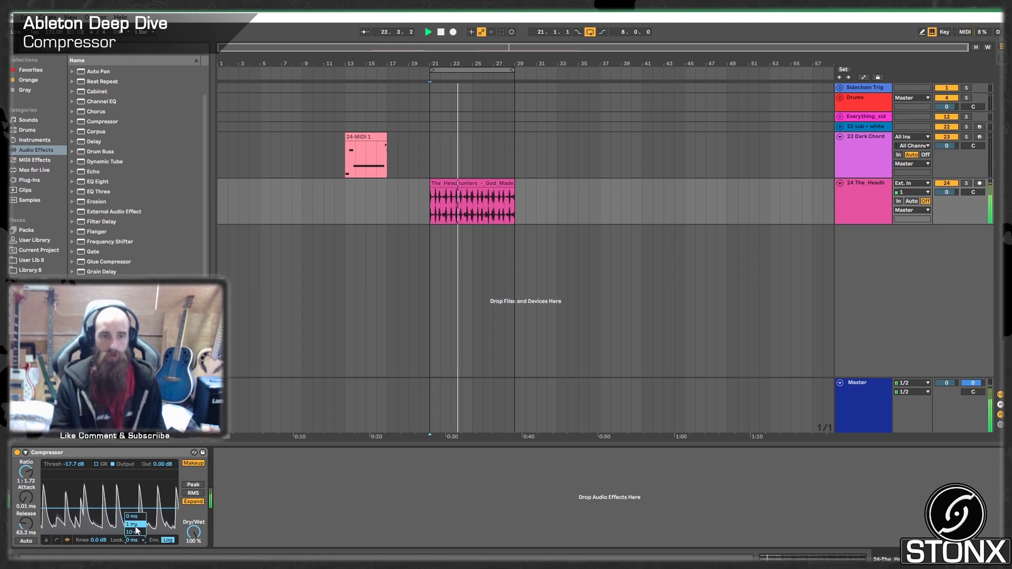
left_click(135, 525)
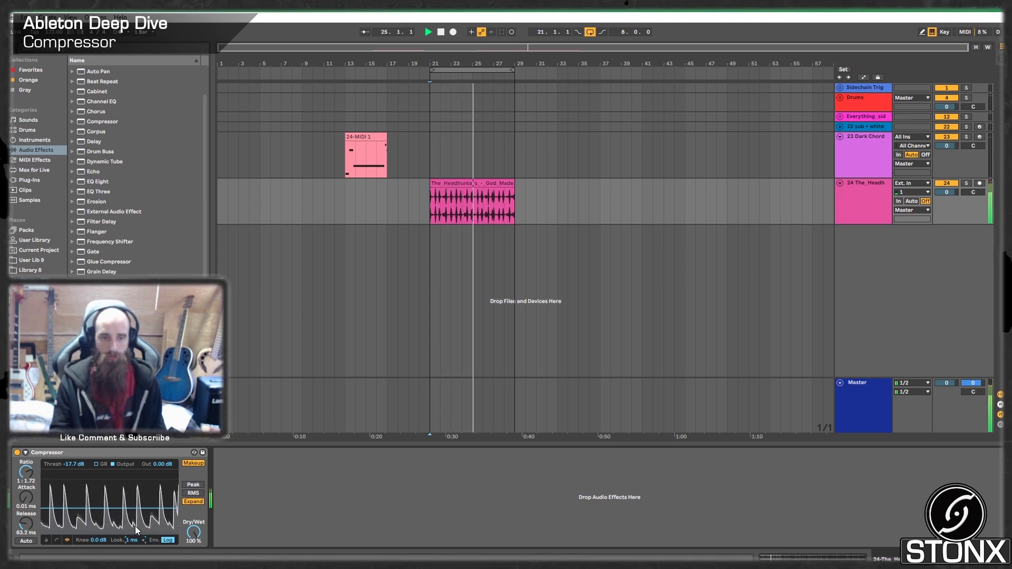
left_click(133, 540)
left_click(132, 534)
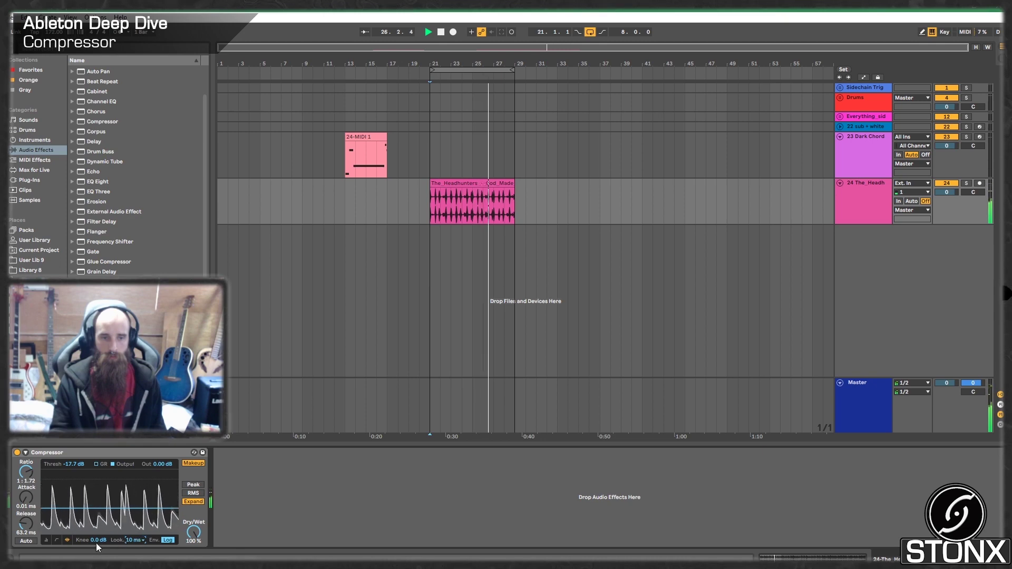
Set the expander's knee to 18 dB, ratio to 1:2.00 and threshold to -14.0 dB, and play the break in the transfer curve view
left_click_drag(98, 541, 98, 479)
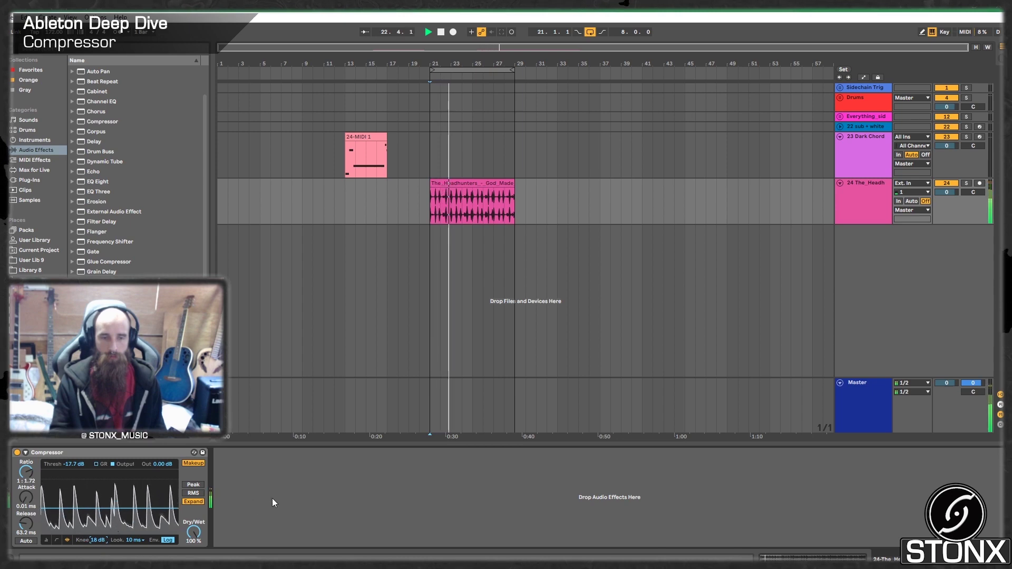
left_click(57, 539)
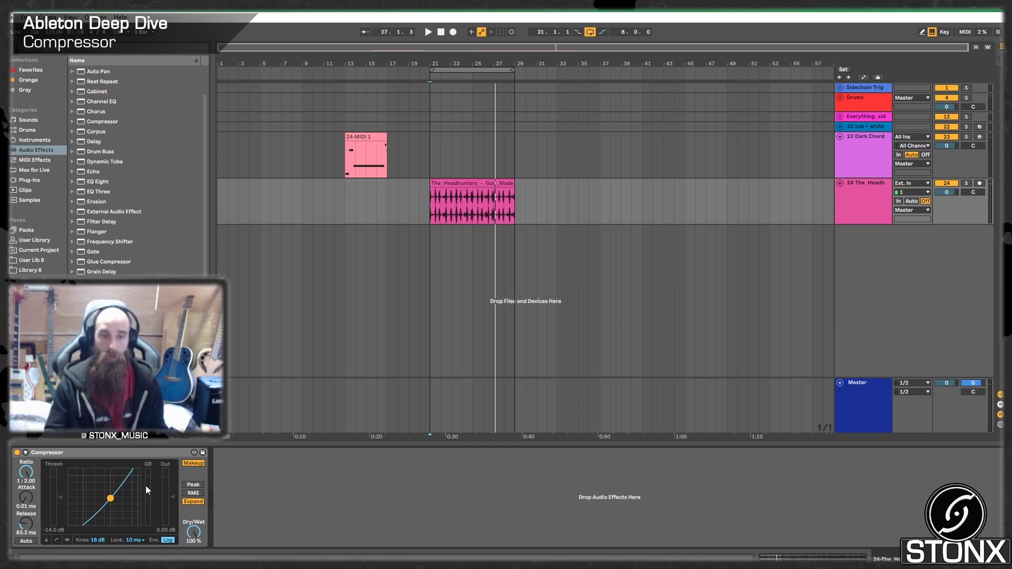
key("space")
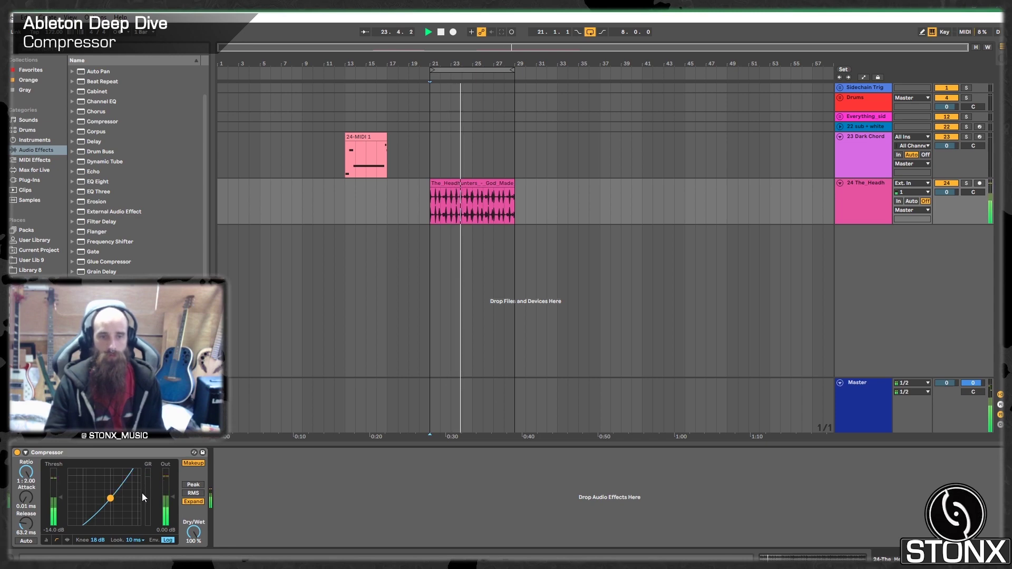
key("space")
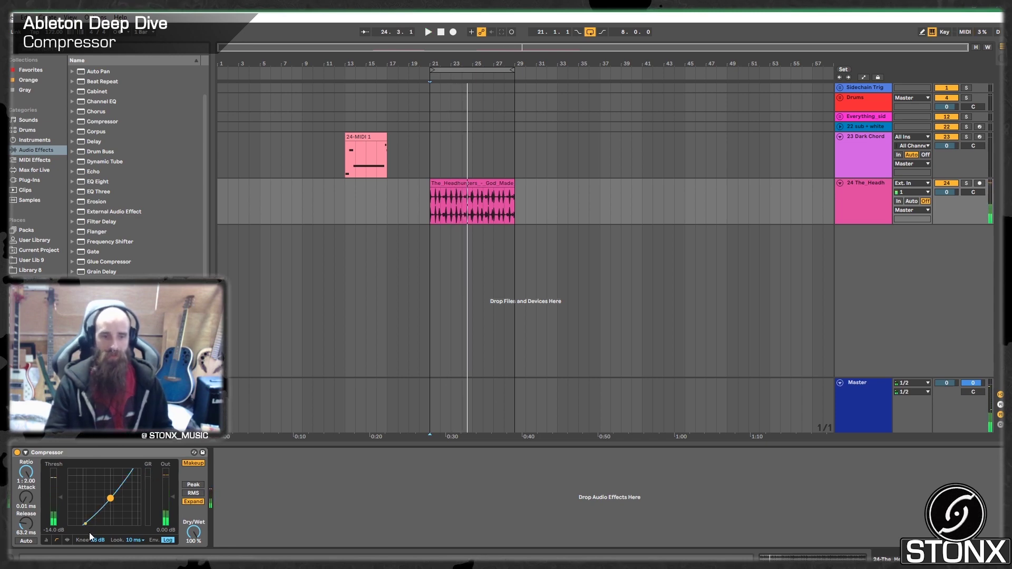
Return to the activity view and set the expander's threshold to -12.2 dB, release to 19.8 ms and attack to 0.19 ms
left_click(67, 540)
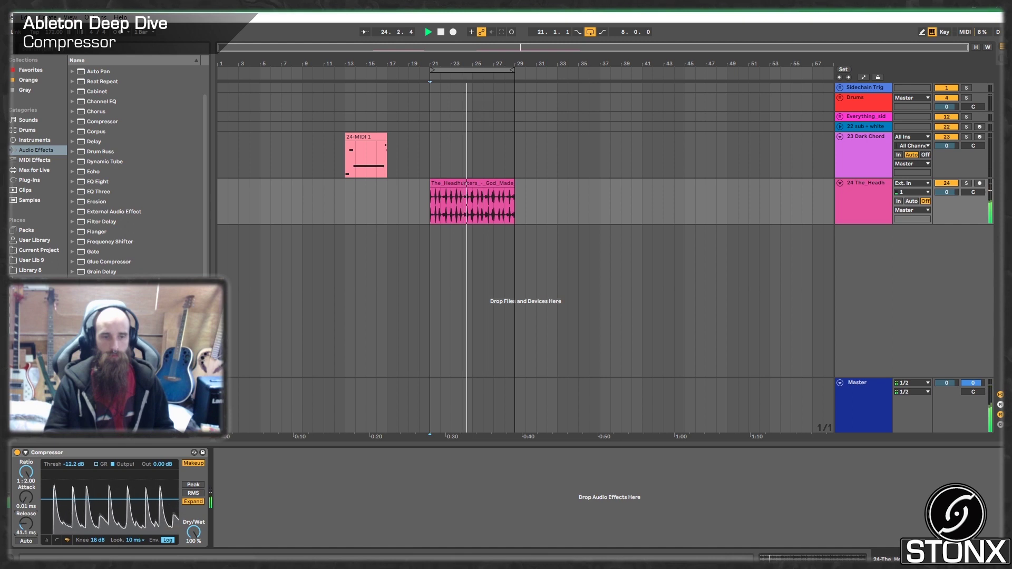
left_click_drag(26, 523, 26, 495)
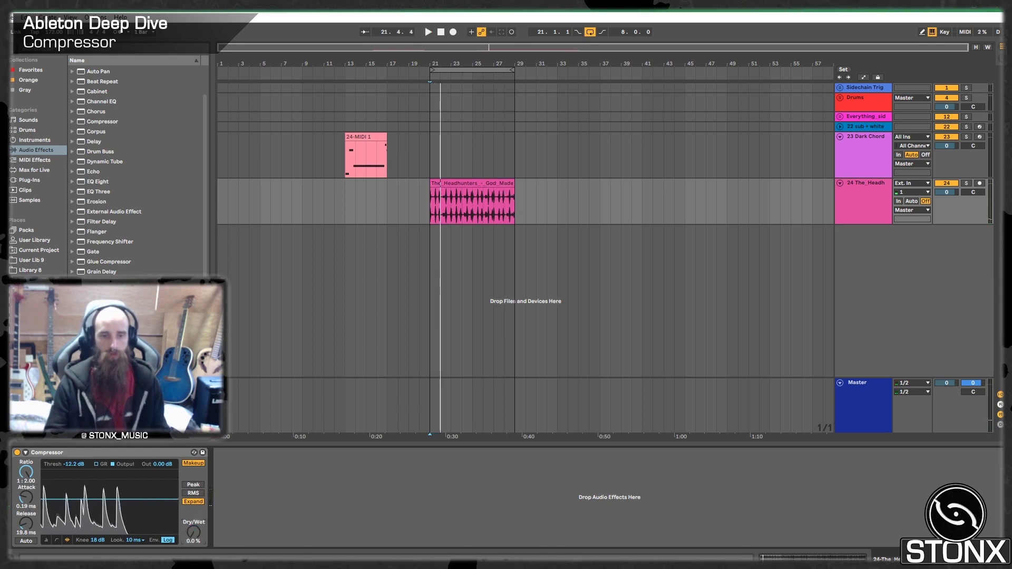
key("space")
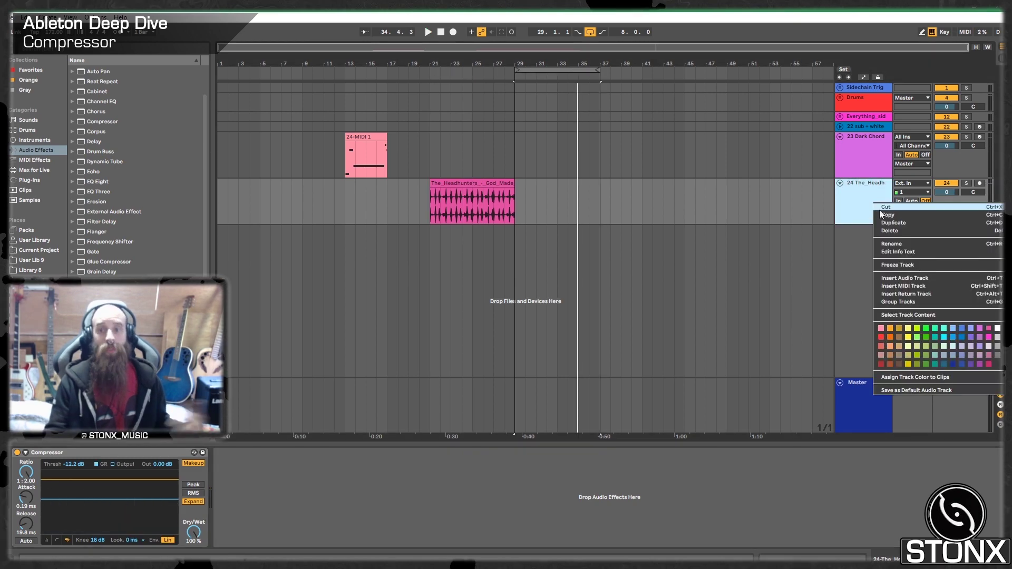
Duplicate the drum break track and move the copied clip to start at bar 29
left_click(893, 223)
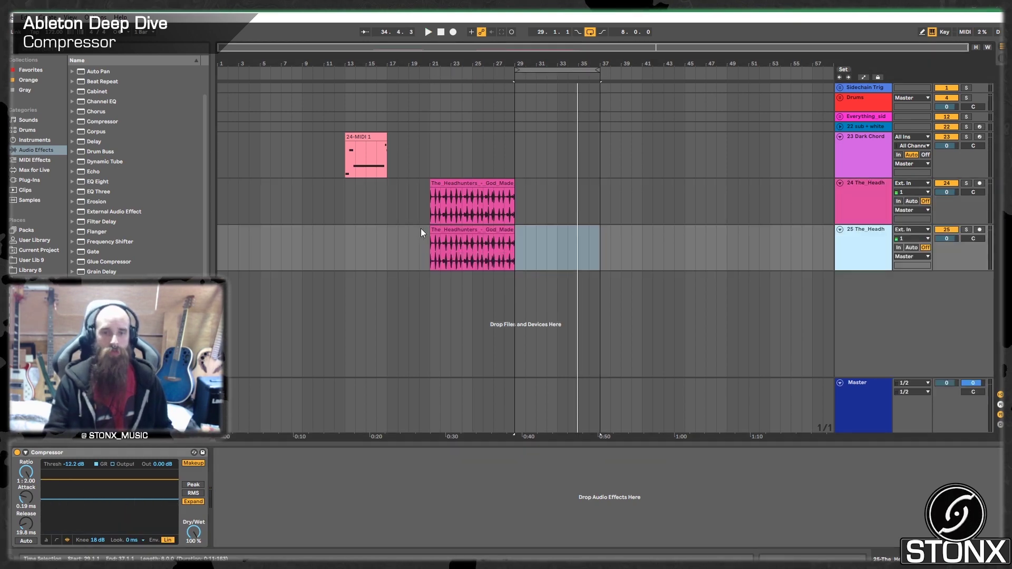
left_click(454, 226)
left_click_drag(455, 228, 535, 242)
left_click(849, 236)
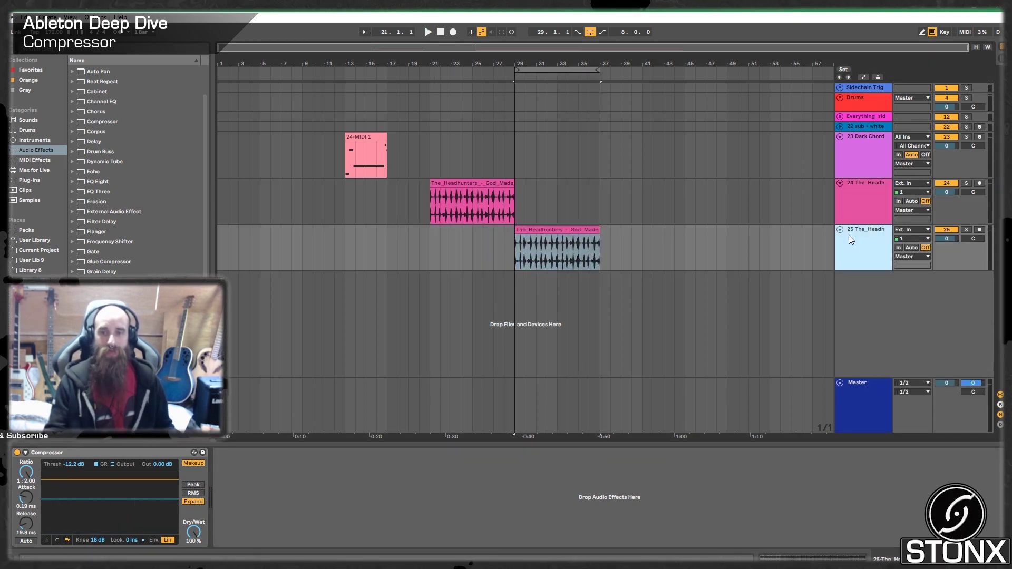
Switch the copy's Compressor to Peak mode with output display, 4.45:1 ratio, 0.0 dB knee and 0.03 ms attack while playing the break
left_click(199, 486)
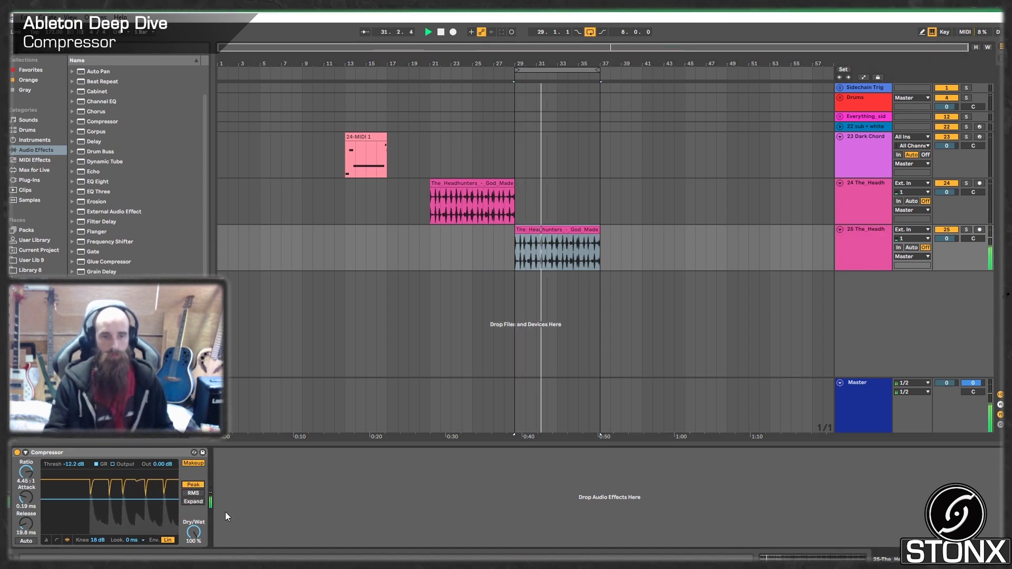
left_click(118, 466)
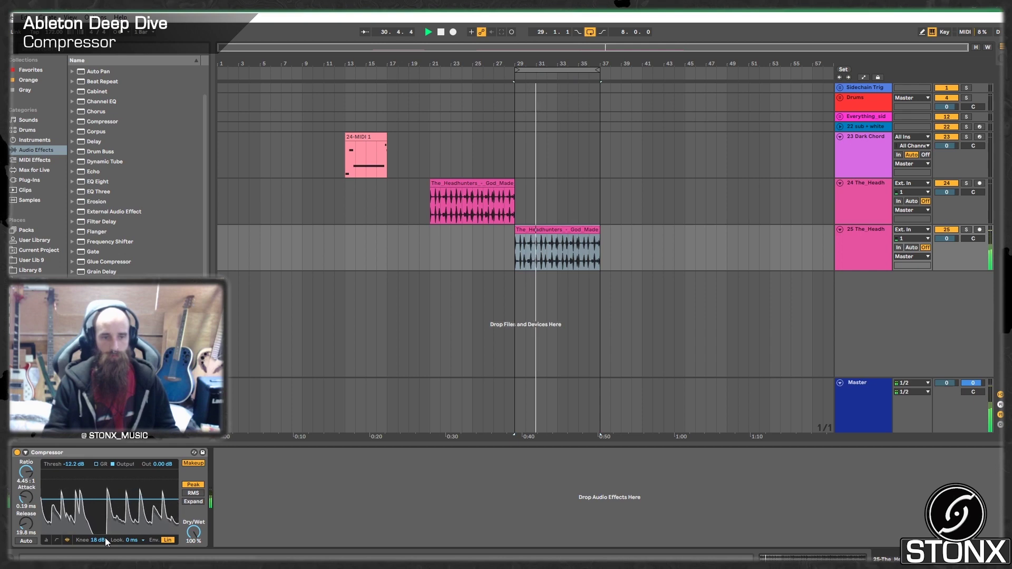
left_click_drag(98, 540, 99, 567)
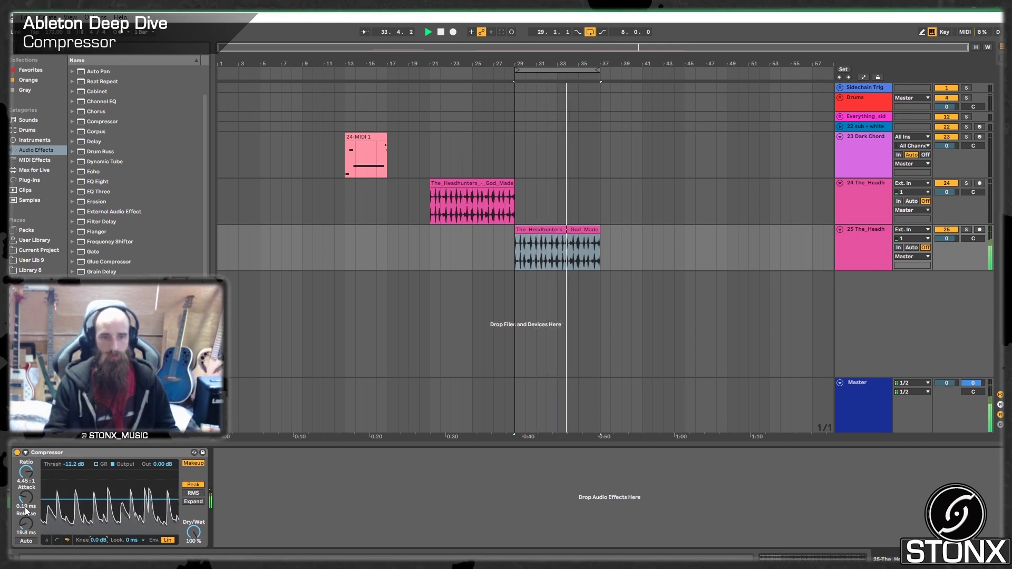
left_click_drag(26, 498, 25, 514)
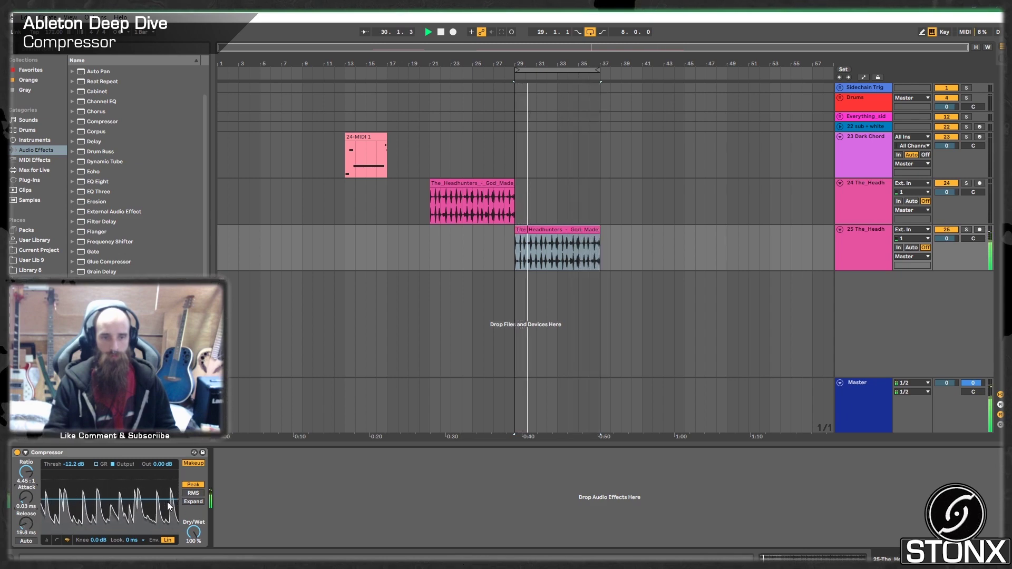
key("space")
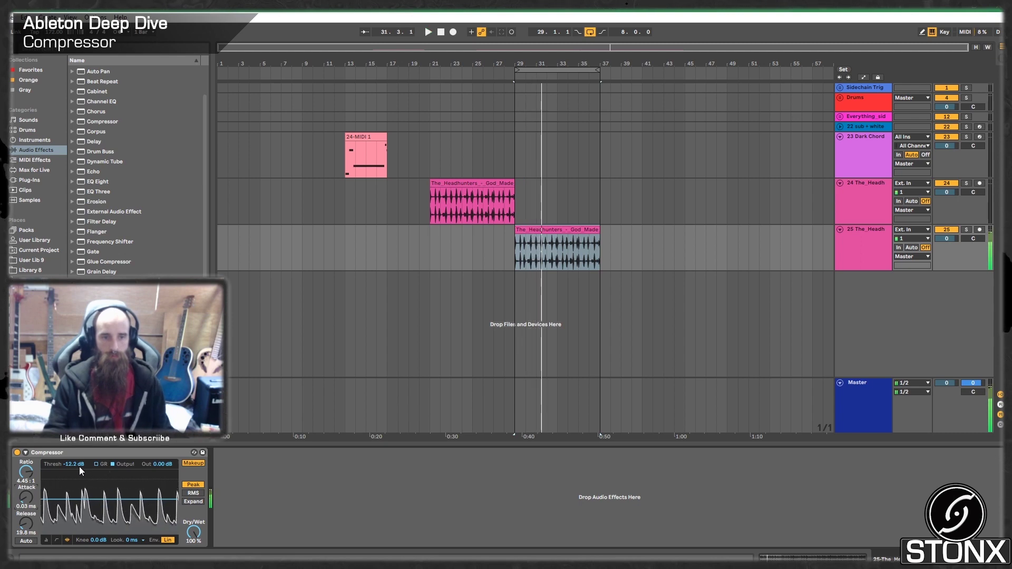
Lower the Peak-mode Compressor's threshold to -23.2 dB and play the break
left_click_drag(79, 466, 79, 490)
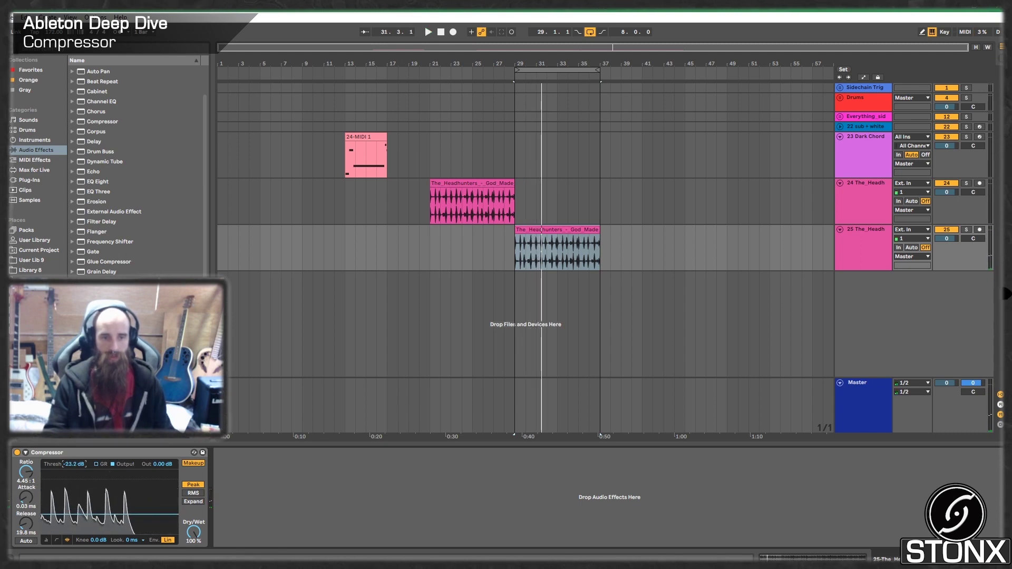
key("space")
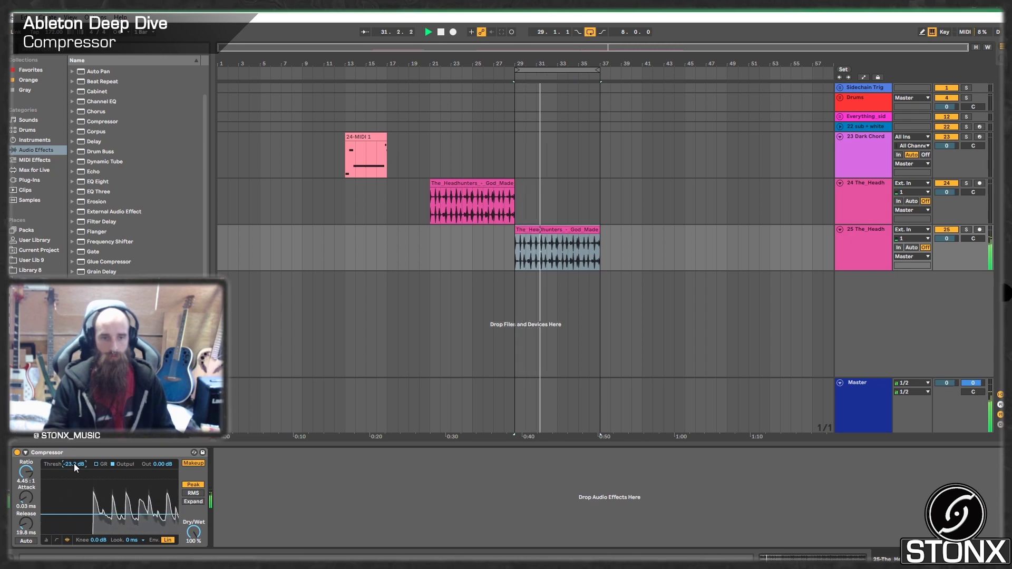
key("space")
Add an Auto Filter after the Compressor and set it to a notch at 10.1 kHz with 125% resonance
left_click(147, 451)
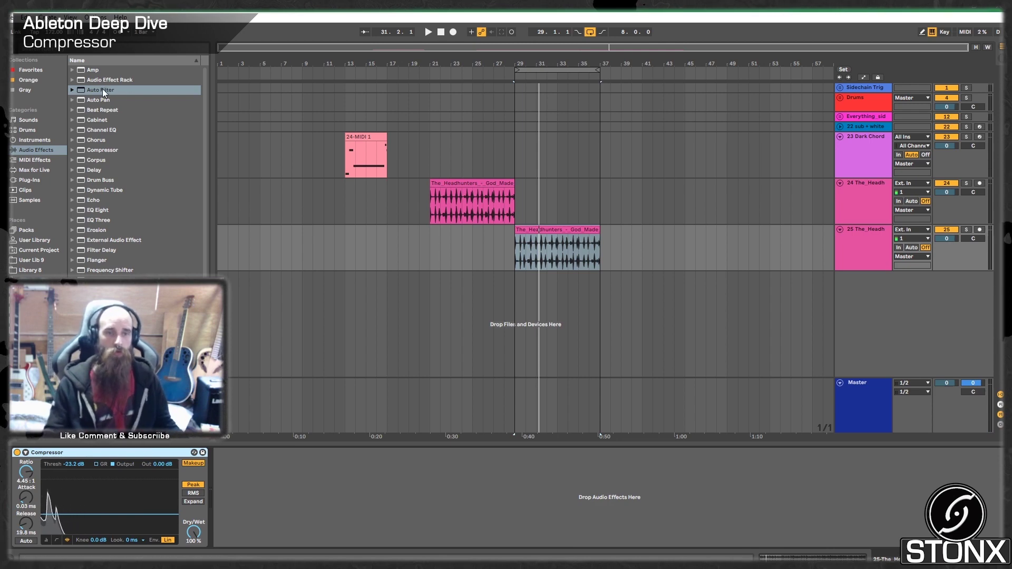
left_click_drag(103, 88, 366, 398)
left_click_drag(321, 499, 318, 526)
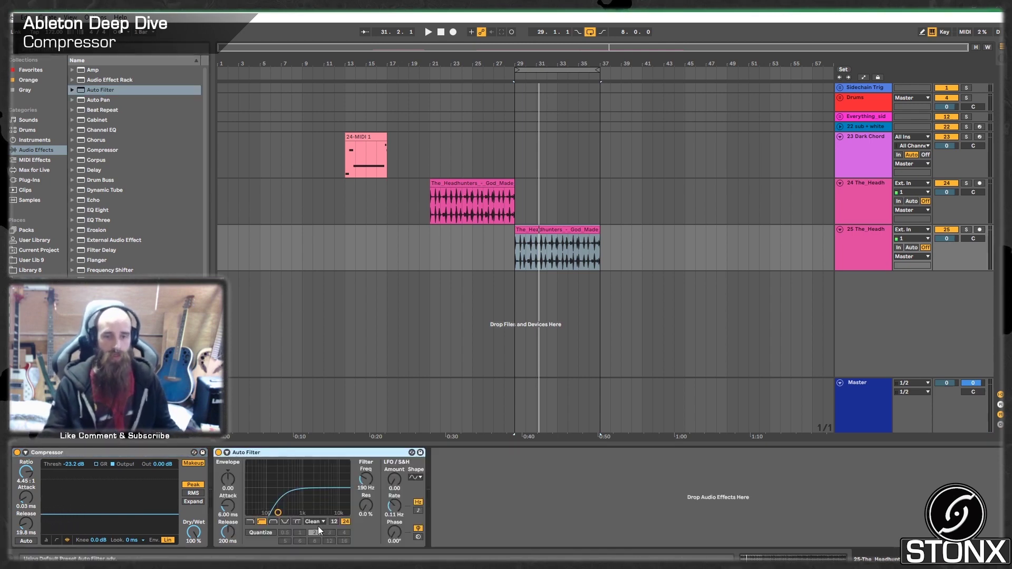
left_click(284, 521)
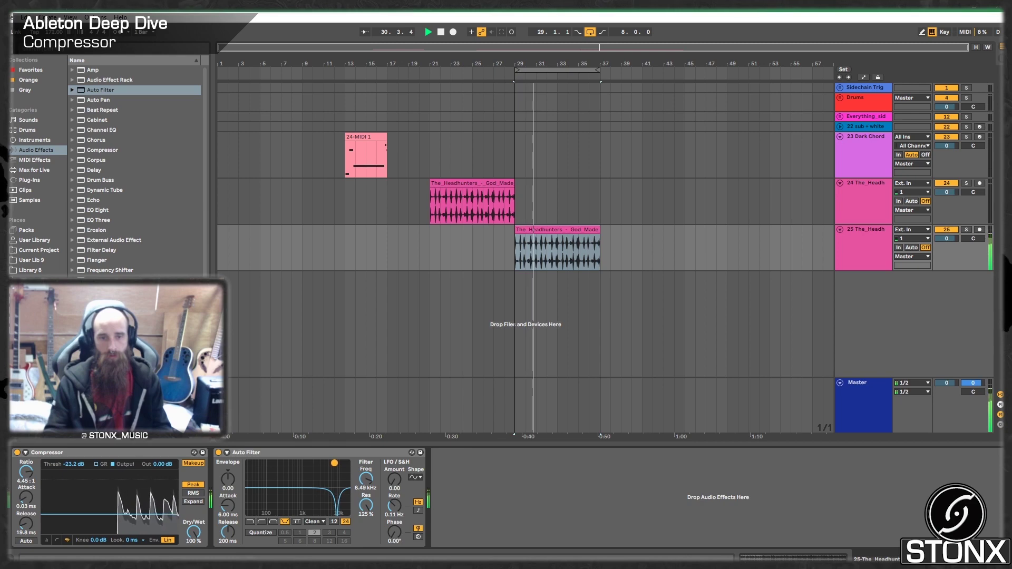
left_click_drag(333, 463, 336, 463)
Compare the playing break with the Auto Filter bypassed and enabled
left_click(218, 453)
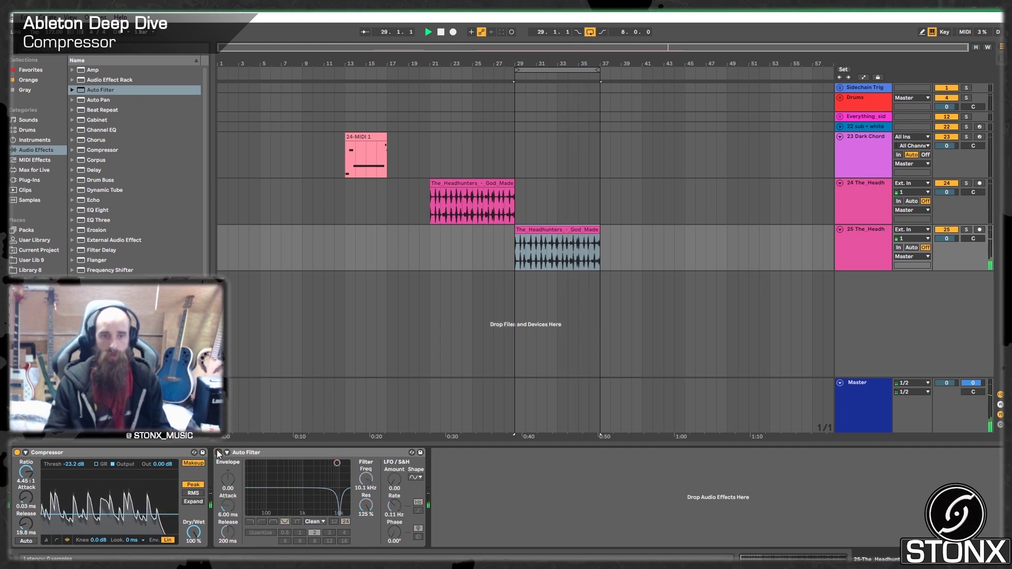
left_click(219, 452)
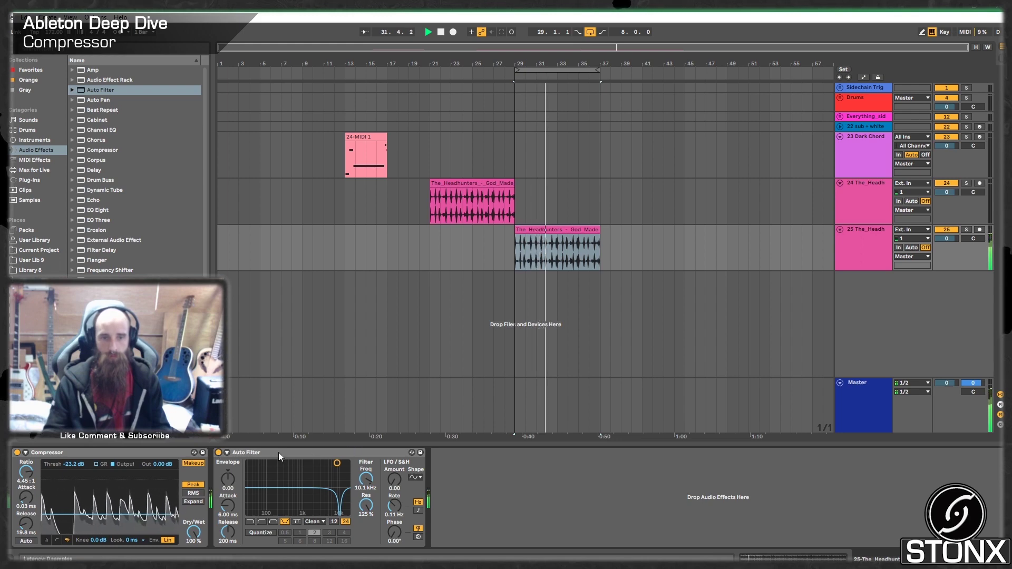
key("space")
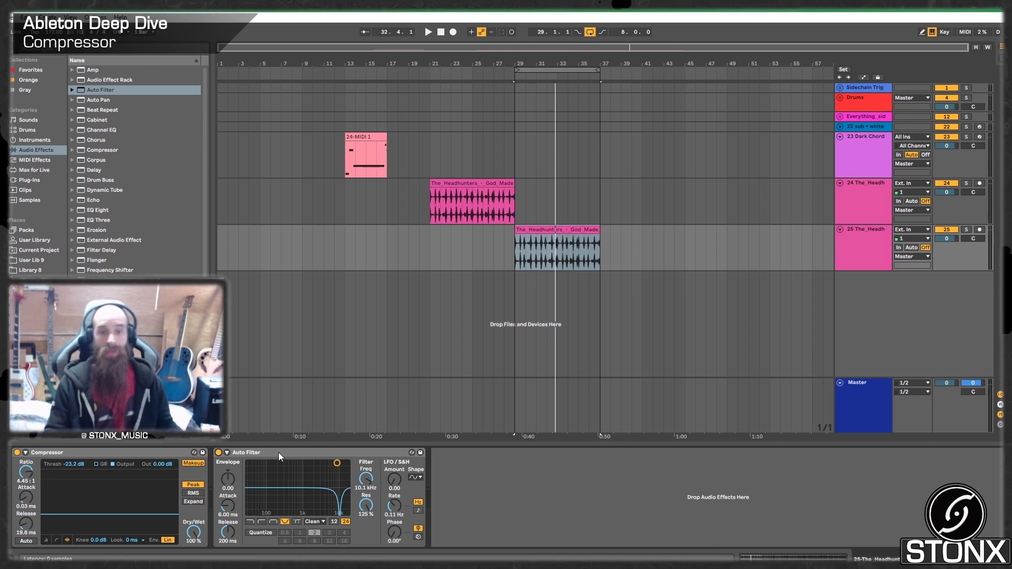
Duplicate the Peak-mode drum track and move its clip to start at bar 37
left_click(278, 452)
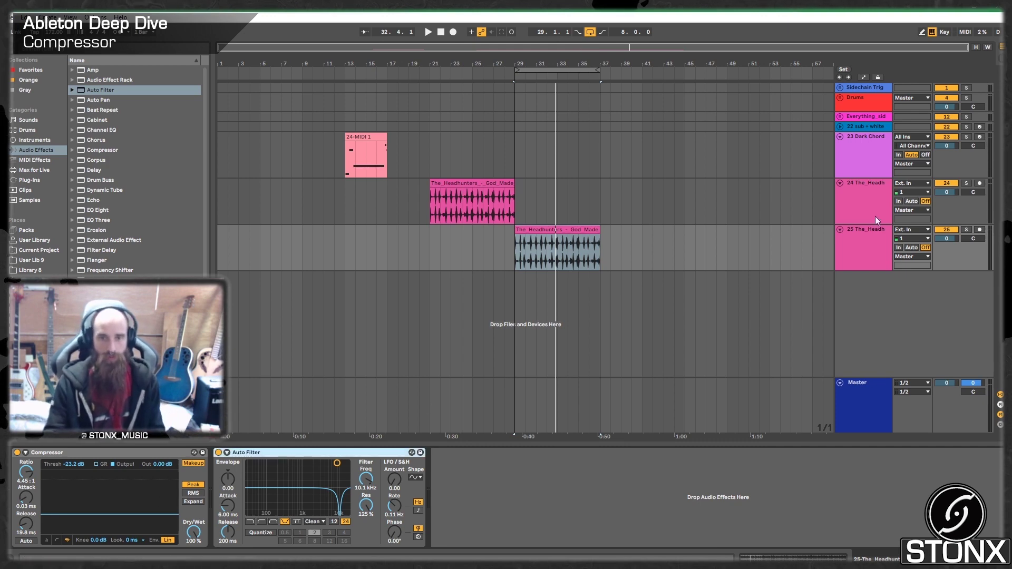
right_click(864, 236)
left_click(905, 256)
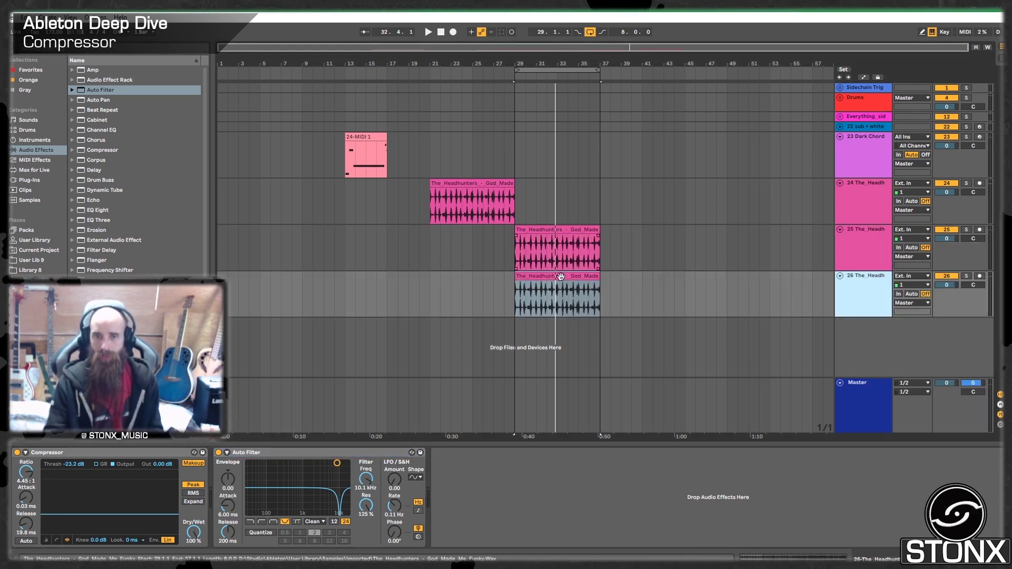
left_click_drag(561, 276, 649, 274)
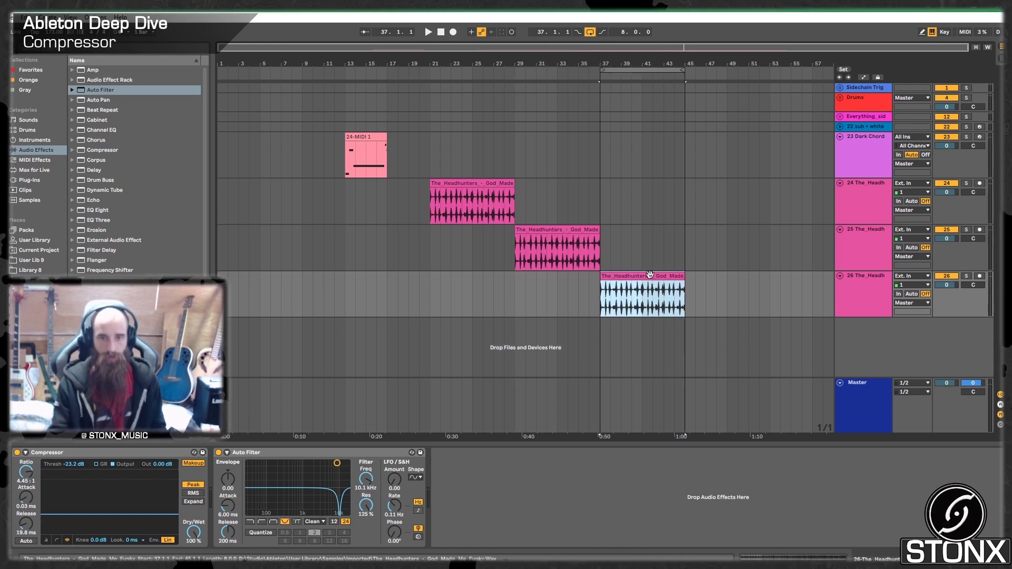
Delete the new copy's Auto Filter, then play its Compressor in RMS mode with a -11.2 dB threshold in the transfer curve view
left_click(266, 450)
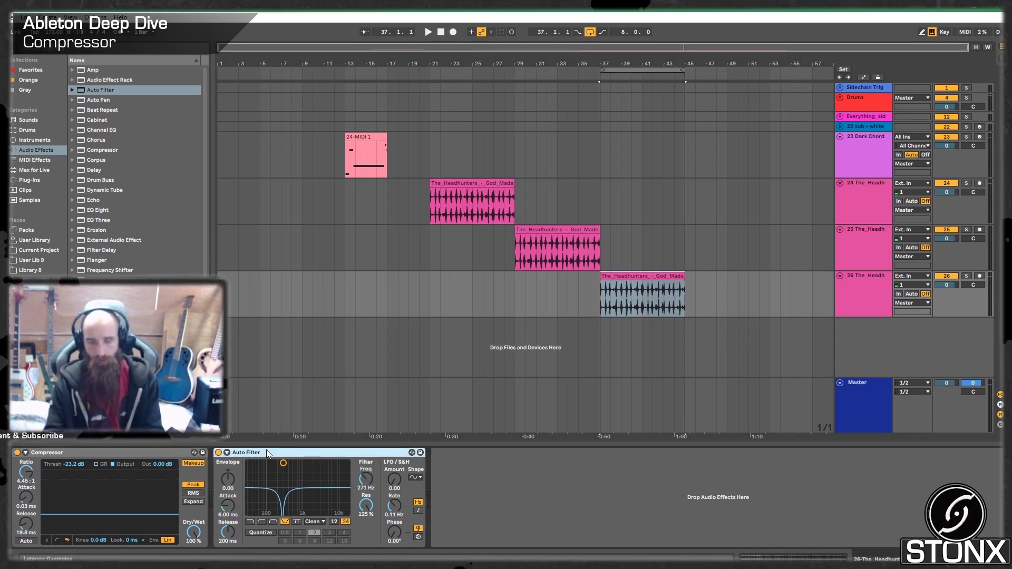
key("Delete")
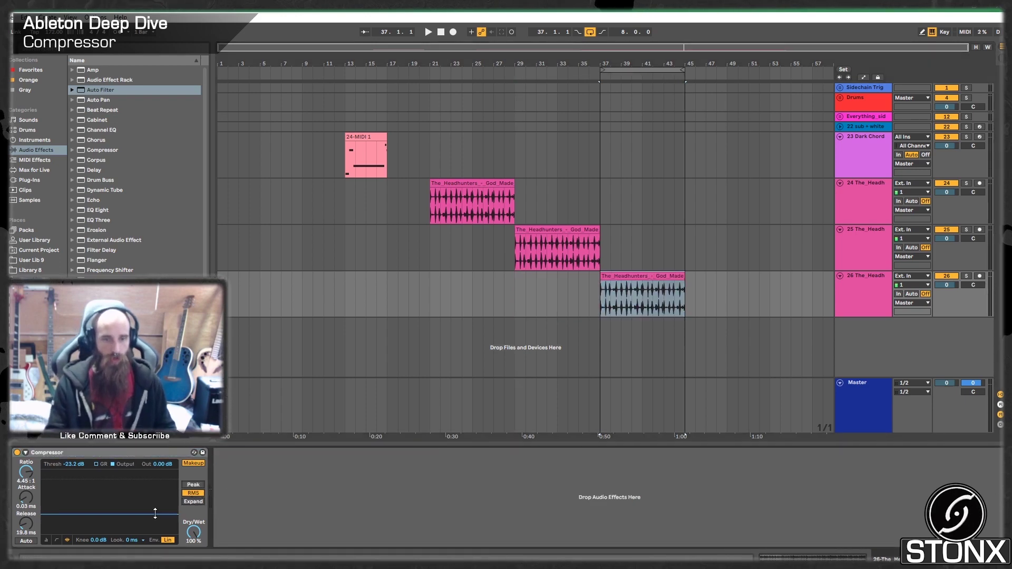
left_click(57, 539)
key("space")
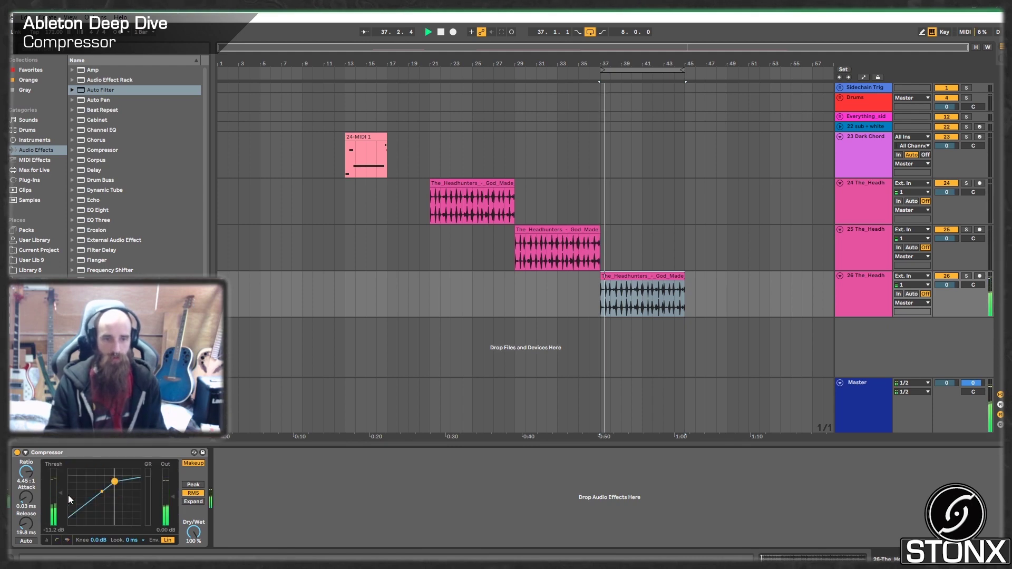
Show gain reduction in the RMS Compressor's activity view and set the threshold to -14.2 dB while playing the break
left_click(66, 540)
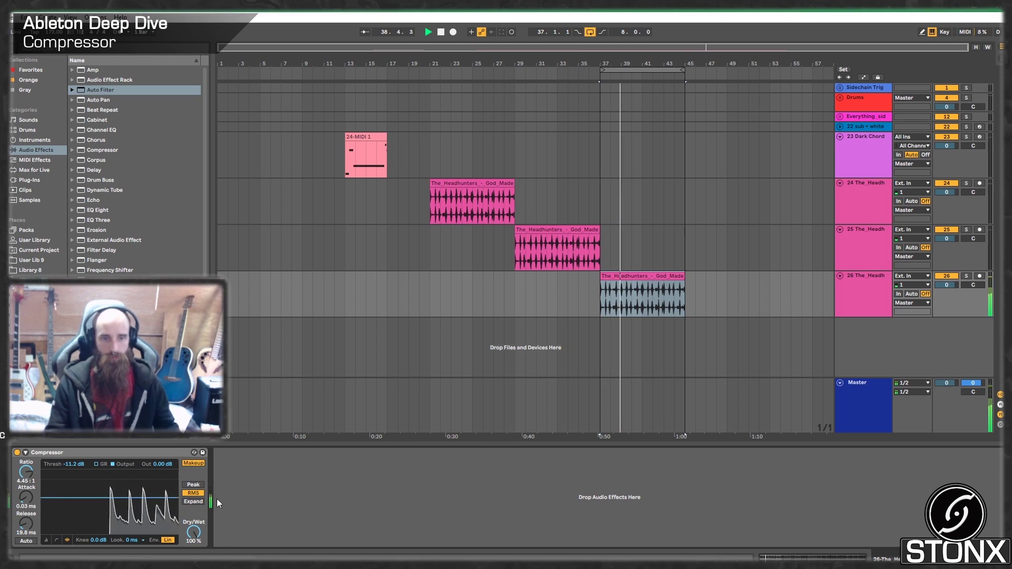
left_click(104, 463)
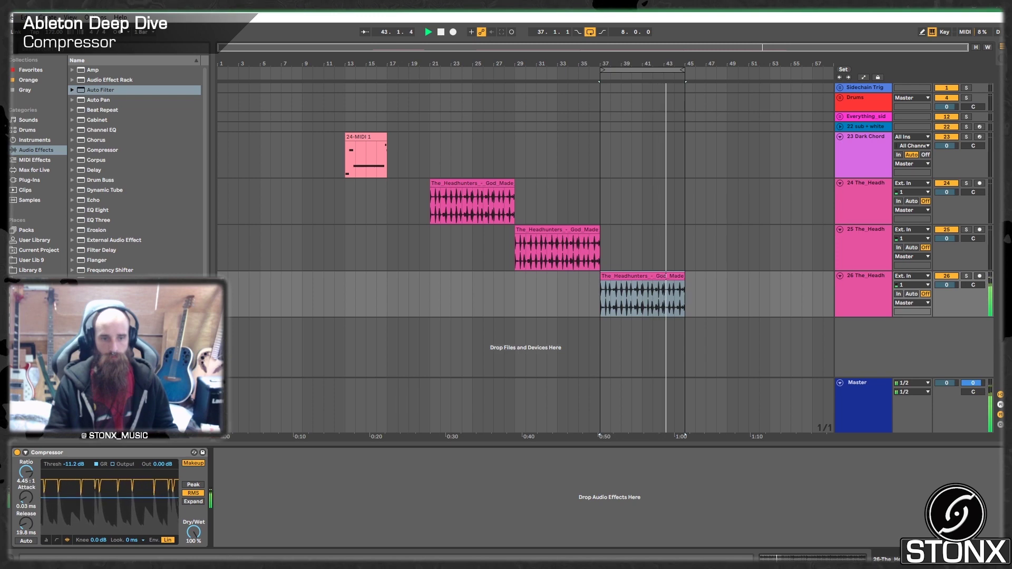
left_click_drag(168, 497, 168, 502)
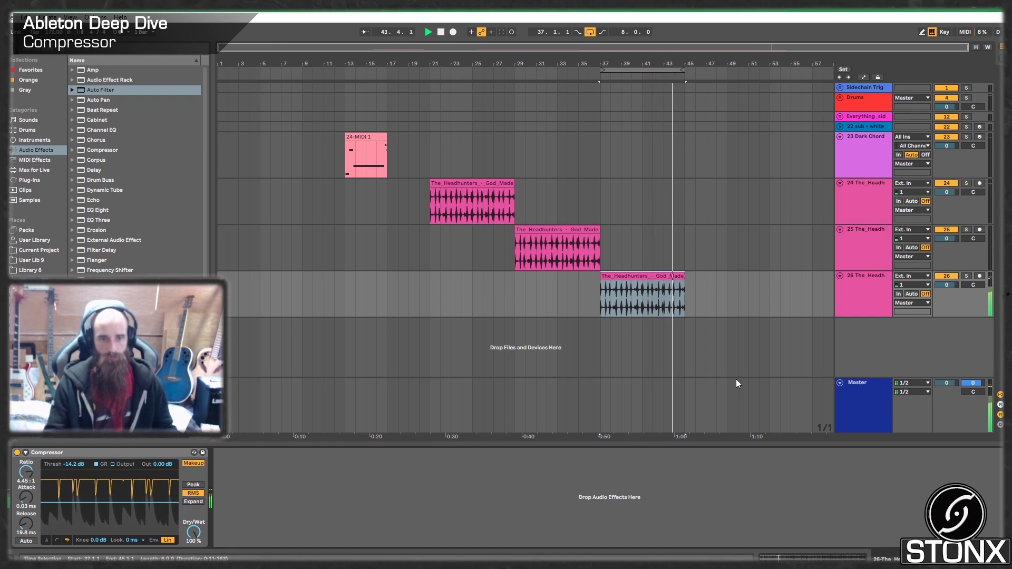
key("space")
Insert a new audio track below the drum copies, set its input to Resampling and arm it for recording
left_click(880, 292)
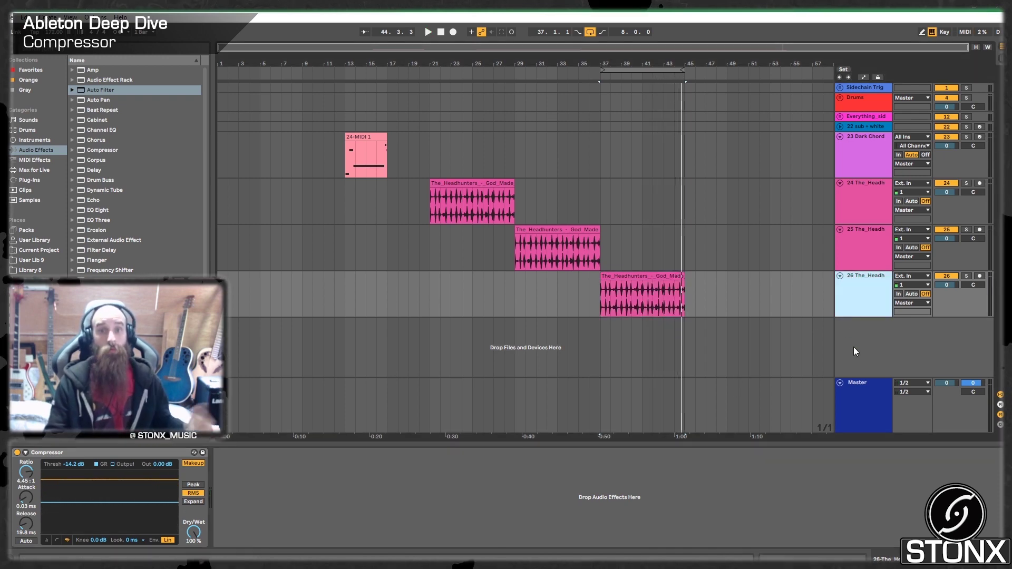
key("ctrl+t")
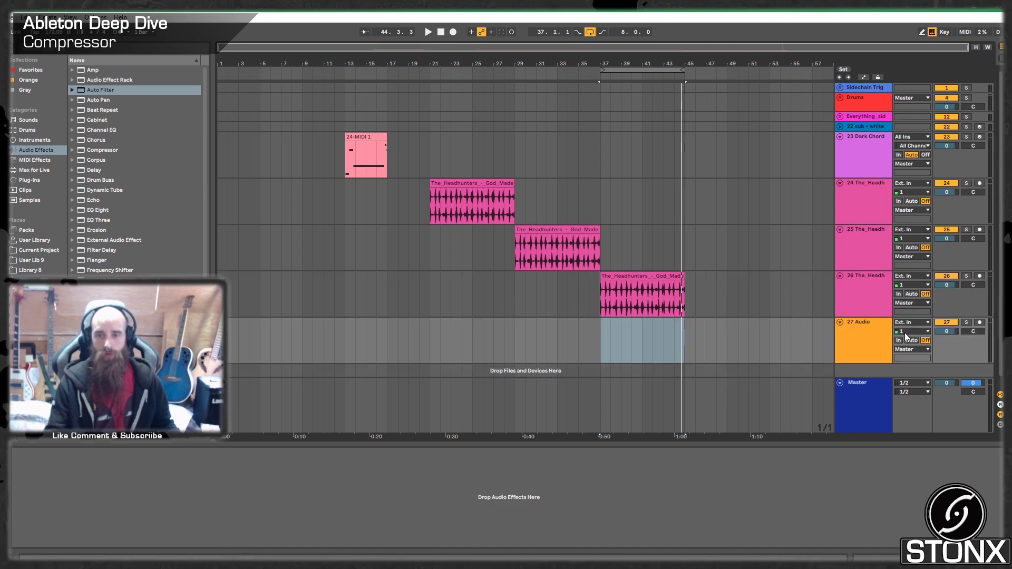
left_click(904, 332)
left_click(904, 324)
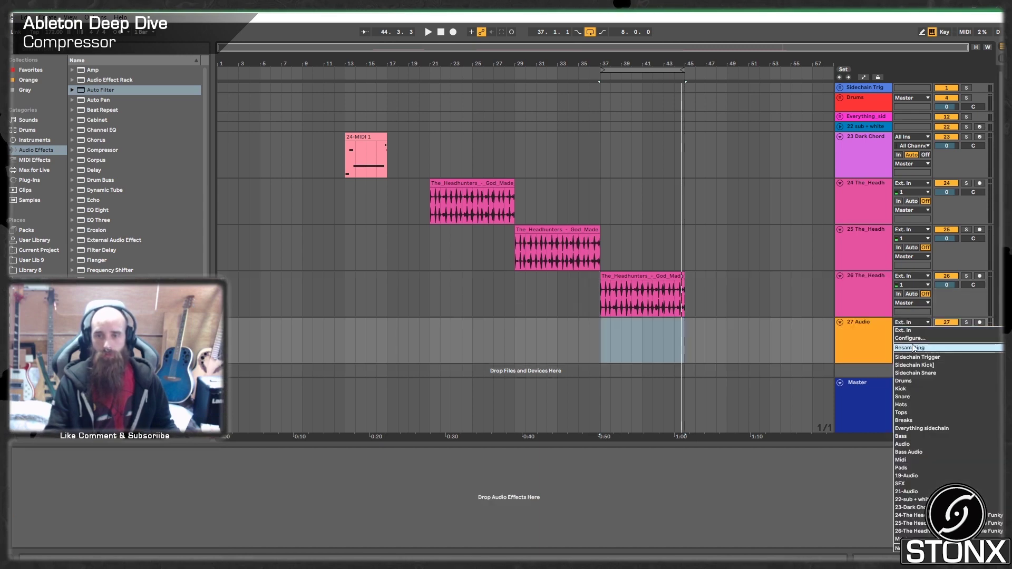
left_click(912, 344)
left_click(979, 323)
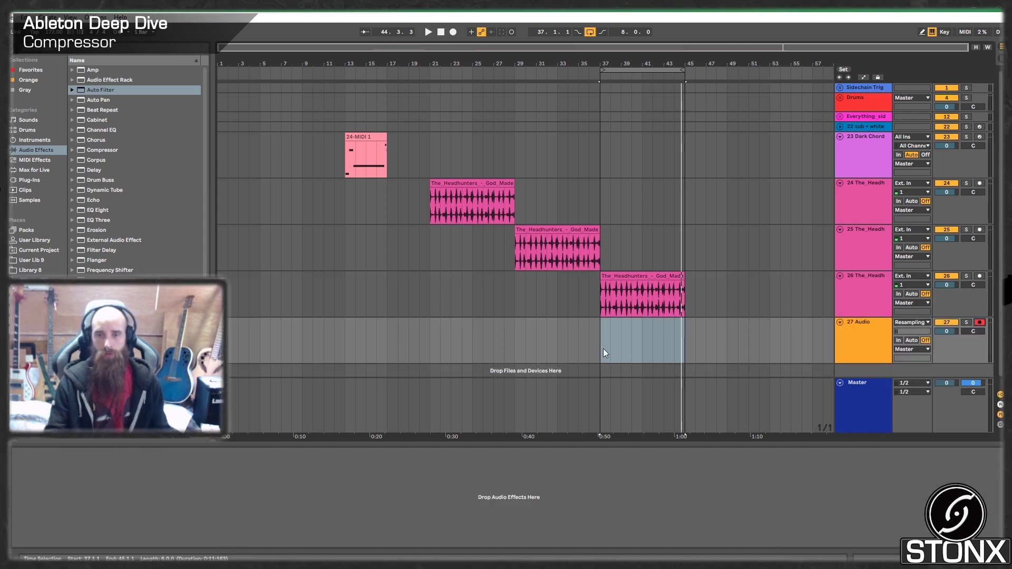
Record the RMS-compressed break from bar 37 onto the 27 Audio resampling track
left_click(603, 330)
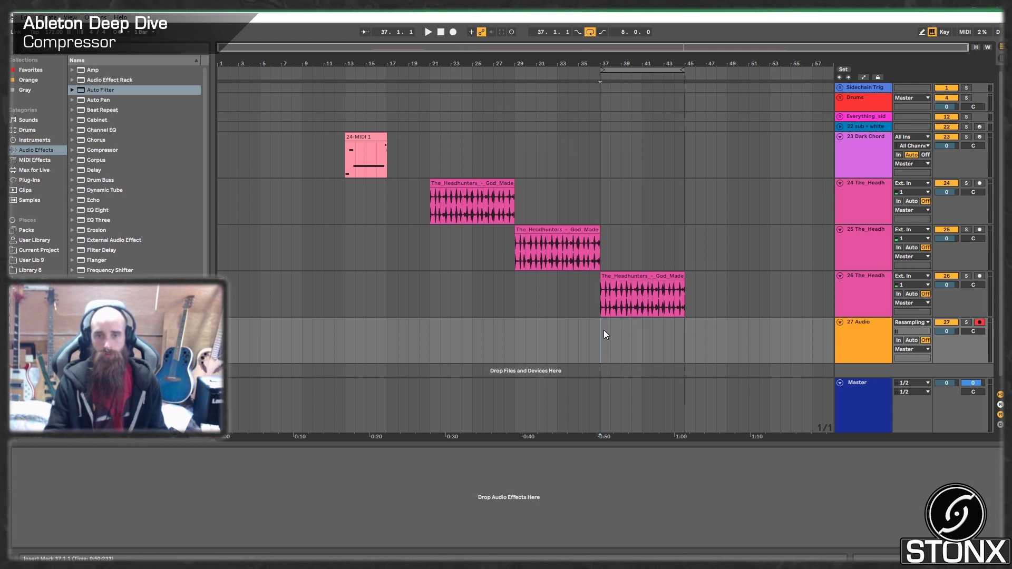
left_click(452, 33)
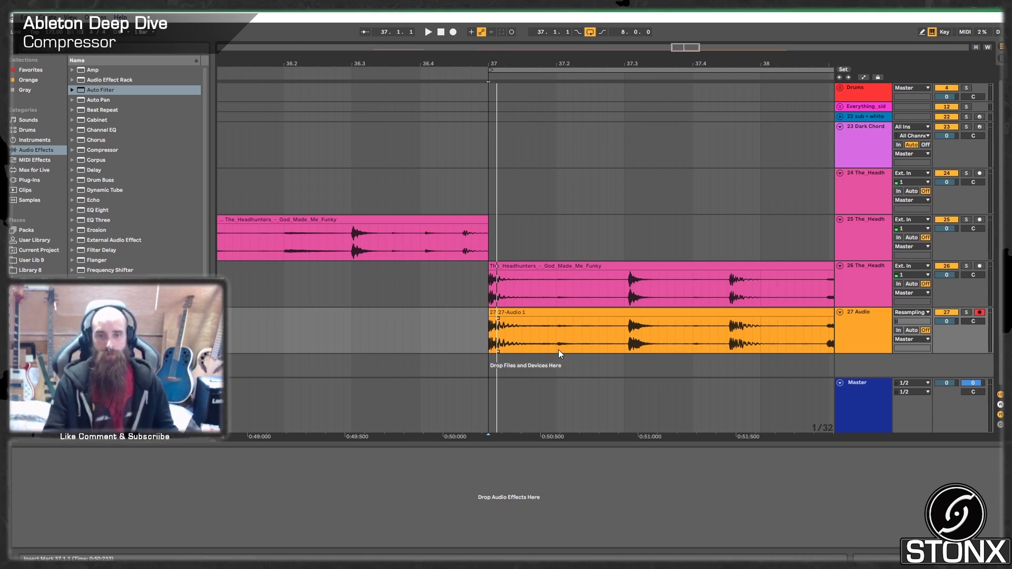
left_click_drag(557, 348, 591, 322)
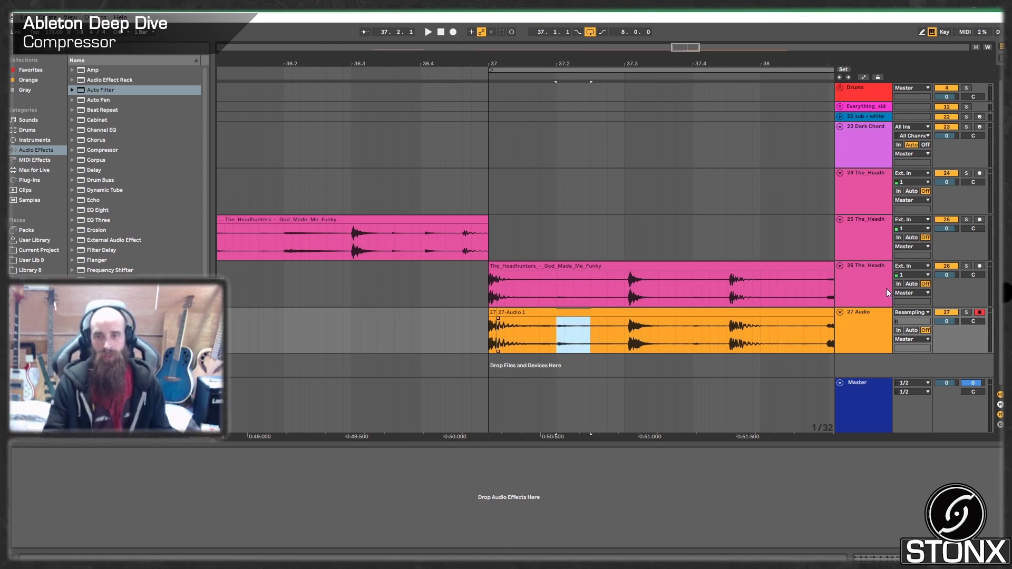
Bypass track 26's Compressor and play from bar 37, alternating solo between the uncompressed break on track 26 and the recording on track 27
left_click(868, 277)
left_click(868, 278)
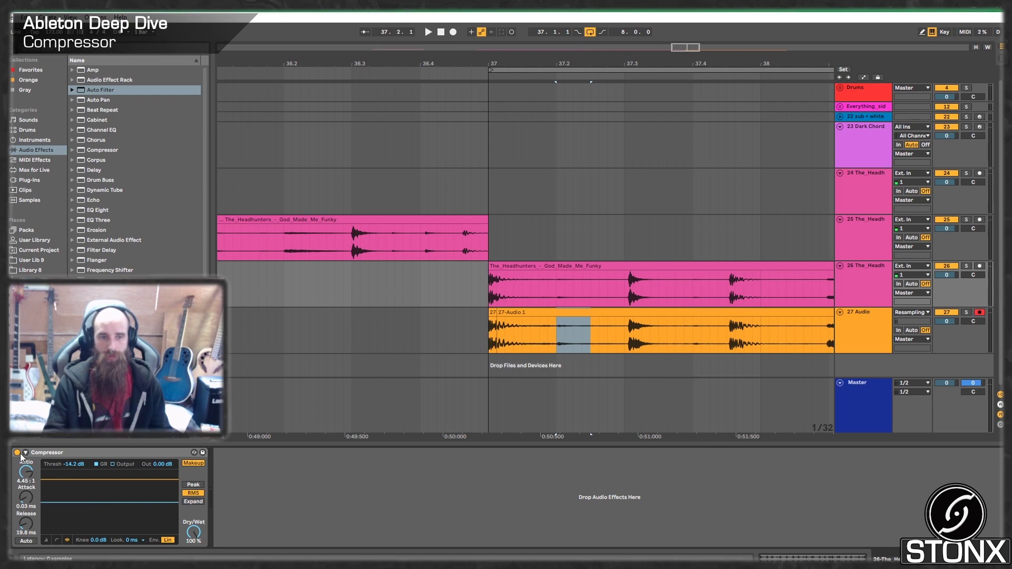
left_click(966, 266)
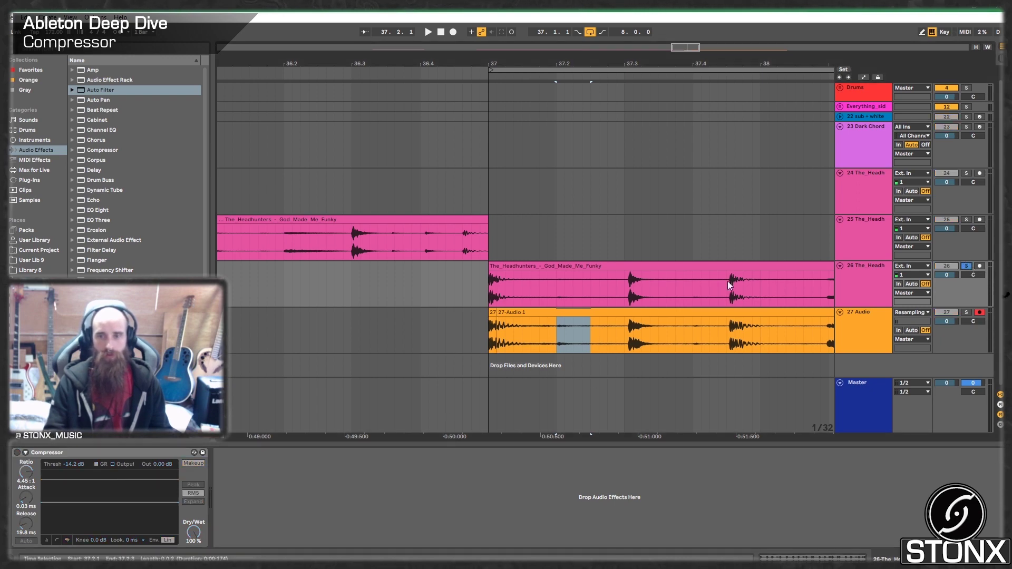
left_click(496, 301)
key("space")
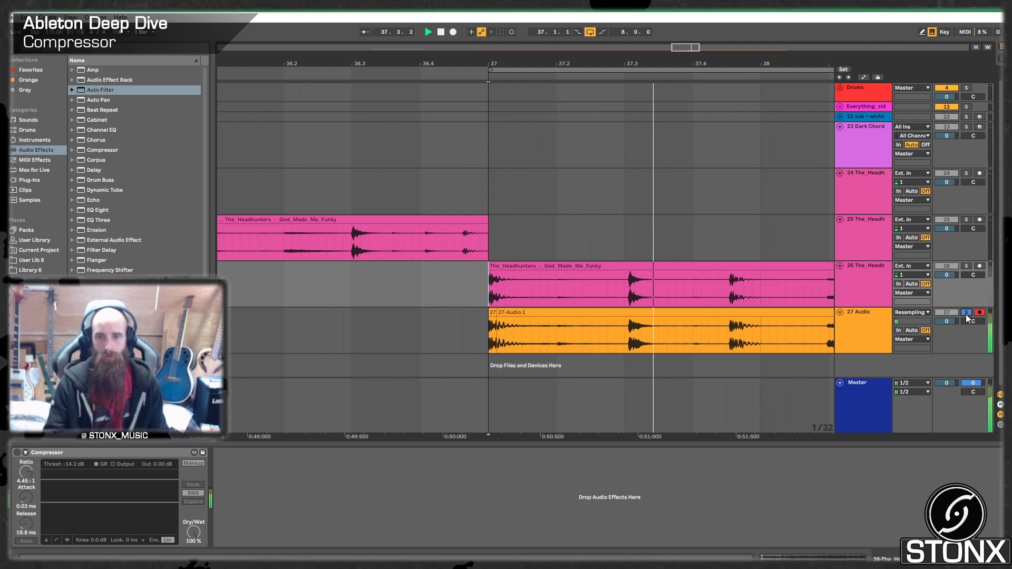
left_click(966, 267)
key("space")
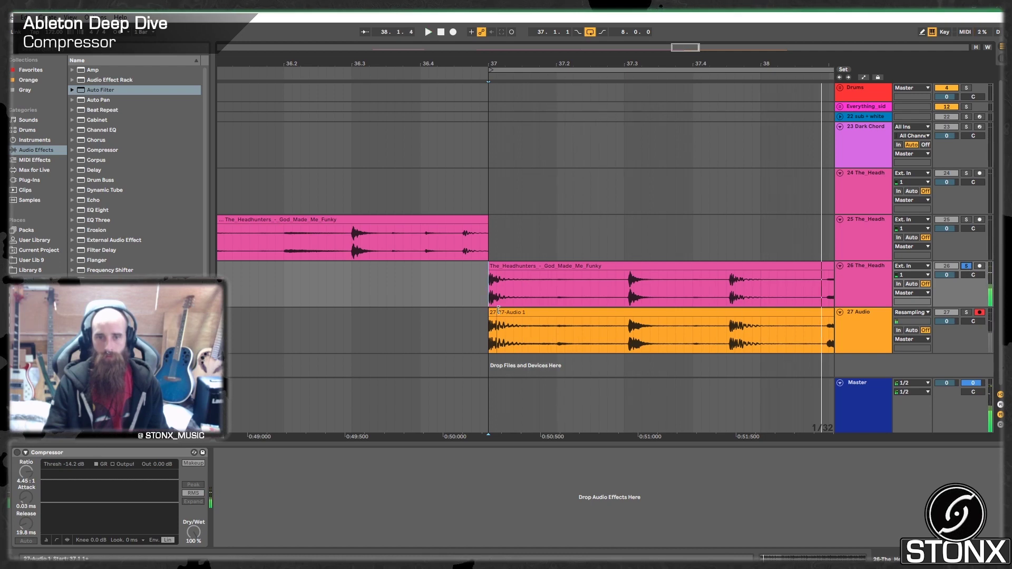
Extend the main resampled clip's start back to bar 37 and replay the break with solo switched between tracks 26 and 27
key("space")
left_click_drag(497, 313, 477, 314)
left_click(480, 299)
key("space")
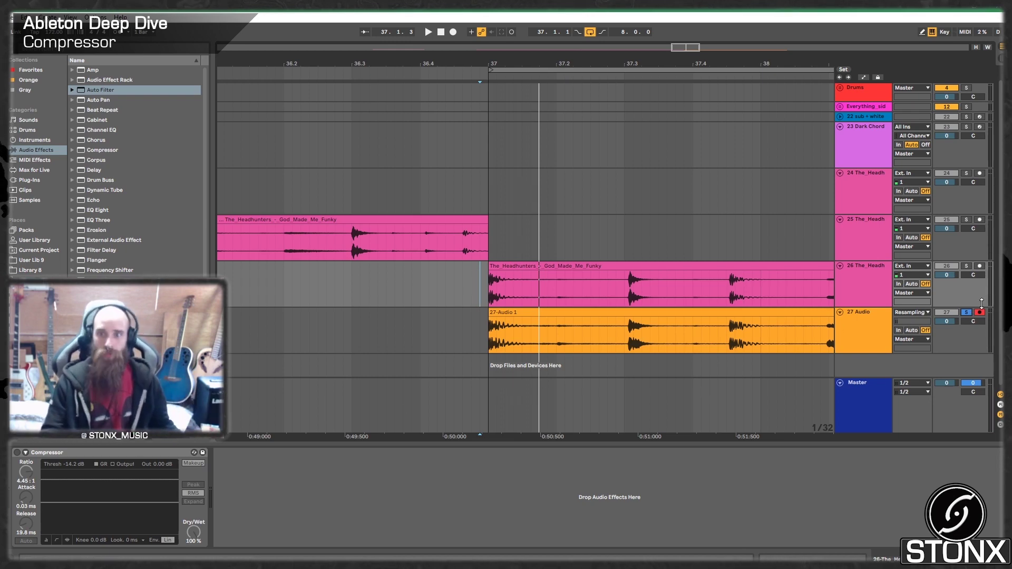
Adjust the drum track heights and compare the original break's waveform with the resampled one on track 27
left_click(852, 324)
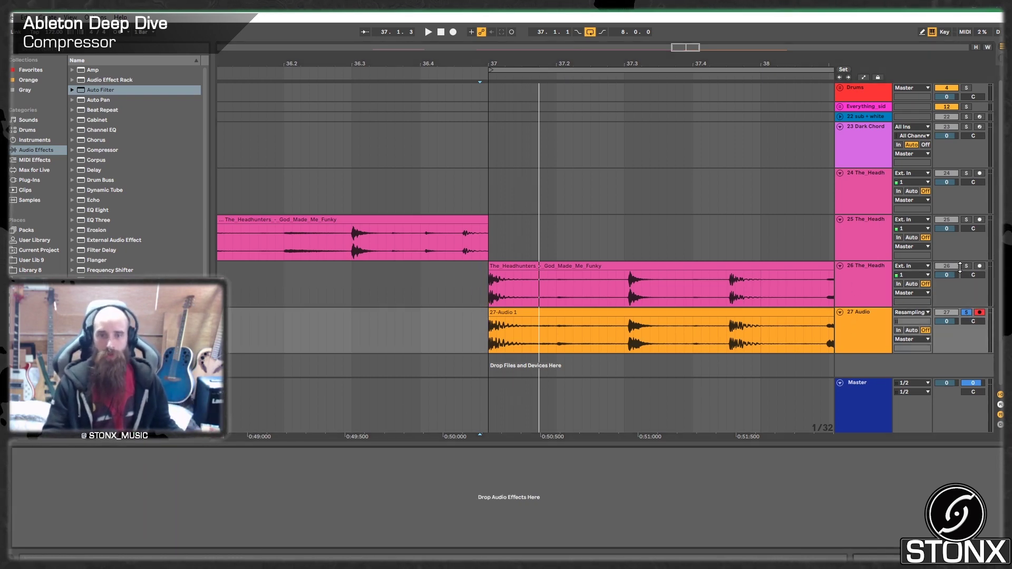
scroll(706, 301, "down", 4)
scroll(713, 265, "up", 2)
scroll(694, 305, "up", 4)
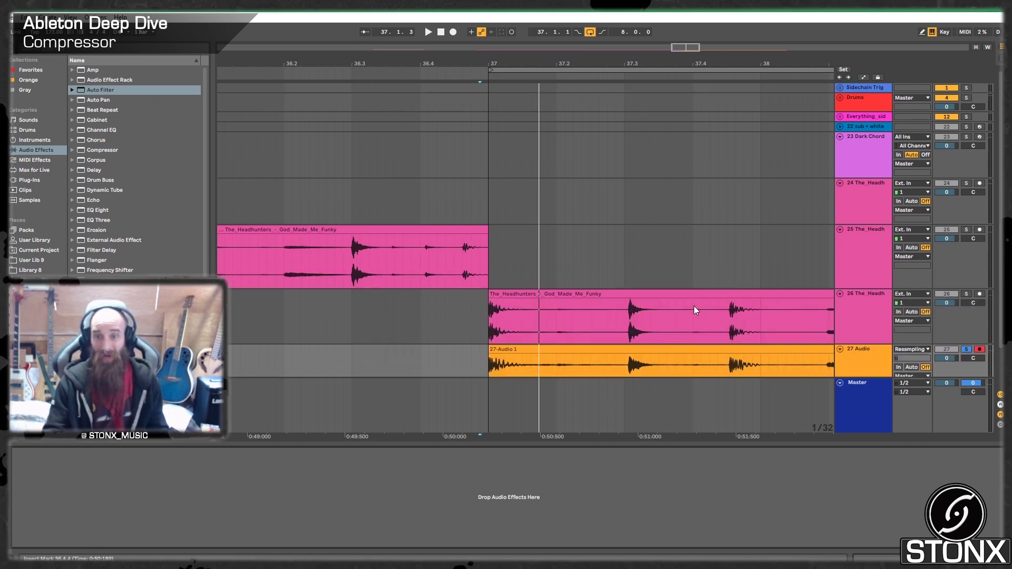
scroll(688, 327, "down", 8)
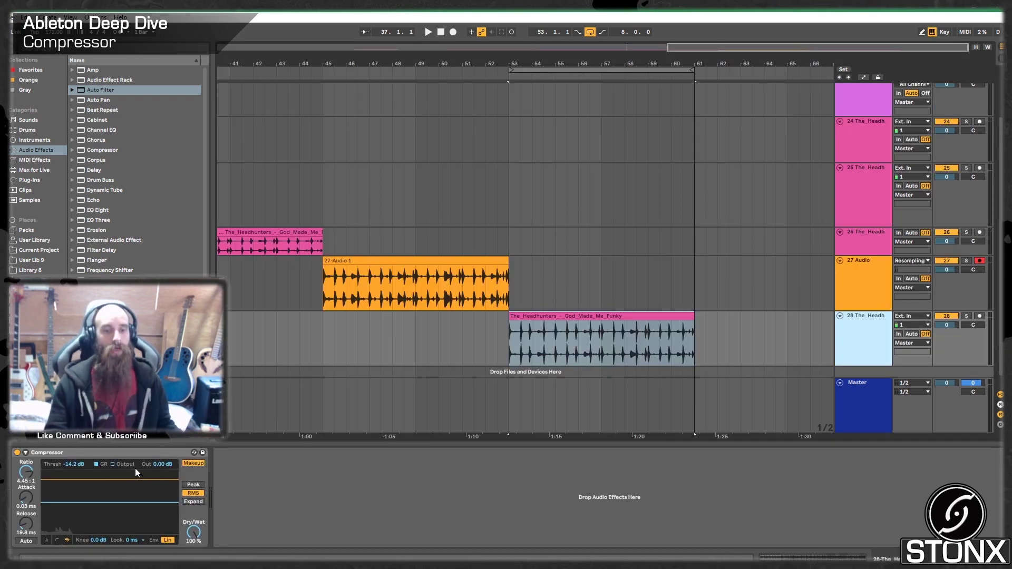
Set track 28's Compressor to Peak mode with an inf:1 ratio and 6.00 dB threshold, and play the break in the transfer curve view
left_click(56, 540)
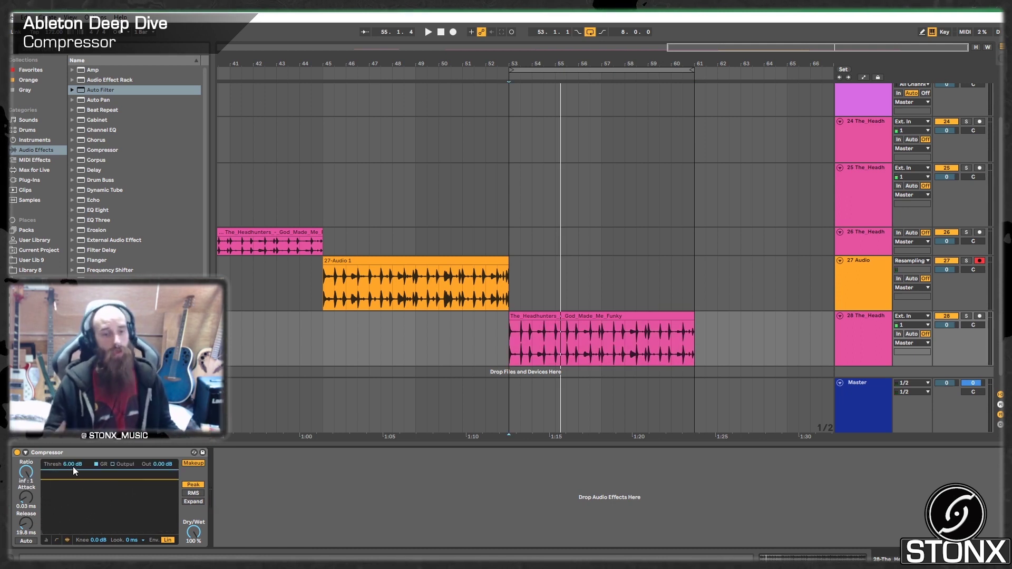
left_click(56, 539)
key("space")
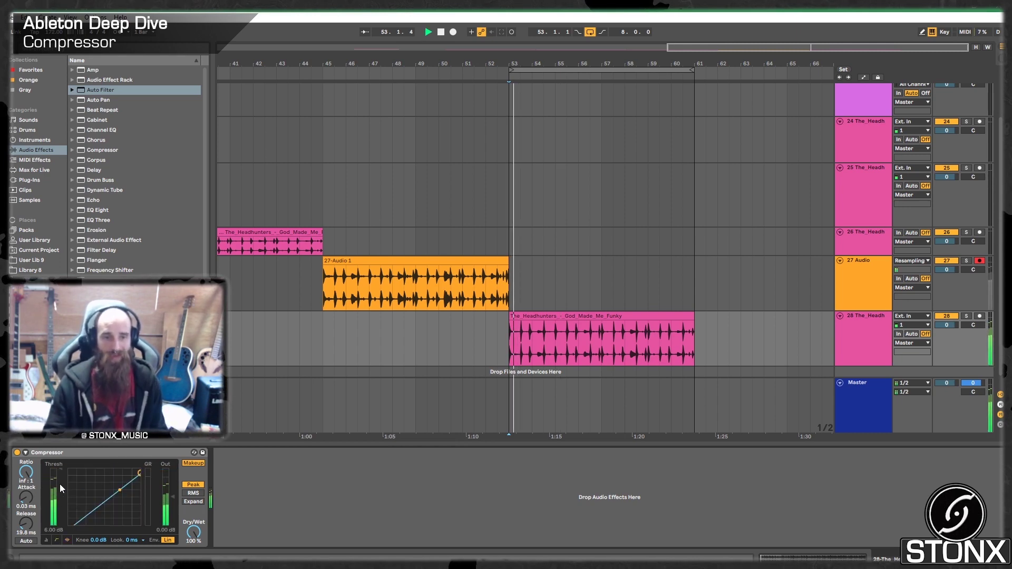
key("space")
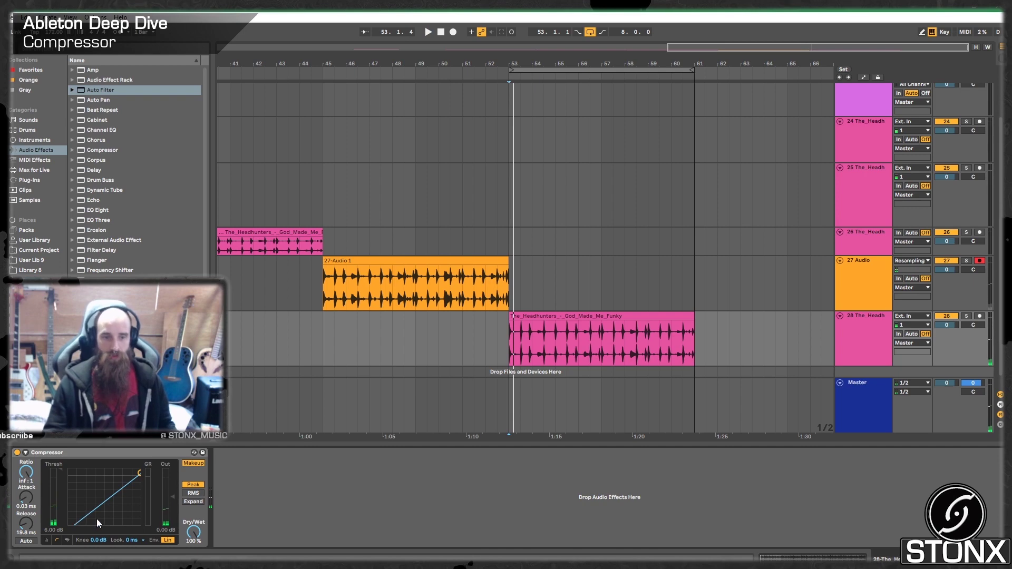
key("space")
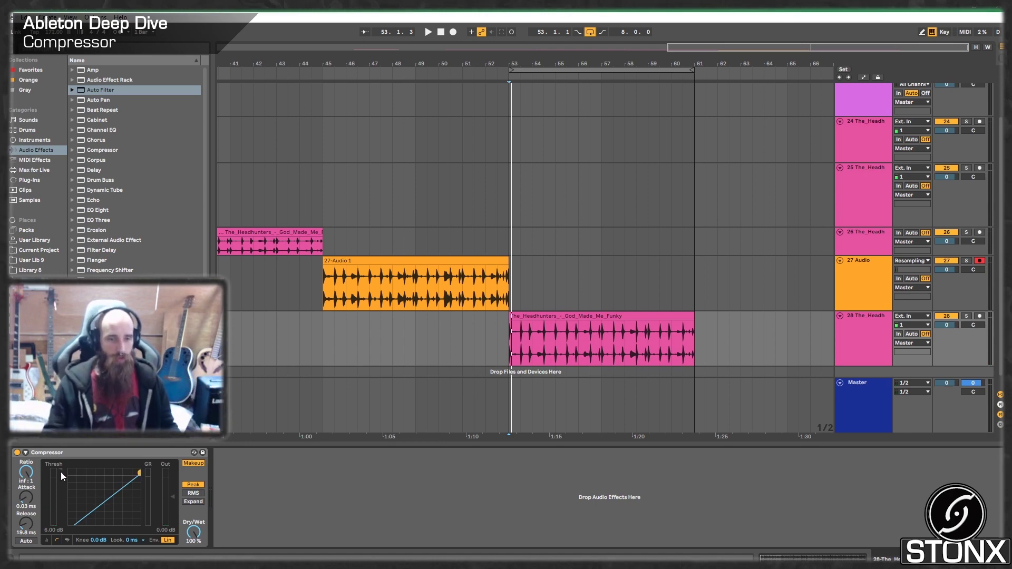
Lower the threshold to -5.37 dB on the transfer curve and play the break, checking the gain reduction in the activity view
left_click_drag(139, 473, 126, 477)
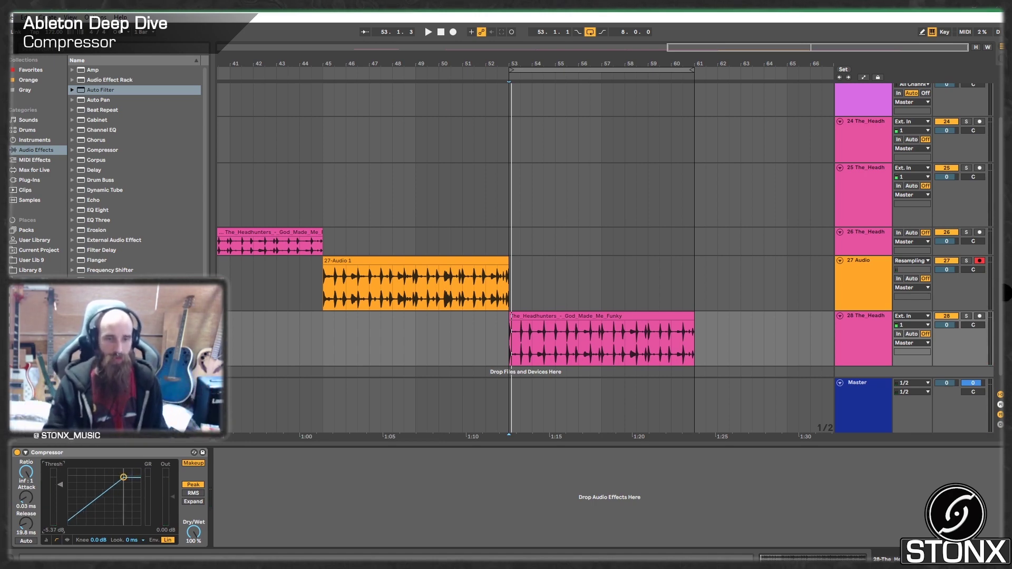
key("space")
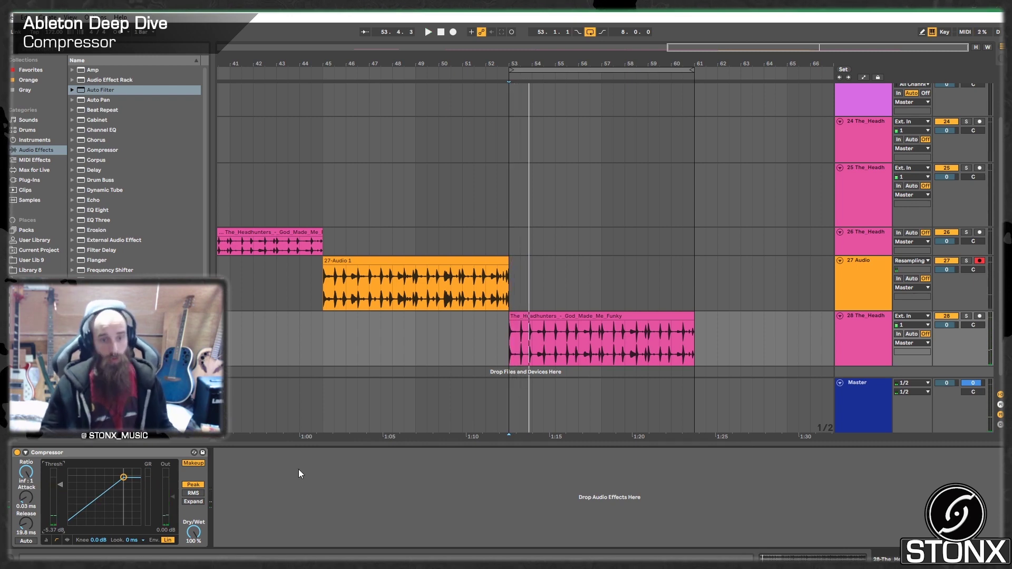
left_click(71, 539)
key("space")
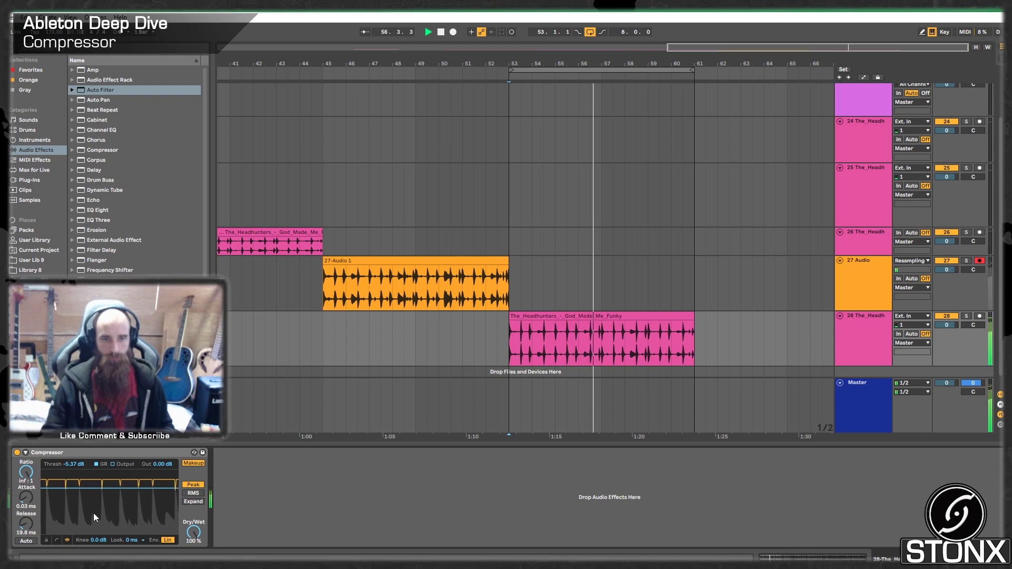
key("space")
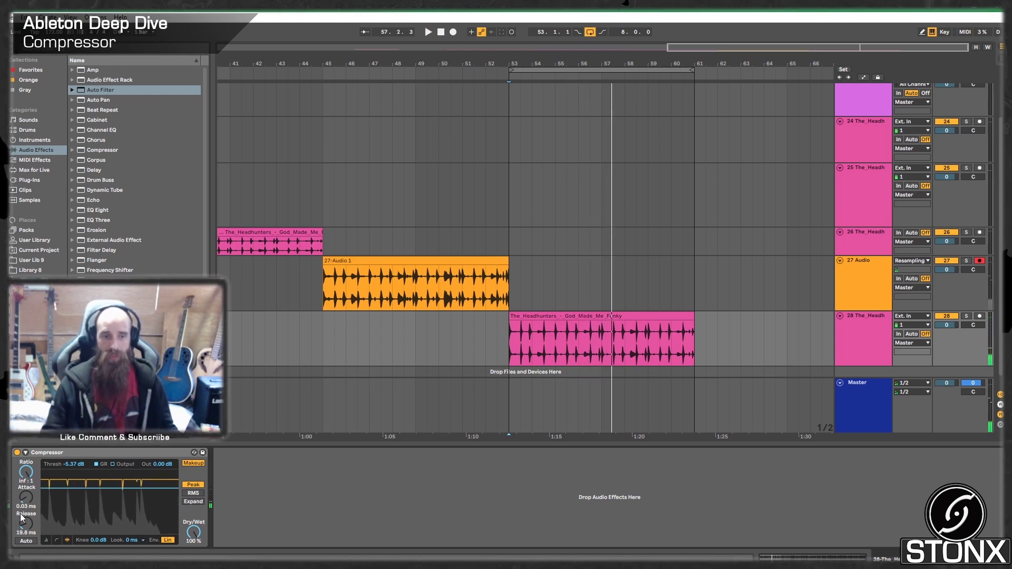
Set the Compressor's lookahead to 1 ms and play the break in the activity view
left_click(141, 540)
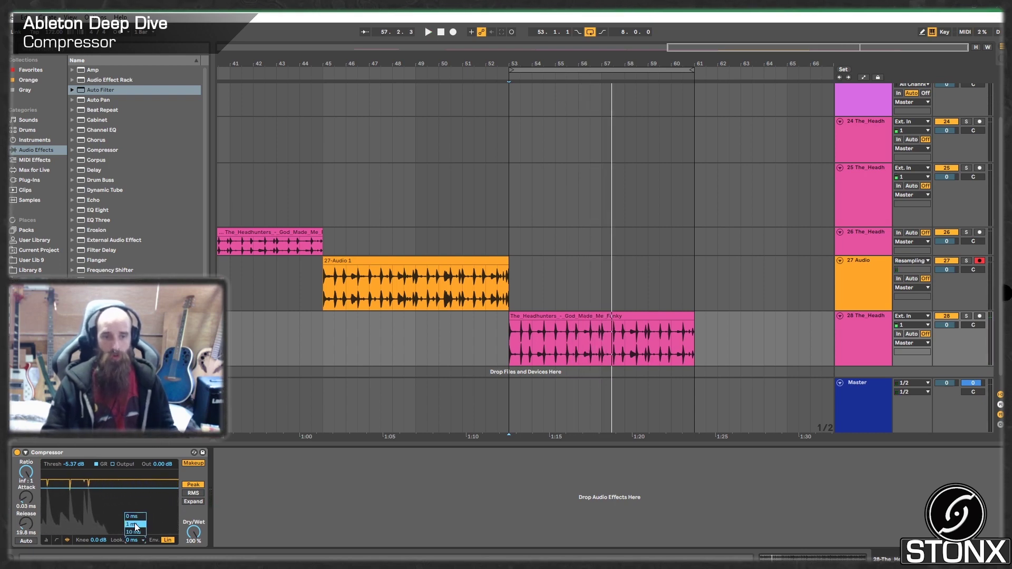
left_click(136, 526)
key("space")
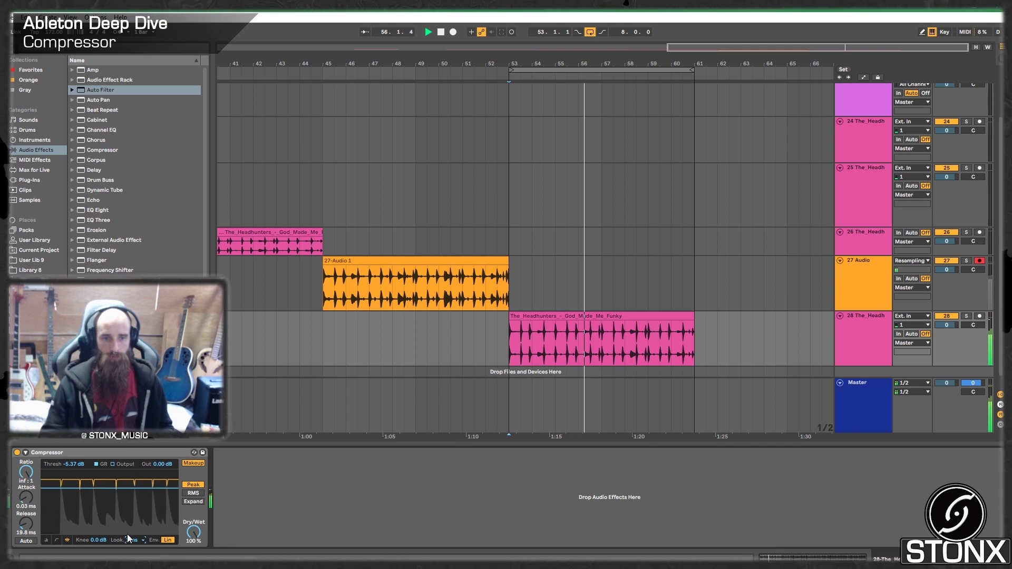
key("space")
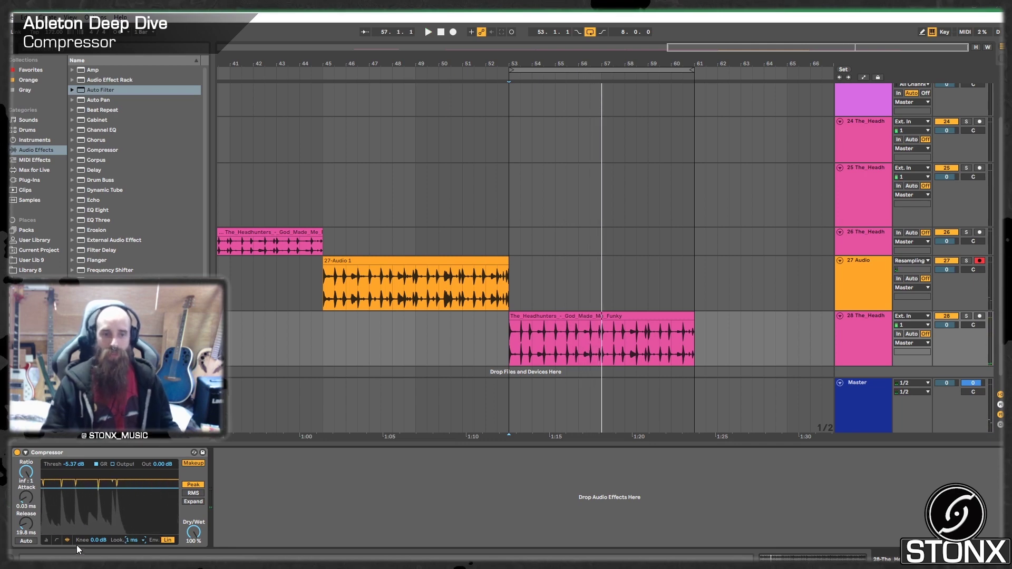
Play the break in the transfer curve view, then switch the Compressor to RMS mode with a -5.01 dB threshold in the activity view
left_click(56, 539)
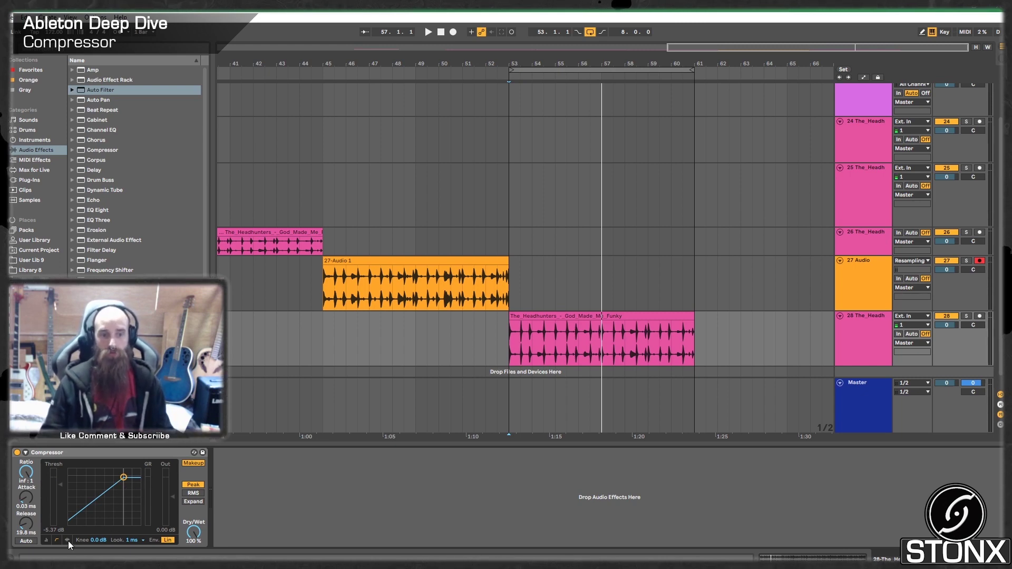
key("space")
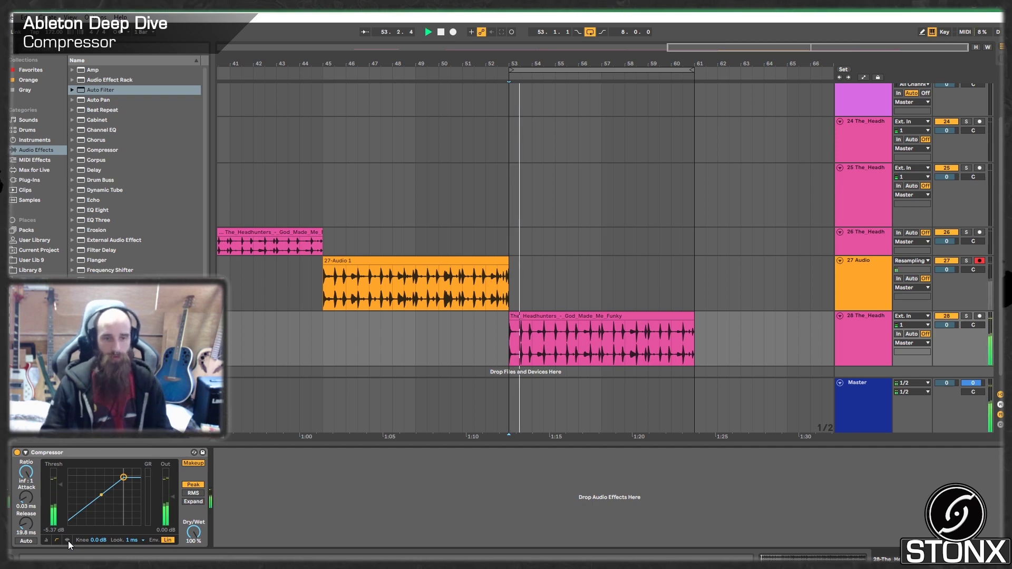
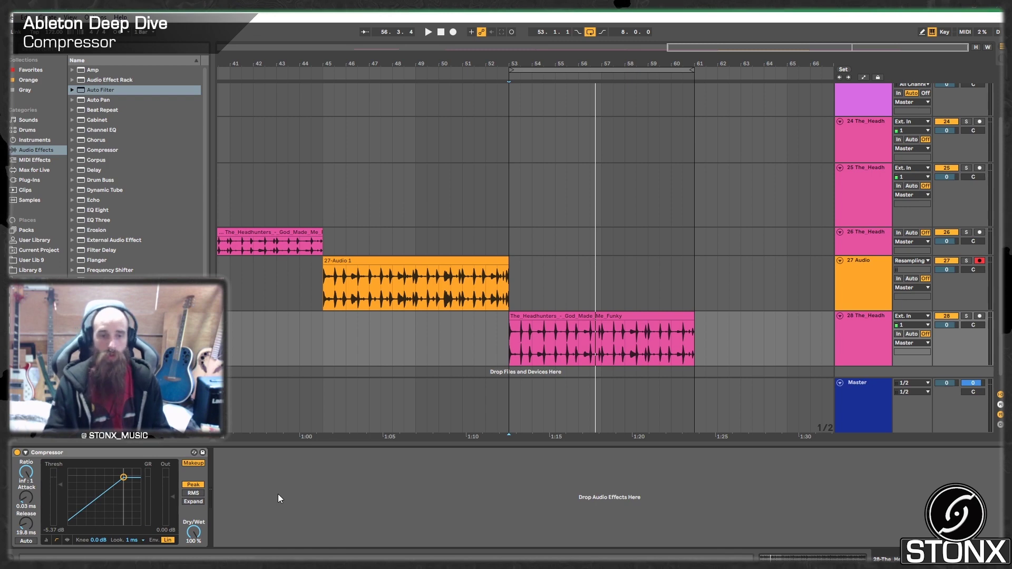
key("space")
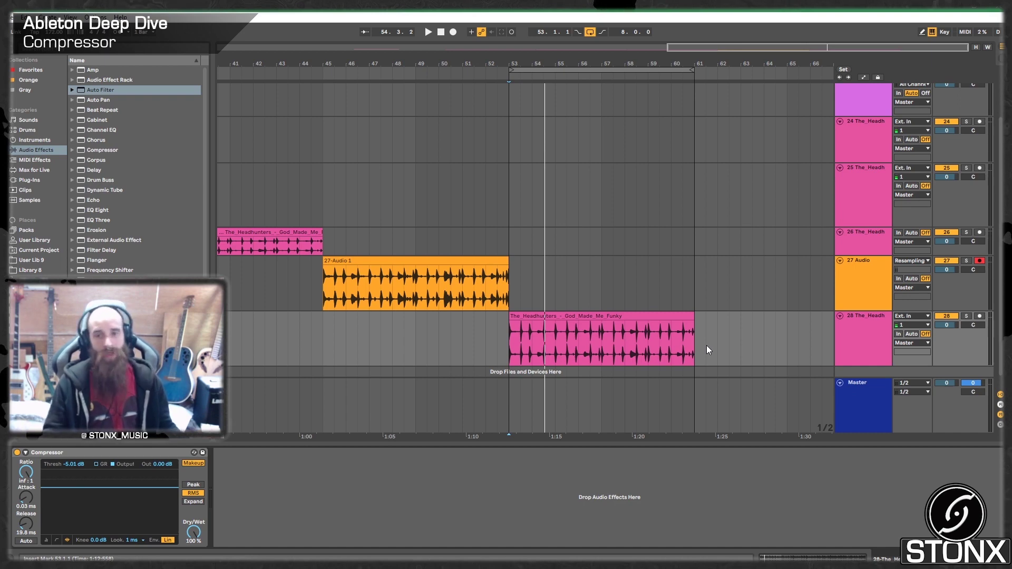
Fold the 23 Dark Chord track and the drum break tracks below it in the arrangement
scroll(707, 349, "up", 3)
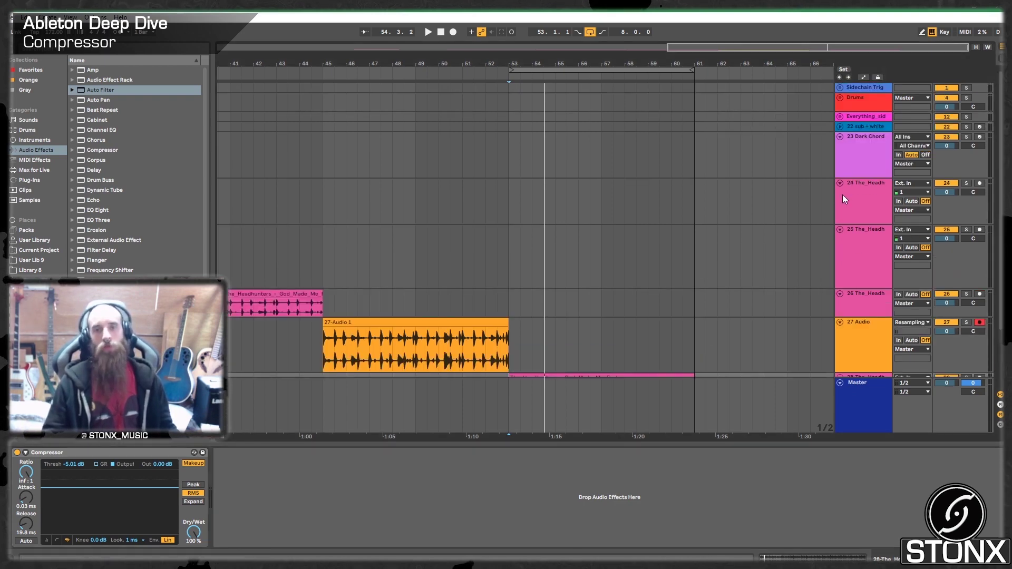
left_click(841, 137)
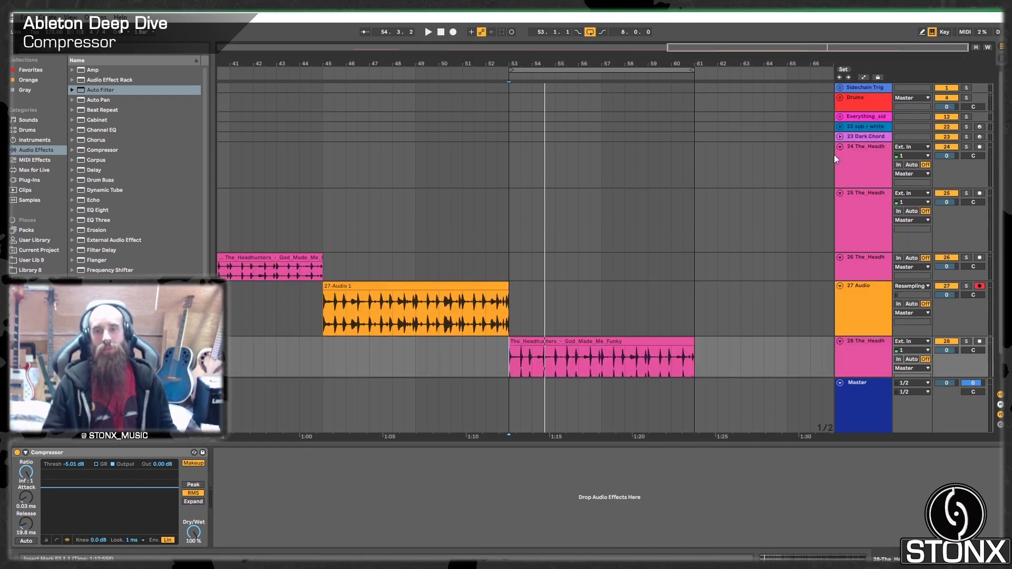
left_click(840, 149)
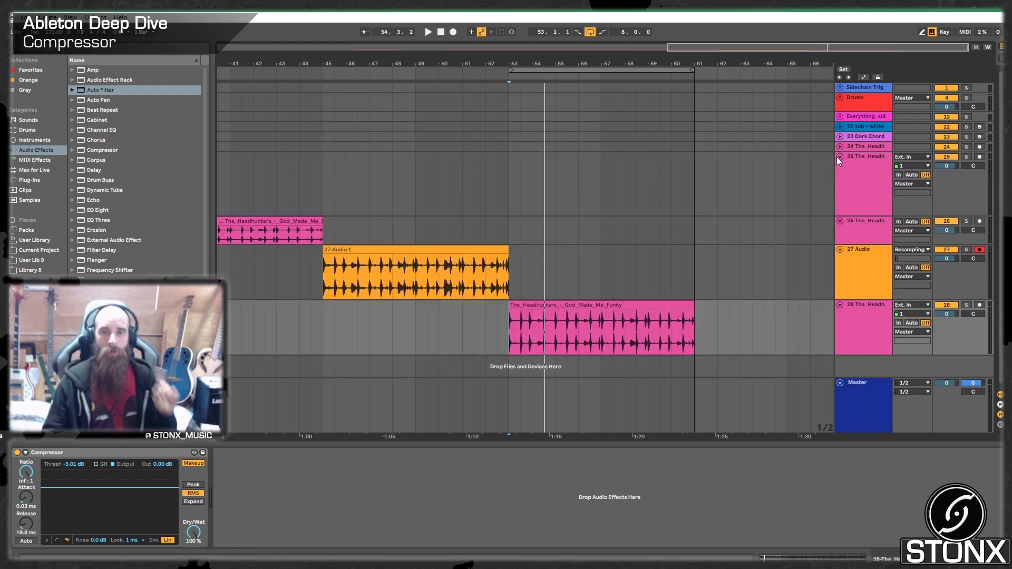
left_click(846, 159)
left_click(840, 157)
left_click(838, 167)
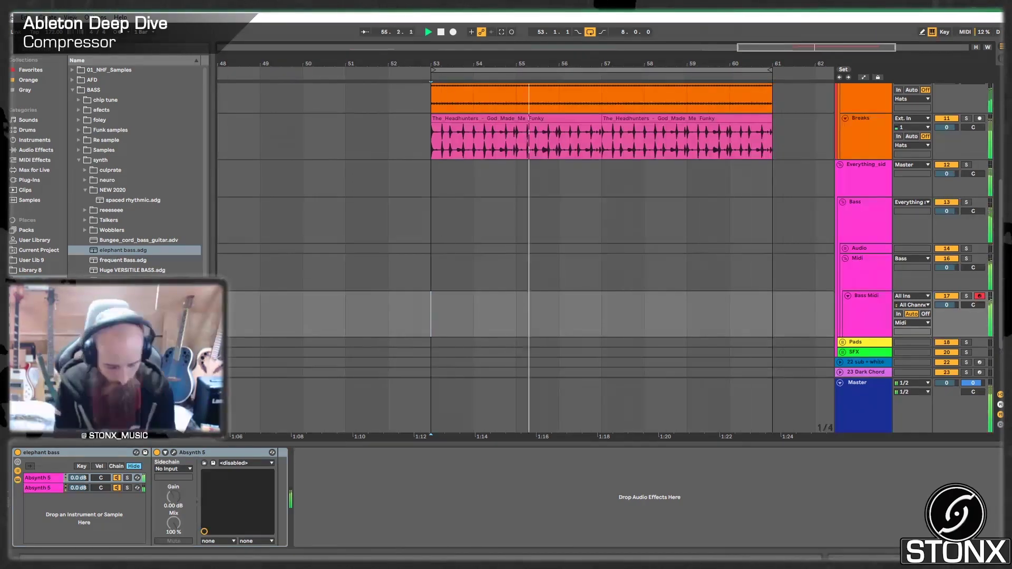
Play the drum and bass loop from bar 53 with the detail view hidden, and place the insert marker at 58.2.1 on the sub + white track
key("space")
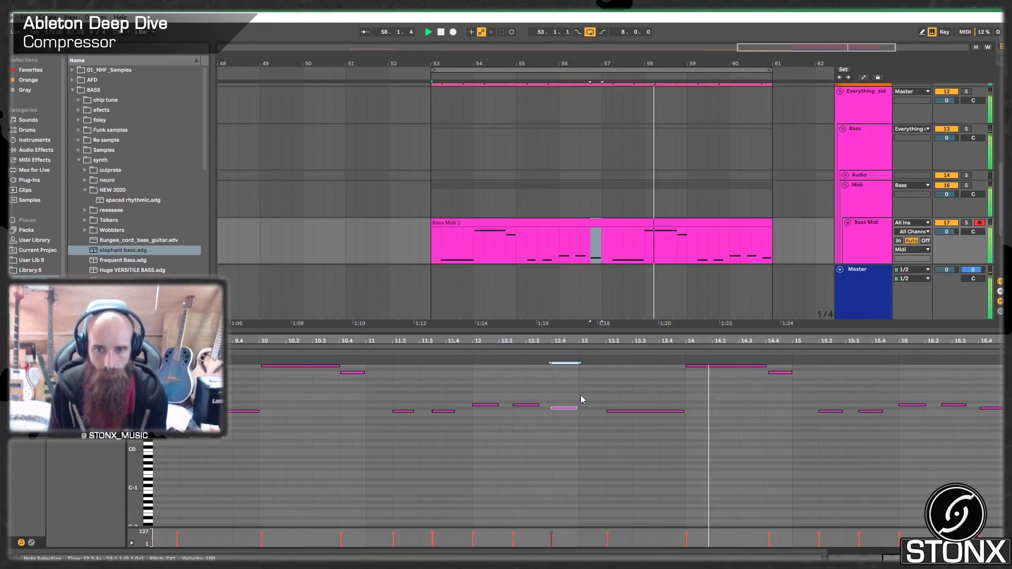
left_click(997, 390)
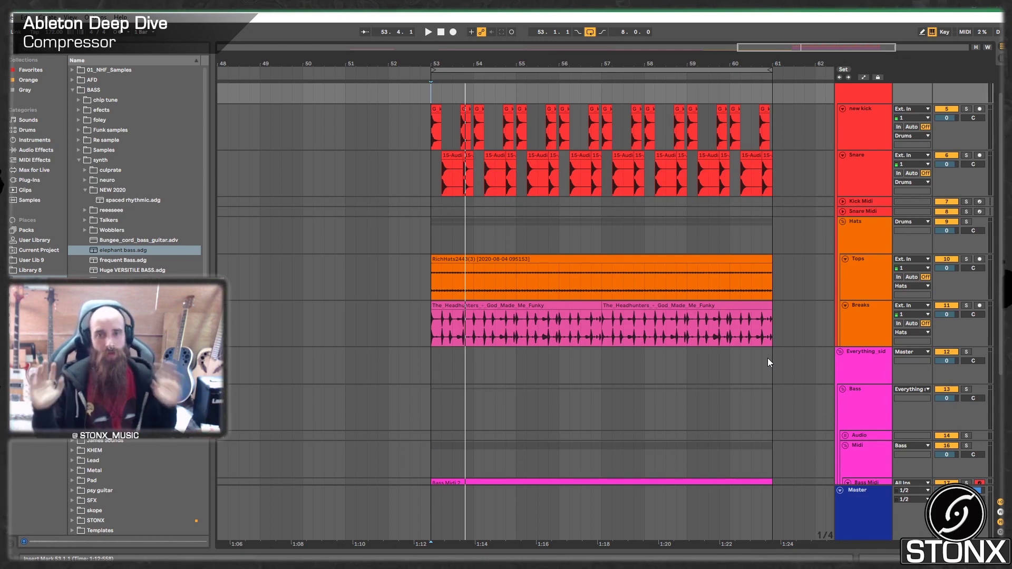
key("space")
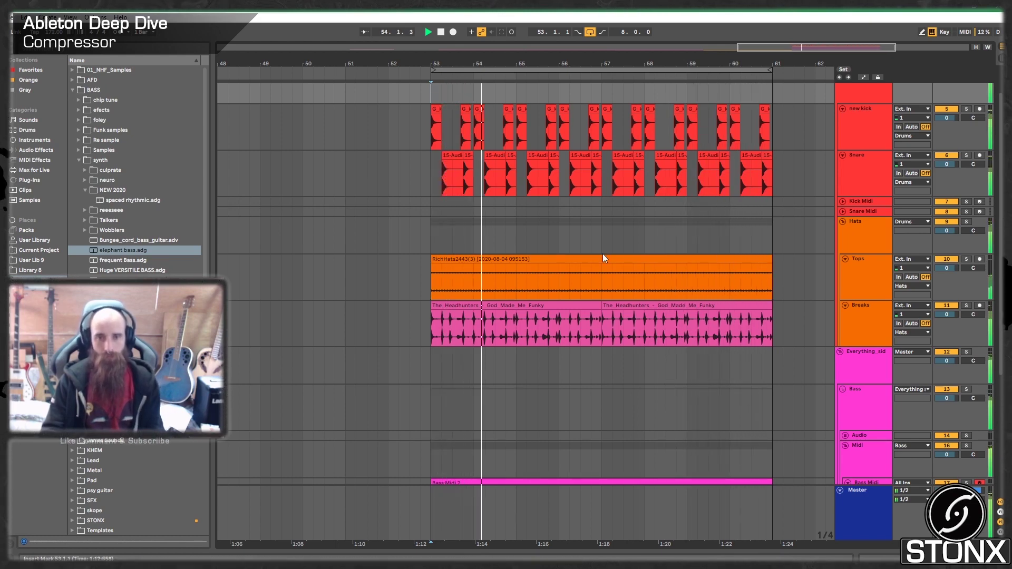
key("space")
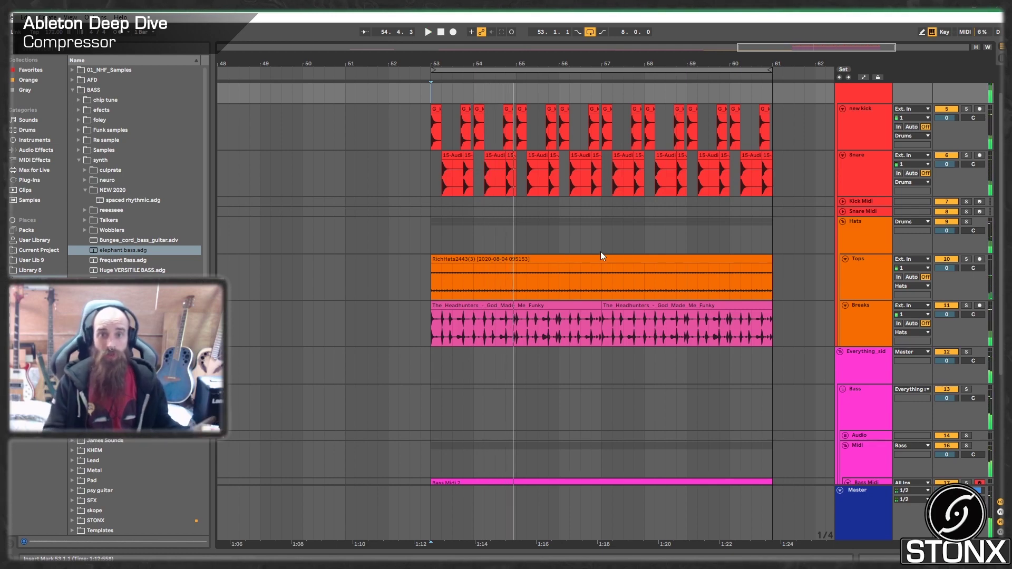
scroll(600, 252, "down", 4)
left_click(654, 372)
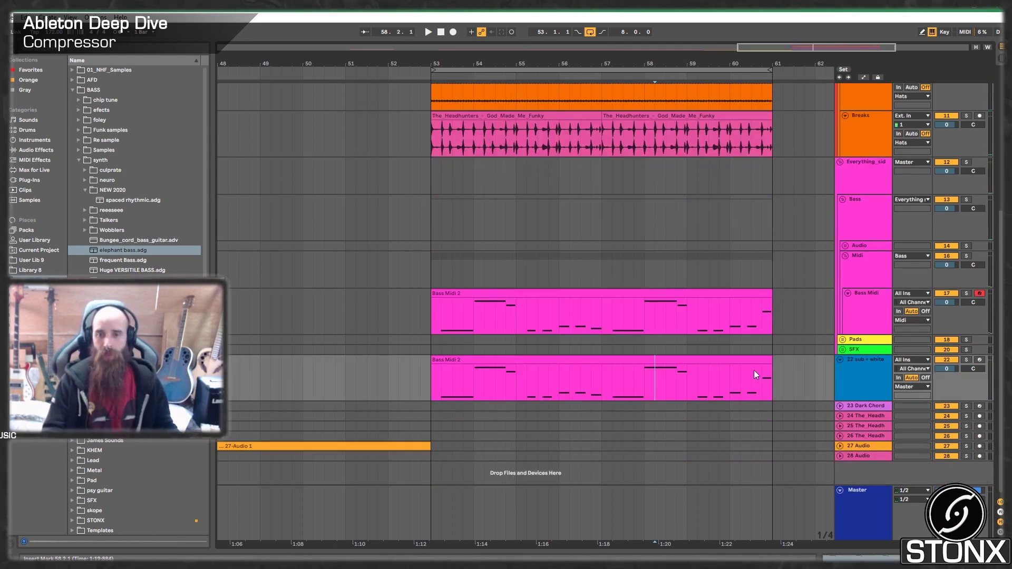
Fold the Everything_sid group and unfold the Sidechain Trig group so its kick and snare trigger tracks show in the arrangement
left_click(859, 310)
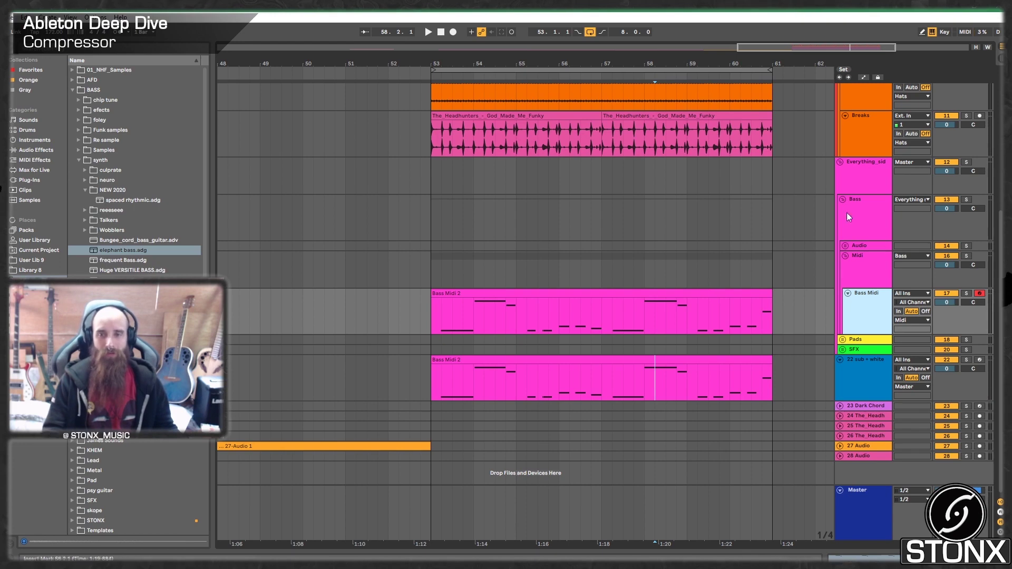
left_click(839, 162)
scroll(779, 188, "up", 3)
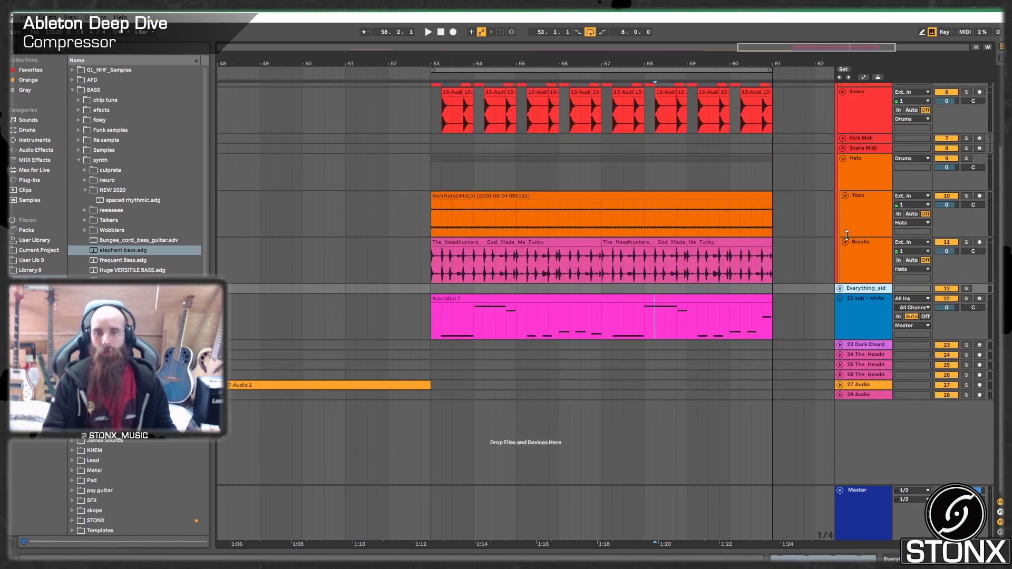
scroll(846, 235, "up", 1)
left_click(879, 213)
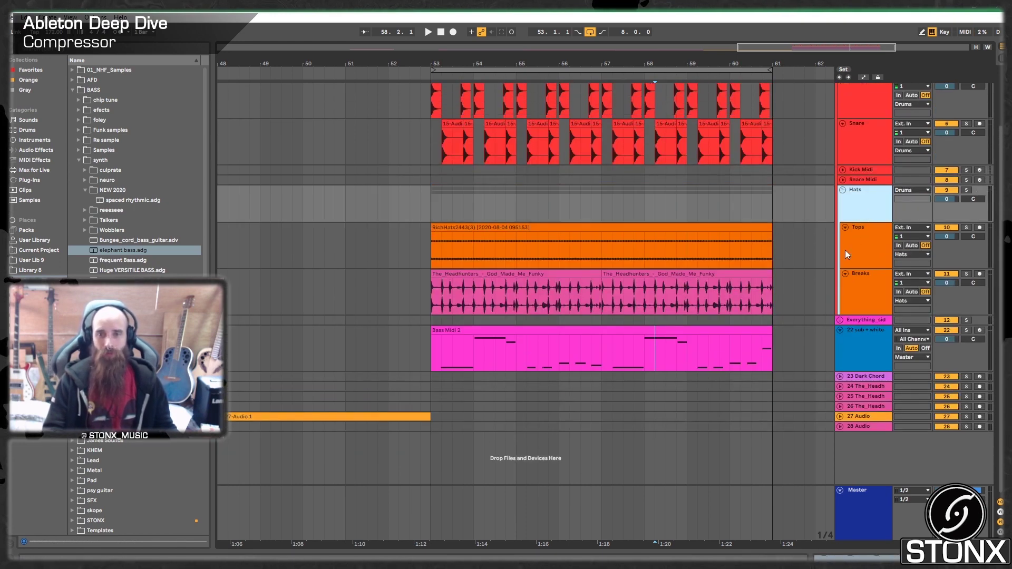
scroll(796, 195, "up", 2)
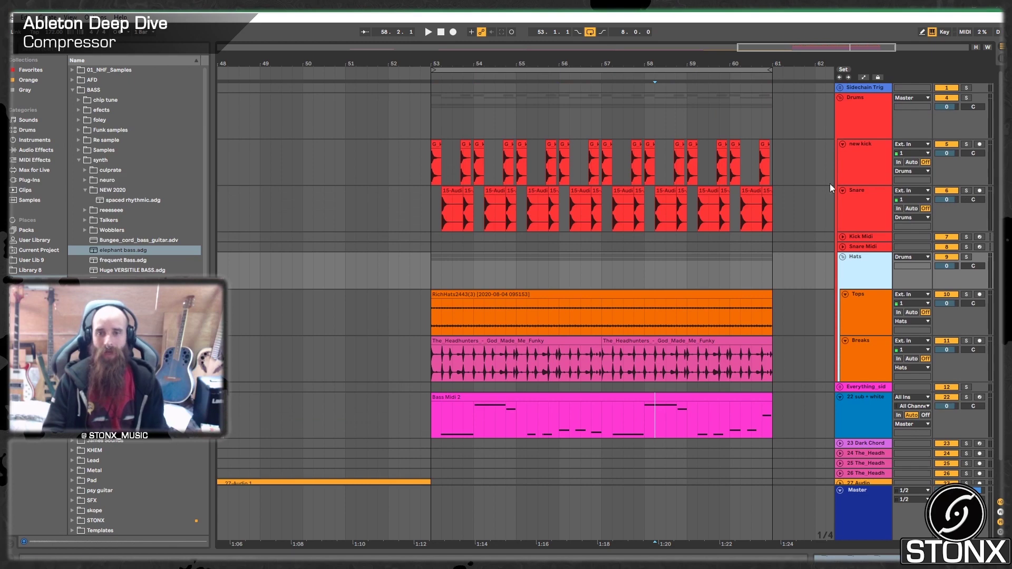
left_click(839, 88)
Create a one-bar MIDI clip at bar 53 on the Sidechain Kick track with C1 white noise notes at 1.1.1 and 1.3.4
left_click_drag(440, 146, 777, 154)
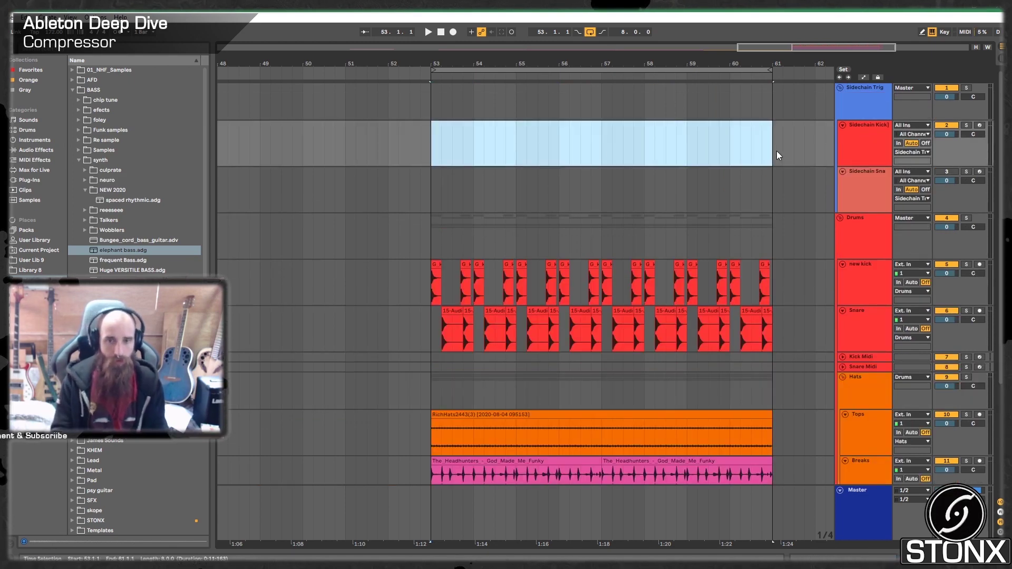
left_click(439, 148)
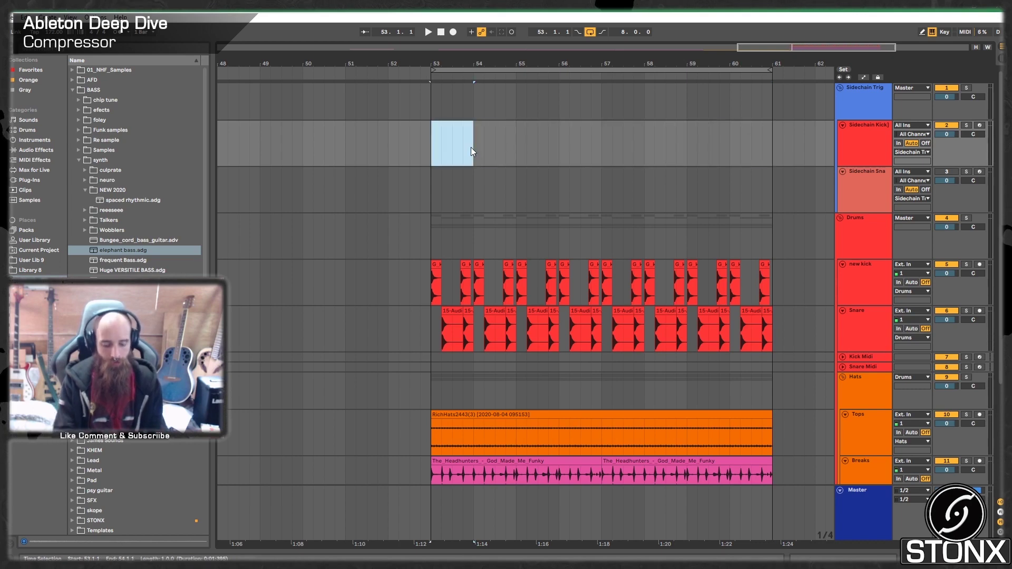
key("ctrl+shift+m")
double_click(214, 406)
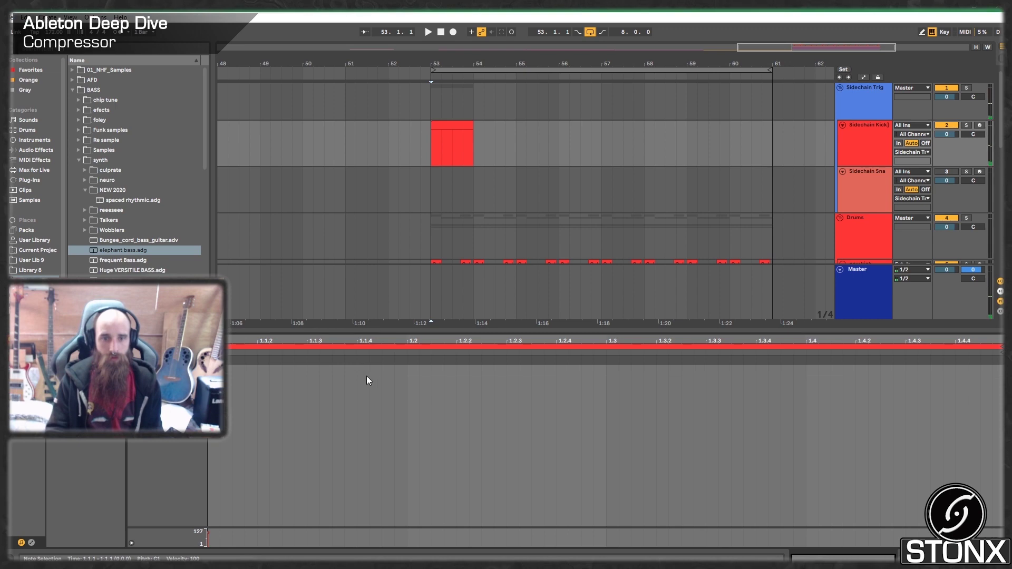
double_click(561, 371)
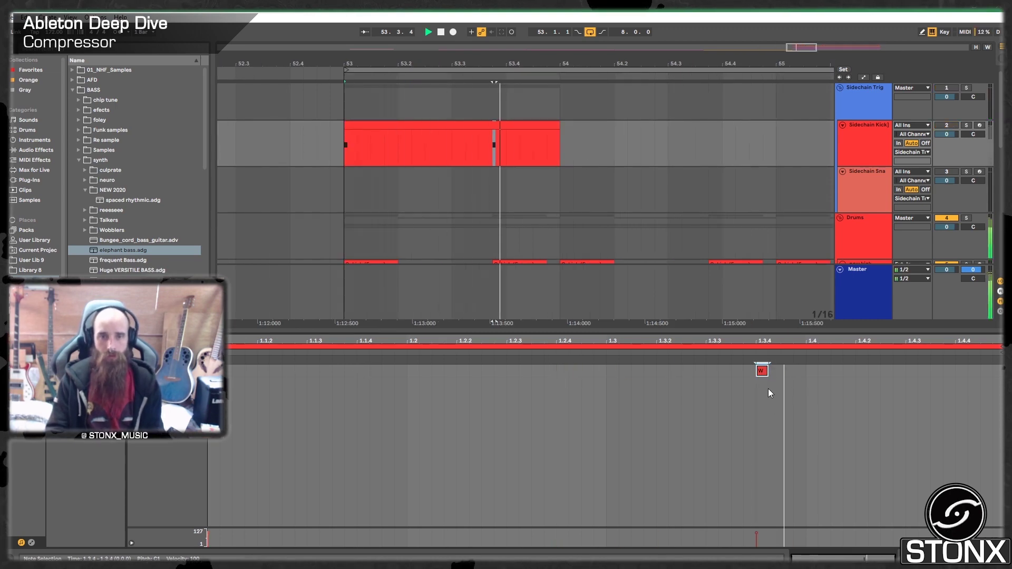
Lengthen both notes in the kick trigger clip to two sixteenths each and check them against the drums in playback
left_click_drag(798, 391, 221, 392)
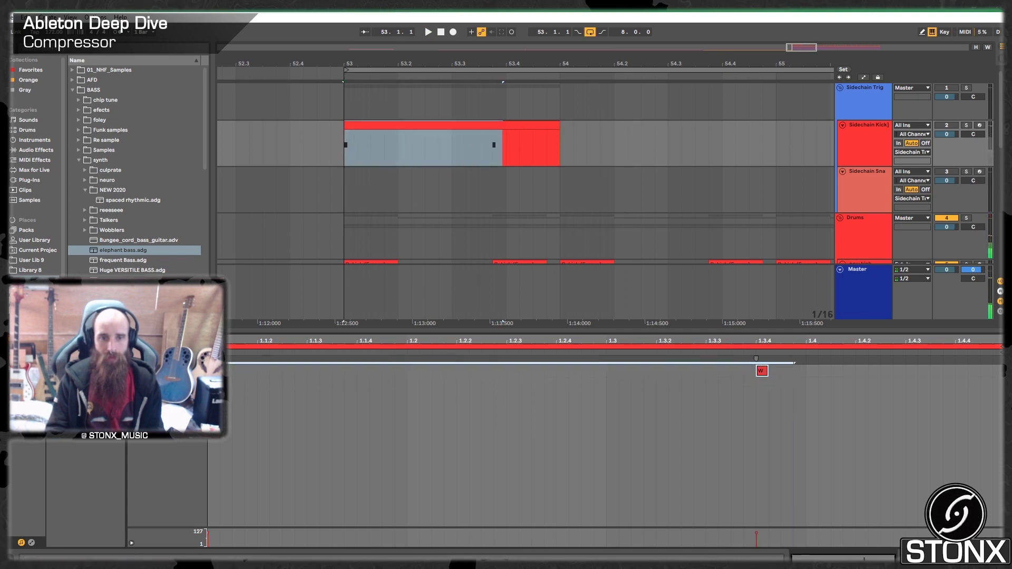
left_click(214, 371)
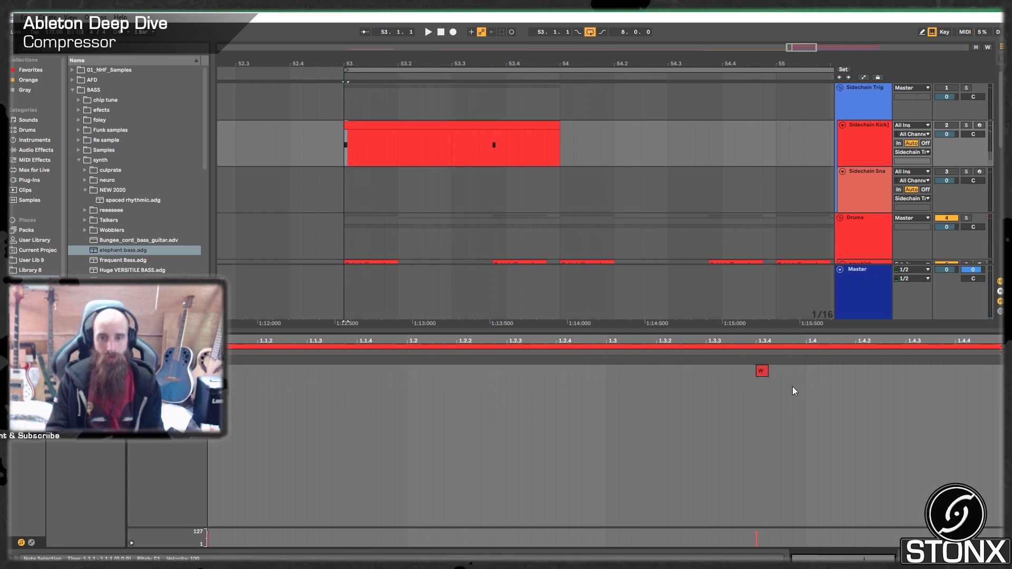
left_click_drag(794, 390, 311, 371)
key("space")
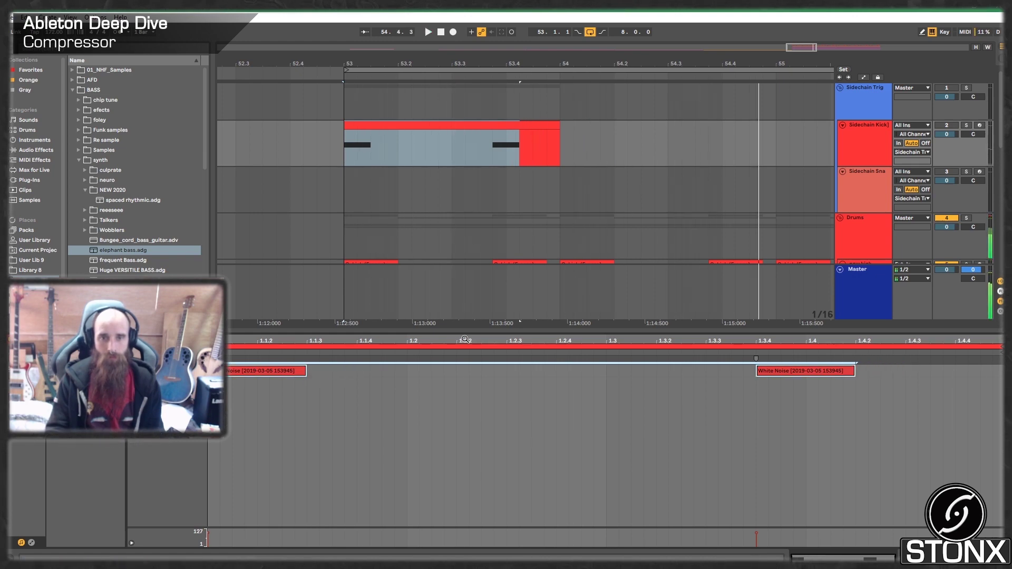
left_click(489, 128)
key("ctrl+d")
key("ctrl+d")
key("ctrl+d")
key("ctrl+d")
key("ctrl+d")
key("ctrl+d")
key("ctrl+d")
key("ctrl+d")
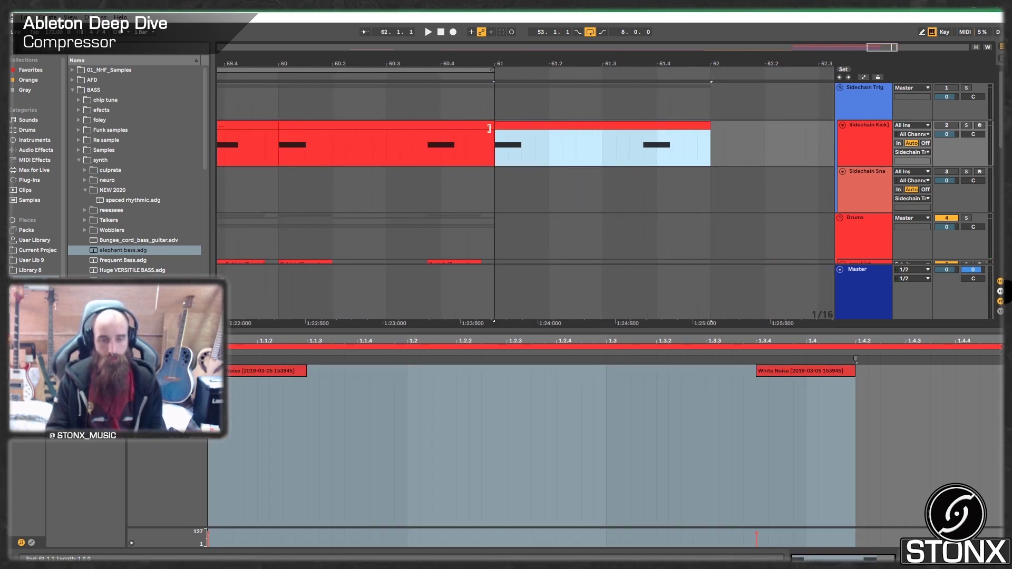
key("ctrl+z")
left_click_drag(616, 63, 671, 29)
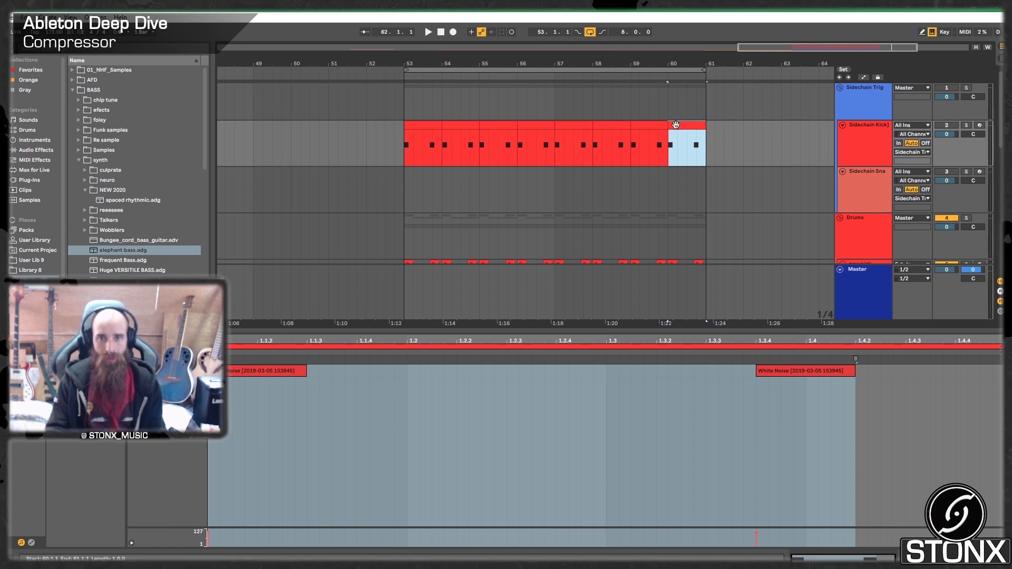
left_click(460, 129, "shift")
key("Delete")
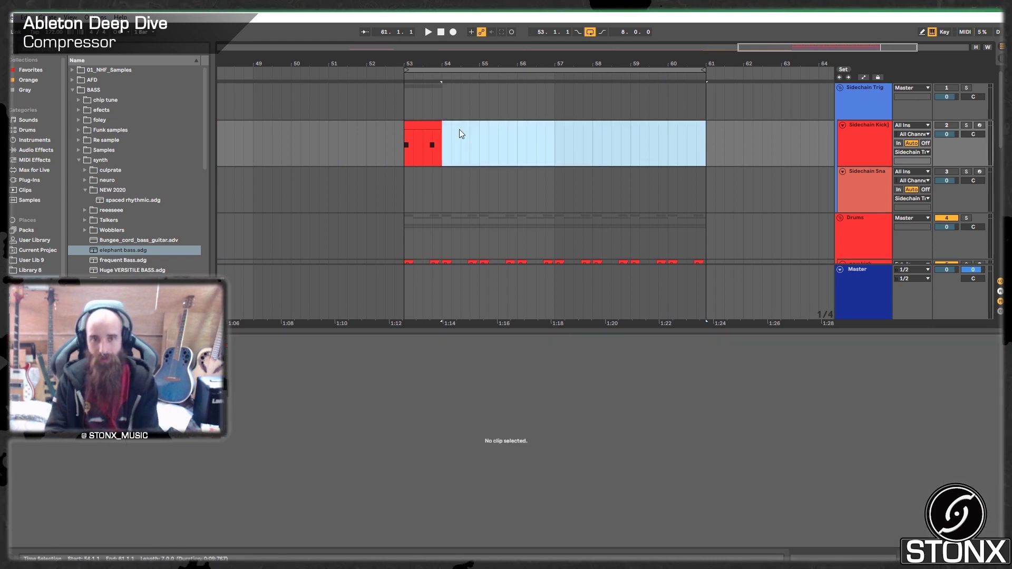
Extend the one-bar kick trigger clip so it loops from bar 53 to bar 61, and play it from bar 53
left_click(417, 127)
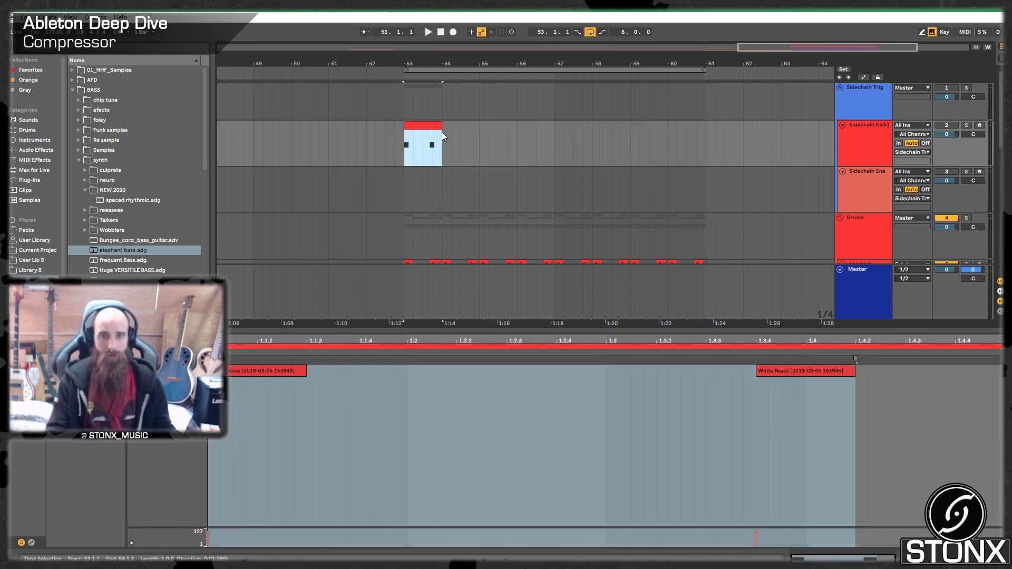
left_click_drag(448, 130, 706, 131)
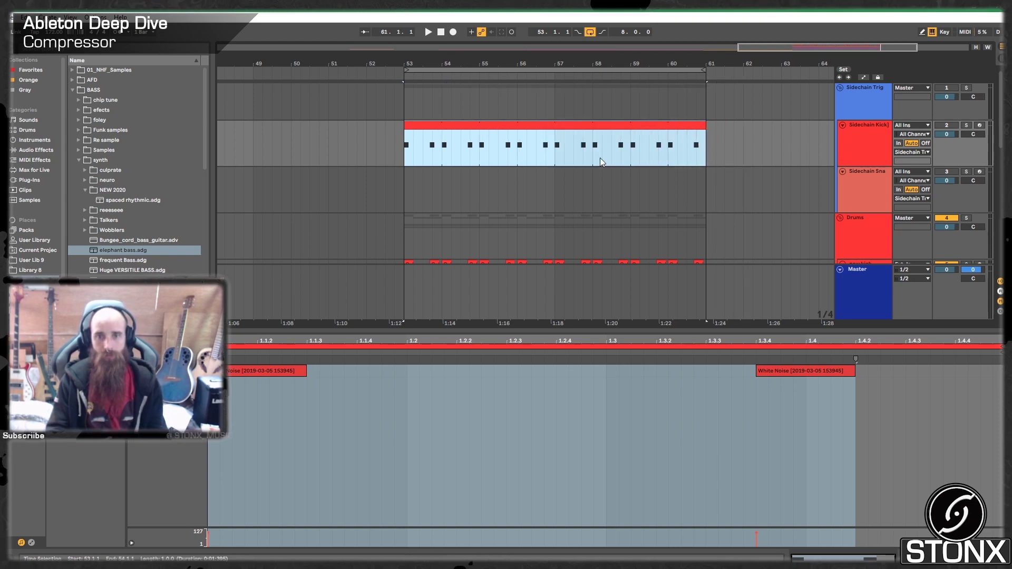
left_click(403, 157)
key("space")
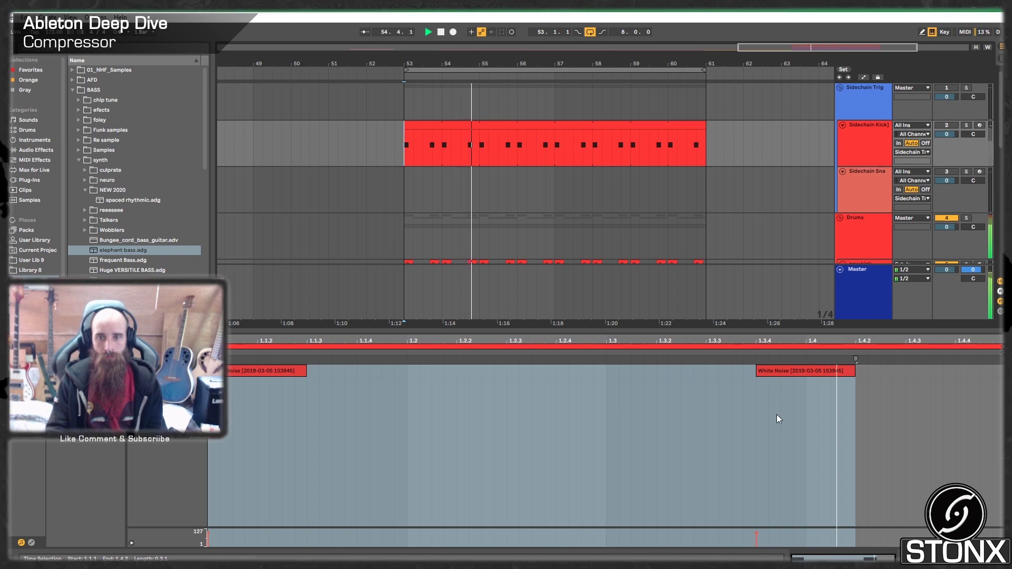
Shorten both kick trigger notes to about three quarters of a sixteenth each and stop playback
left_click_drag(776, 414, 295, 369)
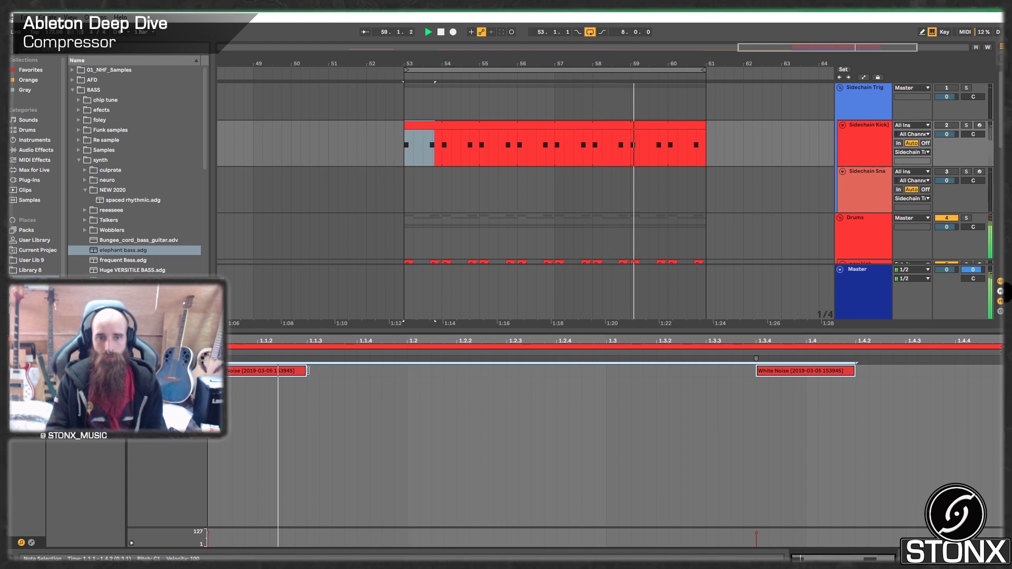
left_click_drag(306, 371, 244, 382)
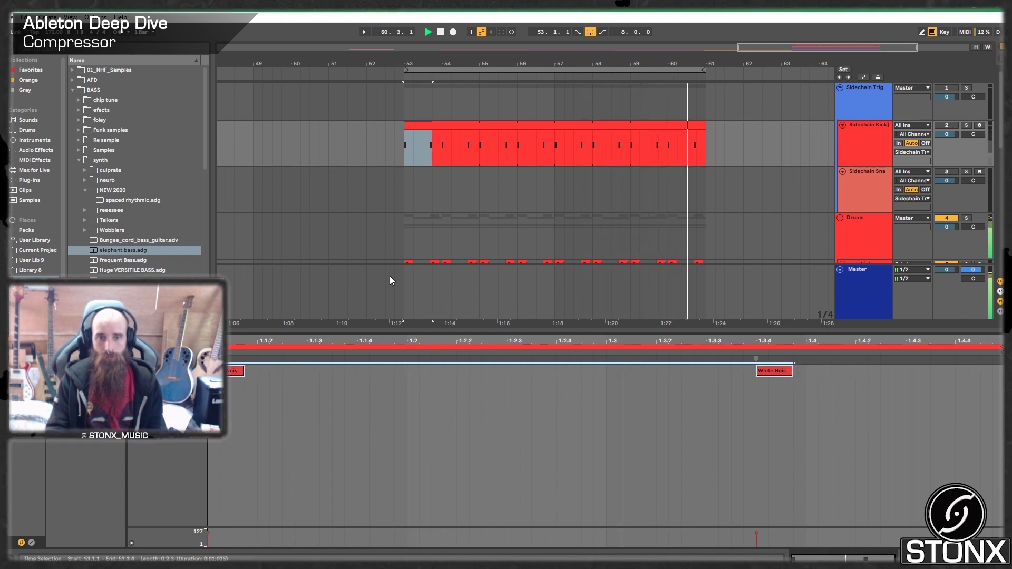
key("space")
Create a one-bar MIDI clip at bar 53 on the Sidechain Snare track with white noise notes at 1.2 and 1.4
left_click_drag(406, 182, 441, 183)
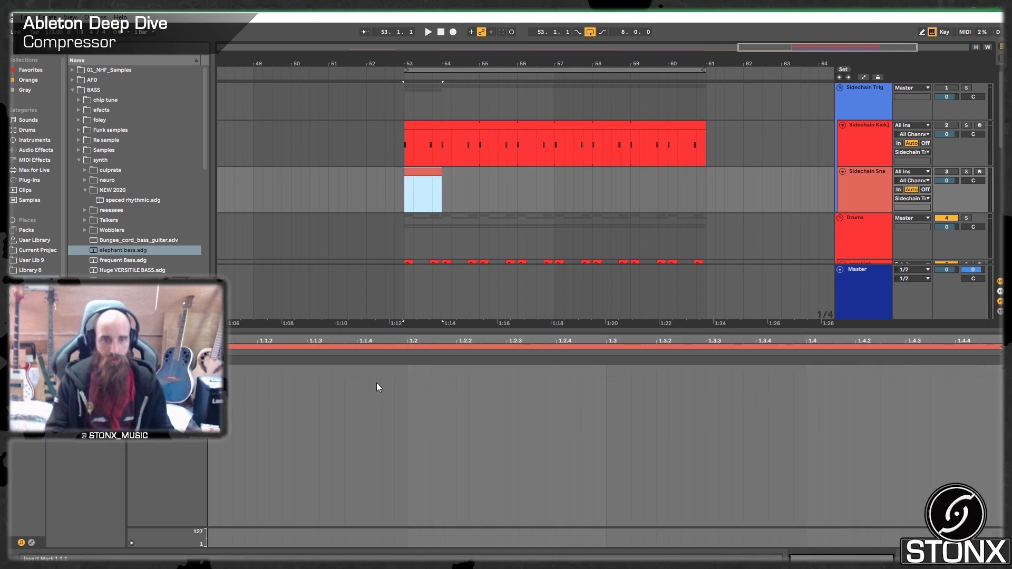
key("ctrl+shift+m")
double_click(415, 369)
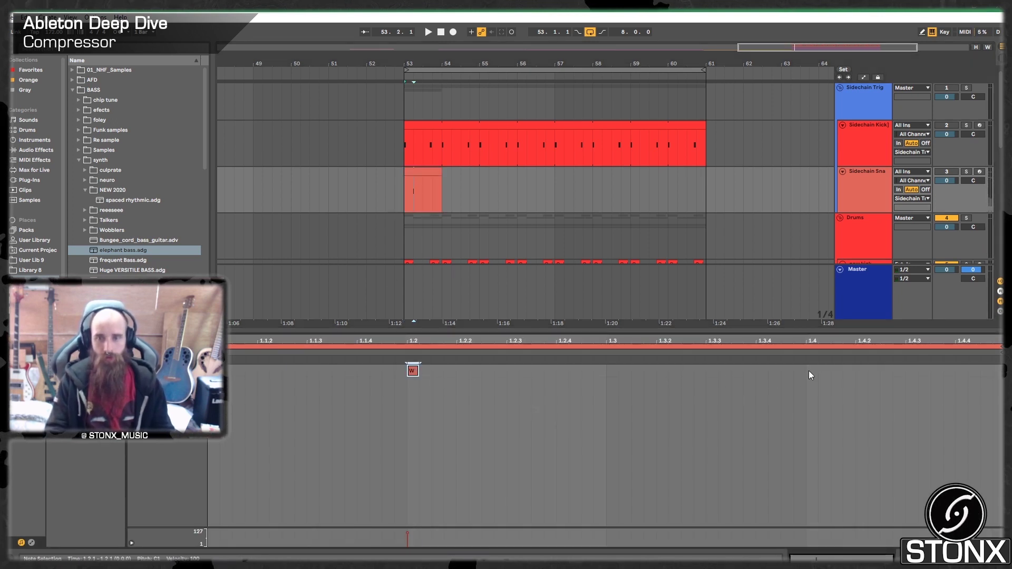
double_click(811, 371)
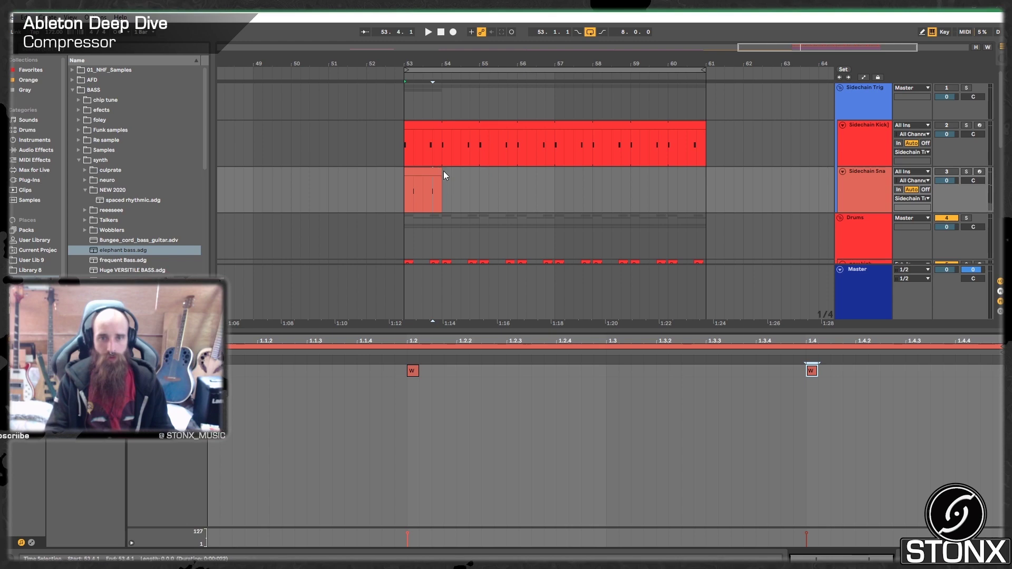
Loop the snare trigger clip out to bar 61 and lengthen both of its notes to about half a sixteenth
left_click_drag(444, 171, 706, 171)
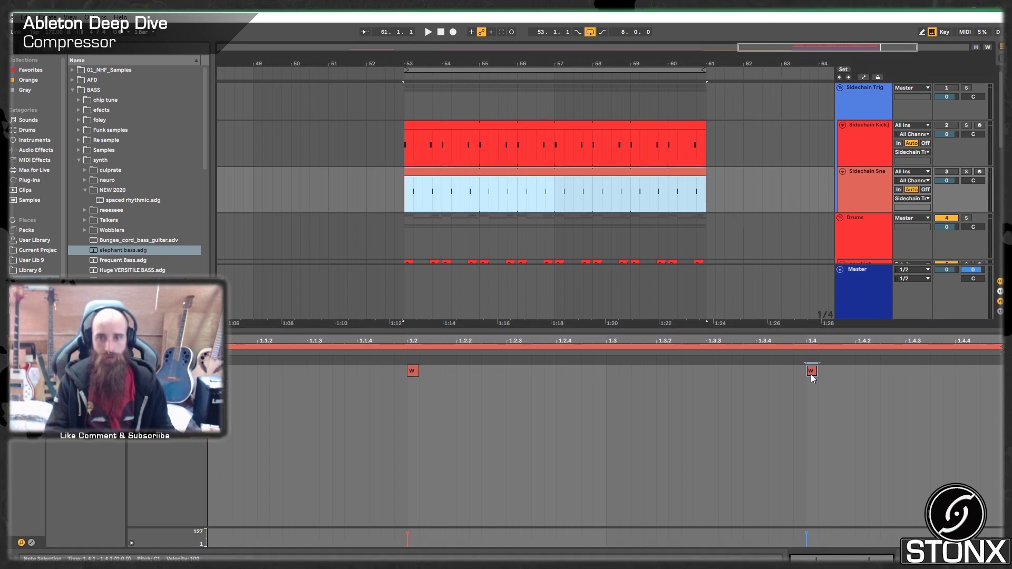
left_click_drag(826, 396, 408, 321)
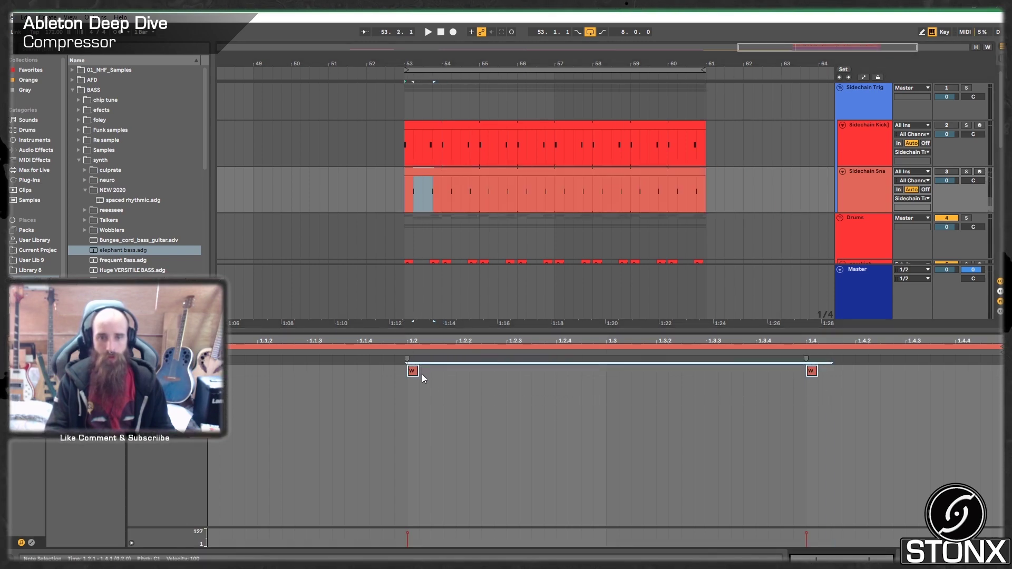
left_click_drag(418, 372, 431, 372)
Play the loop from bar 53, show the Hats group's Kick and Snare Sidechain compressors, and solo the Hats group
left_click(400, 248)
key("space")
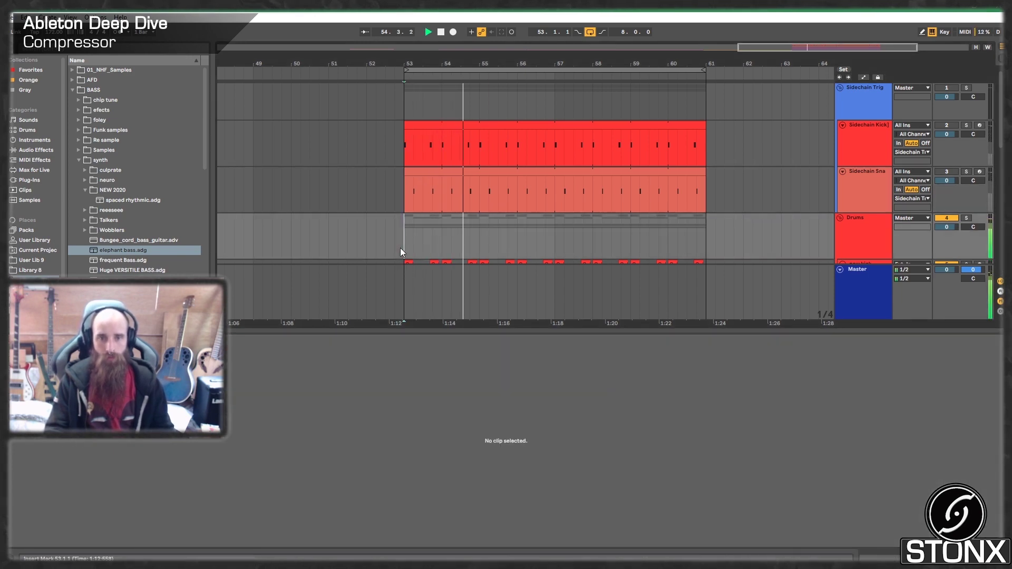
scroll(483, 229, "down", 3)
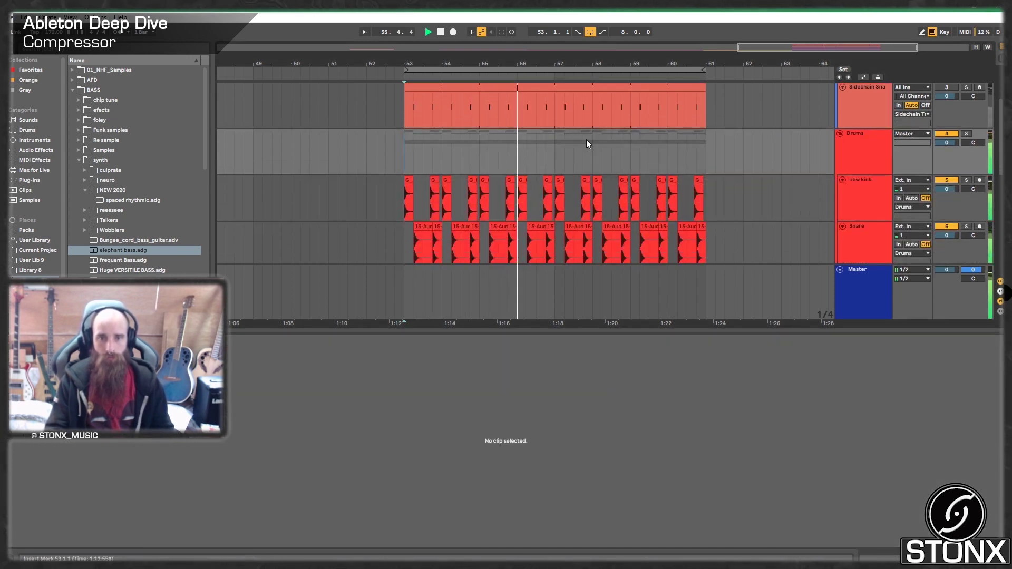
left_click_drag(822, 45, 853, 45)
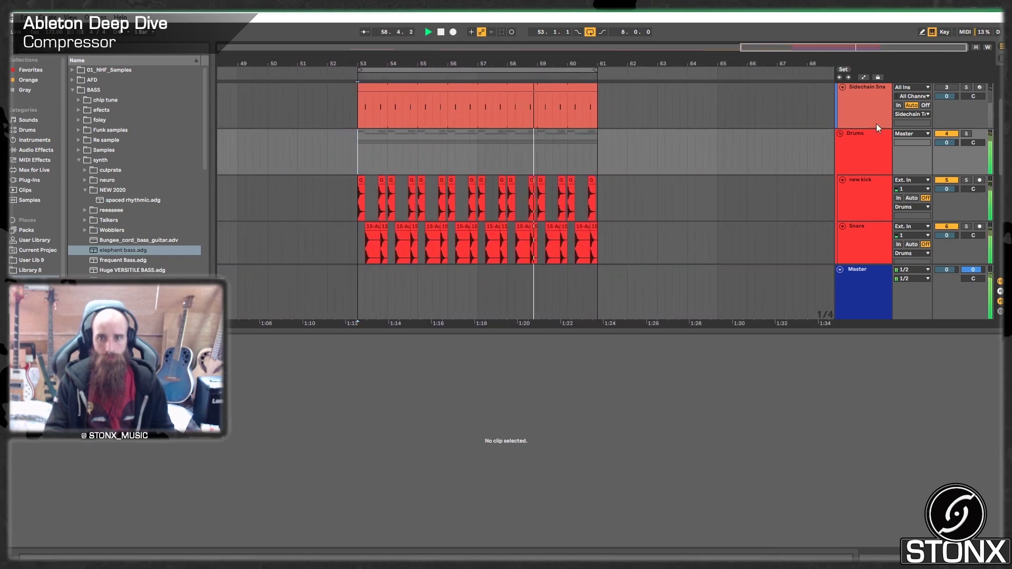
scroll(861, 149, "down", 5)
left_click(861, 157)
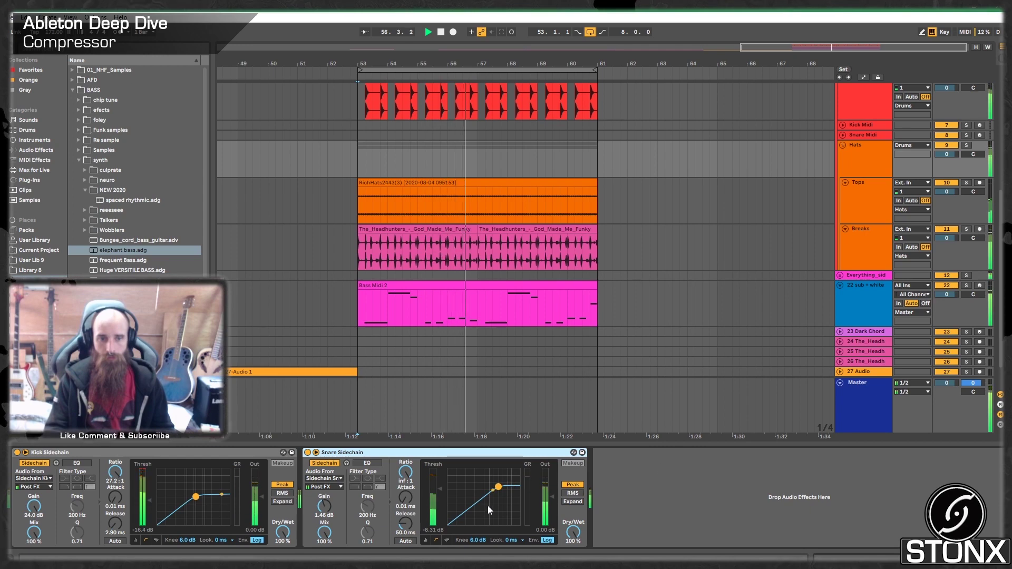
left_click(964, 146)
key("space")
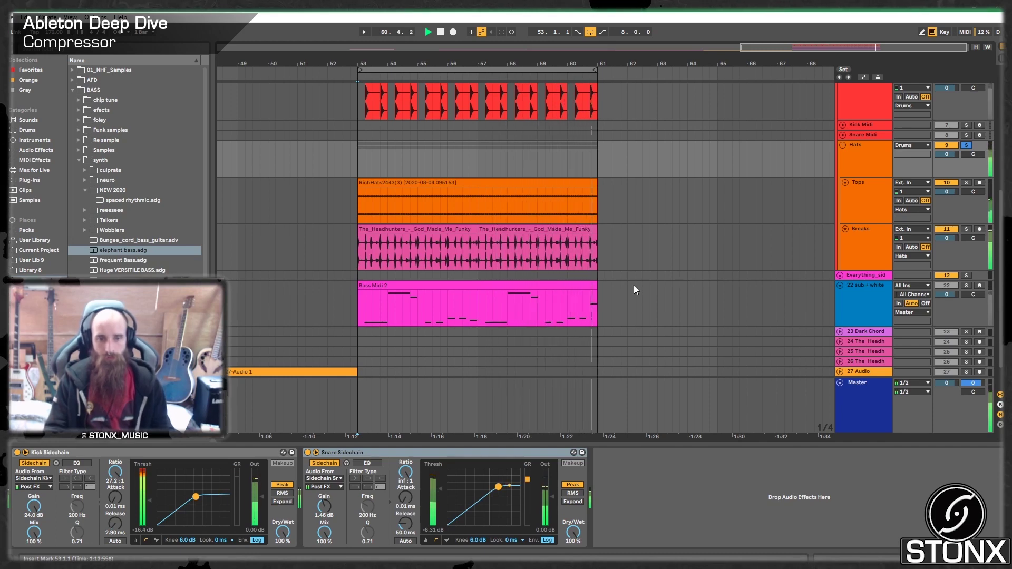
Compare the soloed hats with the Kick Sidechain and Snare Sidechain compressors bypassed and active during playback
key("space")
left_click(307, 453)
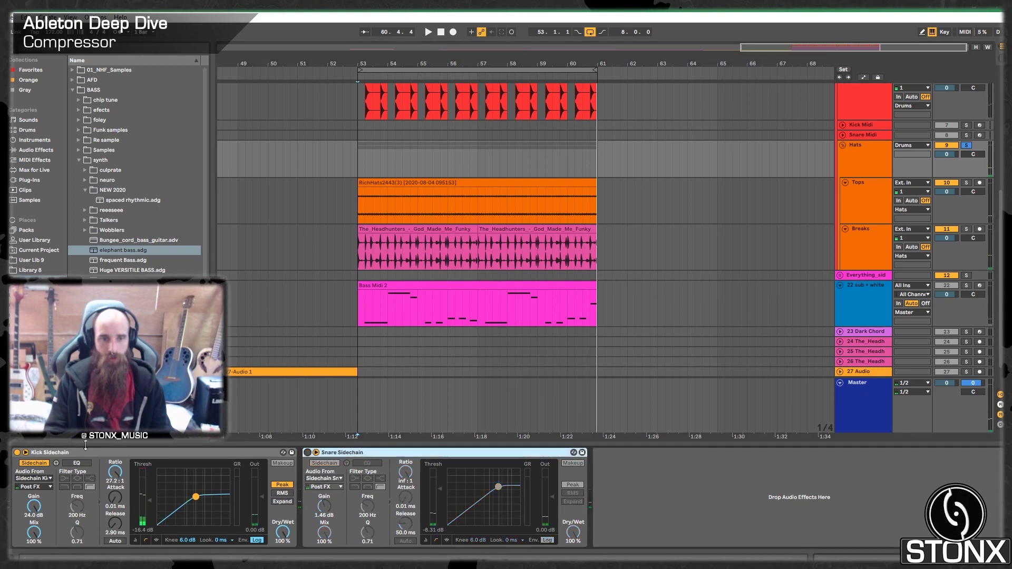
left_click(17, 453)
key("space")
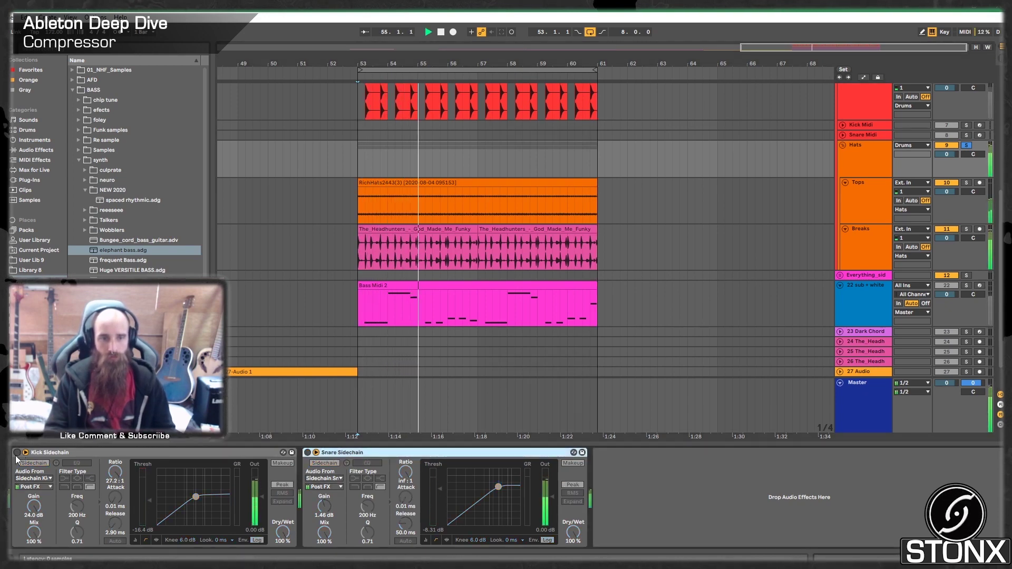
left_click(17, 452)
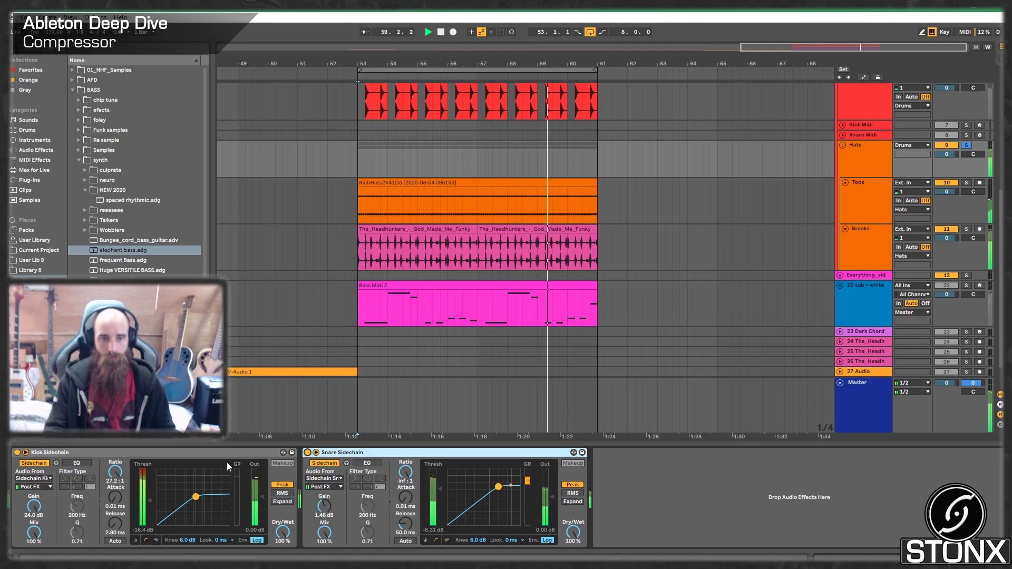
key("space")
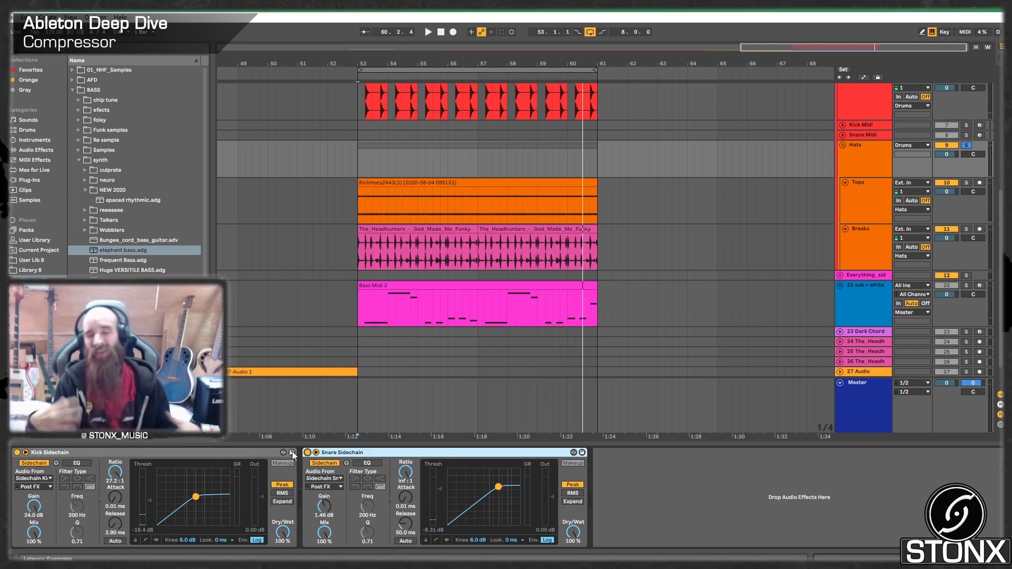
Switch the solo from the Hats group to the whole Drums group
scroll(532, 248, "up", 3)
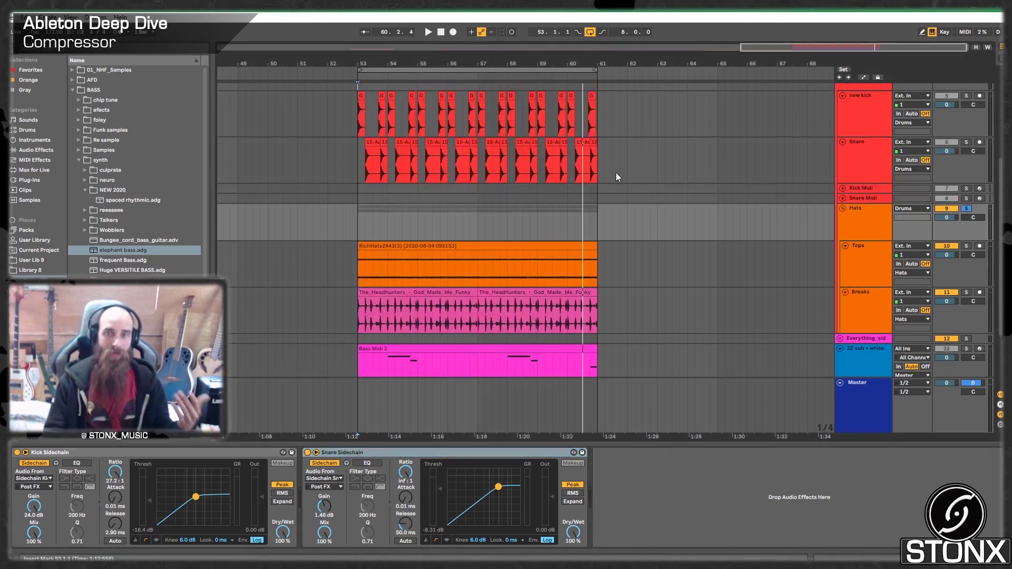
scroll(985, 108, "up", 4)
left_click(970, 132)
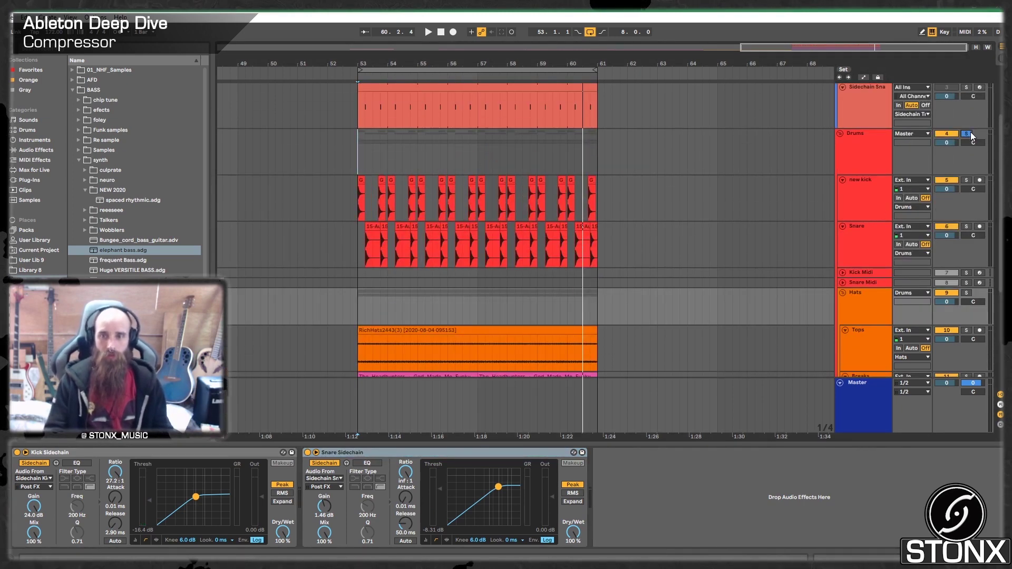
Play the soloed drums and unfold the Everything_sid group to show the Bass Midi track
key("space")
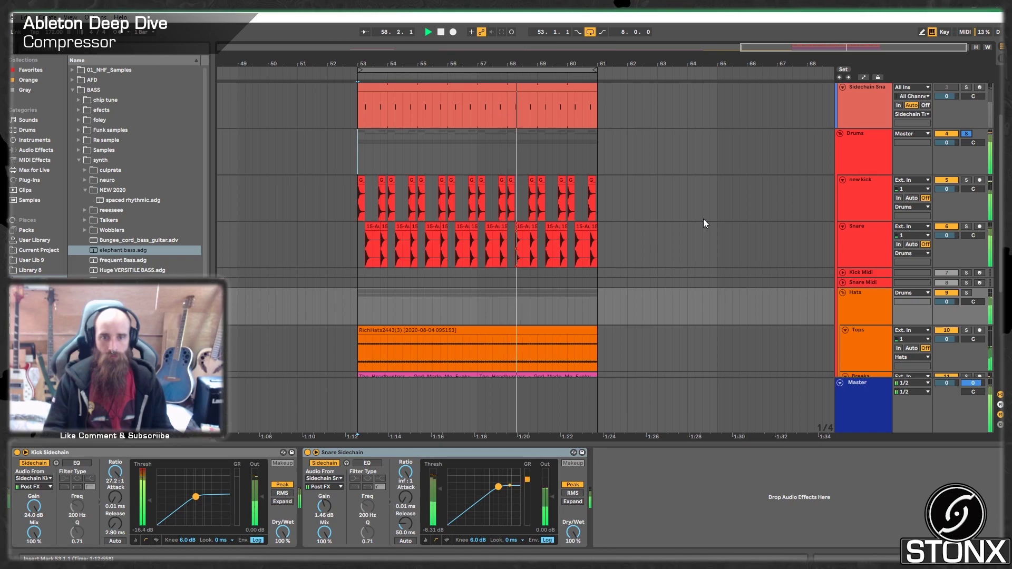
scroll(703, 219, "down", 5)
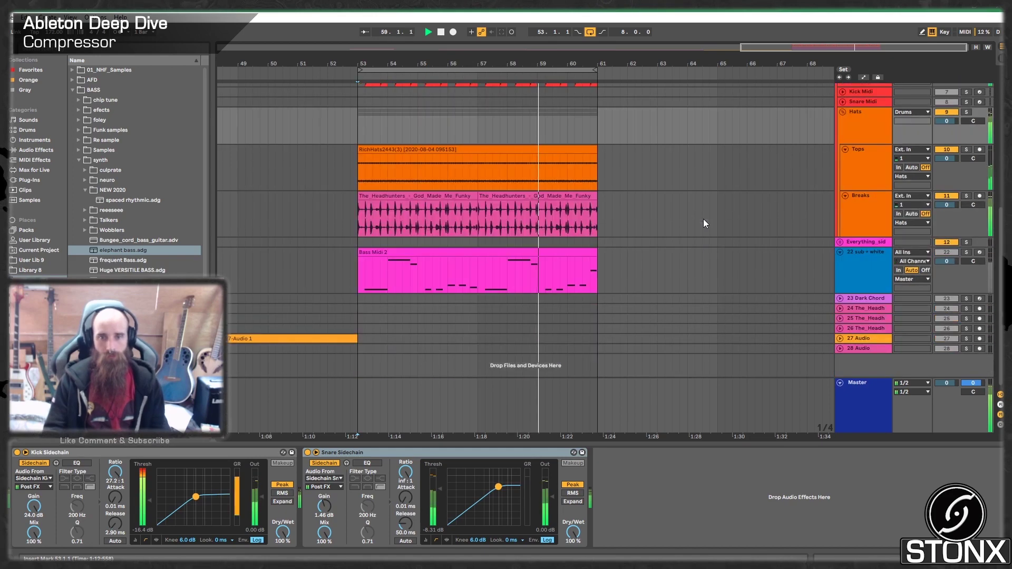
left_click(842, 242)
scroll(873, 296, "down", 2)
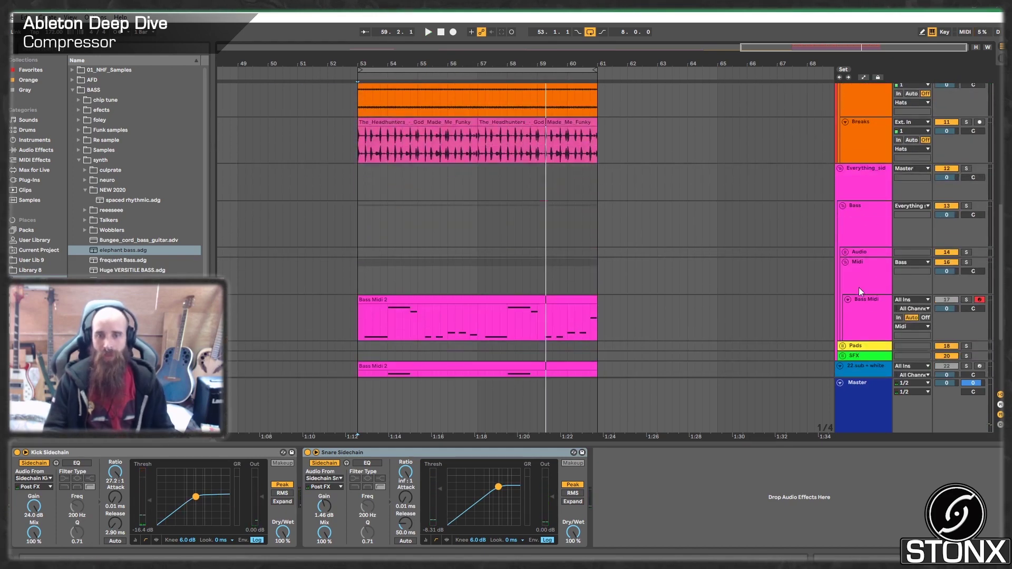
Solo the Bass Midi track and play it on its own
left_click(880, 308)
left_click(968, 301)
key("space")
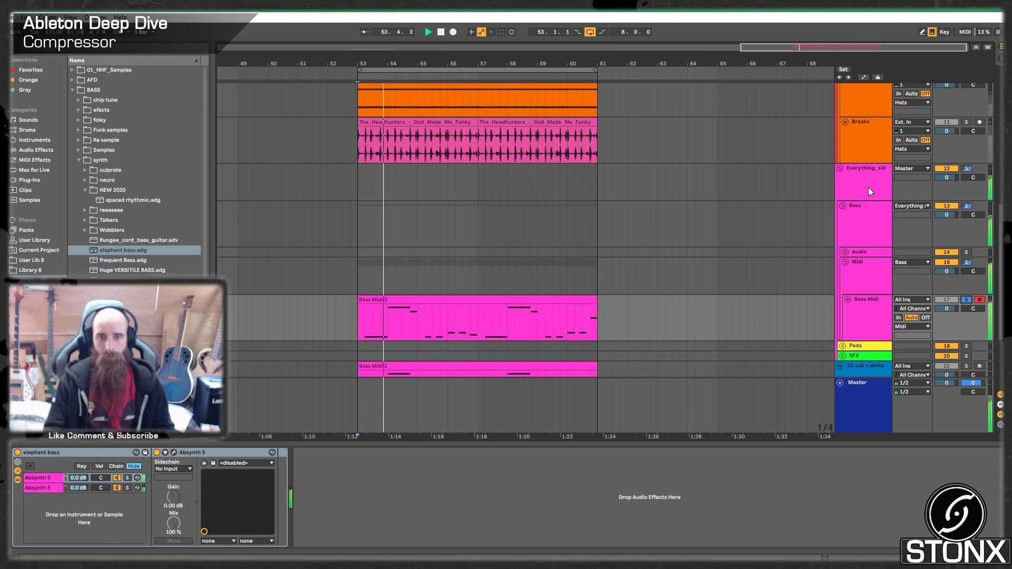
key("space")
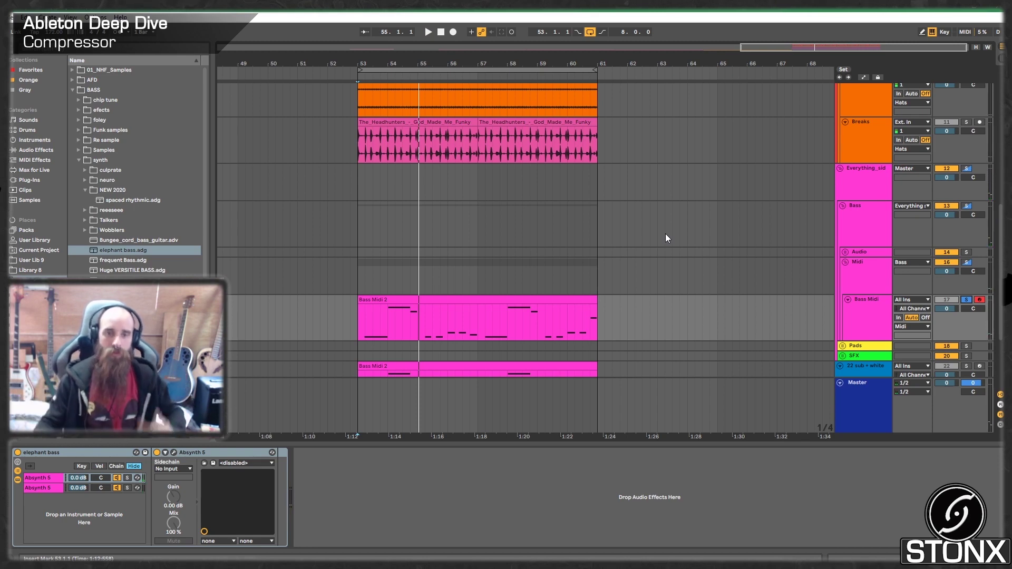
Clear all solos, show the Everything_sid group's Kick and Snare Sidechain compressors, and play the full loop from bar 53
left_click(965, 169)
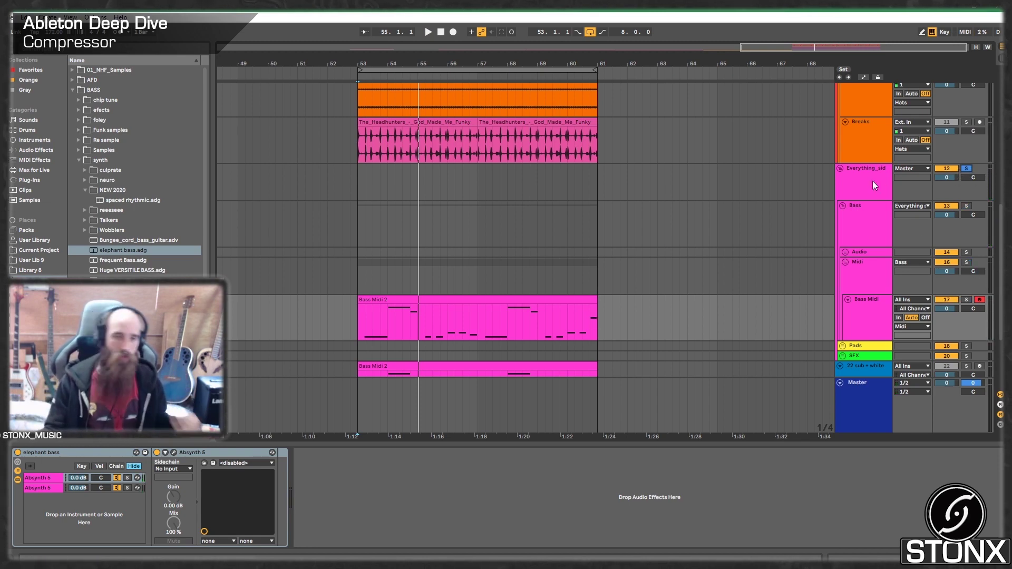
left_click(966, 169)
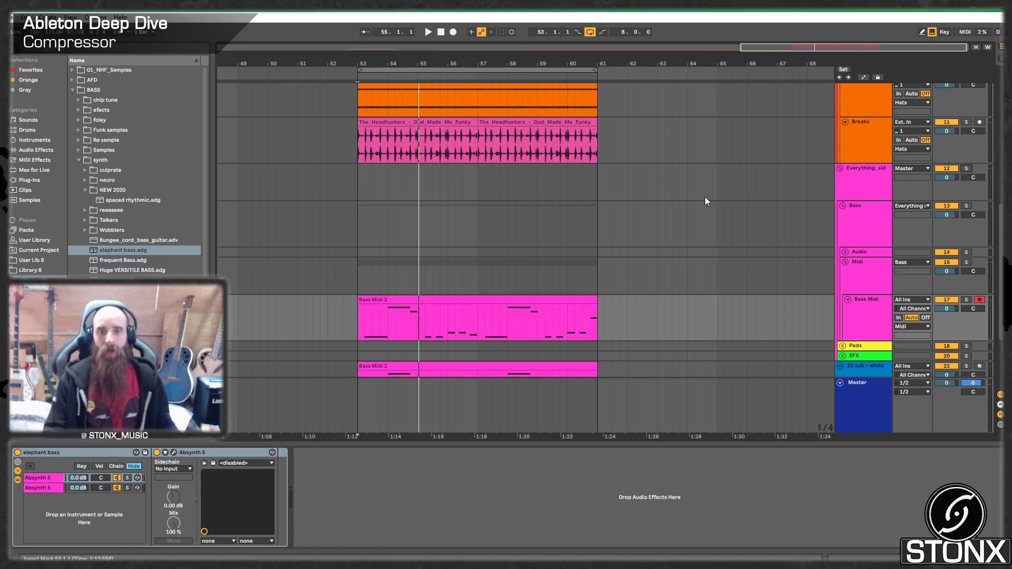
left_click(356, 183)
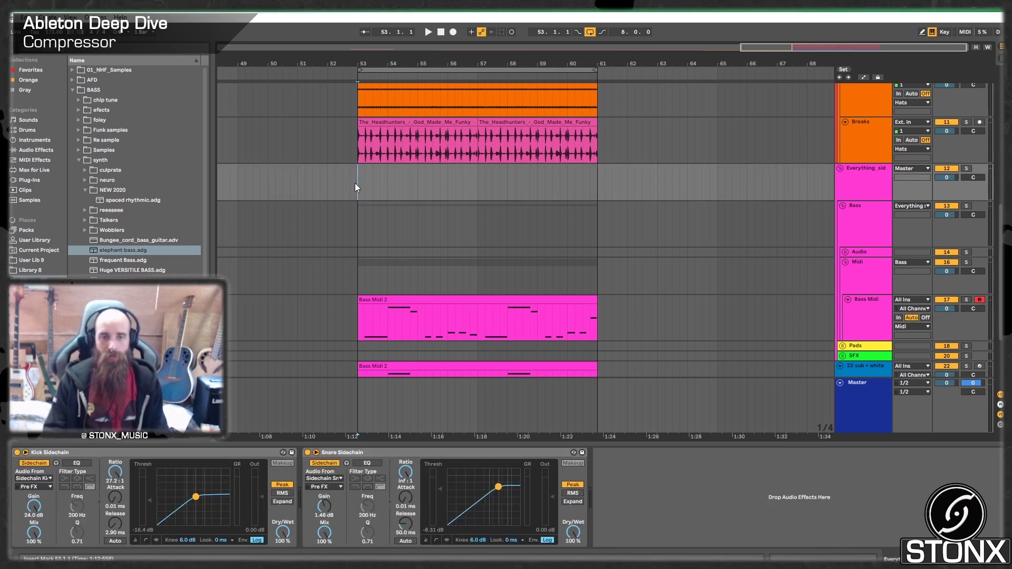
key("space")
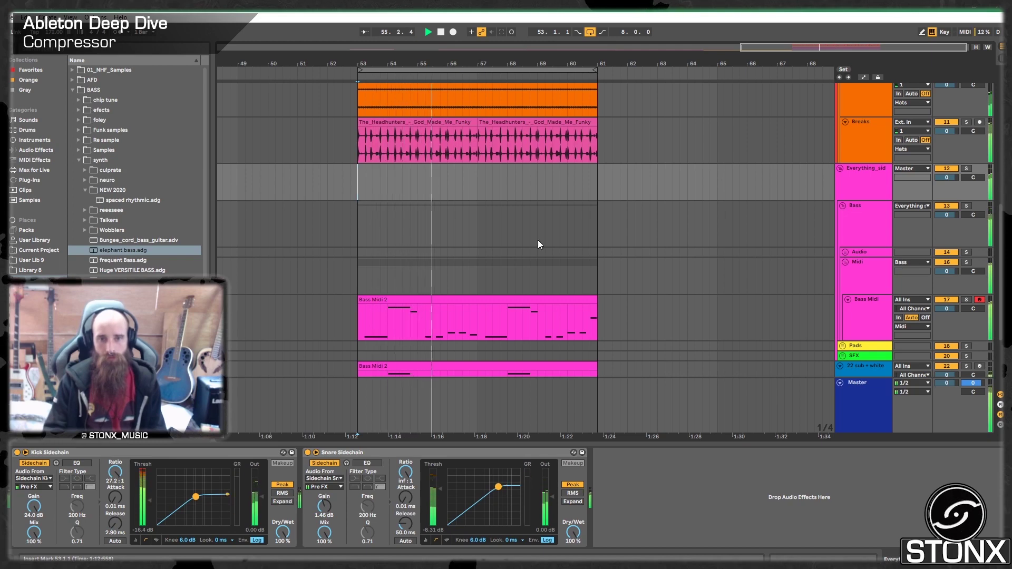
left_click(851, 185)
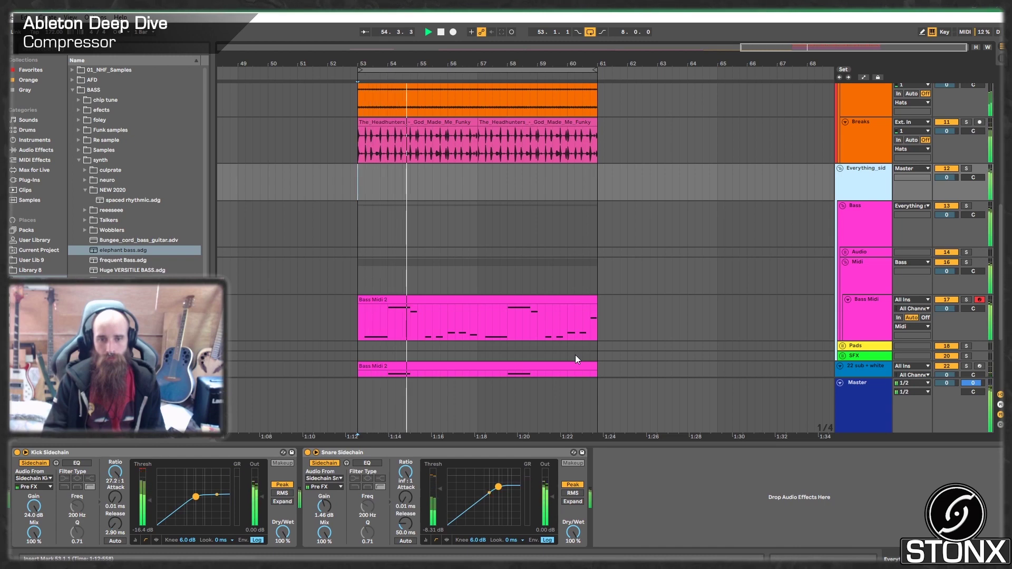
Lower the threshold of the Everything_sid group's Snare Sidechain compressor to -16.8 dB and play the loop to check it
key("space")
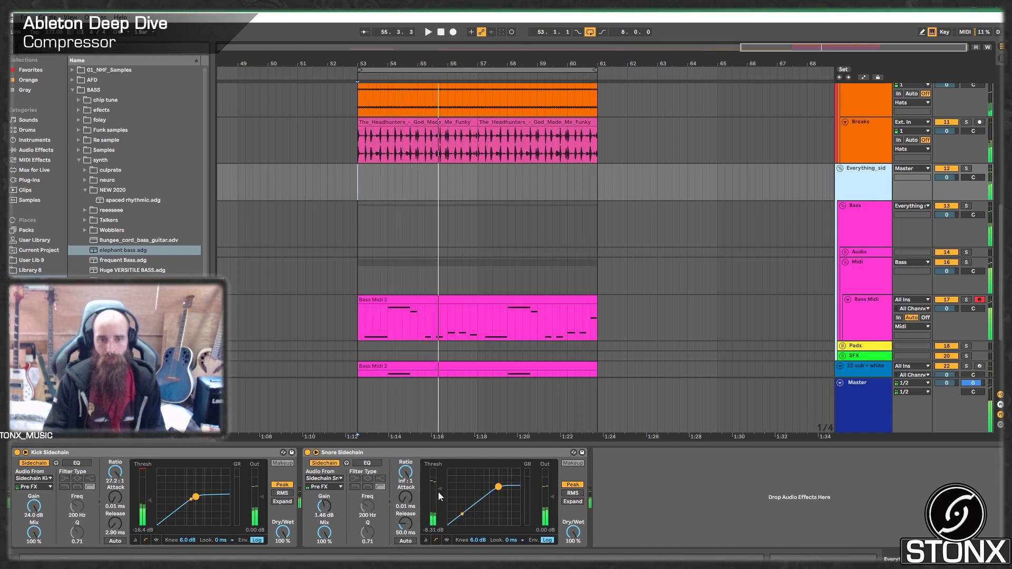
left_click_drag(438, 492, 439, 501)
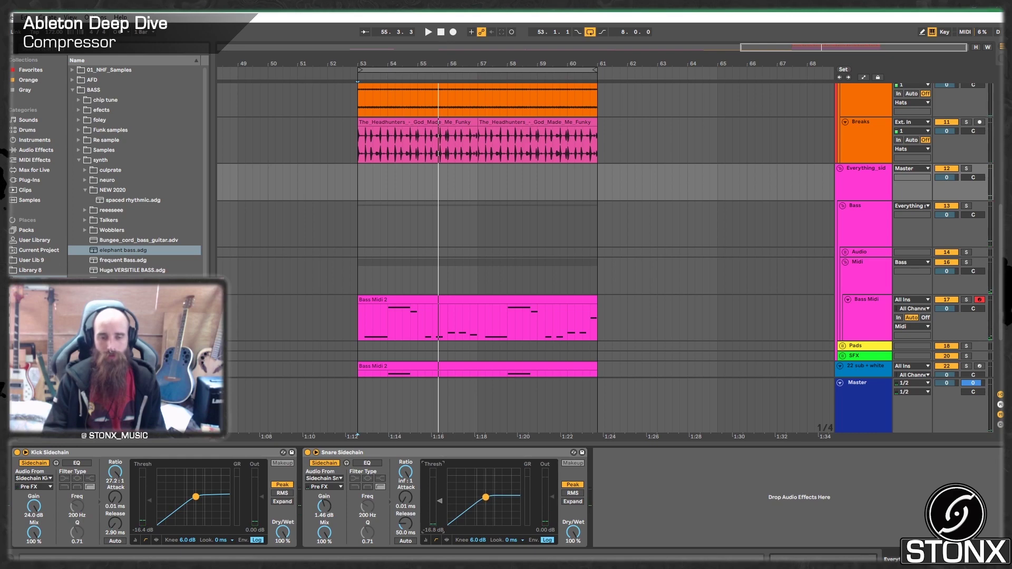
key("space")
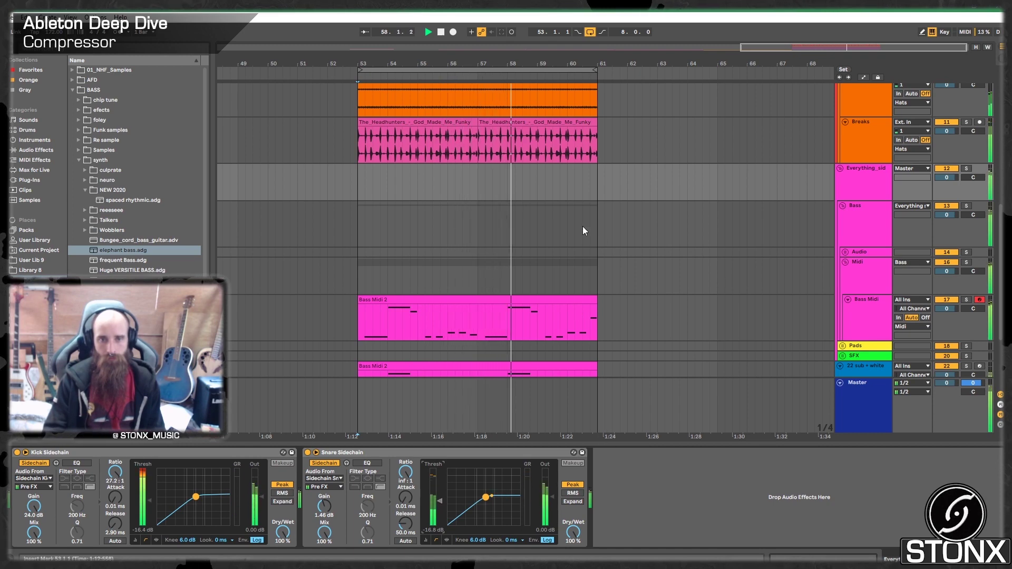
key("space")
Consolidate the two Headhunters clips on the Breaks track into one clip spanning bars 53 to 61
scroll(584, 229, "up", 1)
left_click(574, 175)
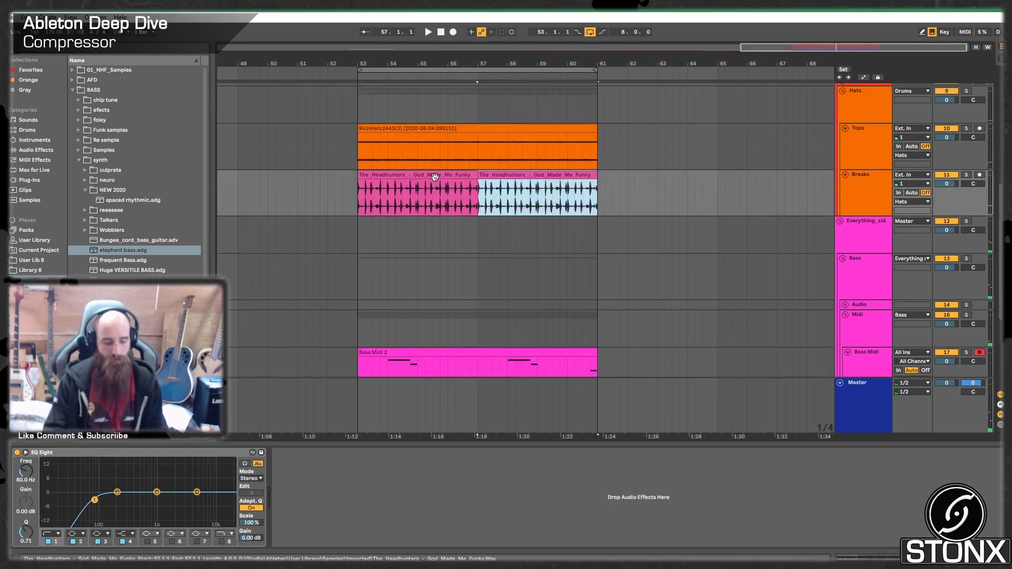
left_click(437, 183, "shift")
key("ctrl+j")
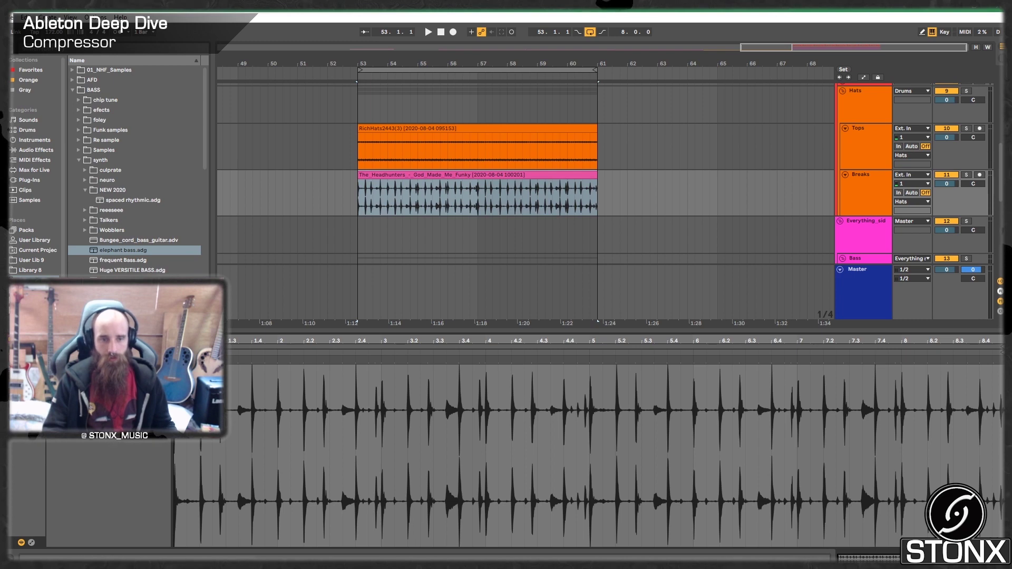
Set the consolidated Breaks clip's transient preservation to 1/16 during playback
key("space")
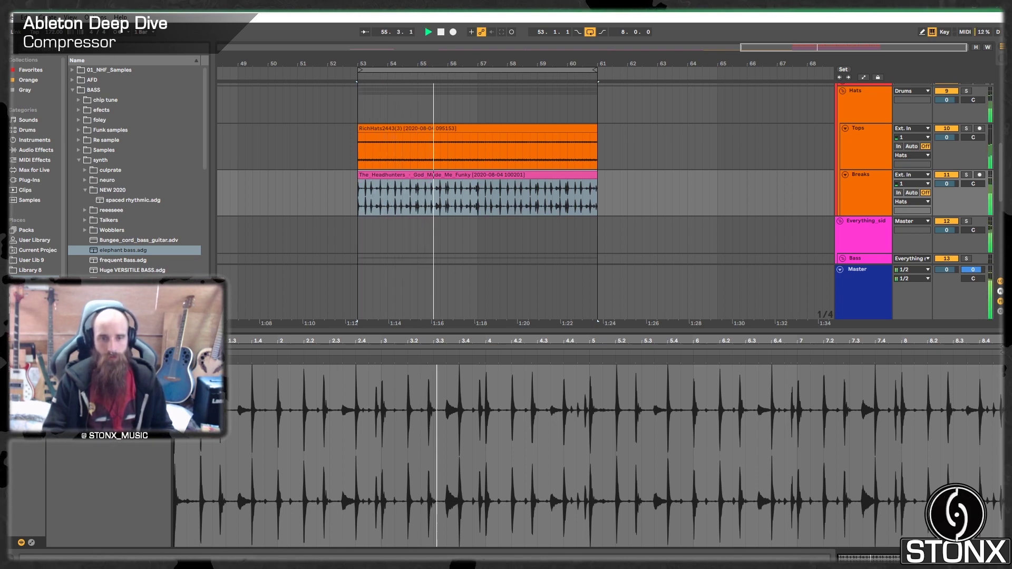
left_click(119, 450)
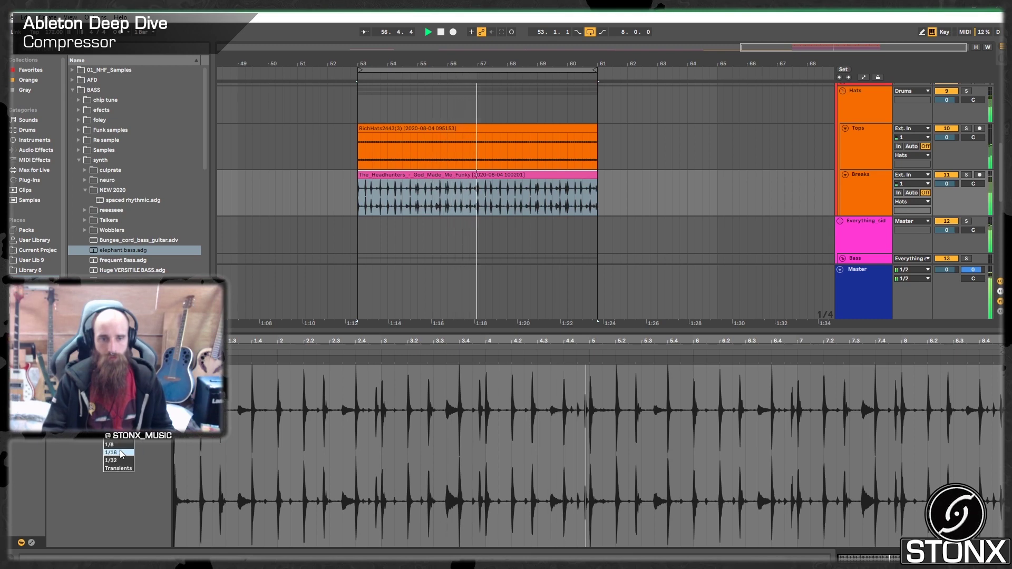
left_click(119, 452)
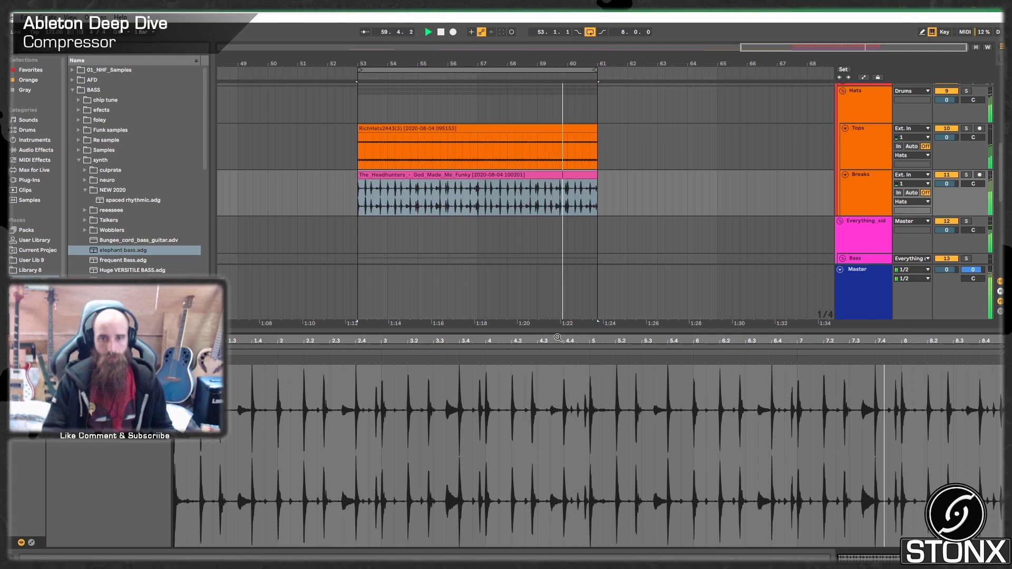
Hide the clip view and pan the Tops track to 14L and the Breaks track to 14R
key("ctrl+alt+l")
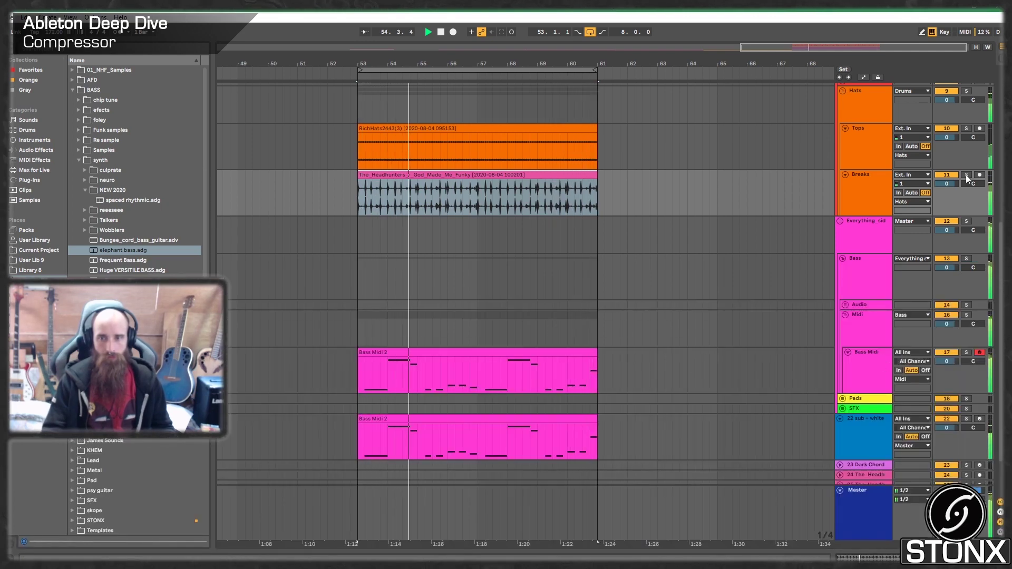
left_click_drag(972, 183, 973, 148)
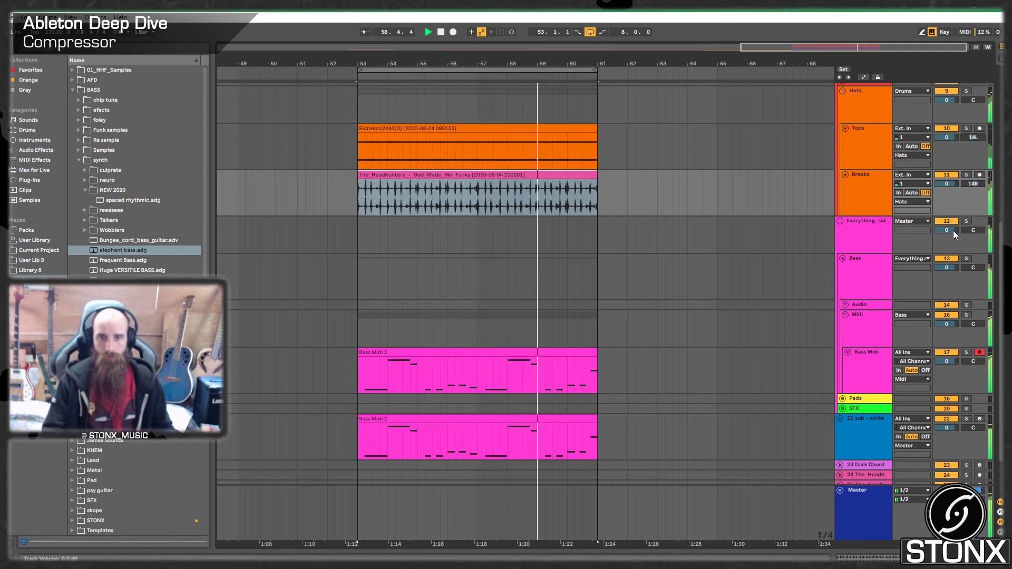
Solo the 22 sub + white track, play it from just before bar 53, and clear its solo
left_click(871, 429)
left_click(966, 419)
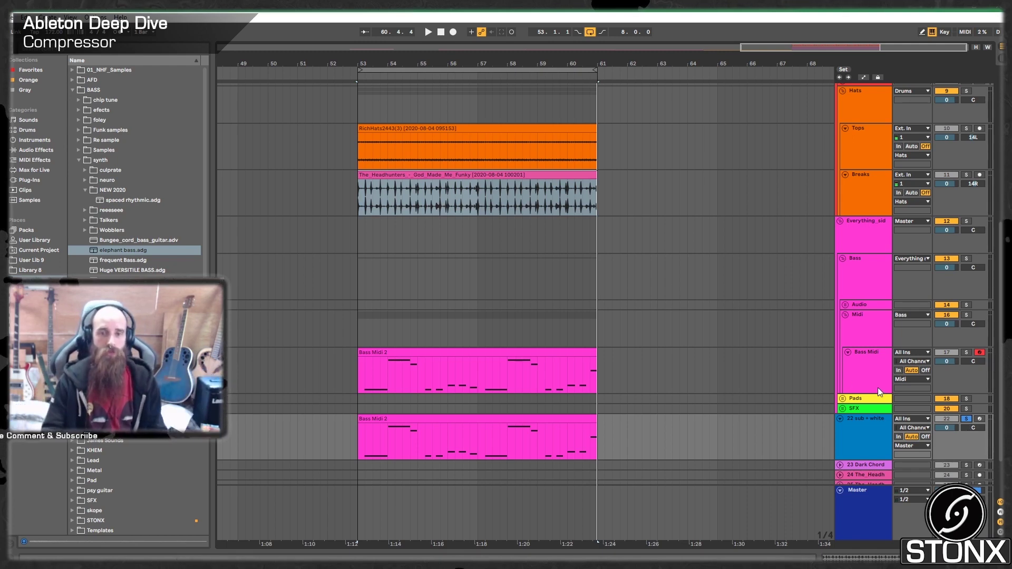
left_click(352, 332)
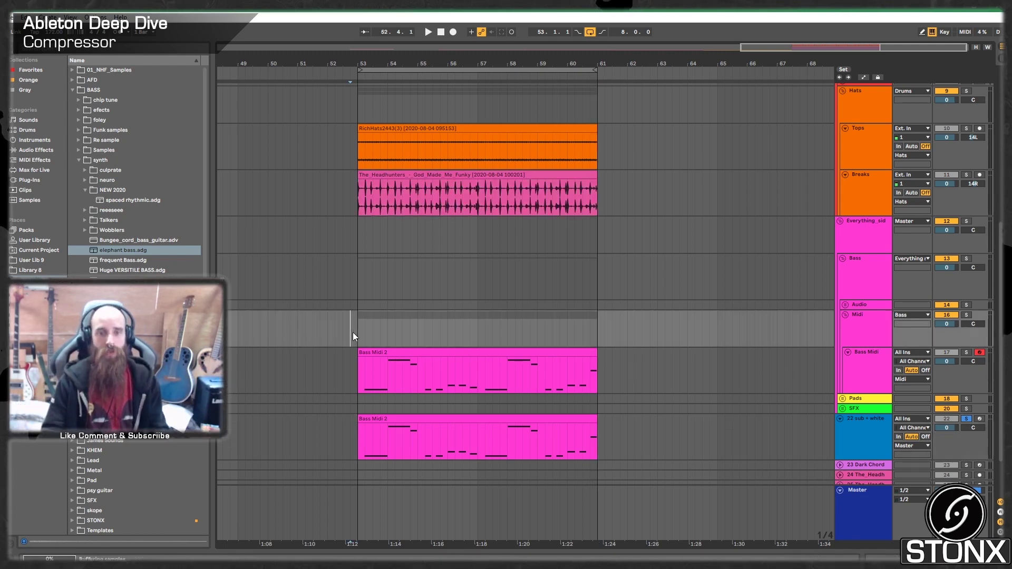
key("space")
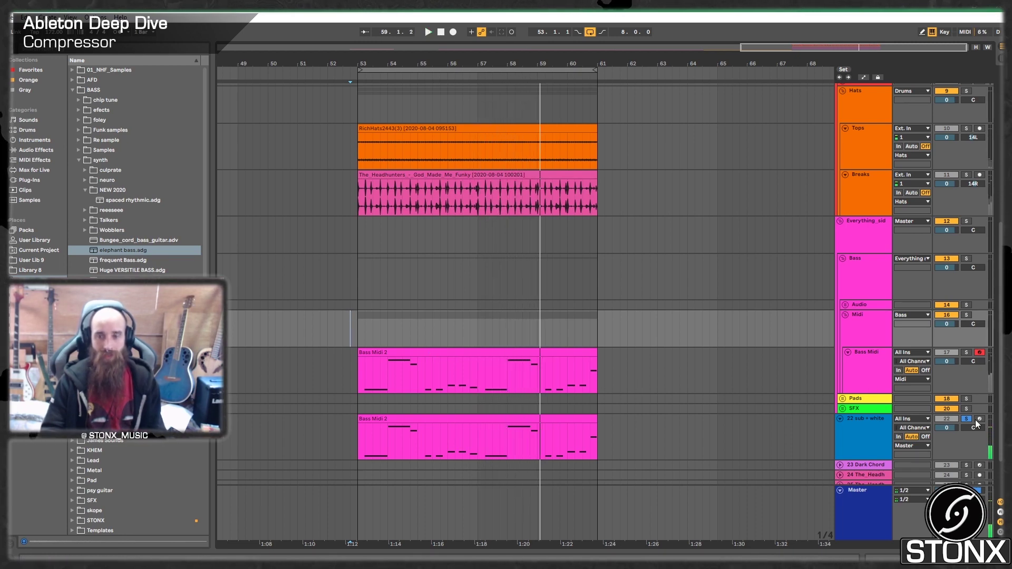
Create an empty eight-bar MIDI clip on the Bass Midi track at bar 65 and loop bars 65 to 73
scroll(675, 356, "up", 8)
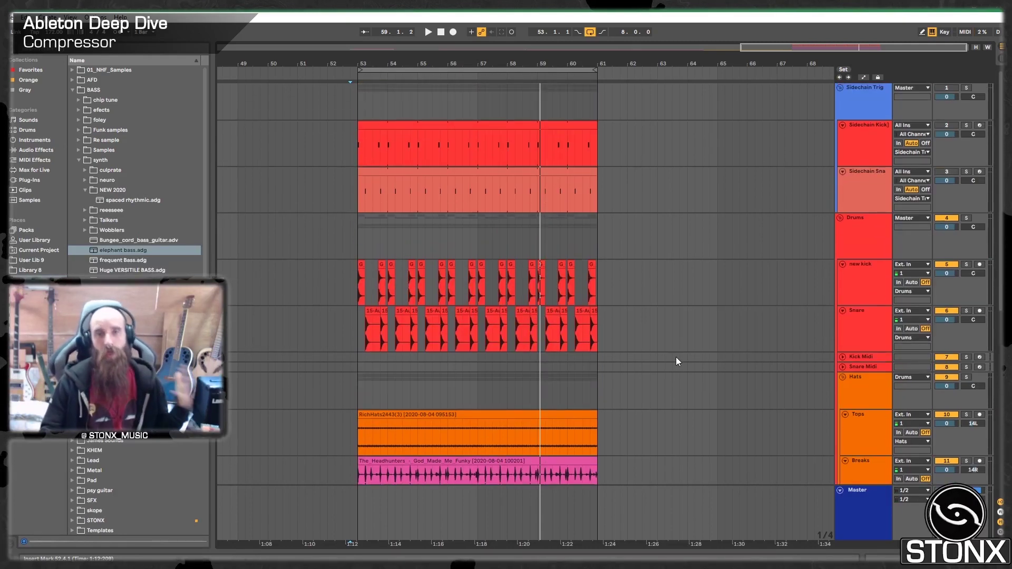
scroll(676, 356, "down", 8)
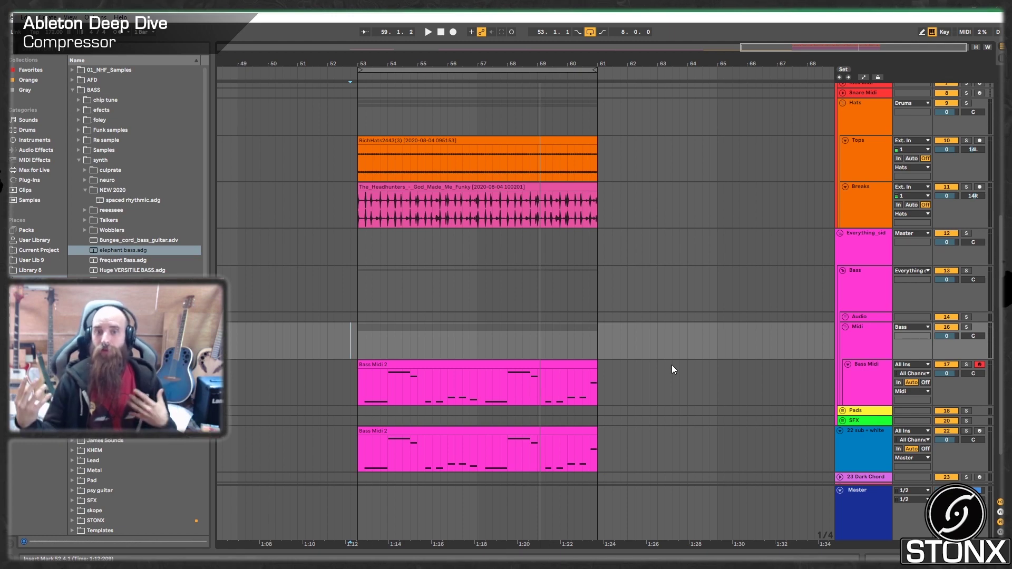
scroll(671, 364, "up", 1)
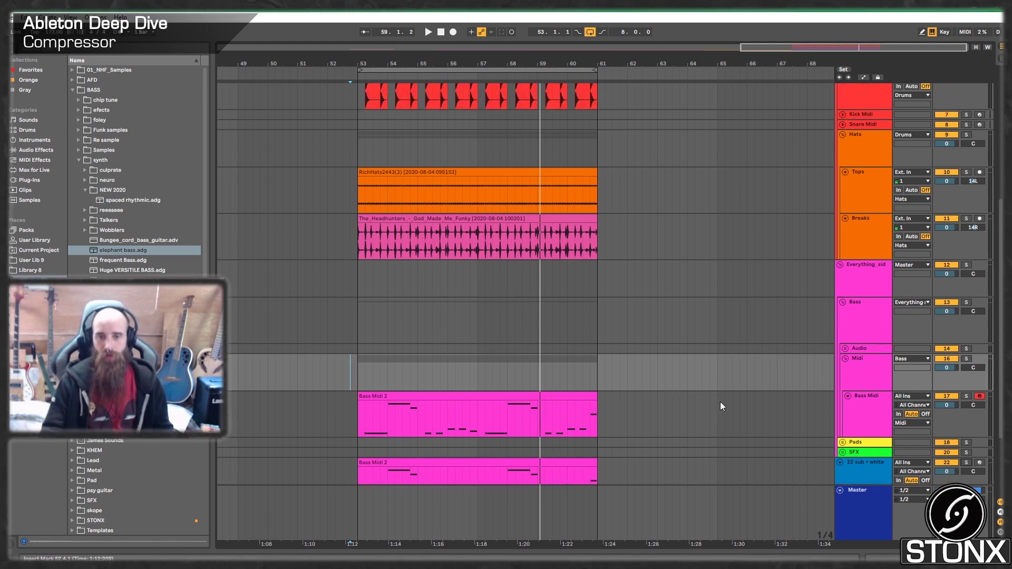
left_click_drag(720, 402, 792, 406)
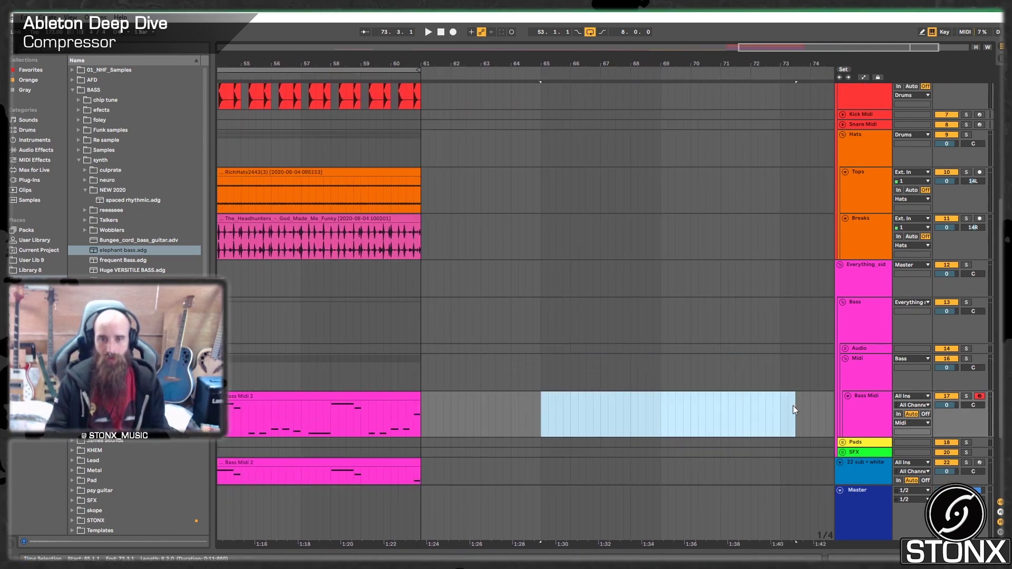
key("ctrl+shift+m")
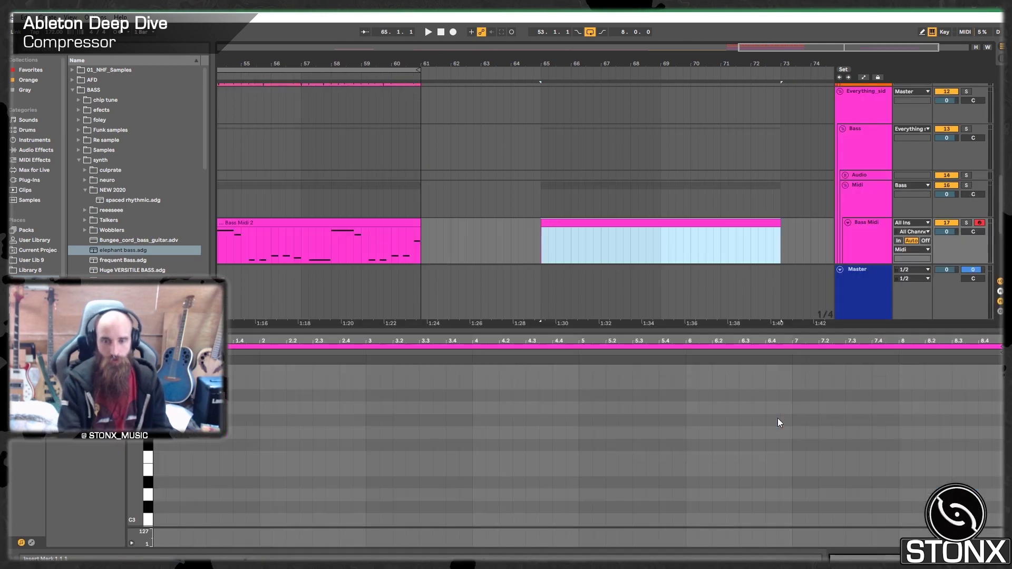
key("ctrl+l")
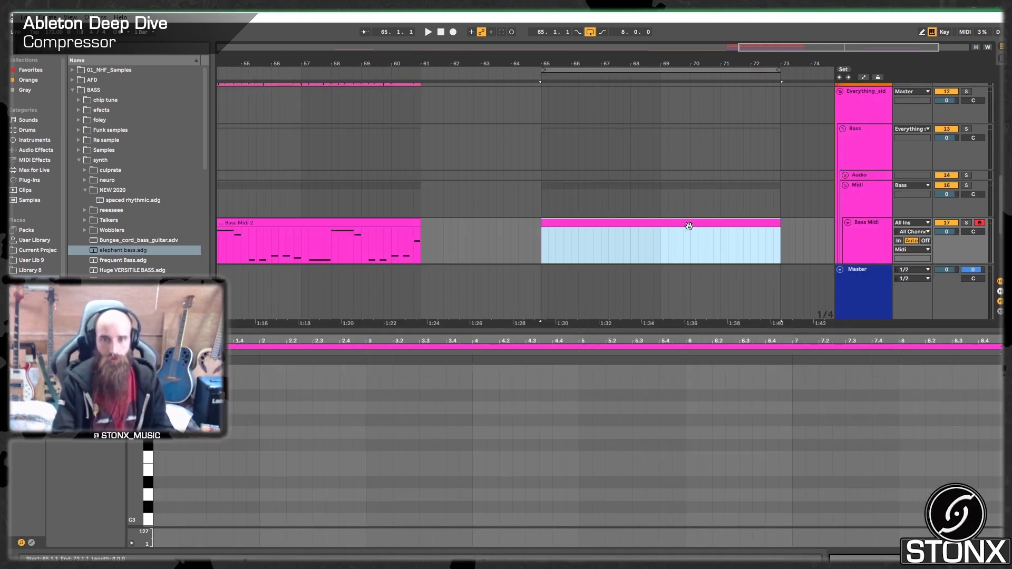
left_click_drag(686, 330, 714, 501)
Copy the kick, snare, Tops and Breaks clips to bars 65 to 73 and play the new section
scroll(593, 305, "up", 6)
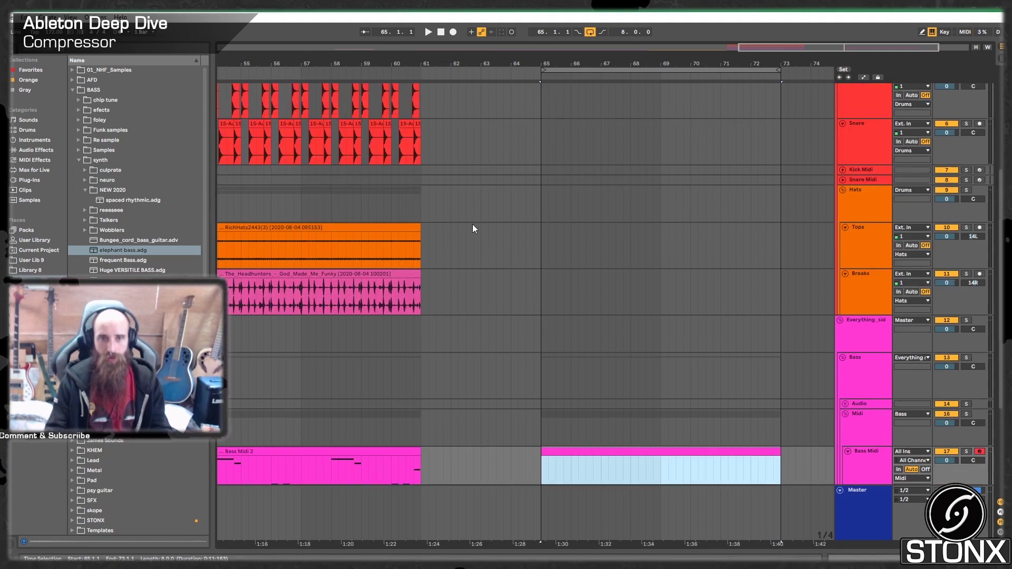
left_click_drag(786, 46, 712, 46)
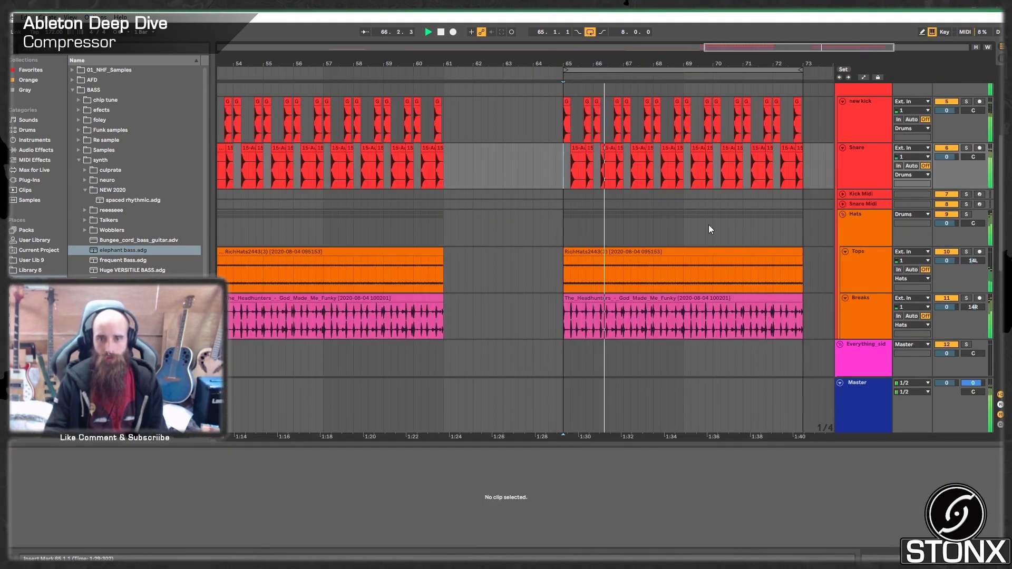
scroll(737, 158, "right", 5)
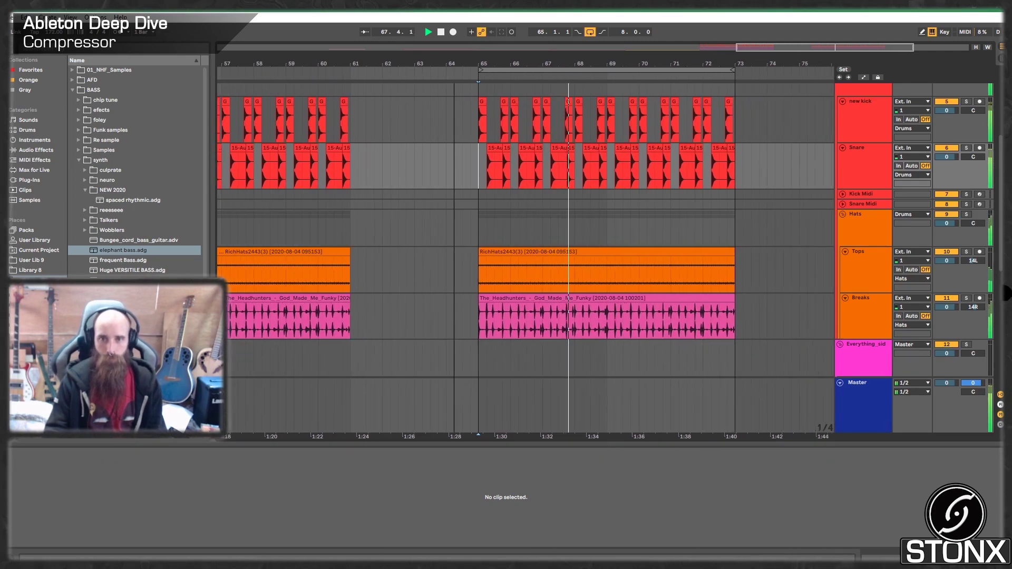
Replace the empty Bass Midi clip with a newly recorded eight-bar bass line starting at bar 65
scroll(696, 217, "down", 10)
left_click(624, 183)
key("space")
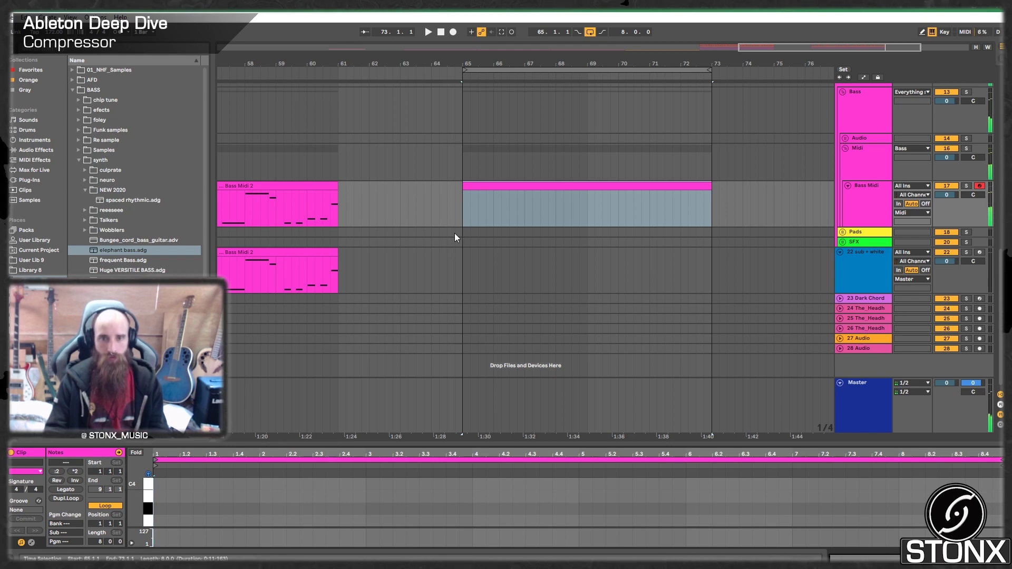
left_click(458, 203)
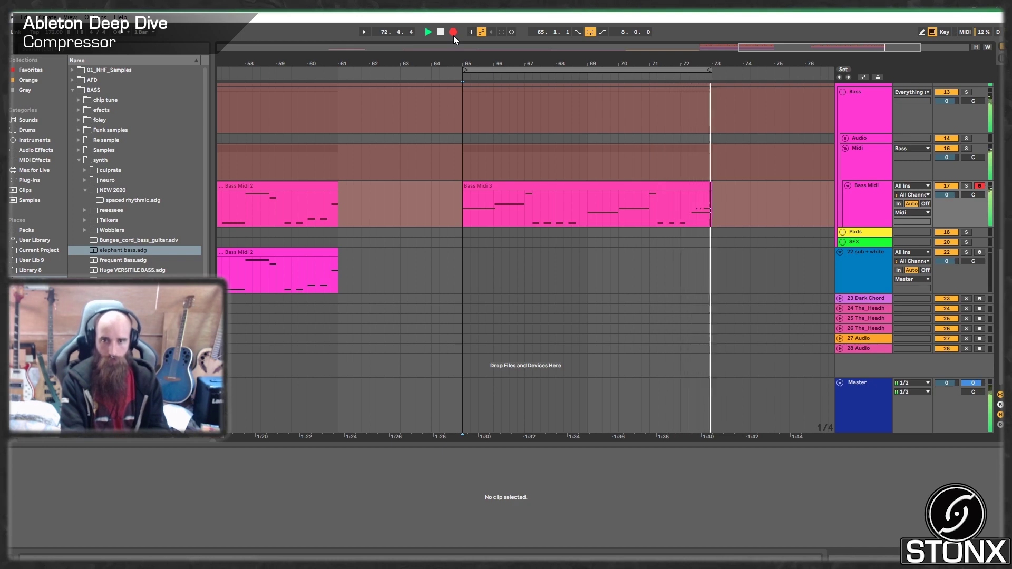
key("space")
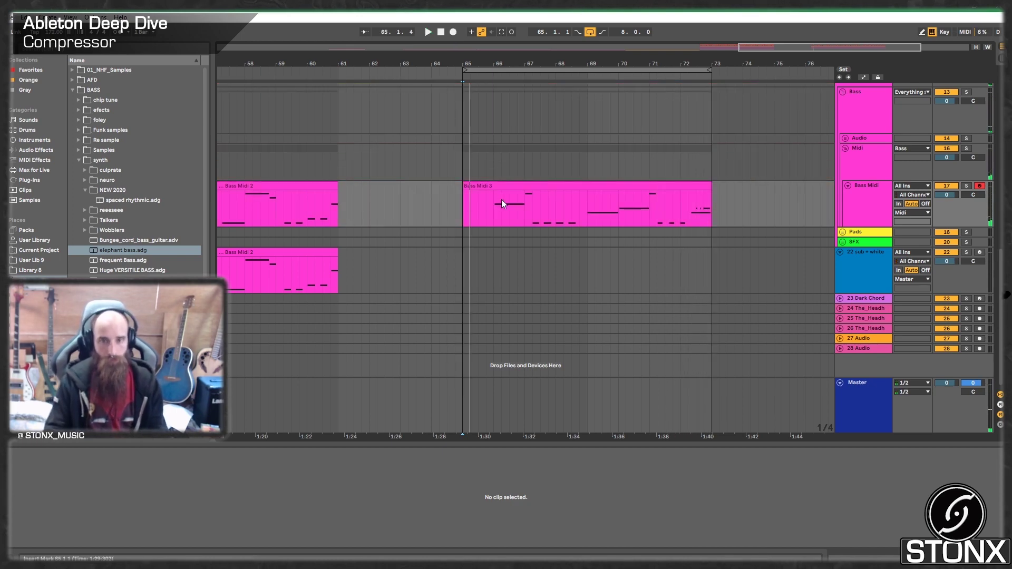
In the new Bass Midi clip at bar 65, turn each run of short low notes into one sustained note
left_click(551, 189)
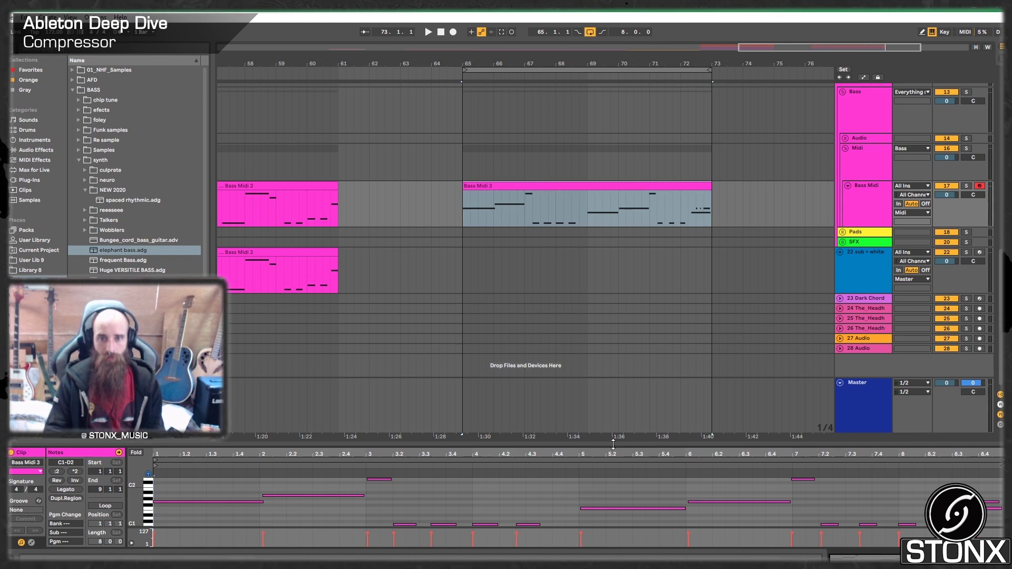
left_click_drag(602, 440, 479, 334)
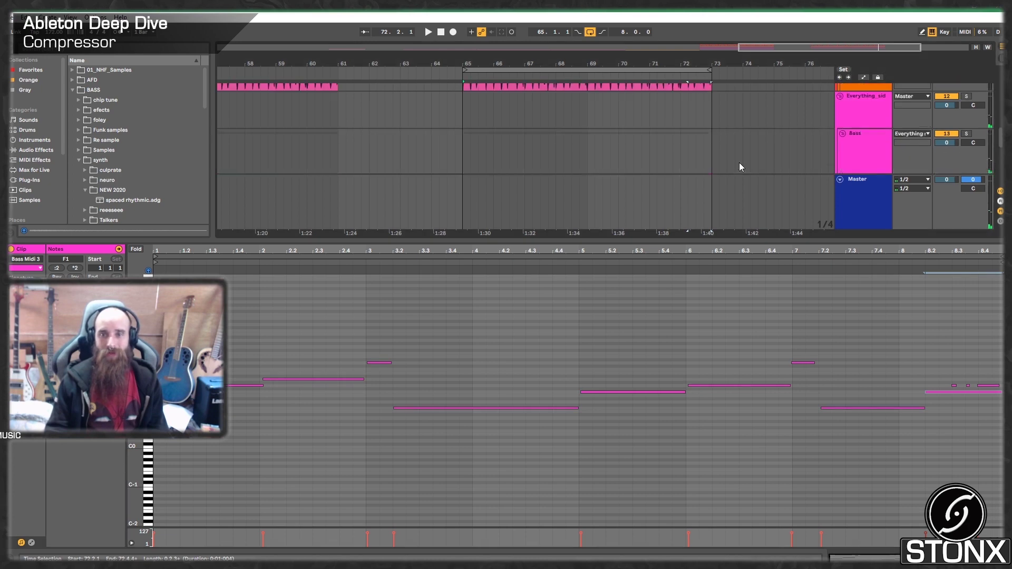
Create an empty eight-bar MIDI clip on the Sidechain Kick track from bar 65 to 73
scroll(738, 163, "up", 10)
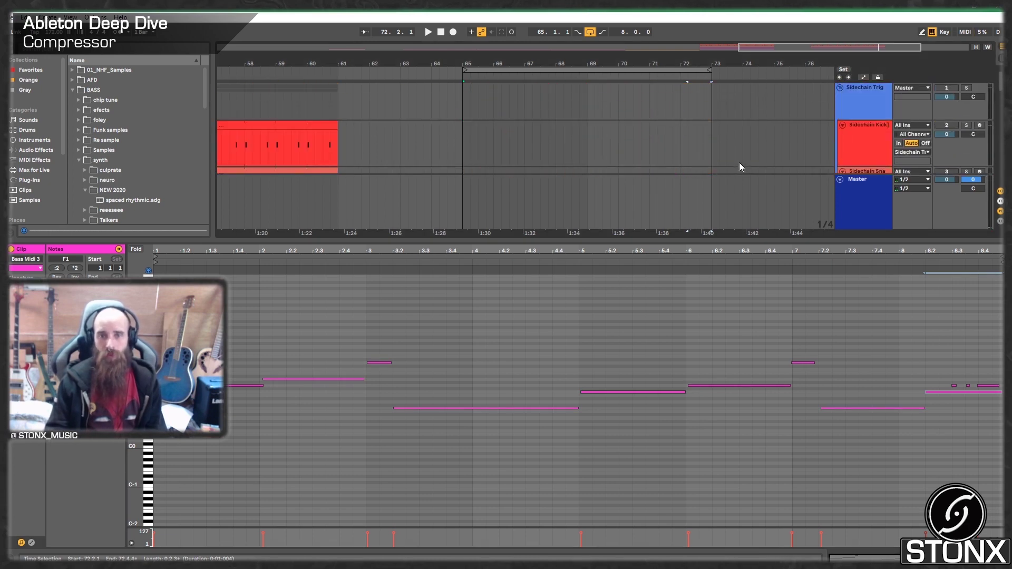
scroll(495, 113, "down", 2)
scroll(561, 123, "down", 2)
scroll(561, 123, "up", 2)
scroll(561, 123, "down", 2)
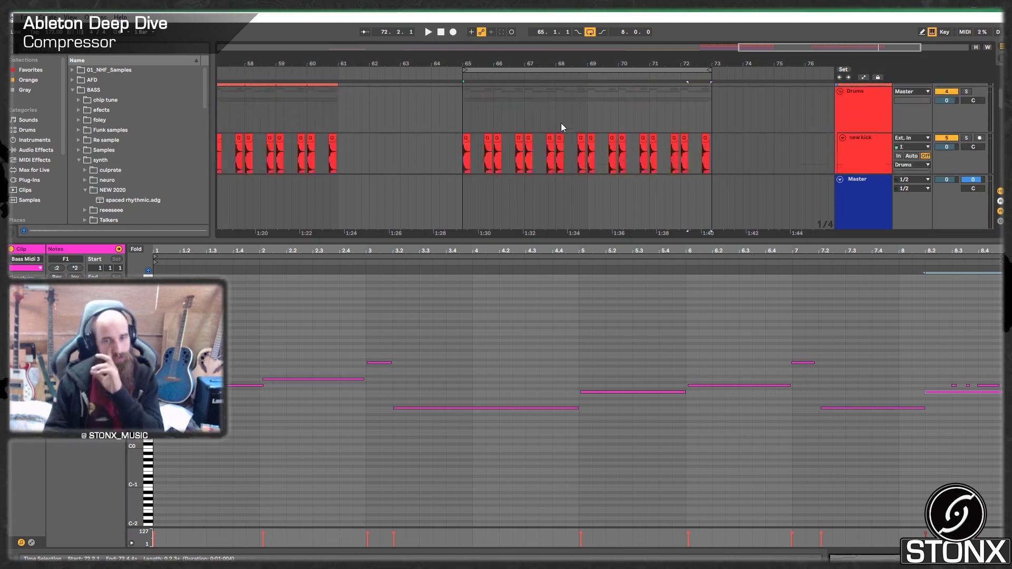
scroll(561, 124, "up", 4)
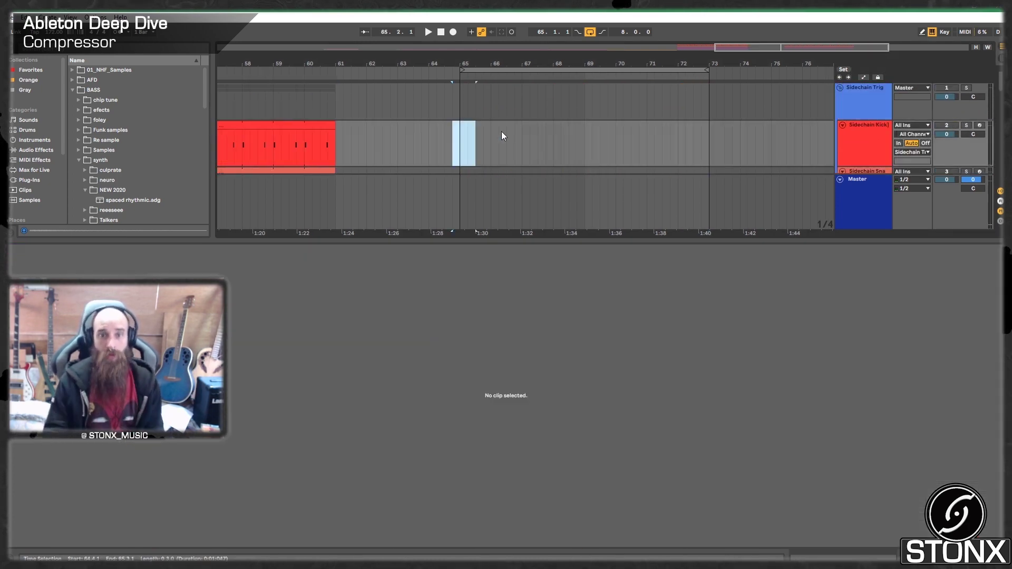
left_click(535, 130)
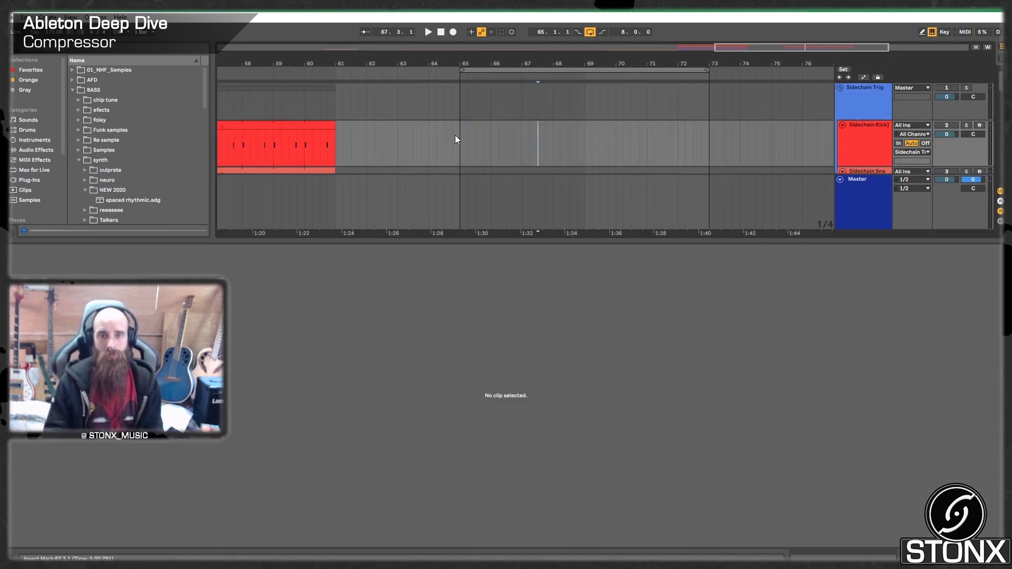
left_click_drag(460, 136, 707, 137)
key("ctrl+shift+m")
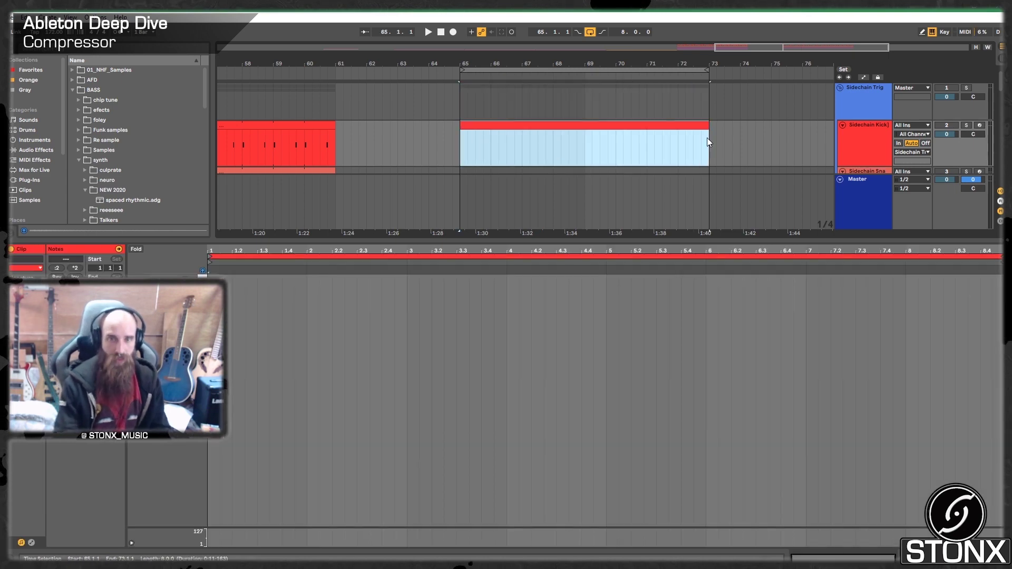
Fill the new Sidechain Kick clip with C1 trigger notes two beats apart across all eight bars
double_click(214, 278)
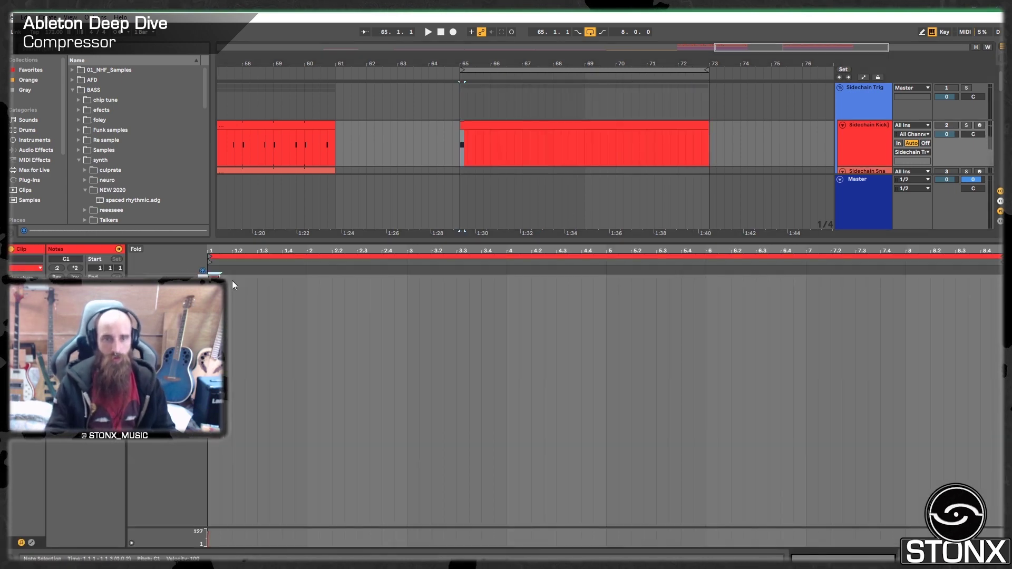
mouse_move(229, 283)
left_mouse_down()
mouse_move(282, 283)
mouse_move(212, 276)
left_mouse_up()
key("ctrl+d")
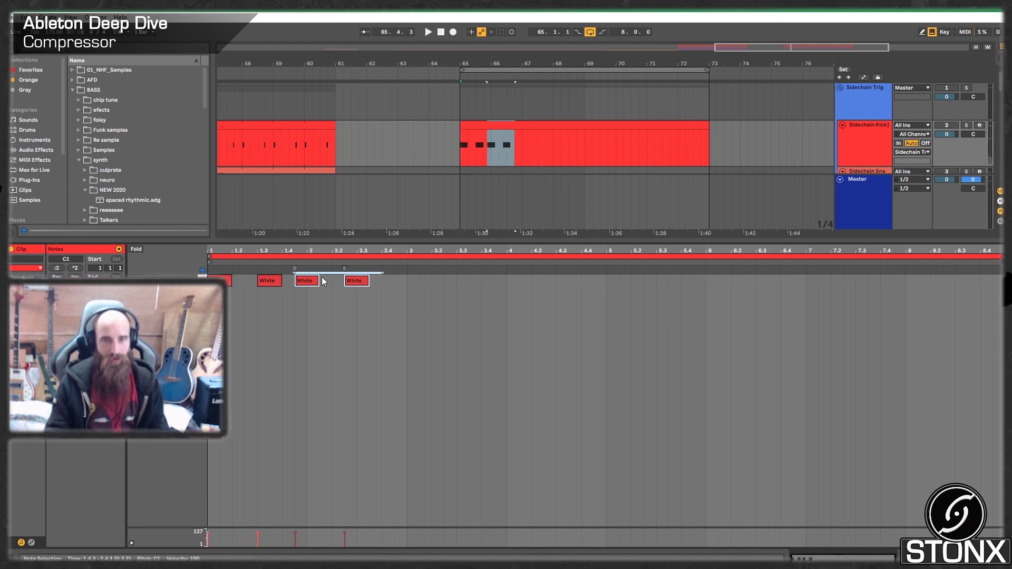
key("Right")
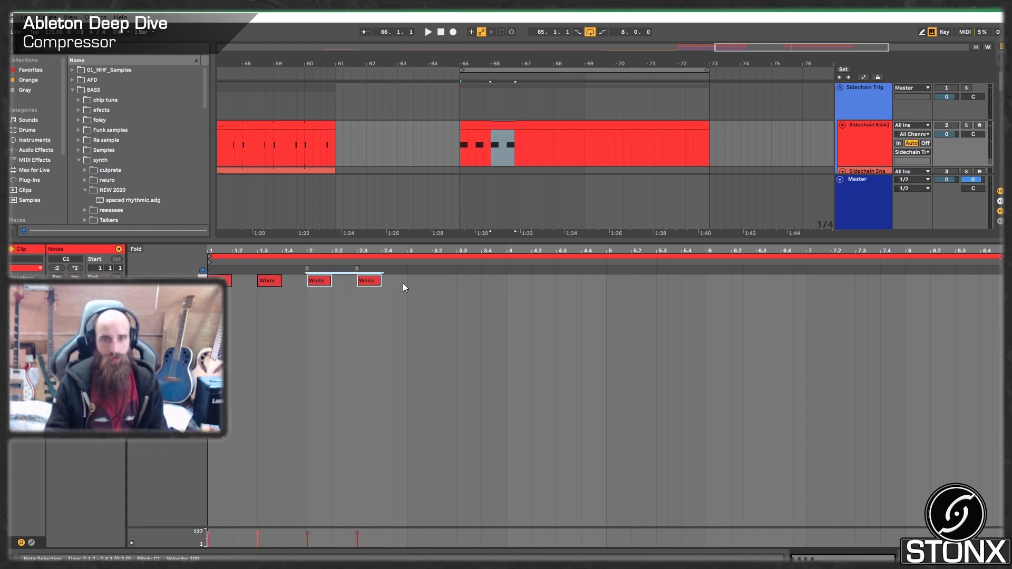
key("ctrl+a")
key("ctrl+d")
key("ctrl+d")
key("ctrl+d")
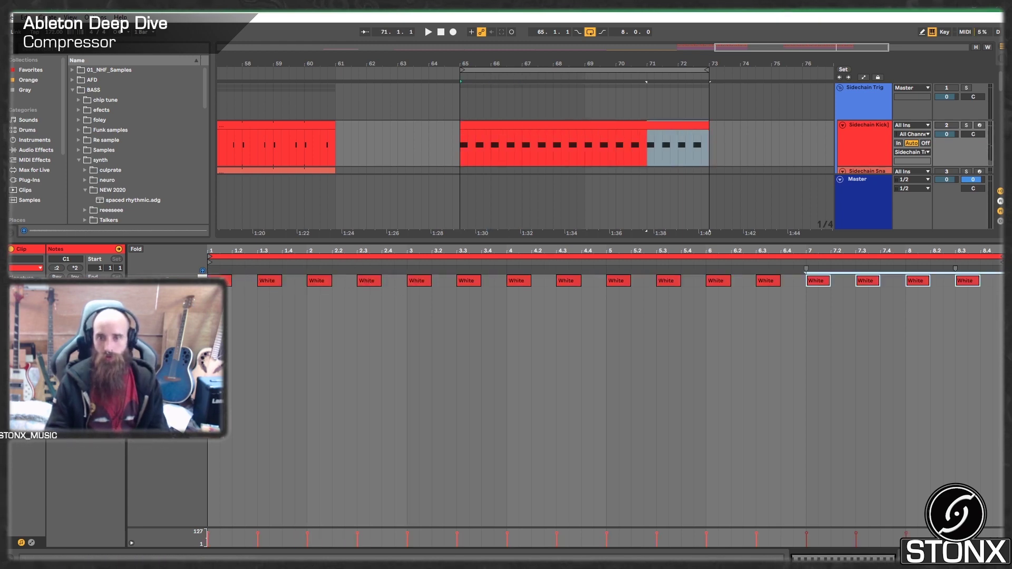
Add short extra trigger notes at 1.2.3, 2.2.3 and 3.4.3 in the clip, checking them with playback
key("space")
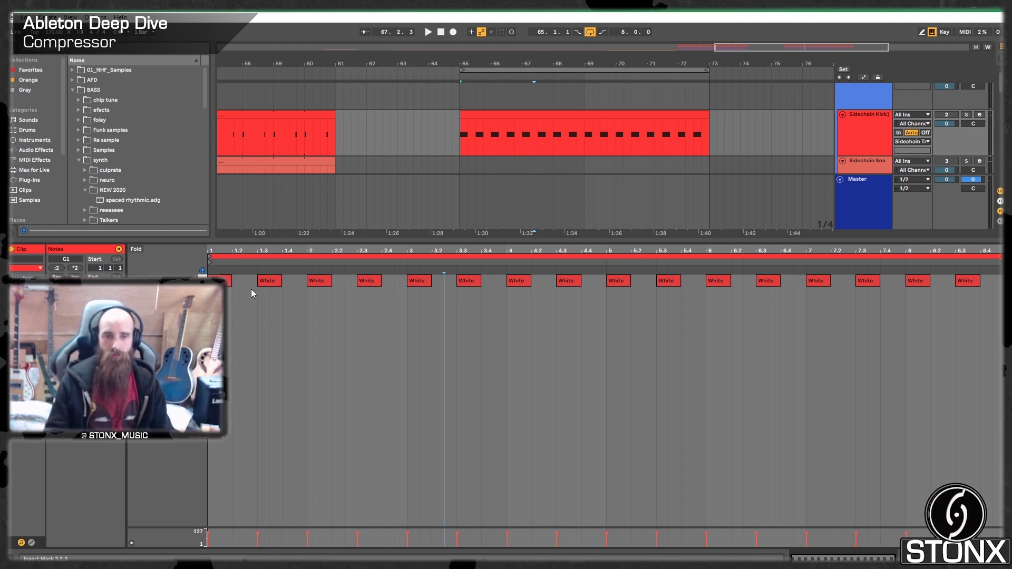
double_click(251, 281)
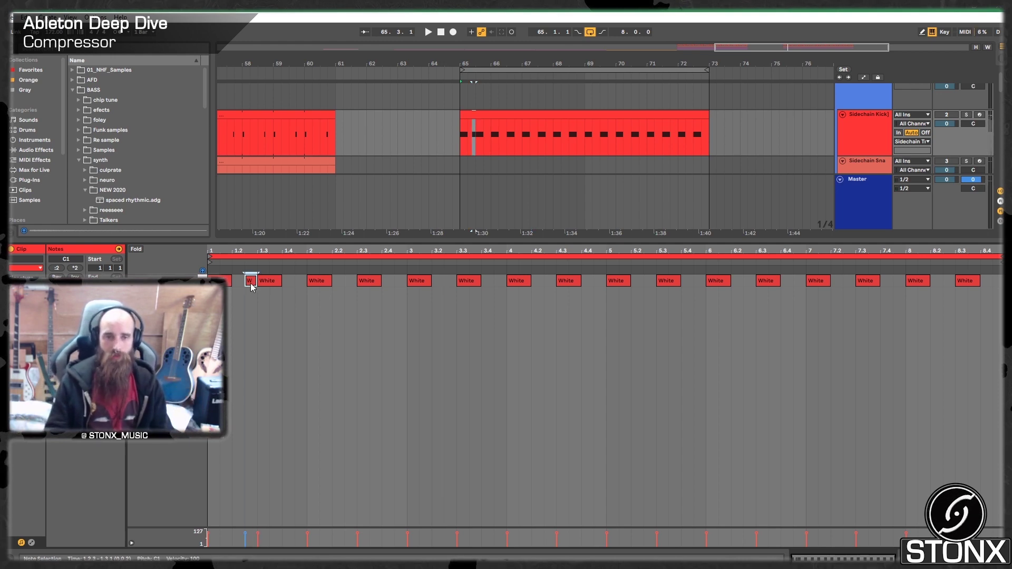
double_click(353, 282)
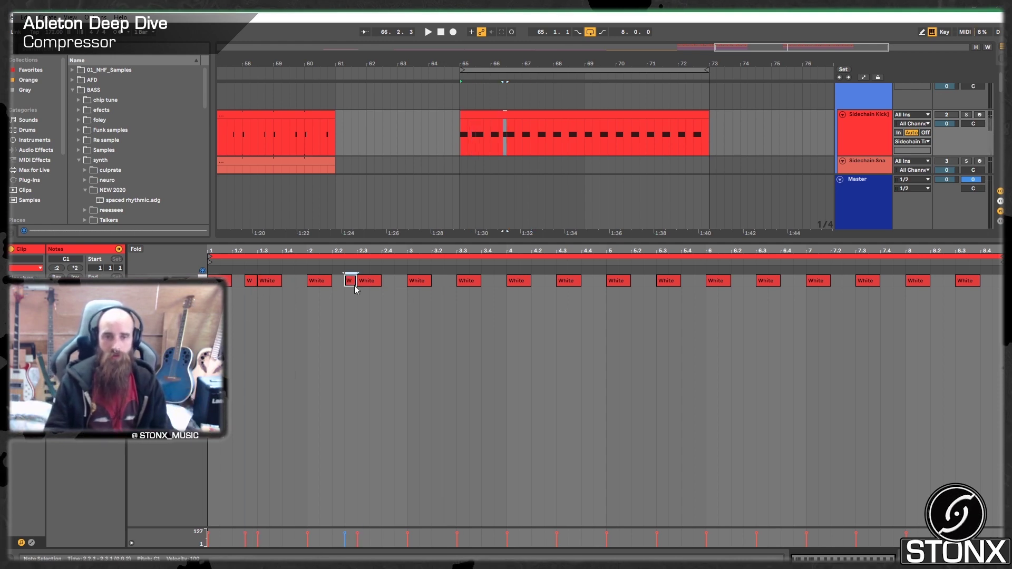
double_click(504, 281)
key("space")
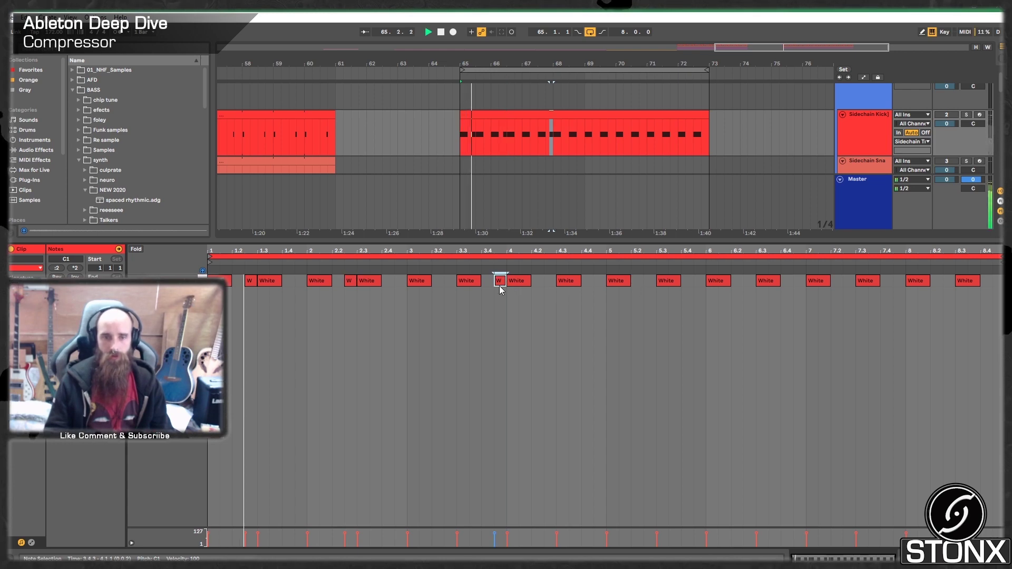
key("space")
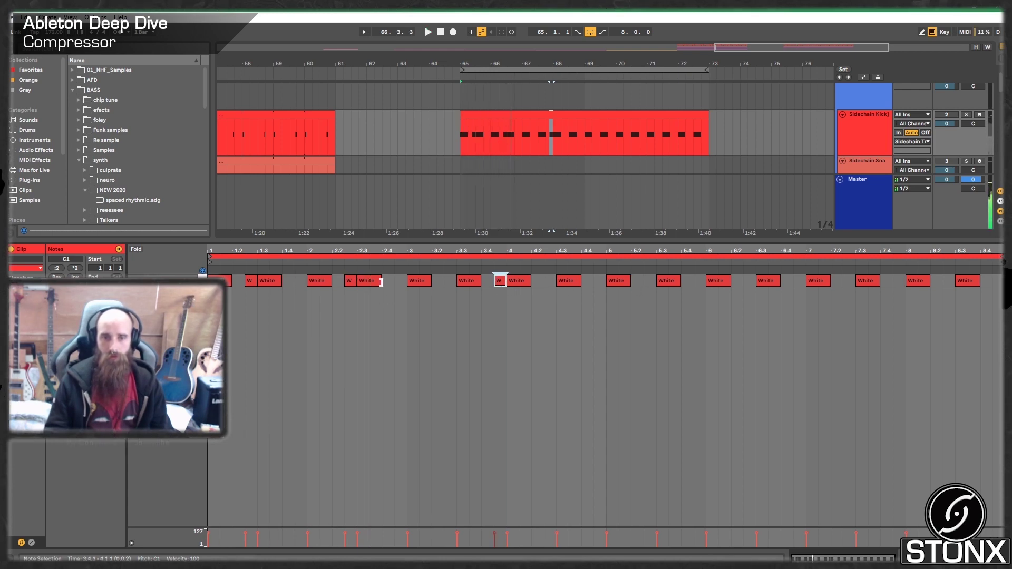
Shorten the trigger note at 2.3, add short notes from 2.3.3 through 2.4.3, and play the section
left_click_drag(380, 280, 369, 281)
left_click(379, 281)
double_click(379, 281)
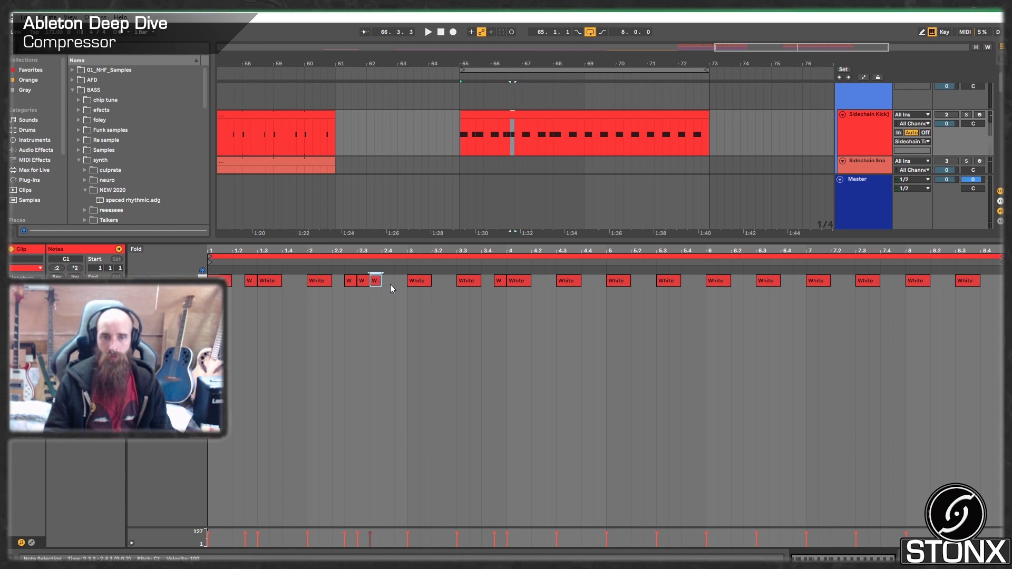
double_click(388, 281)
key("space")
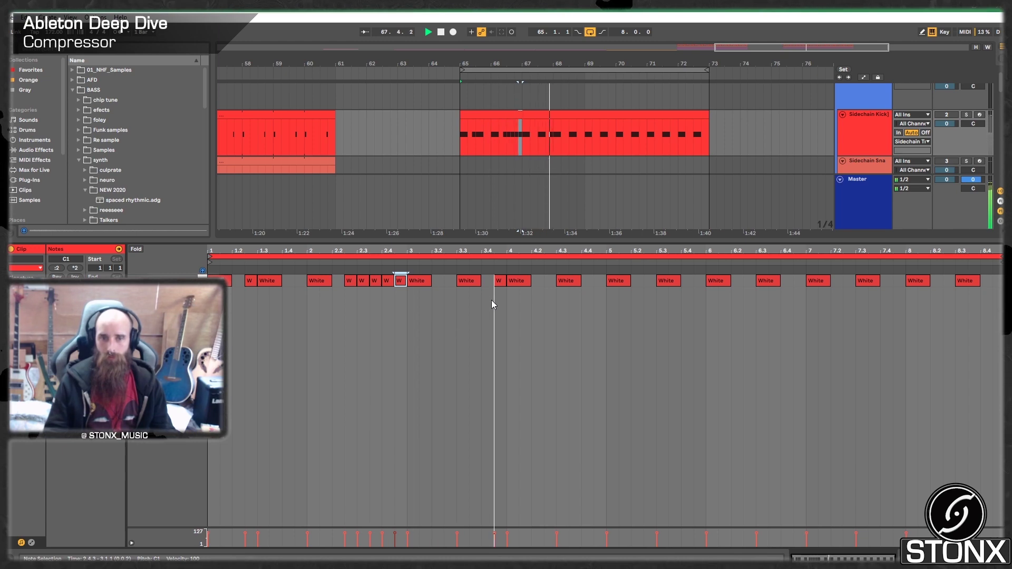
Add short trigger notes at 3.2.3 and 4.2.3, delete the one at 2.4.3, and play again
double_click(449, 281)
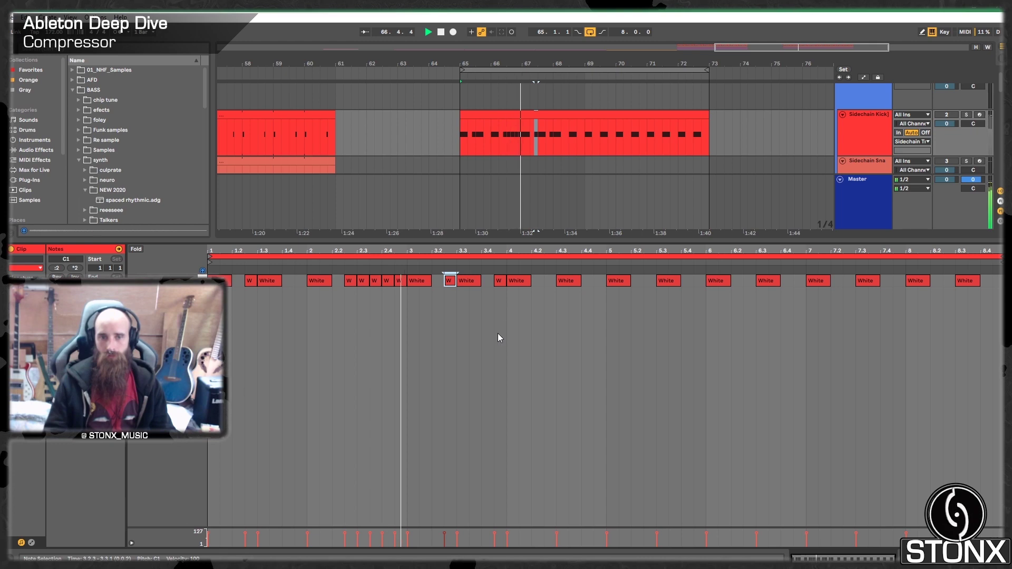
double_click(549, 281)
double_click(404, 282)
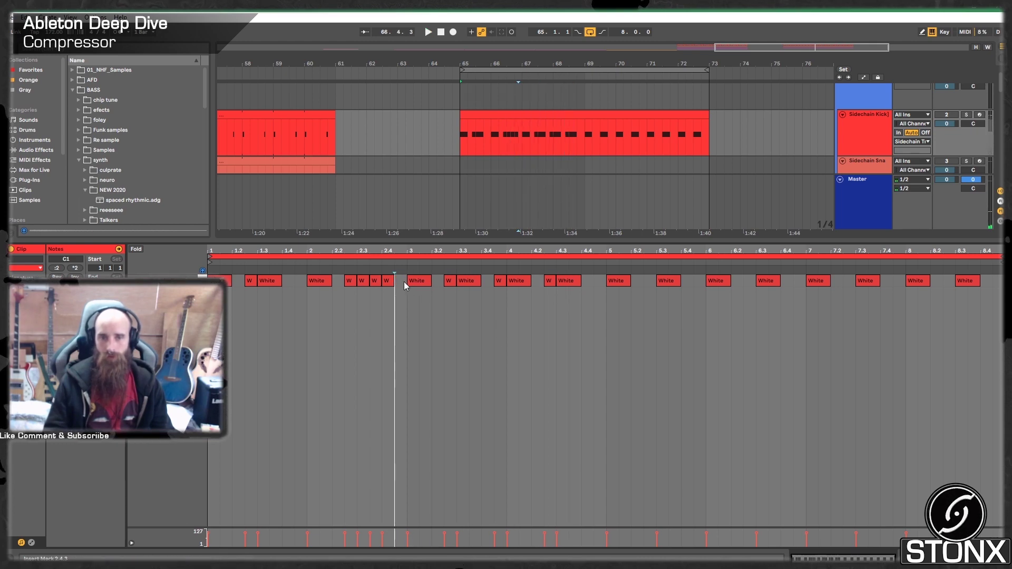
key("space")
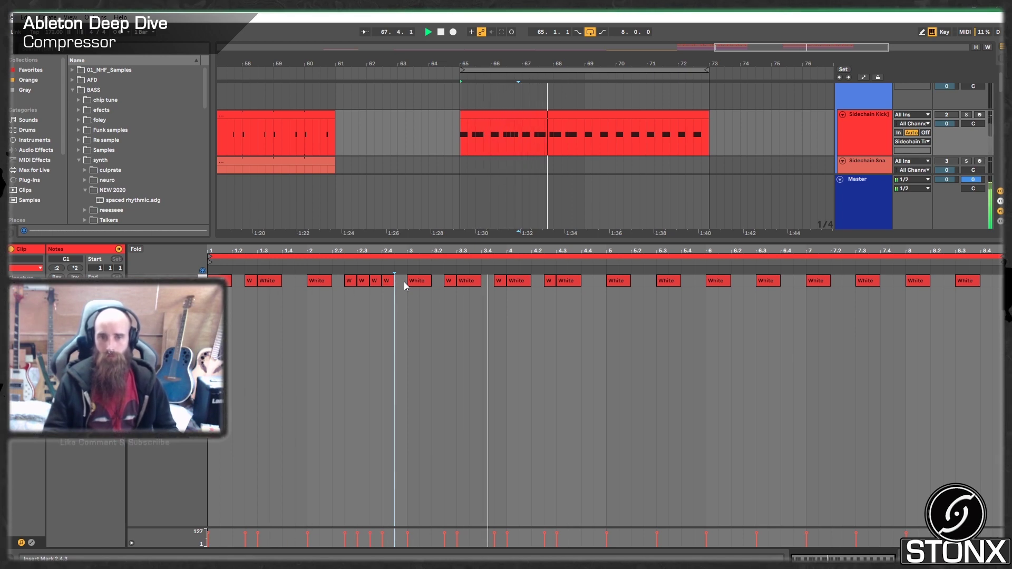
Delete the trigger note at 3.2.3, add short notes from 5.2 to 5.3.3 and at 6.2.3 and 7.4.3, and shrink the note editor
left_click(449, 281)
key("space")
double_click(449, 284)
key("space")
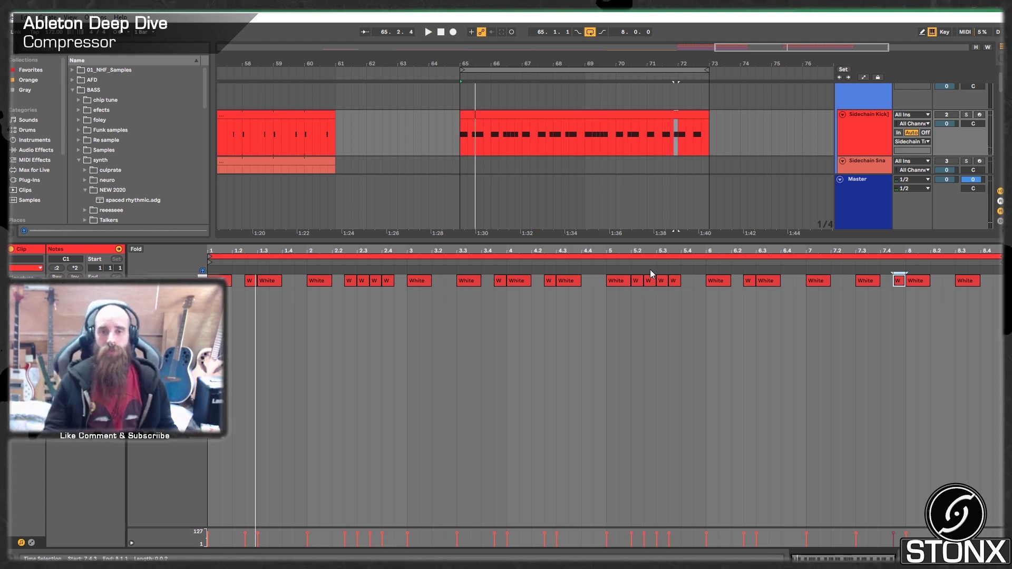
left_click_drag(637, 239, 621, 445)
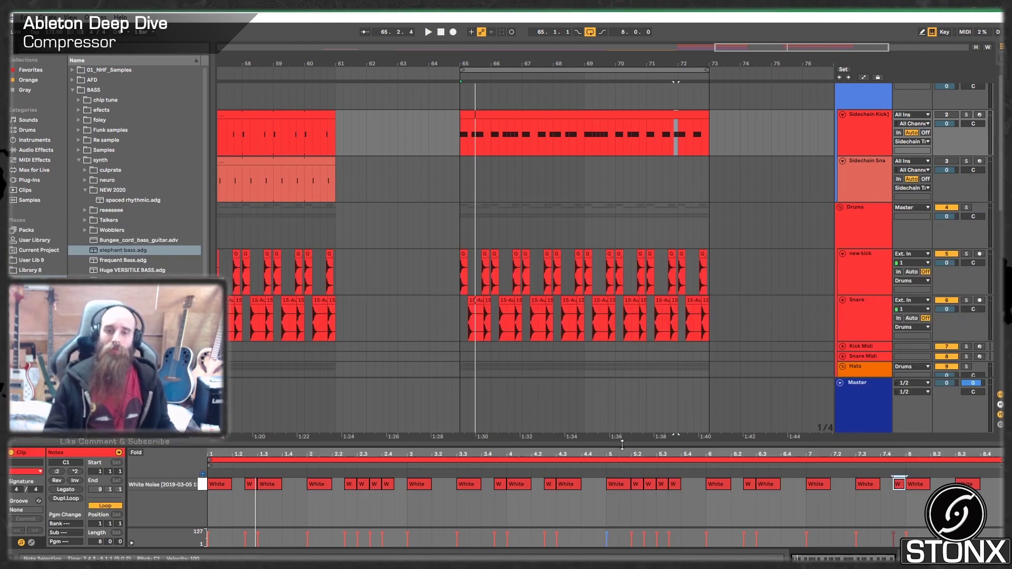
scroll(569, 320, "down", 5)
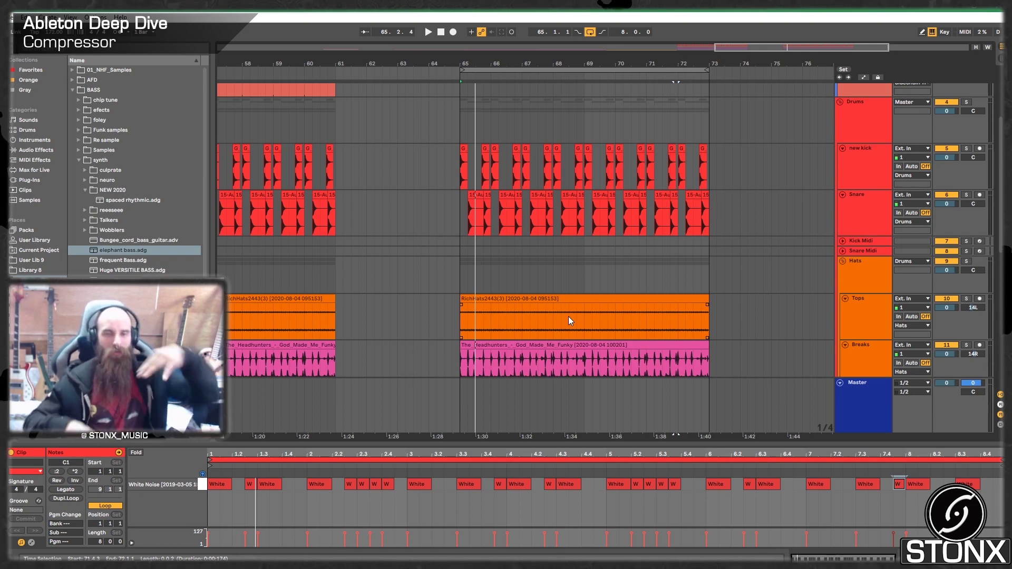
scroll(568, 316, "down", 10)
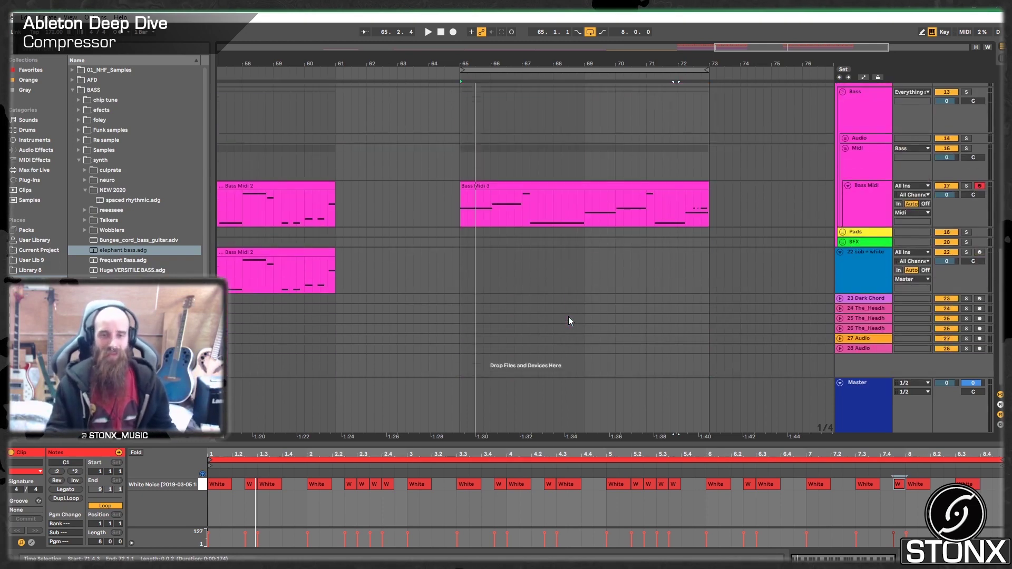
left_click(857, 296)
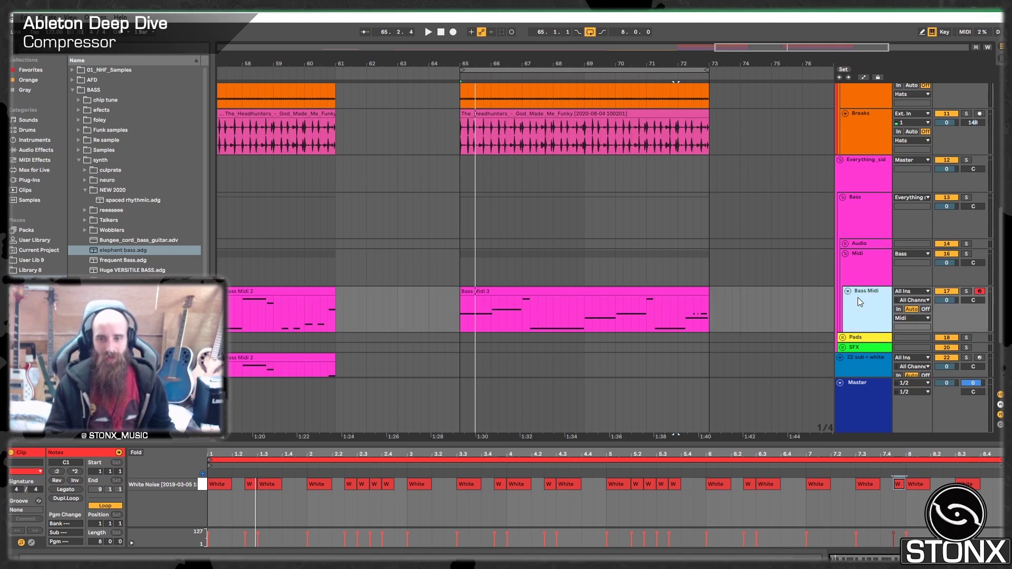
key("ctrl+shift+t")
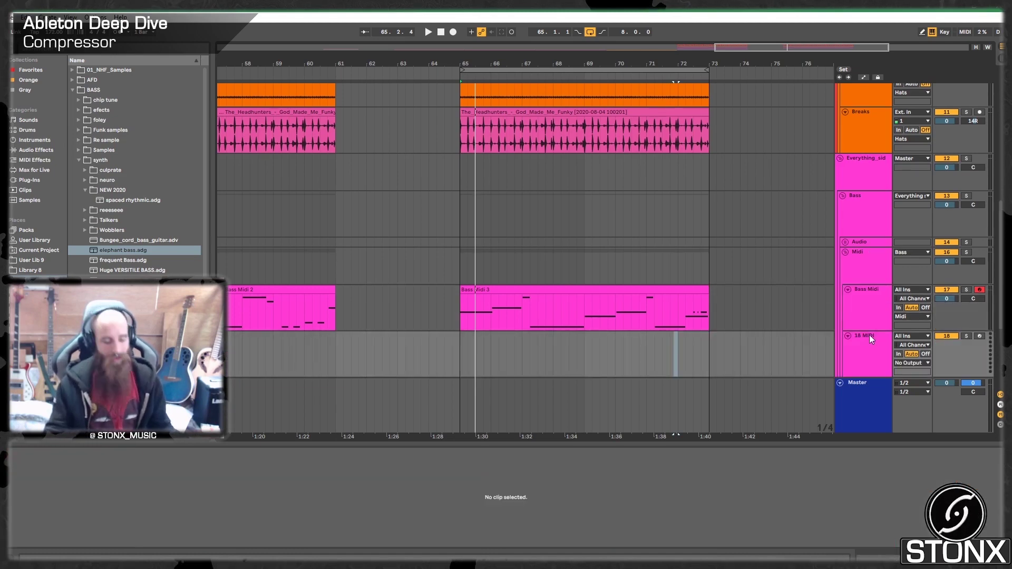
key("Delete")
Insert a new audio track directly below the Bass Midi track
key("ctrl+t")
key("ctrl+r")
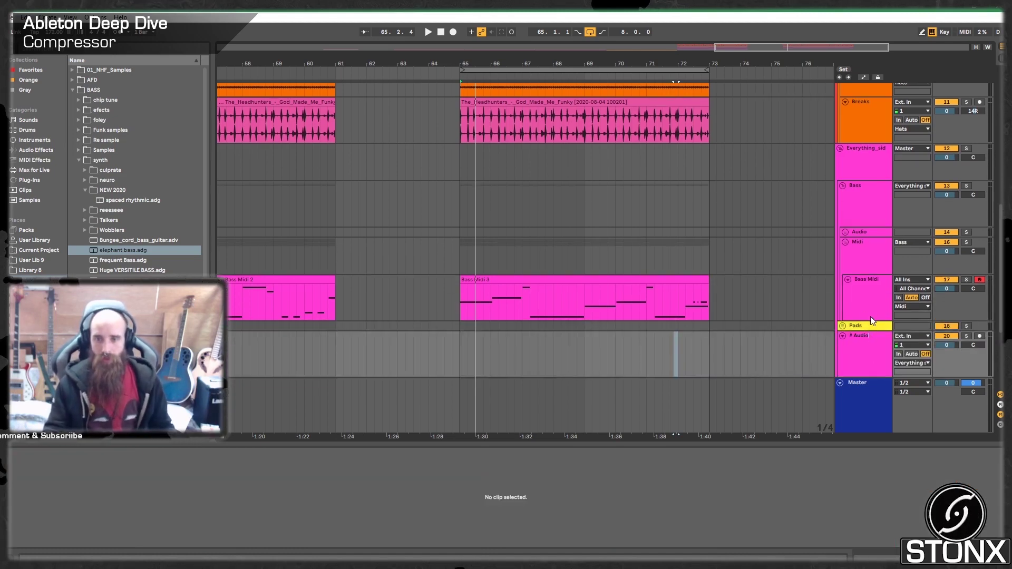
left_click(874, 304)
key("ctrl+t")
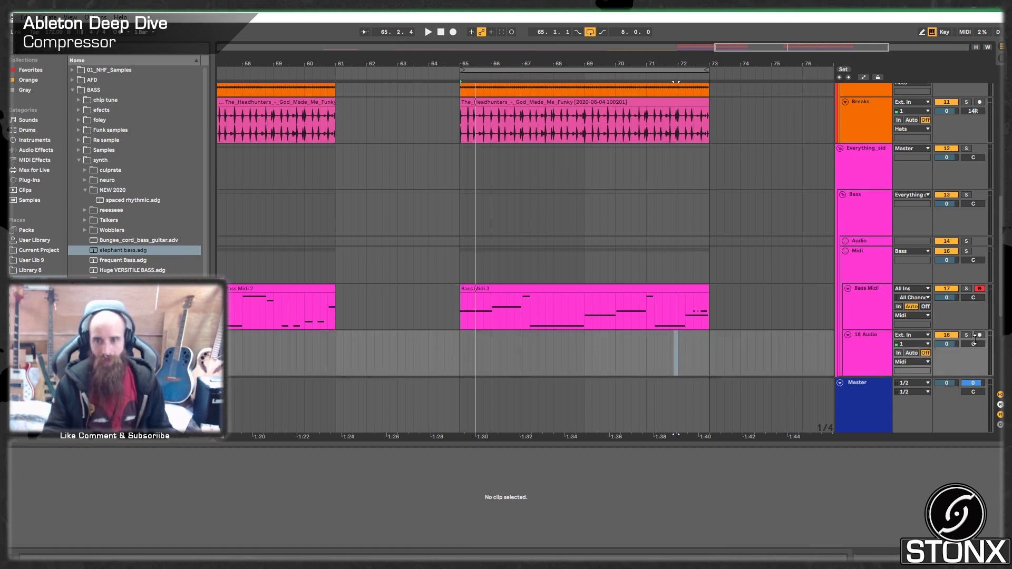
Arm the new audio track for recording, set its input to Resampling, and solo the Bass Midi track
left_click(979, 334)
left_click(921, 336)
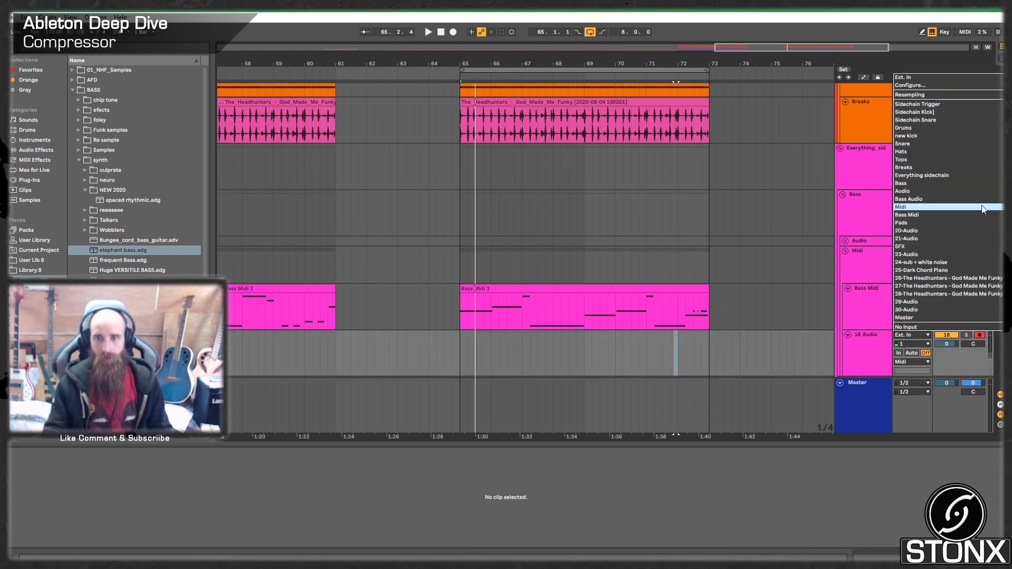
left_click(945, 92)
Record the soloed bass onto the new audio track from bar 65 to 73
left_click(467, 352)
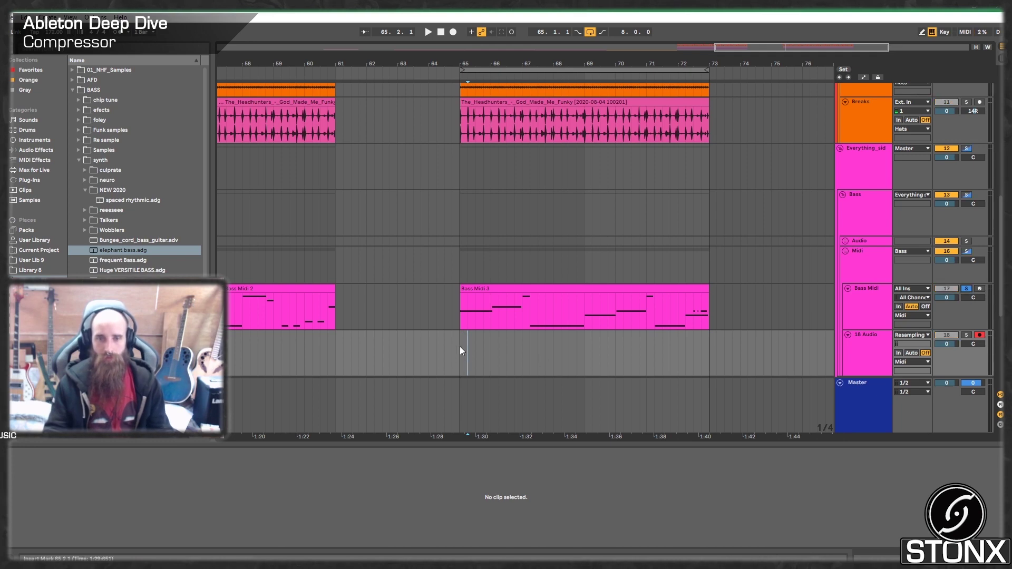
left_click(454, 30)
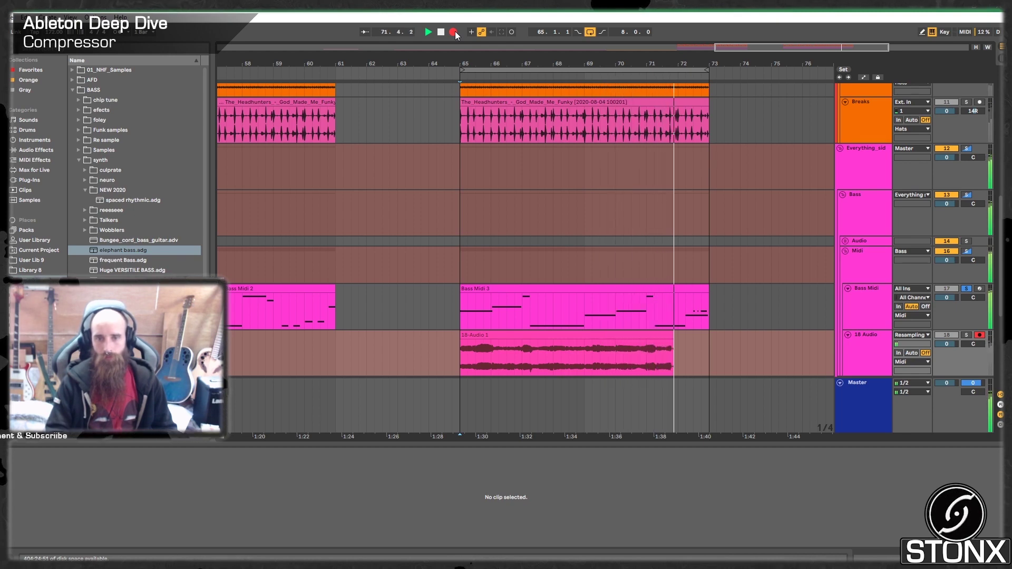
key("space")
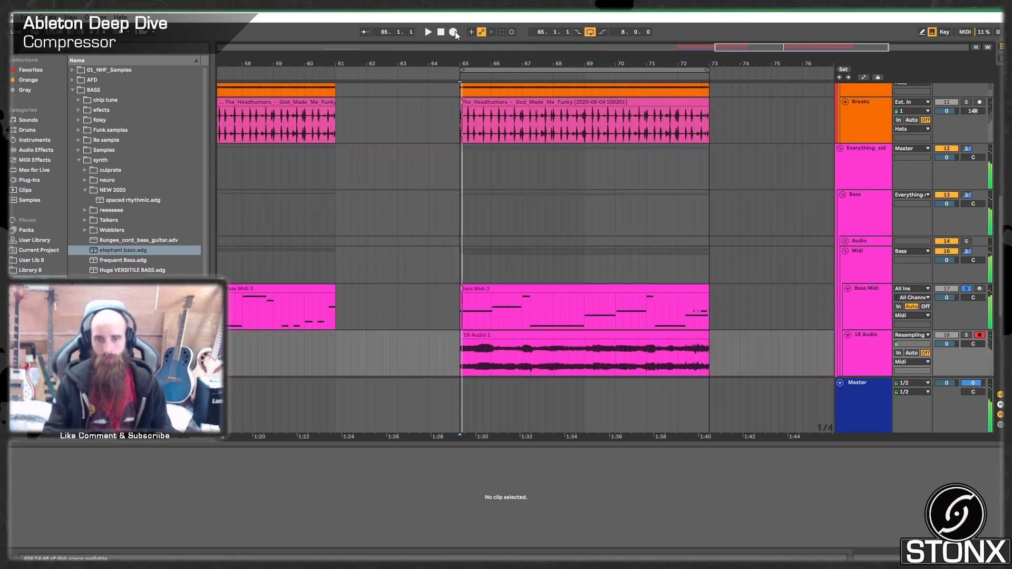
Solo the new audio track in place of Bass Midi and play the recorded bass clip from bar 65
left_click(965, 335)
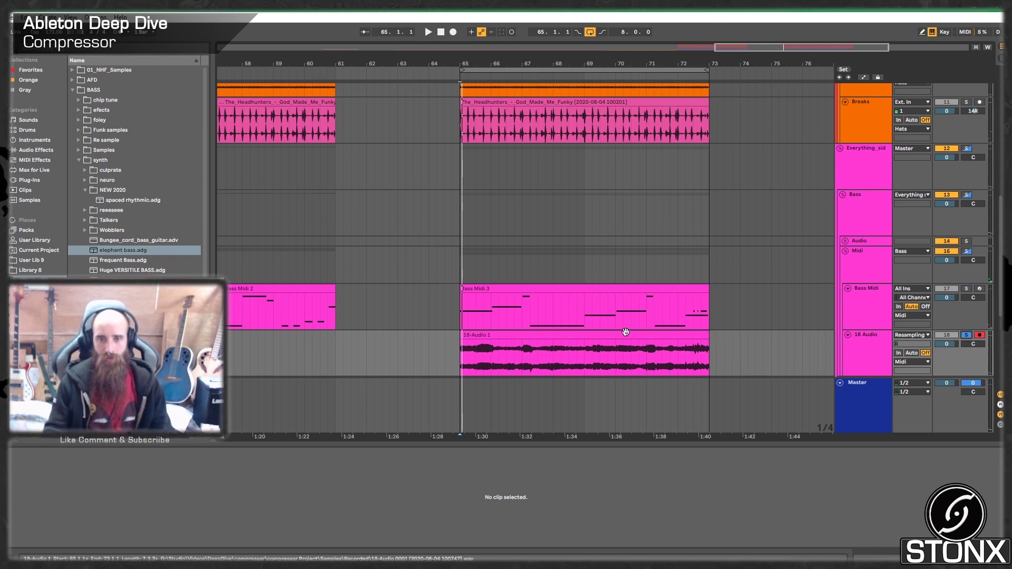
left_click(516, 348)
key("space")
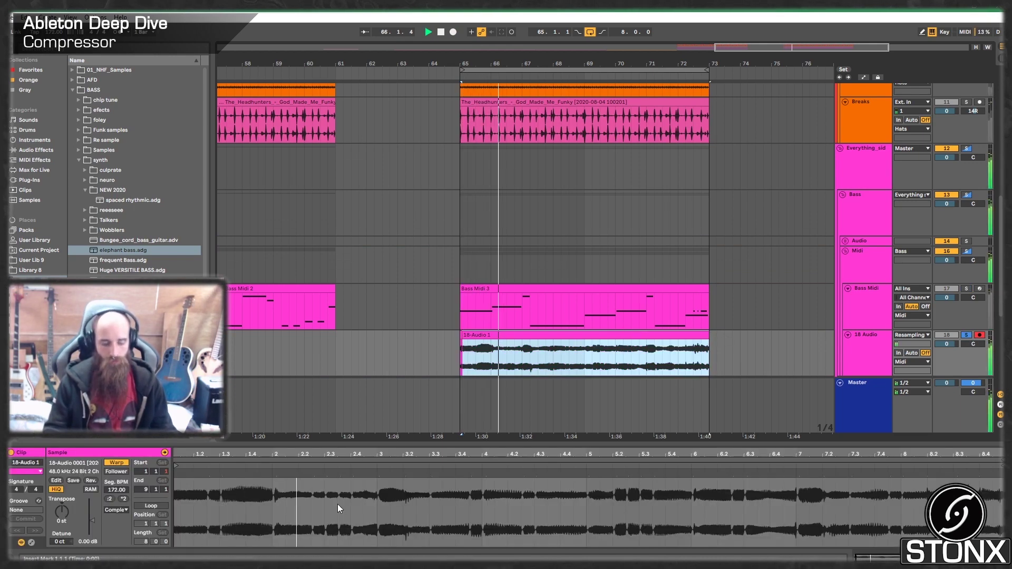
Enlarge the clip view and examine the recorded bass clip's waveform up close and at full length
left_click_drag(335, 446, 337, 295)
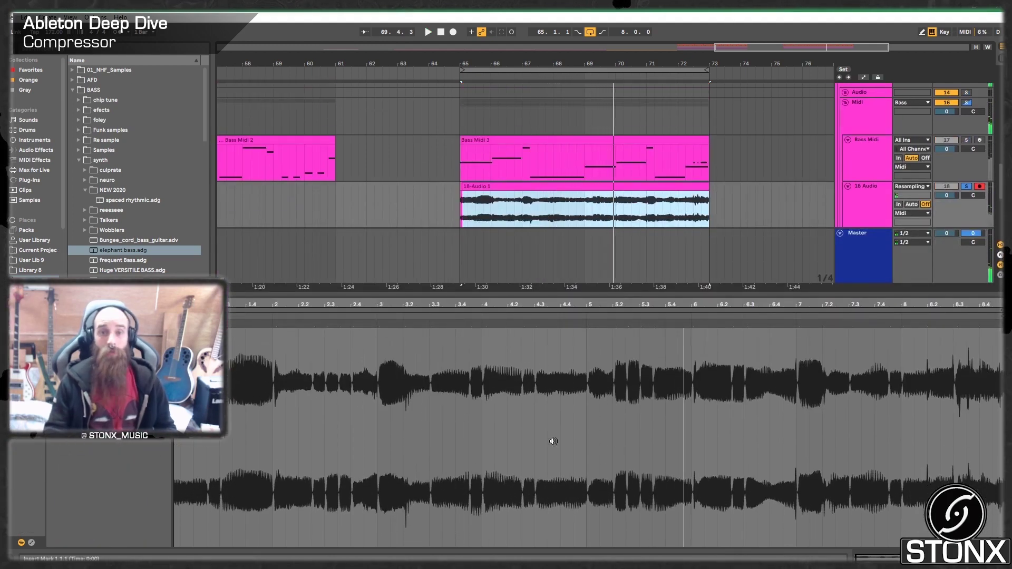
scroll(656, 408, "up", 5)
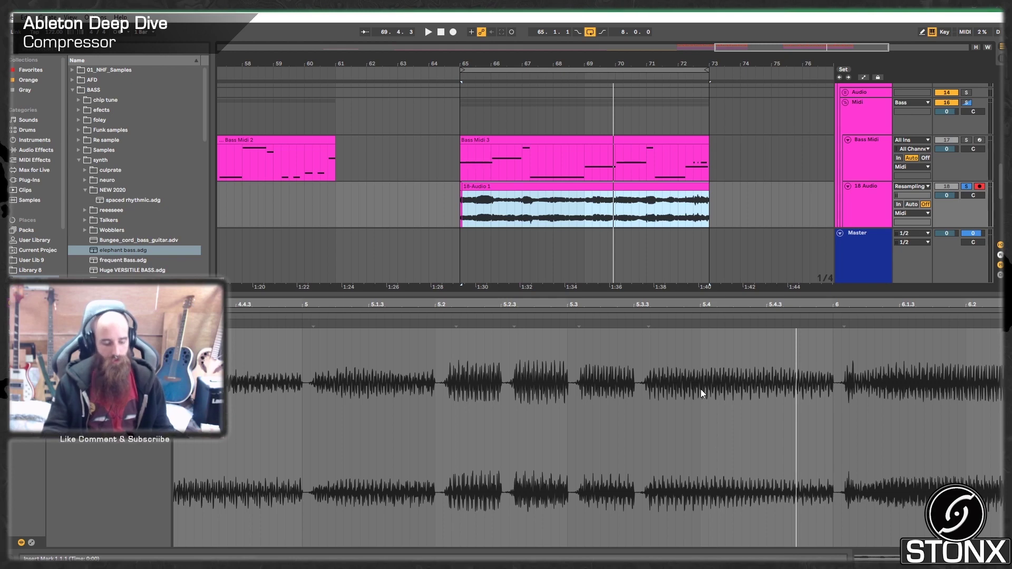
scroll(700, 388, "down", 5)
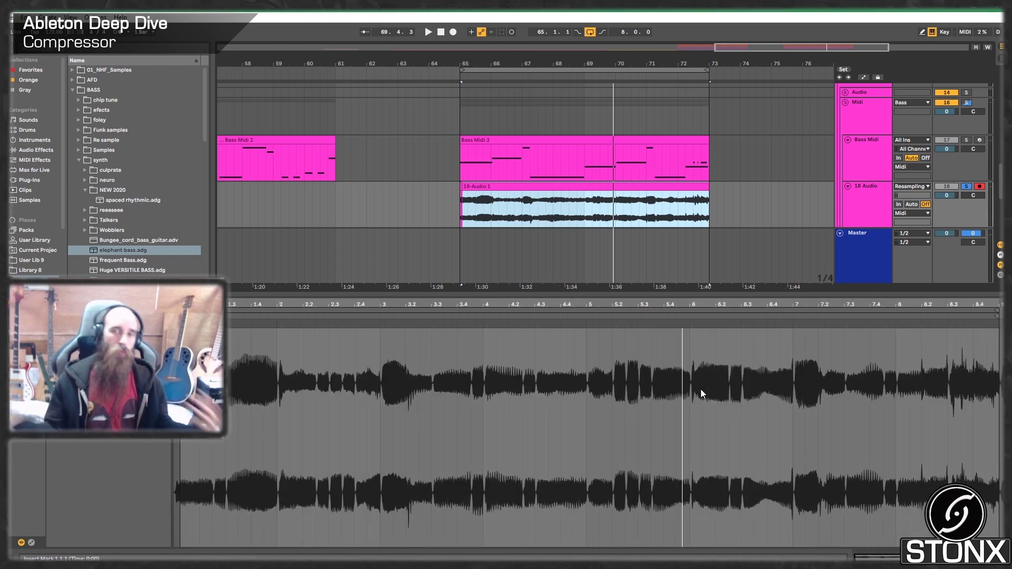
Duplicate the bass MIDI, hats, breaks, kick and snare clips into bars 73 to 81 and extend the loop to 16 bars
left_click(631, 141)
key("ctrl+d")
scroll(455, 131, "up", 6)
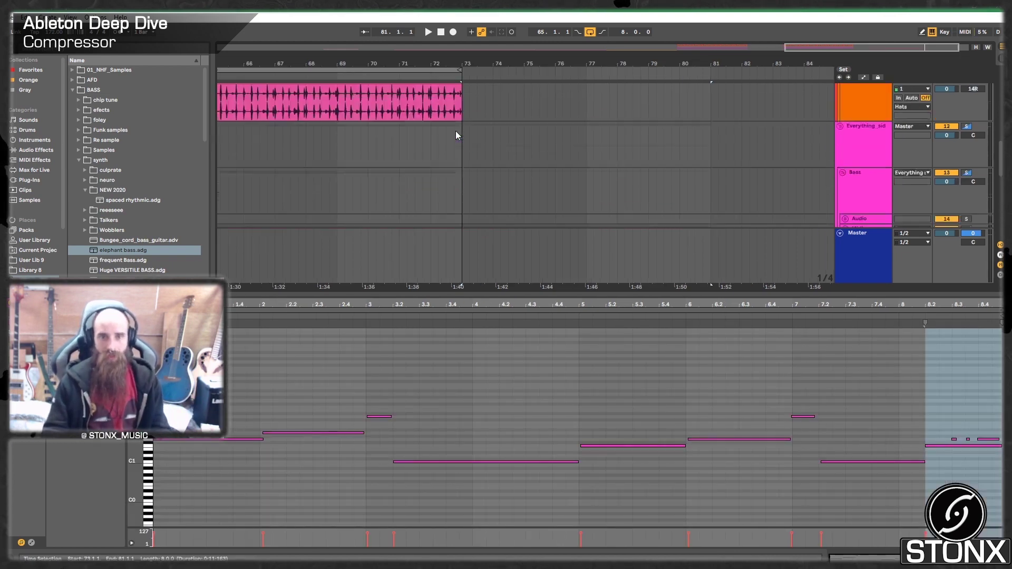
left_click(455, 207)
scroll(455, 209, "up", 4)
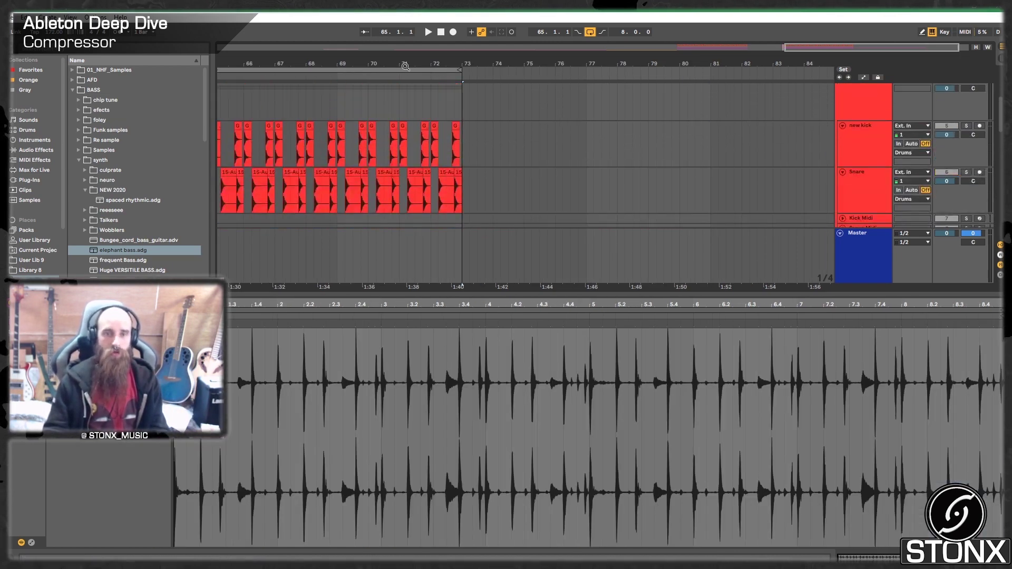
left_click_drag(842, 47, 809, 18)
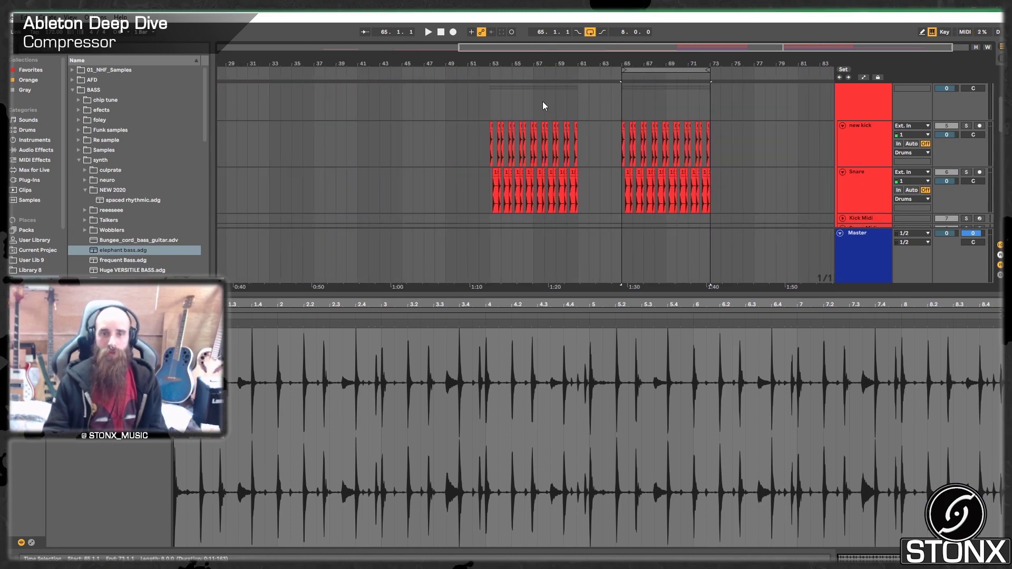
left_click(625, 124, "shift")
key("ctrl+d")
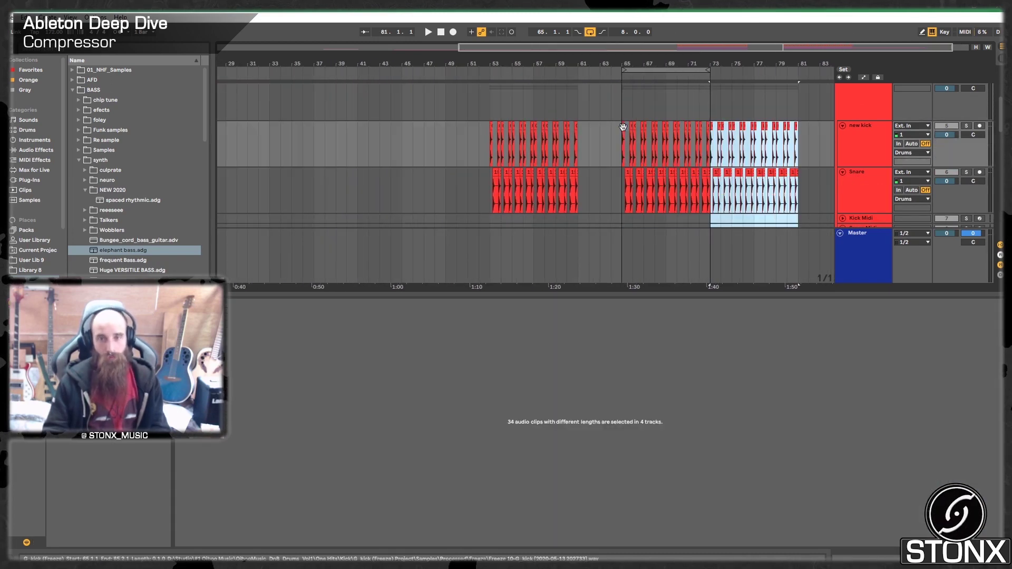
left_click_drag(707, 70, 797, 110)
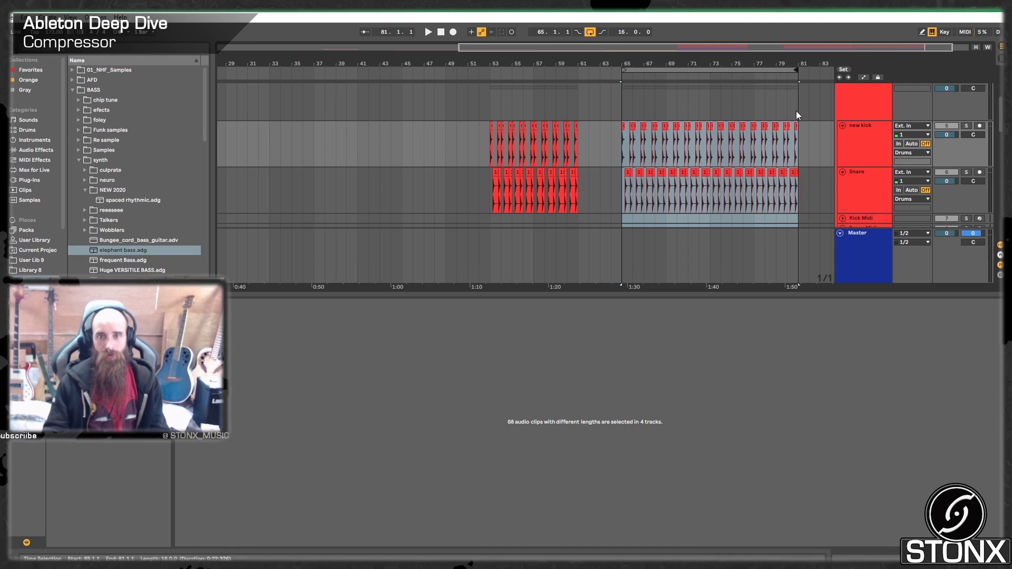
Unsolo and deactivate the resampled 18 Audio track, and play the arrangement from bar 65
scroll(799, 124, "down", 10)
scroll(884, 172, "up", 3)
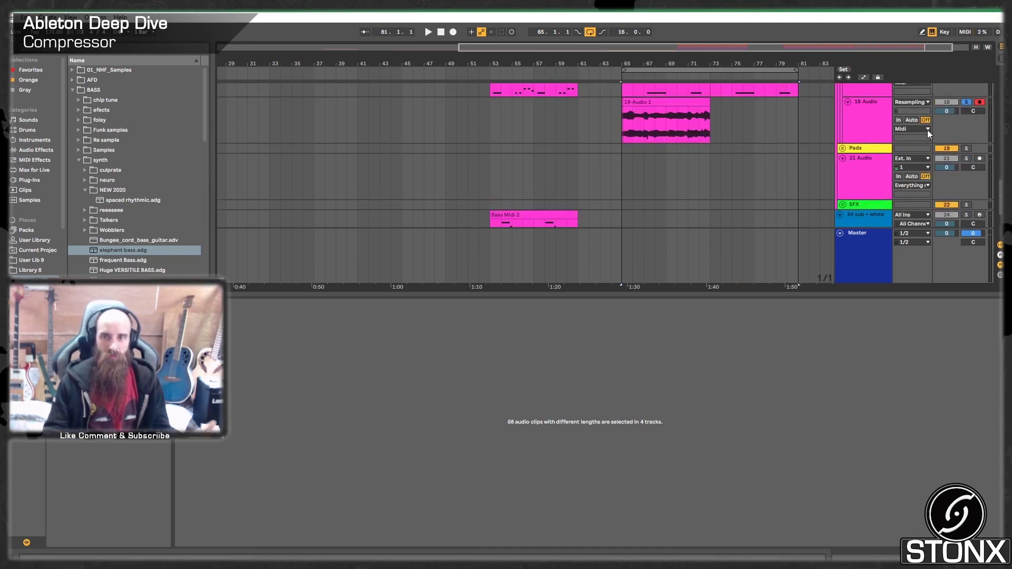
left_click(953, 103)
scroll(798, 133, "up", 5)
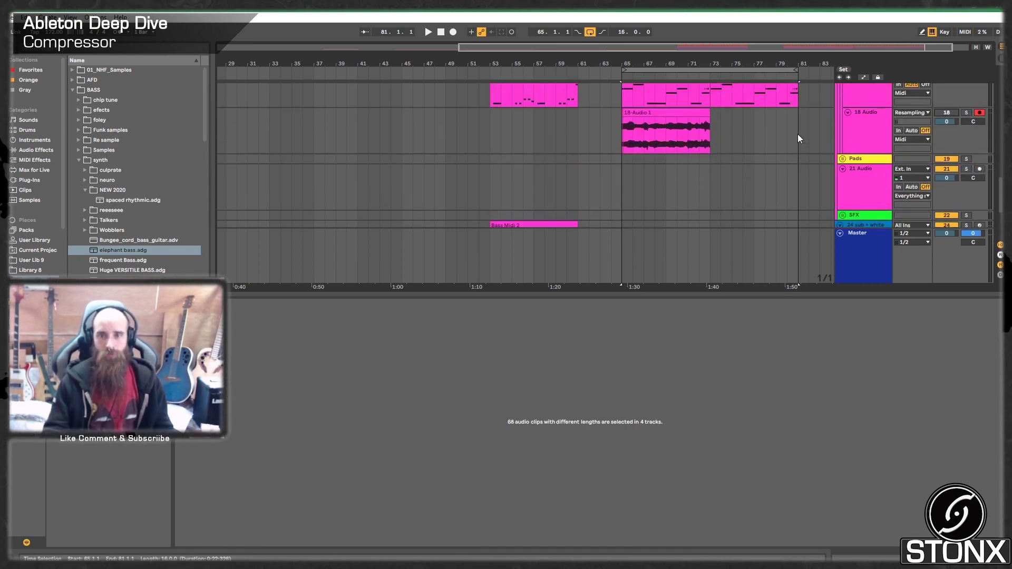
left_click(621, 114)
key("space")
Collapse the detail view and examine the drum, hat, bass and sidechain trigger tracks during playback
scroll(708, 180, "up", 3)
scroll(712, 168, "up", 3)
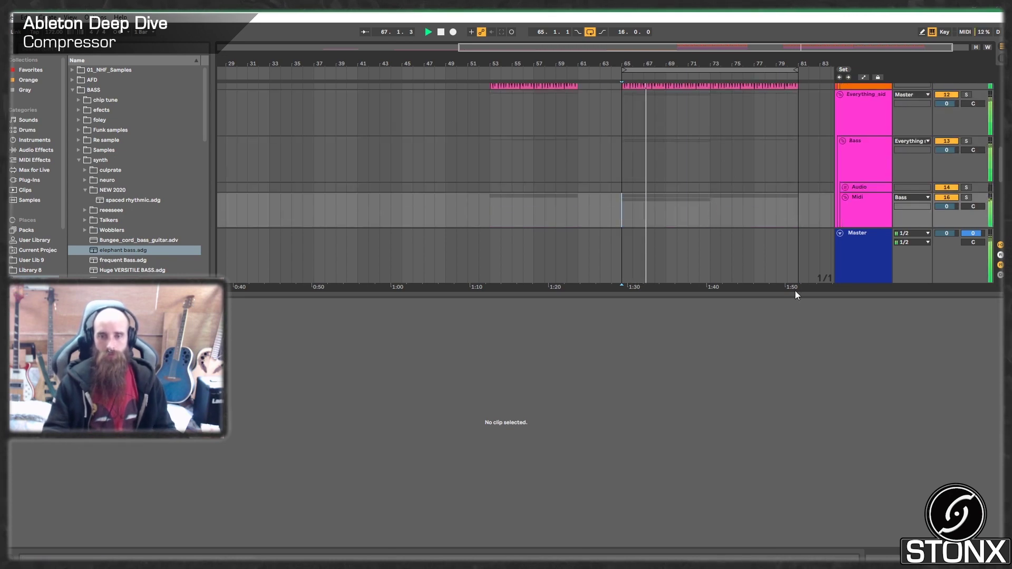
left_click_drag(789, 296, 829, 551)
scroll(806, 299, "up", 5)
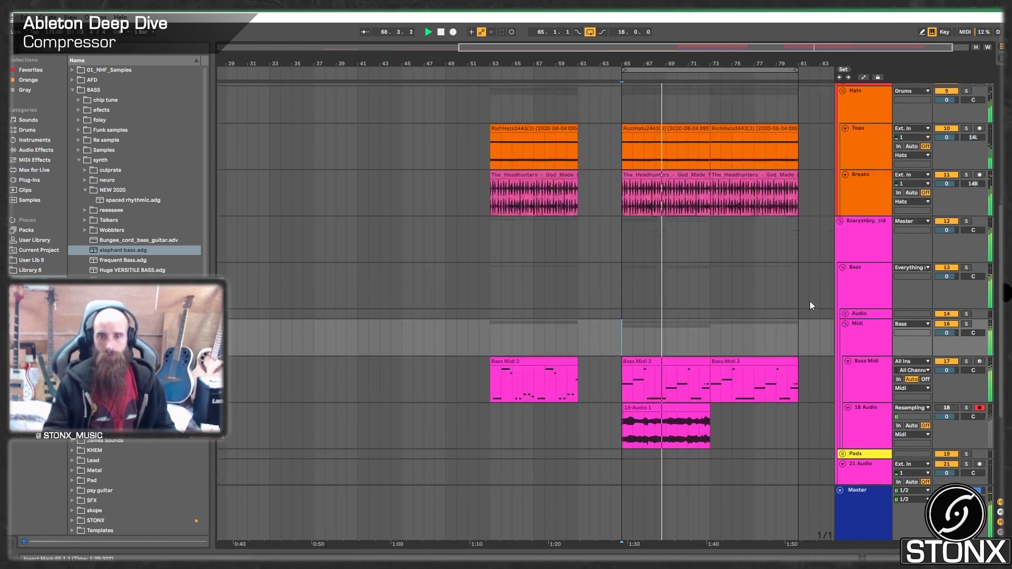
scroll(809, 301, "up", 5)
scroll(761, 189, "down", 2)
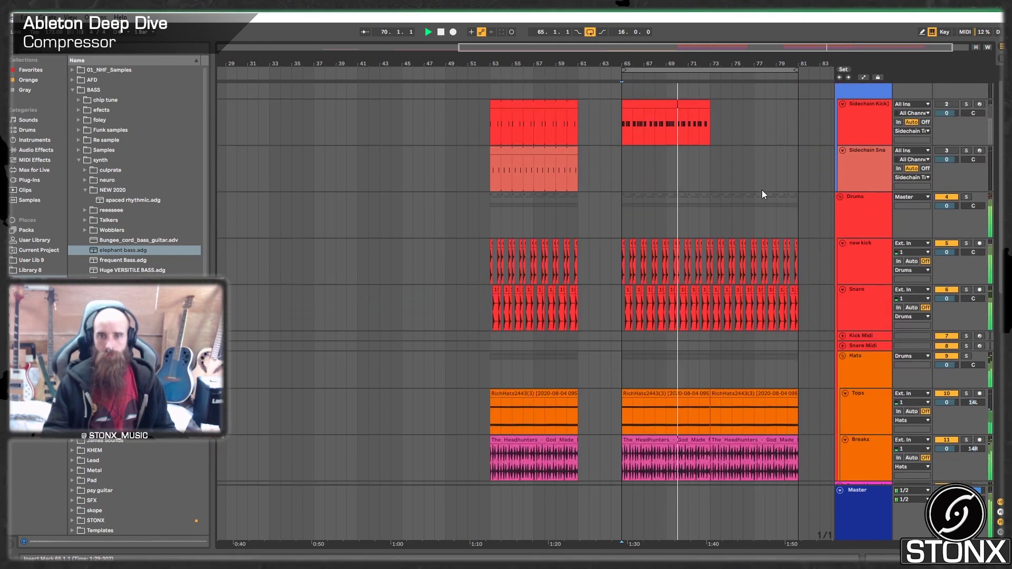
scroll(822, 293, "down", 1)
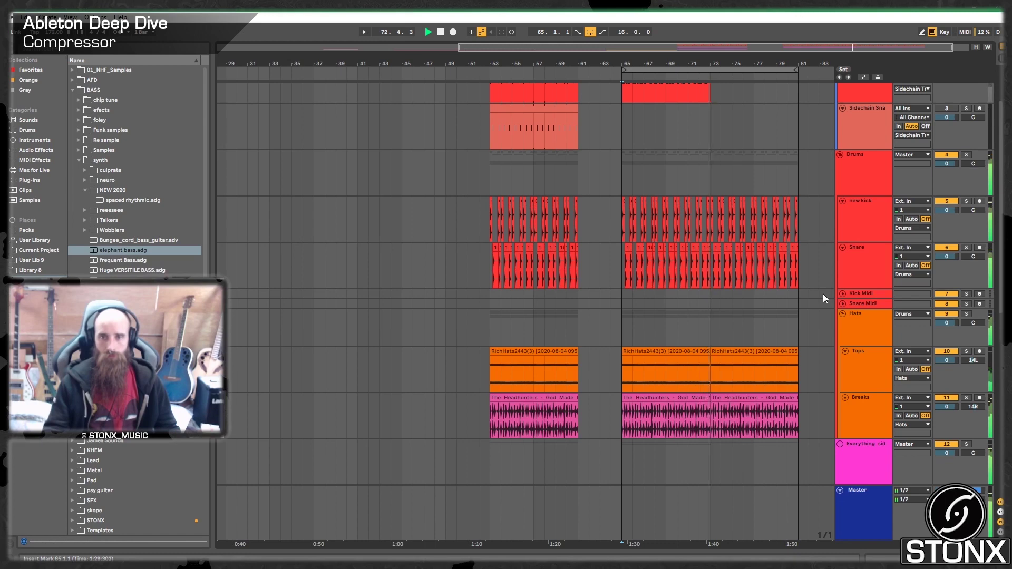
scroll(823, 293, "down", 4)
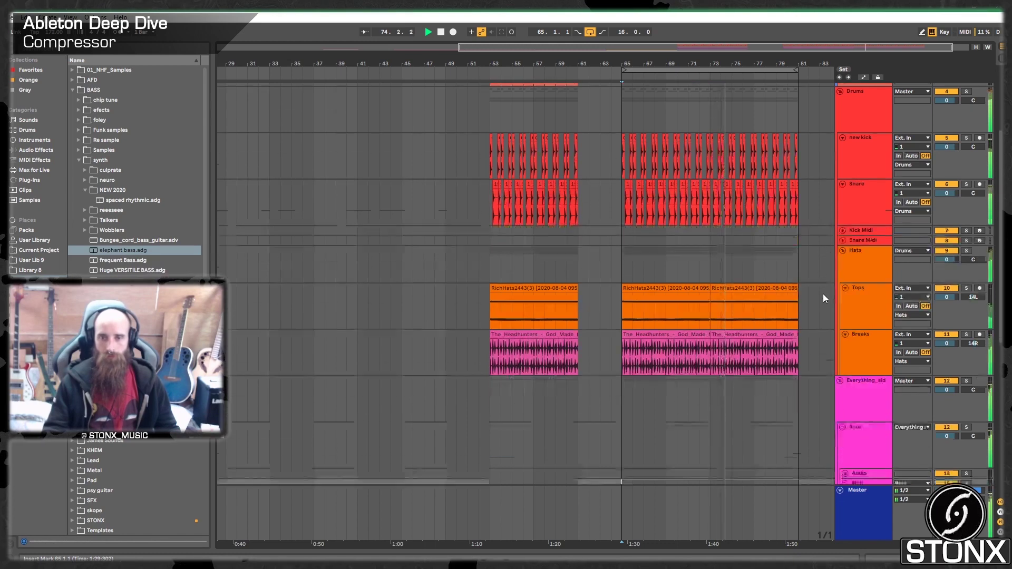
scroll(812, 326, "down", 4)
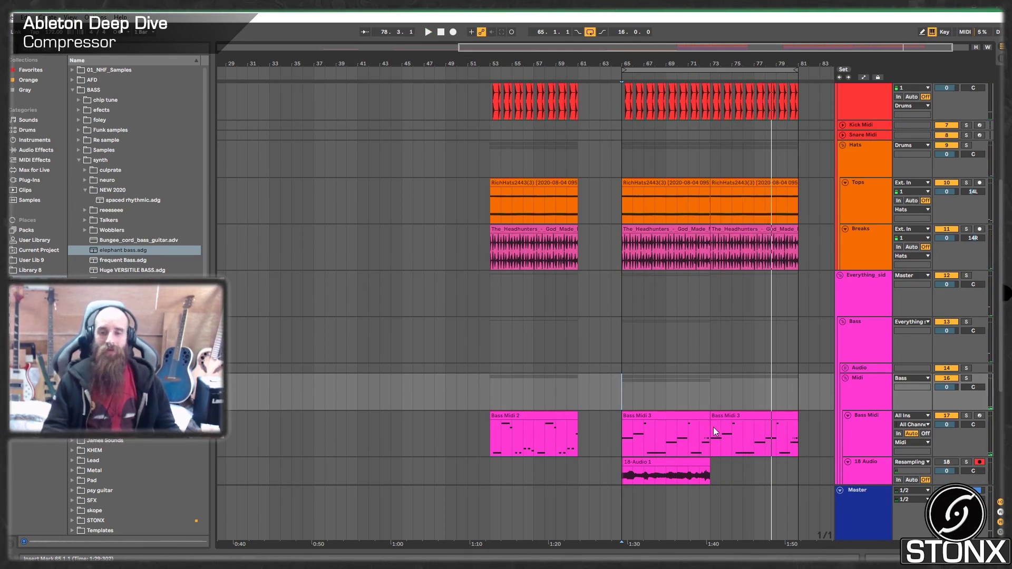
Duplicate the Sidechain Kick track and rename the copy cREATIVE
scroll(713, 427, "up", 10)
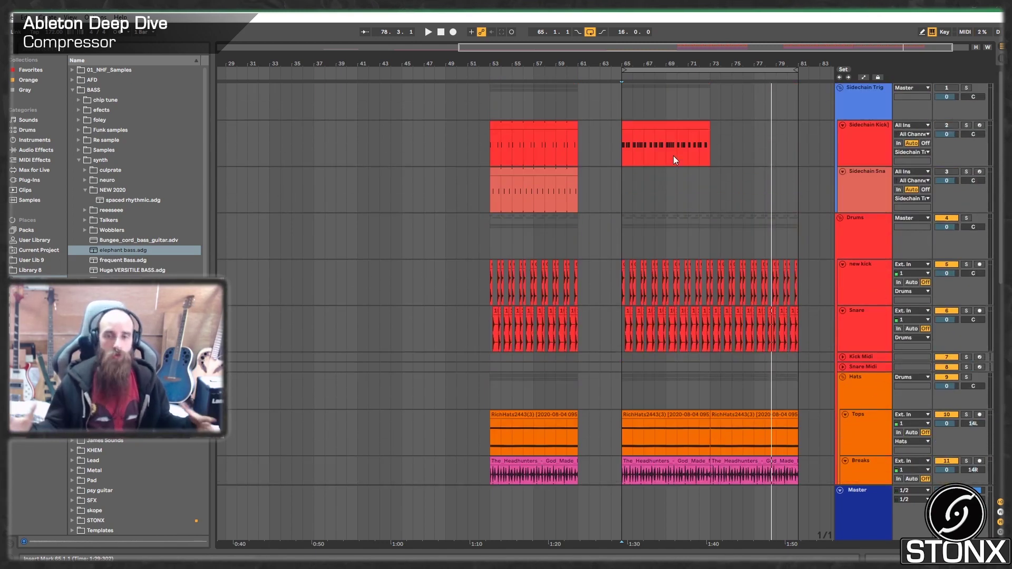
left_click(879, 138)
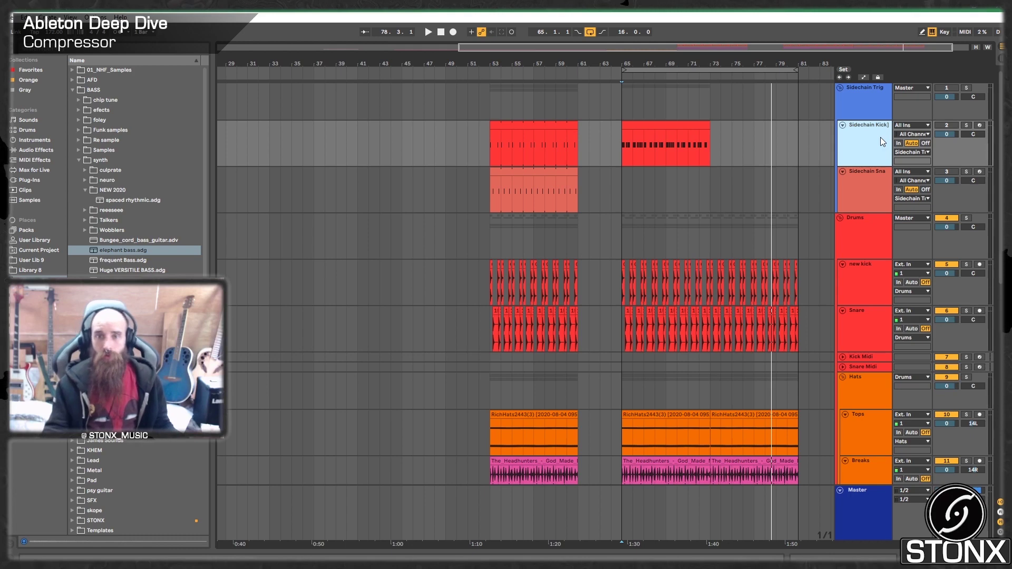
right_click(880, 137)
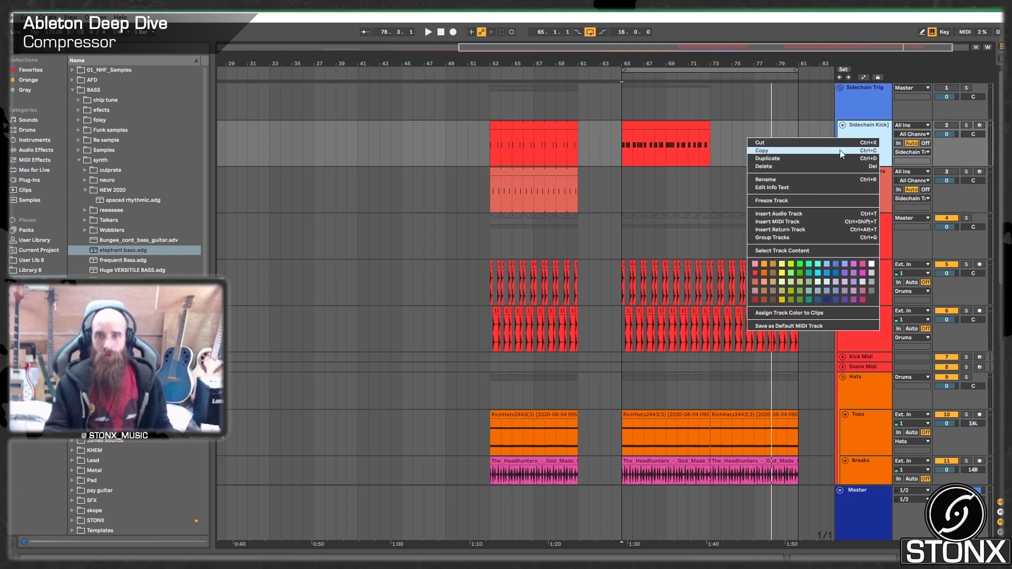
left_click(795, 159)
key("ctrl+r")
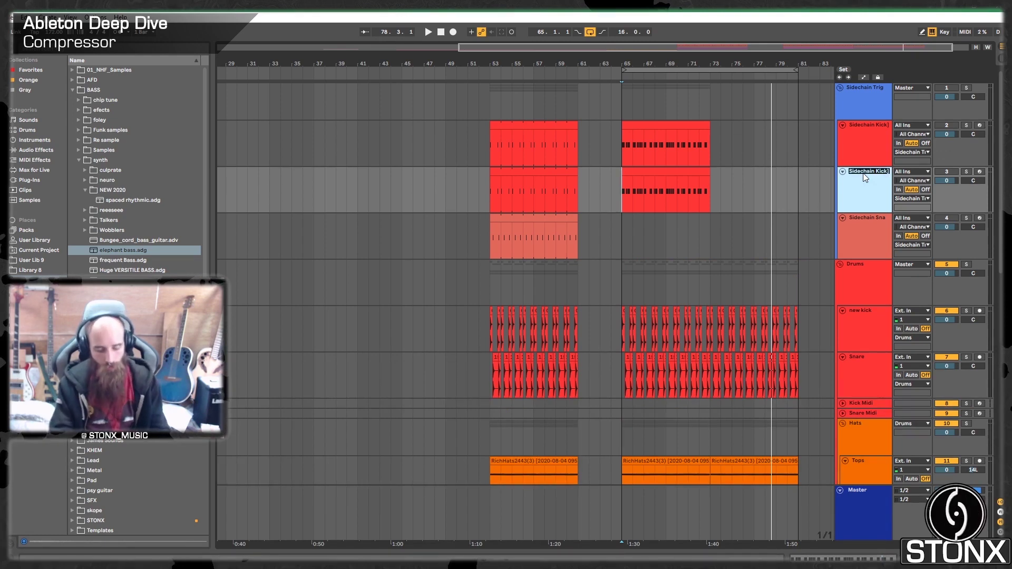
type("cREATIVE")
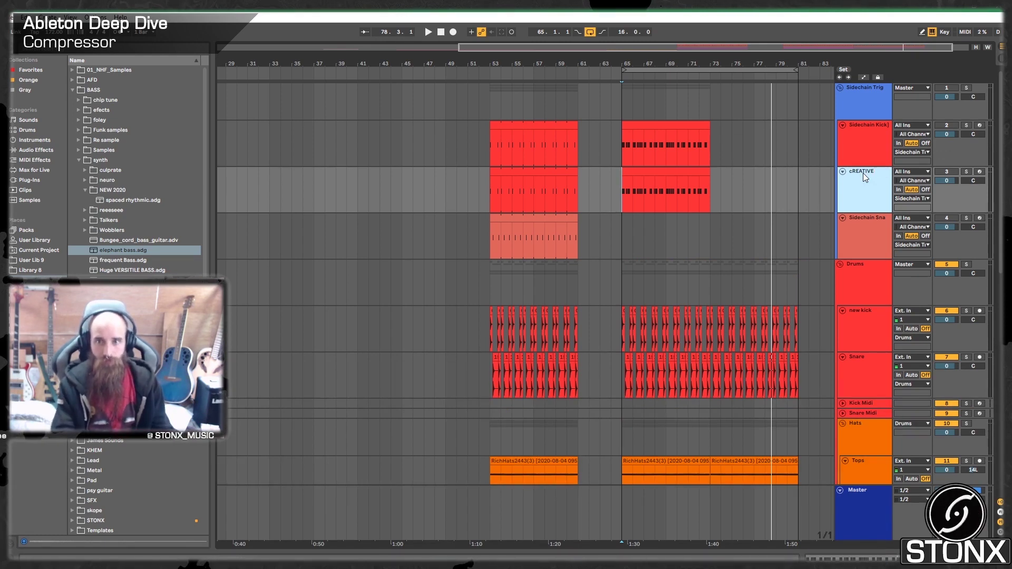
Delete the bar 53 clip from the cREATIVE track and the bar 65 clip from the Sidechain Kick track
left_click(553, 174)
left_click_drag(553, 174, 657, 127)
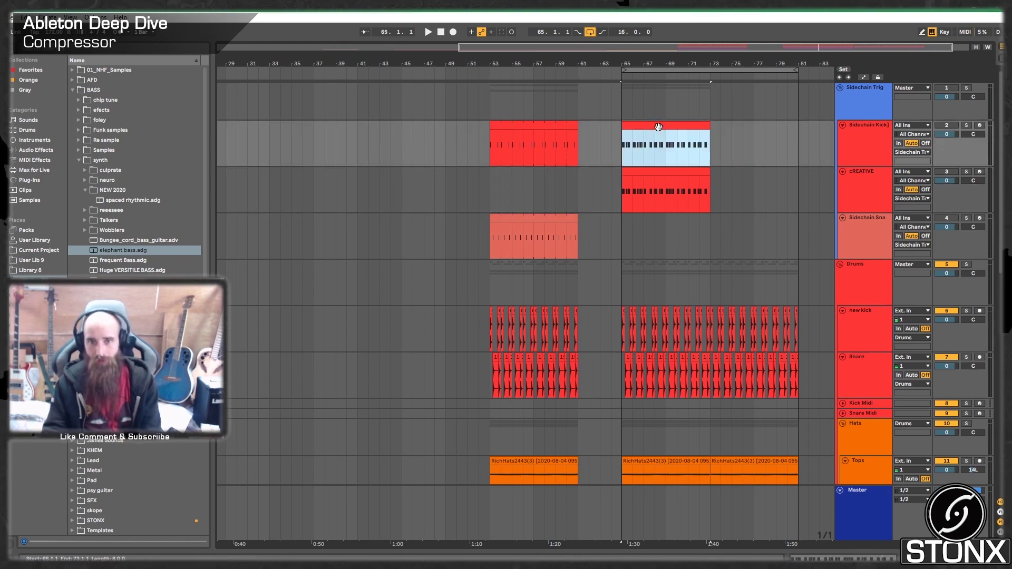
Duplicate the Kick Sidechain compressor on the Everything sidechain group and set the copy's sidechain source to cREATIVE
scroll(732, 178, "down", 10)
scroll(735, 182, "up", 2)
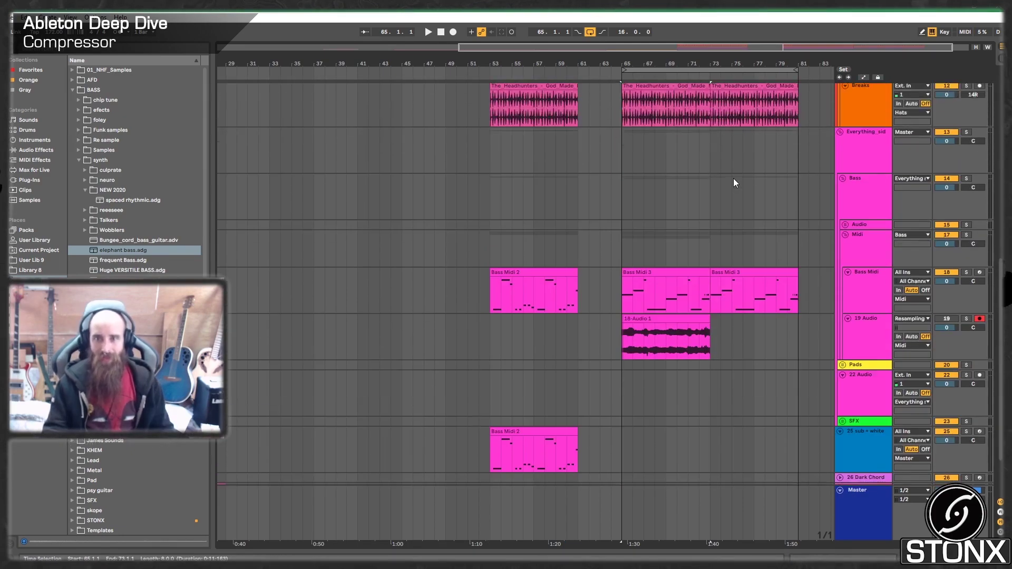
double_click(869, 142)
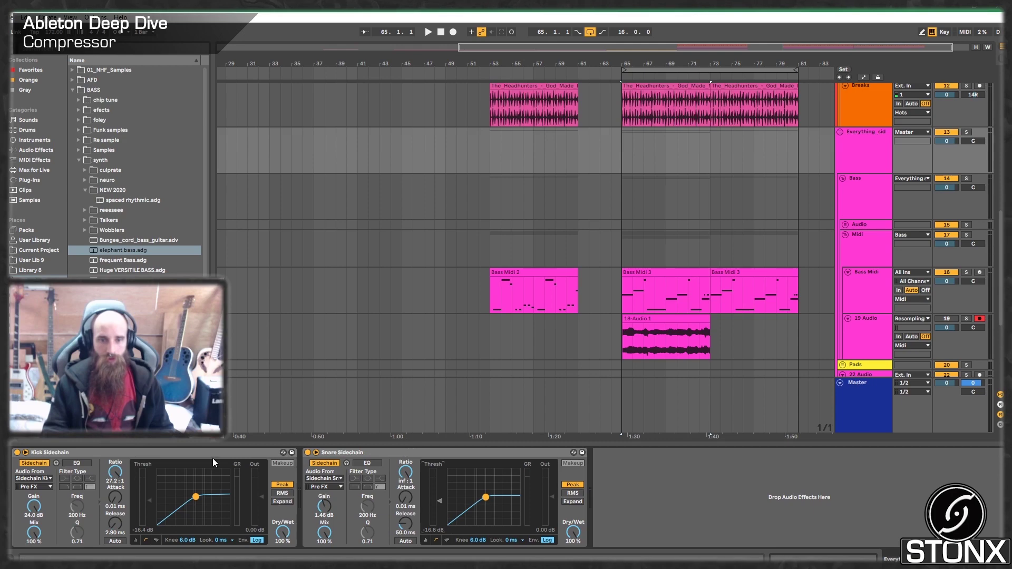
right_click(194, 456)
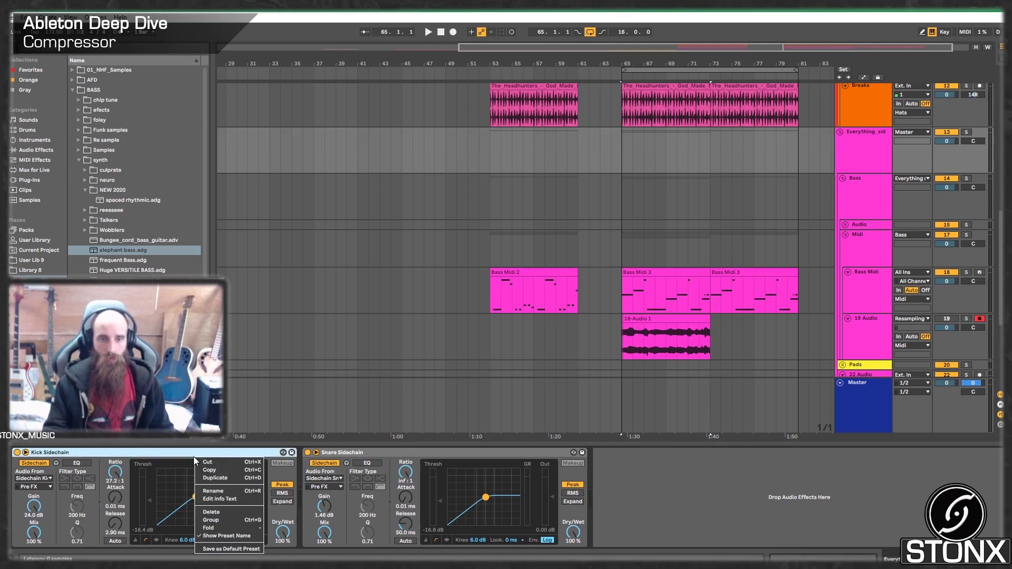
left_click(226, 479)
left_click(325, 478)
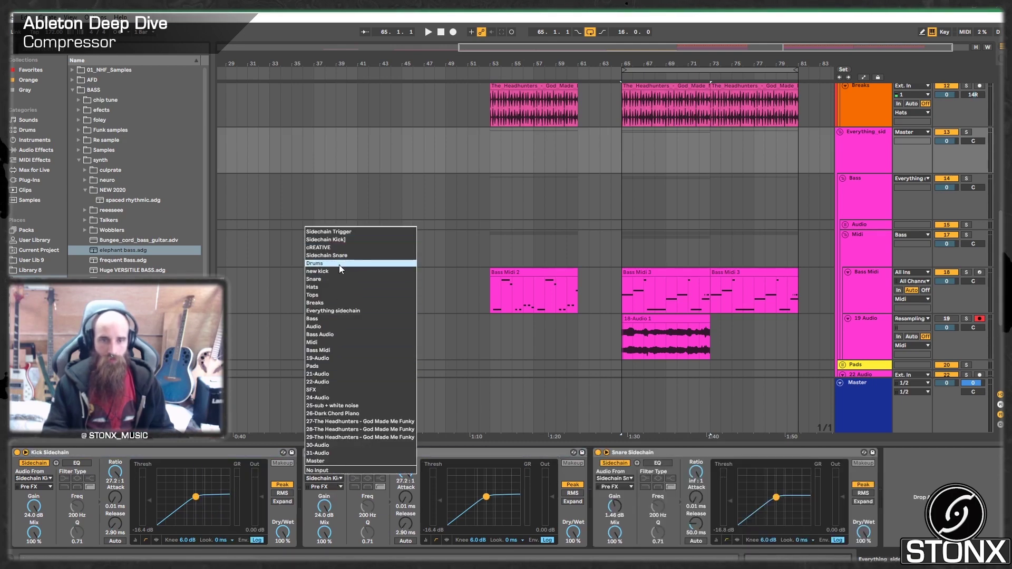
left_click(337, 248)
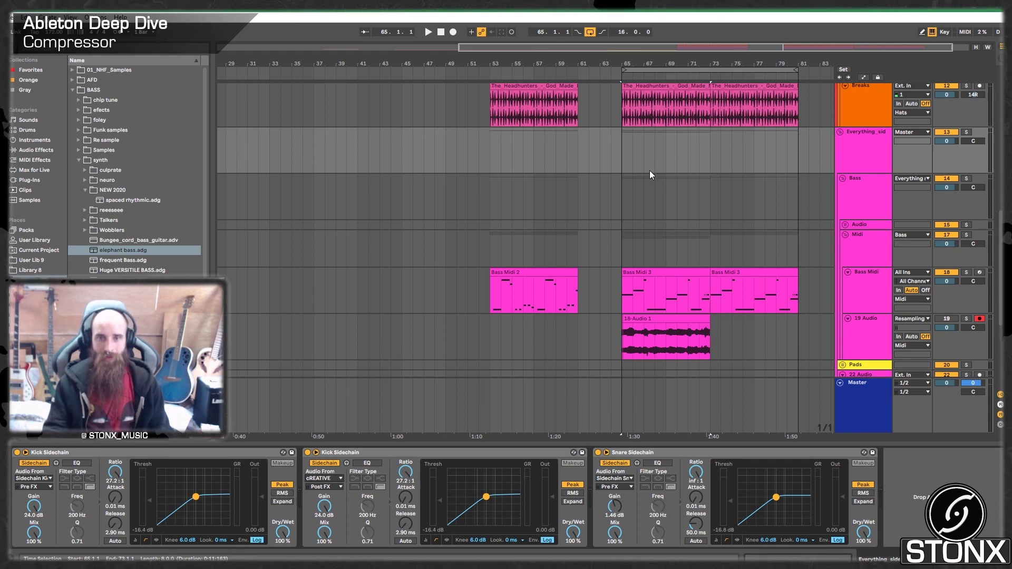
Move the cREATIVE track below the Sidechain Snare track
scroll(650, 171, "up", 10)
left_click(549, 135)
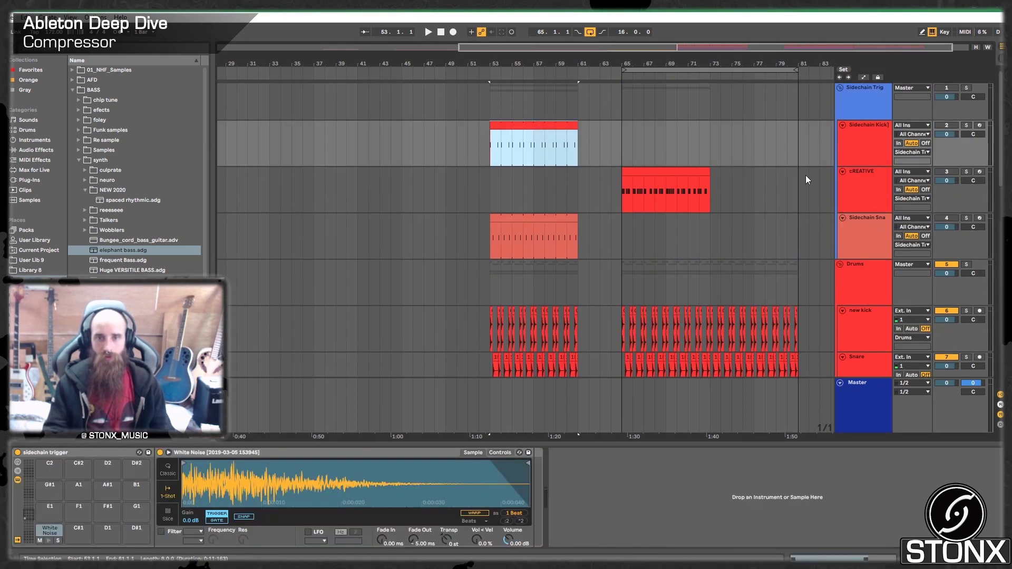
left_click_drag(870, 190, 867, 254)
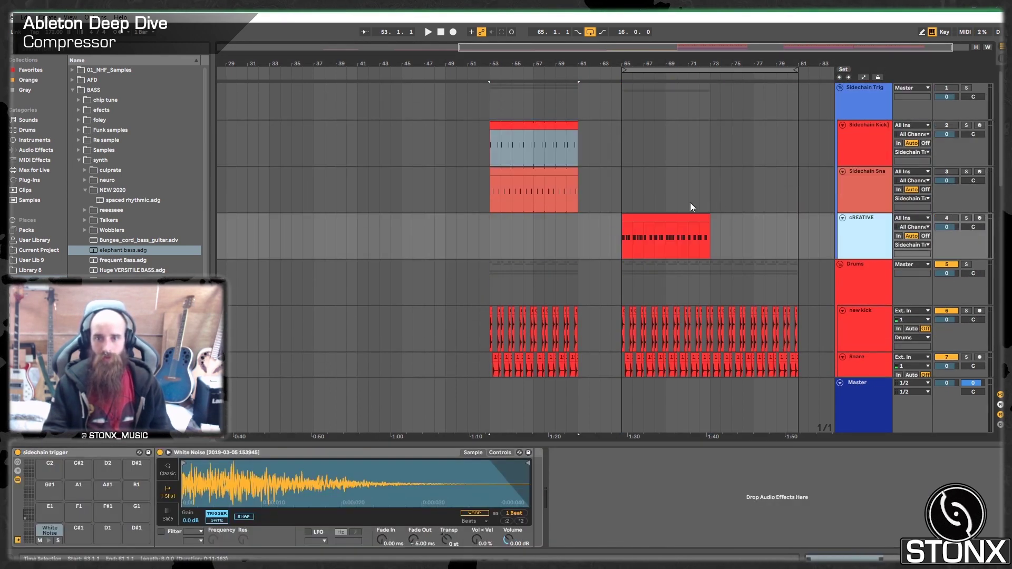
Copy the kick and snare sidechain clips from bar 53 to bar 65 and duplicate them into bars 73 to 81
left_click(535, 170, "shift")
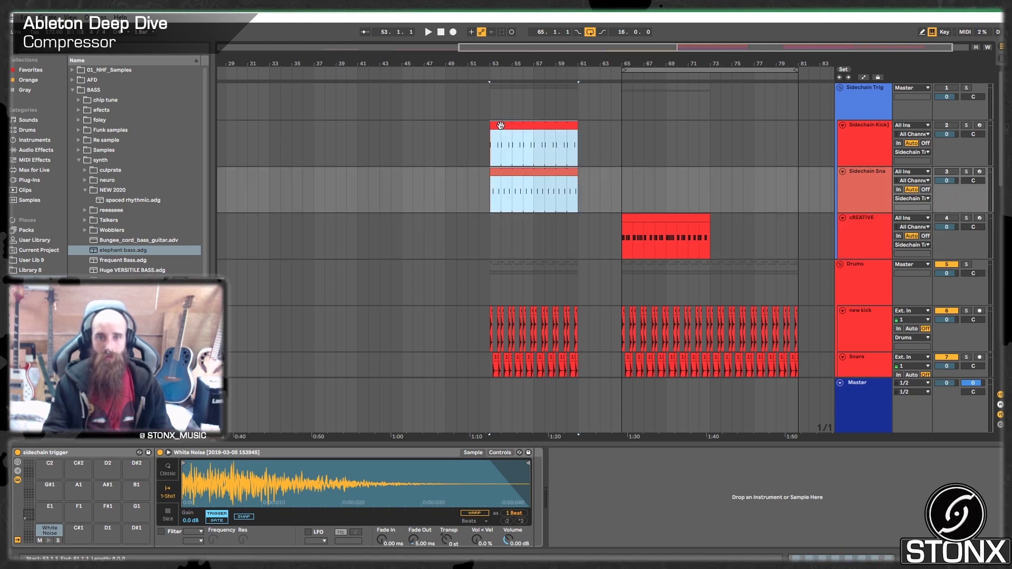
left_click_drag(503, 134, 632, 133)
key("ctrl+d")
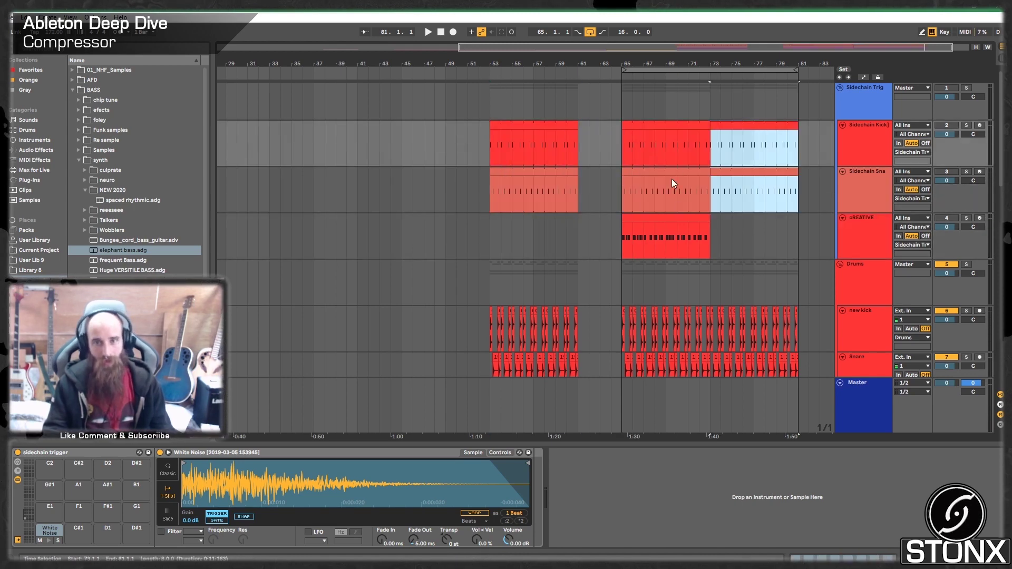
Recolour the cREATIVE track and its clip at bar 65 in shades of green
right_click(663, 218)
left_click(722, 391)
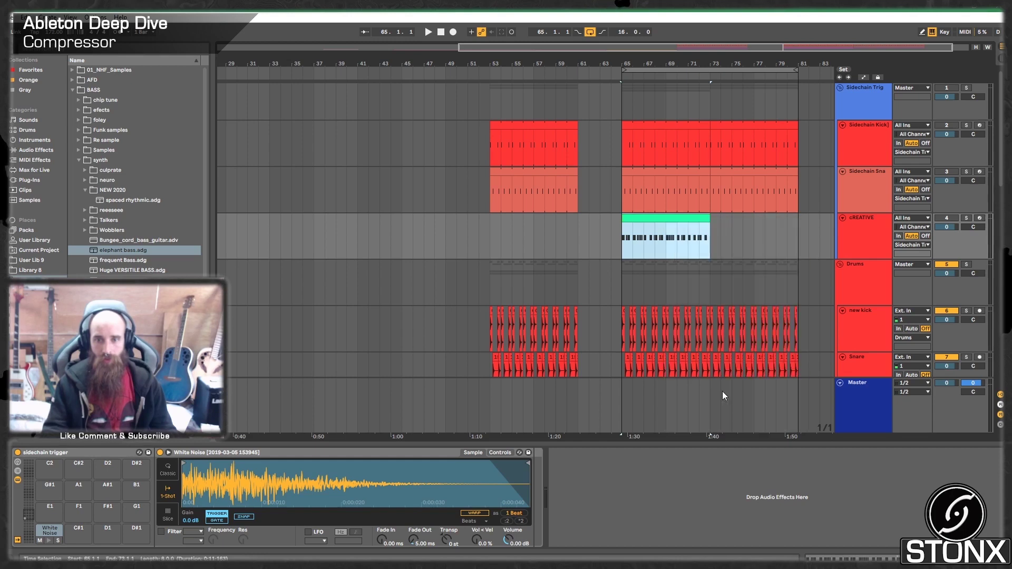
right_click(849, 223)
left_click(911, 348)
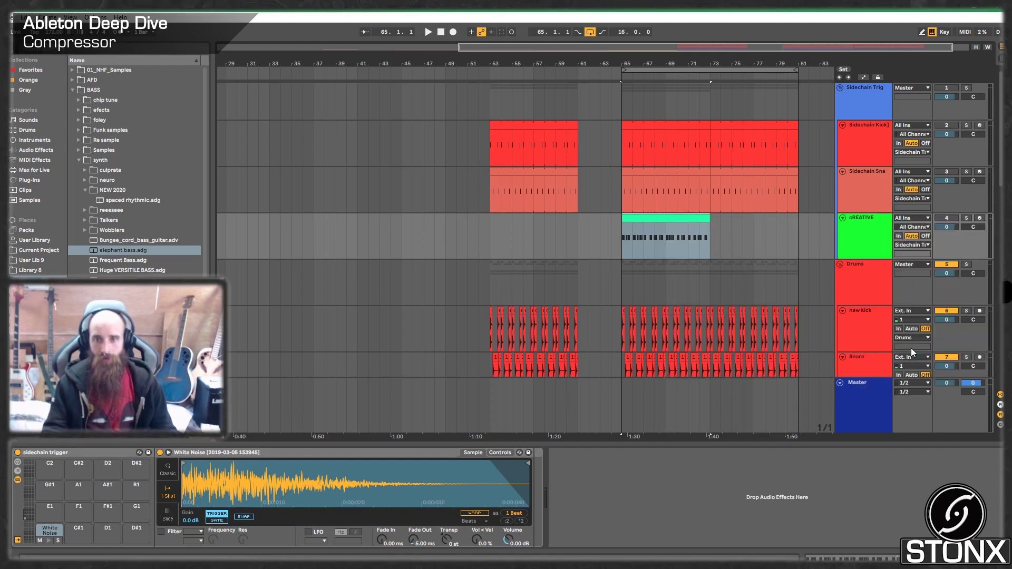
Play the new section from bar 64 to hear the bass with the cREATIVE sidechain trigger
left_click(614, 241)
key("space")
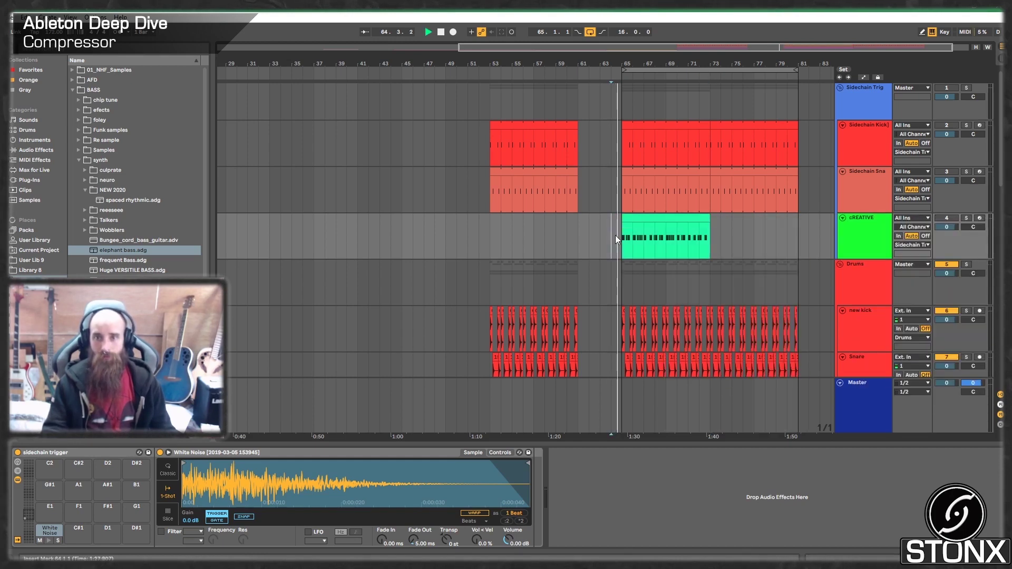
scroll(832, 271, "down", 8)
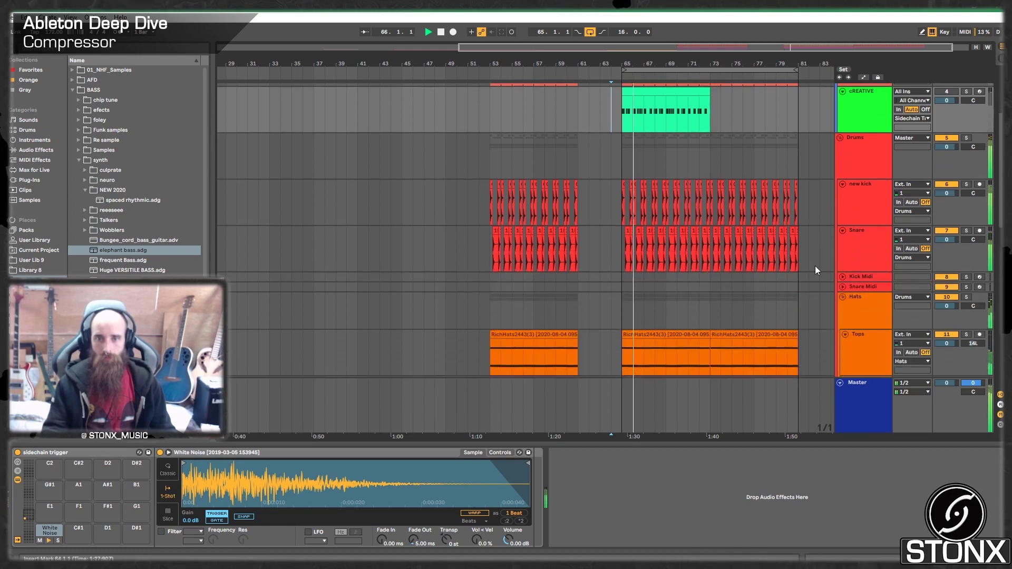
Listen to the rest of the playing section while looking over the drum, hats and sidechain trigger tracks
scroll(817, 264, "down", 1)
scroll(808, 267, "up", 3)
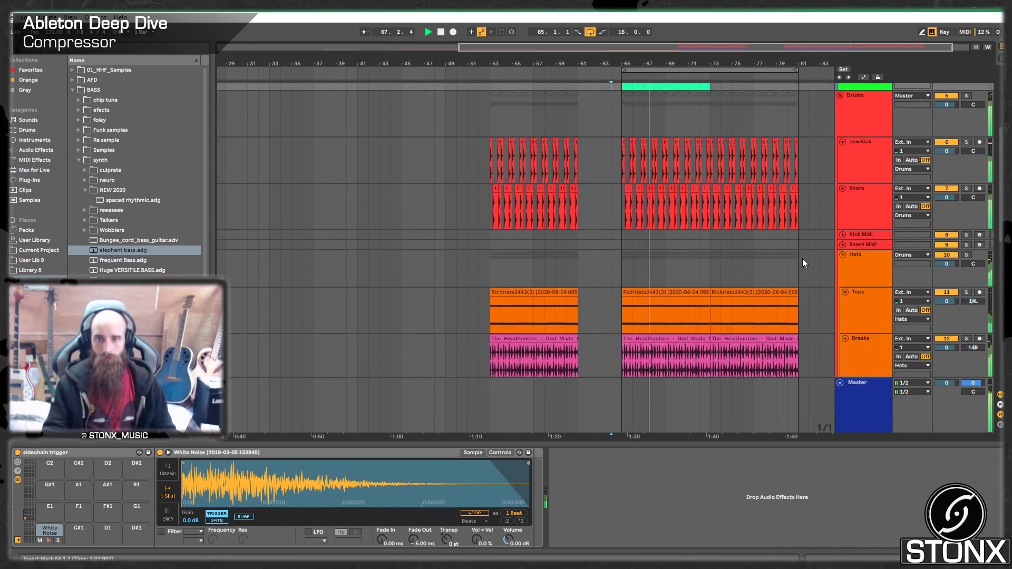
scroll(814, 274, "up", 6)
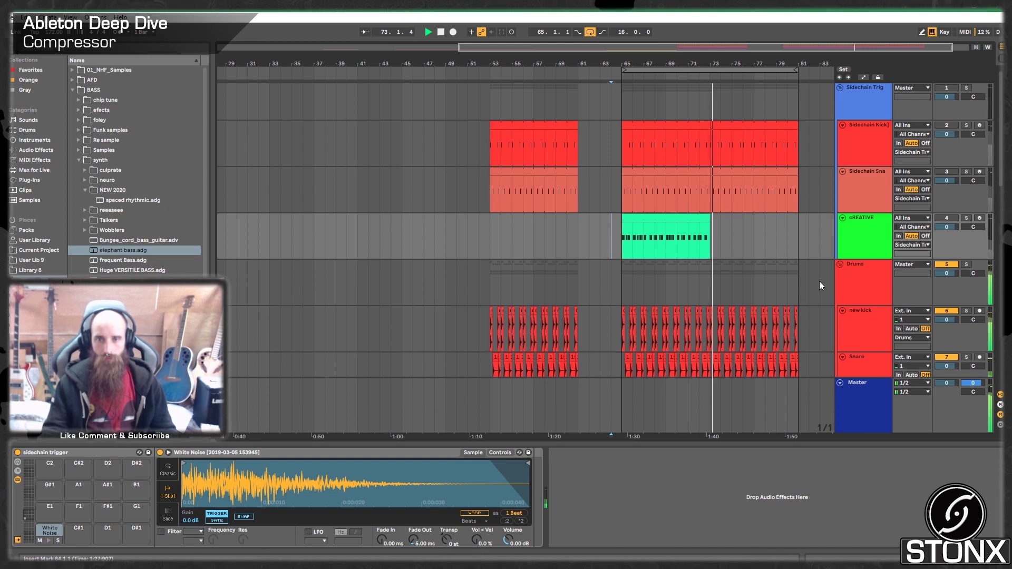
scroll(819, 280, "down", 1)
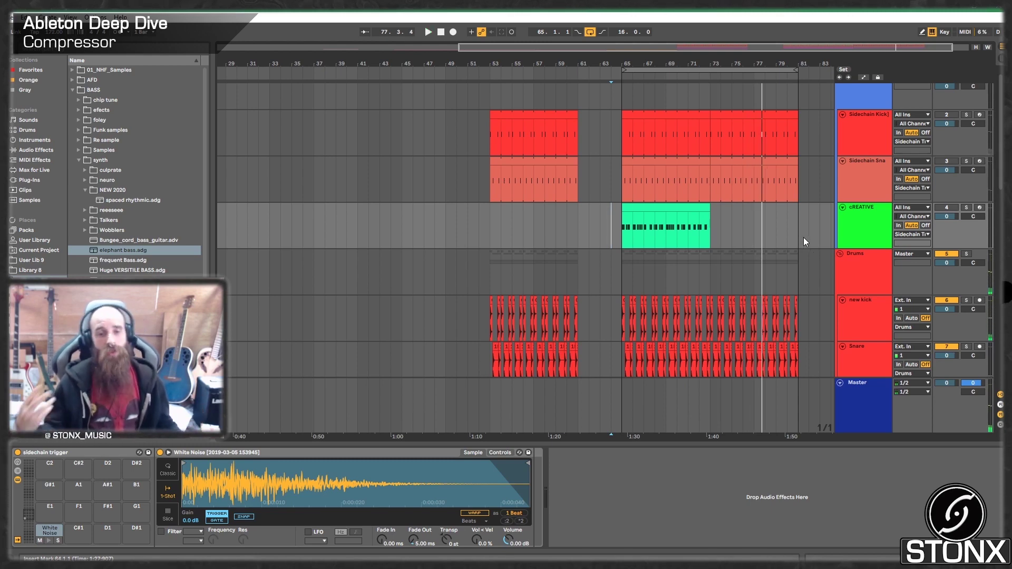
Open the Sidechain Snare clip at bar 73 and inspect its first White Noise trigger note
left_click(199, 456)
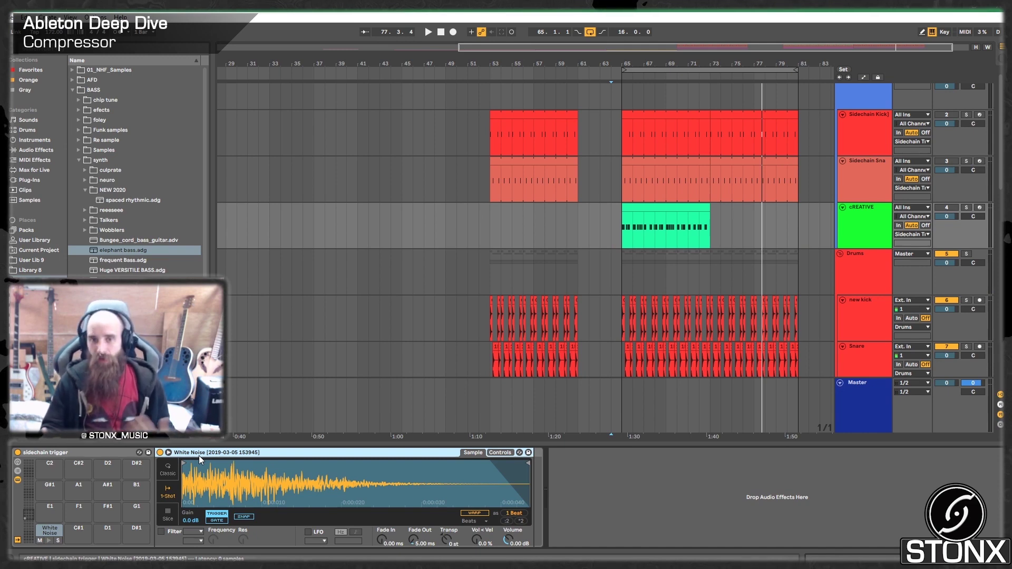
double_click(752, 167)
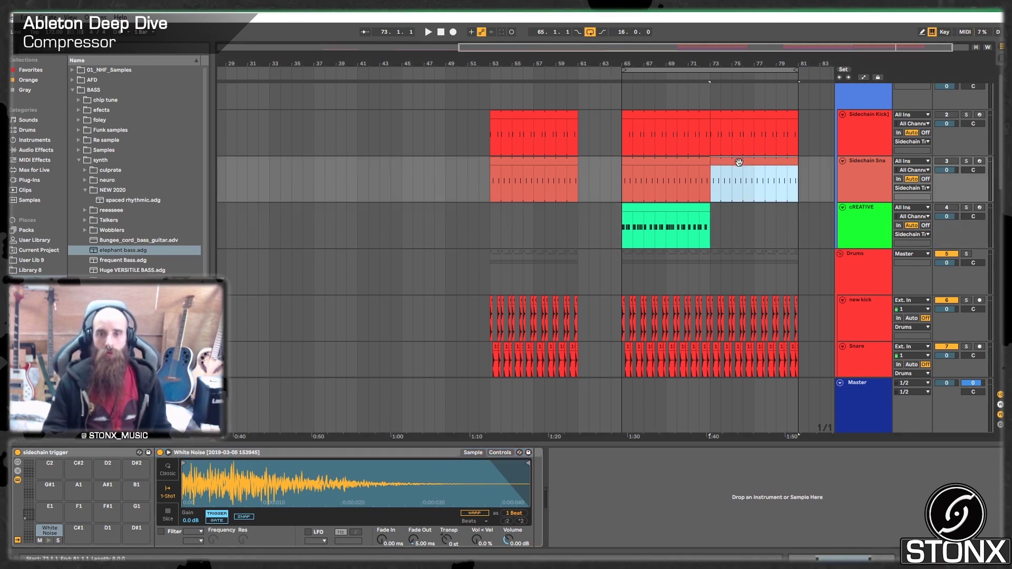
left_click(430, 488)
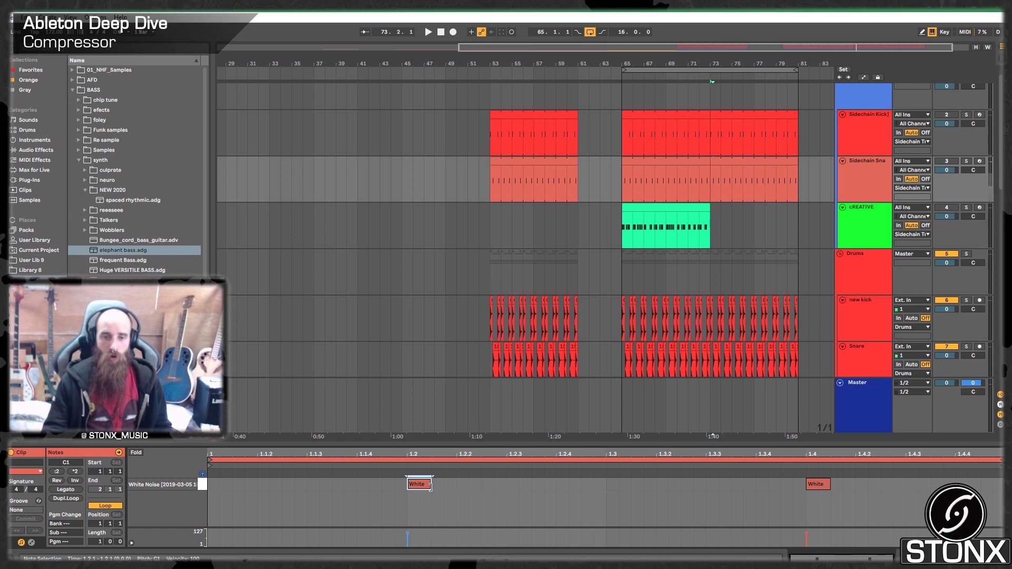
mouse_move(430, 486)
left_mouse_down()
mouse_move(770, 480)
mouse_move(431, 482)
left_mouse_up()
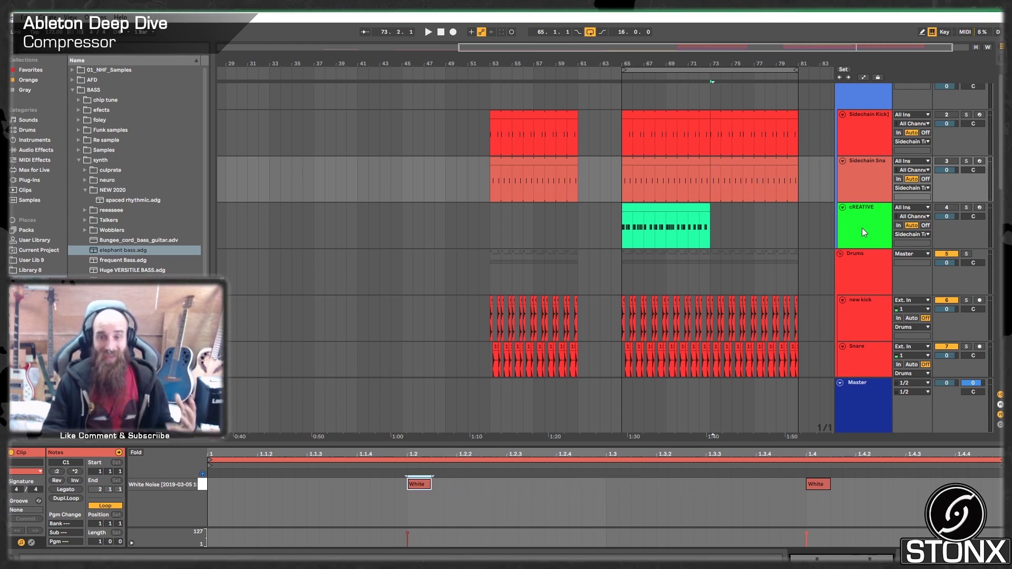
On the Hats group, set the Kick Sidechain compressor's source to new kick and the Snare Sidechain compressor's source to Snare
scroll(849, 285, "down", 4)
left_click(854, 172)
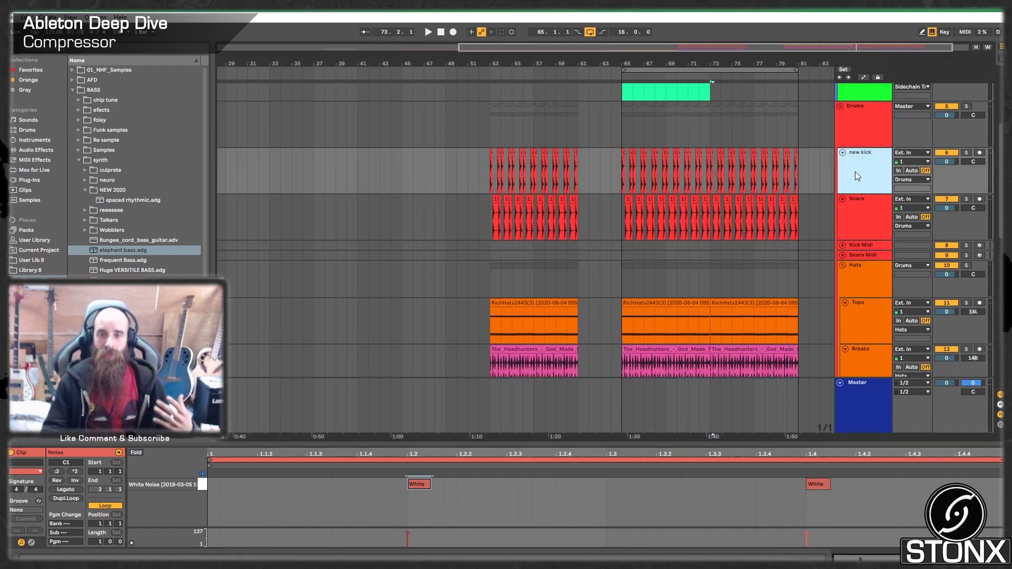
scroll(855, 172, "up", 5)
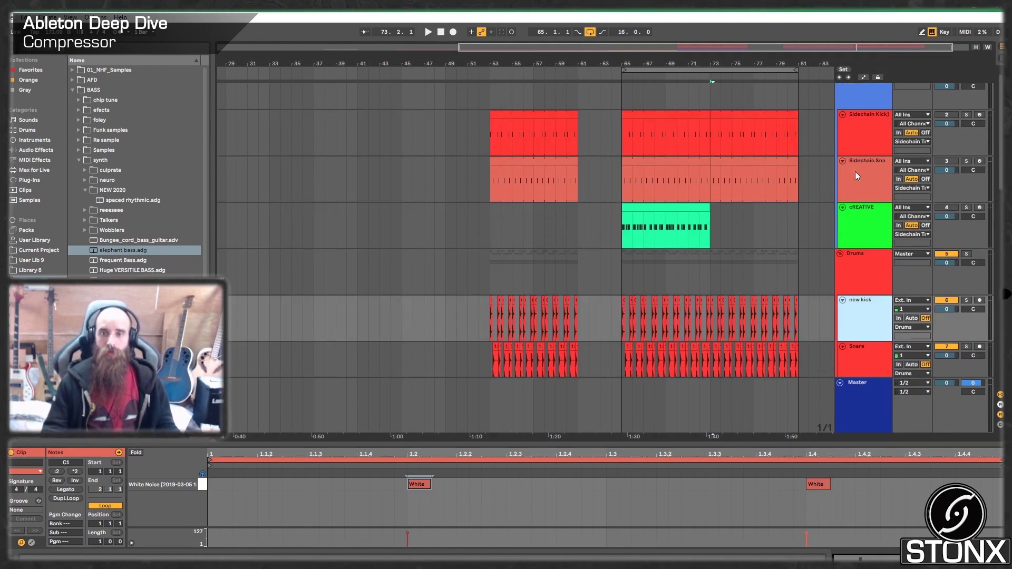
scroll(844, 198, "down", 3)
scroll(829, 288, "down", 2)
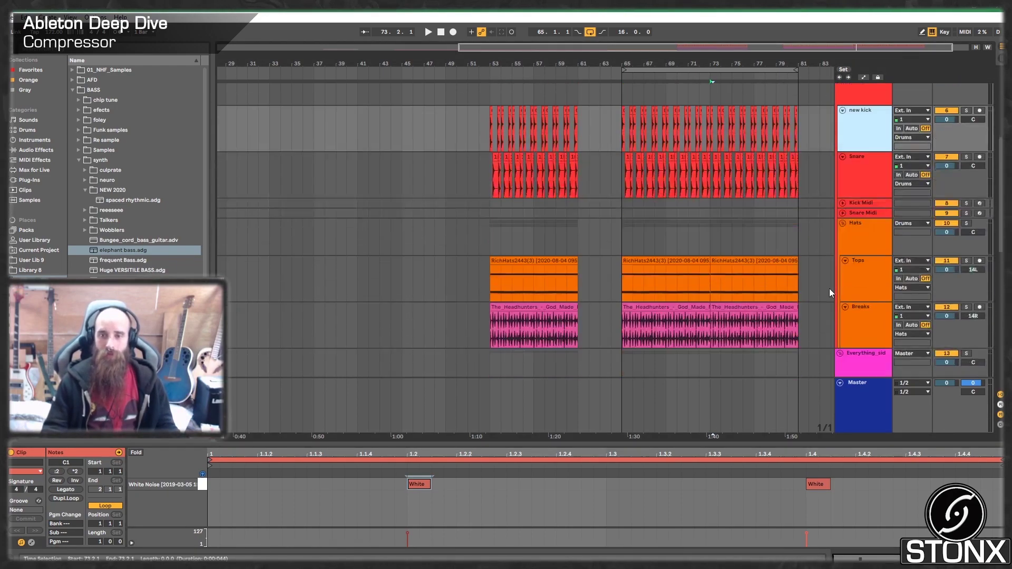
left_click(868, 241)
left_click(50, 479)
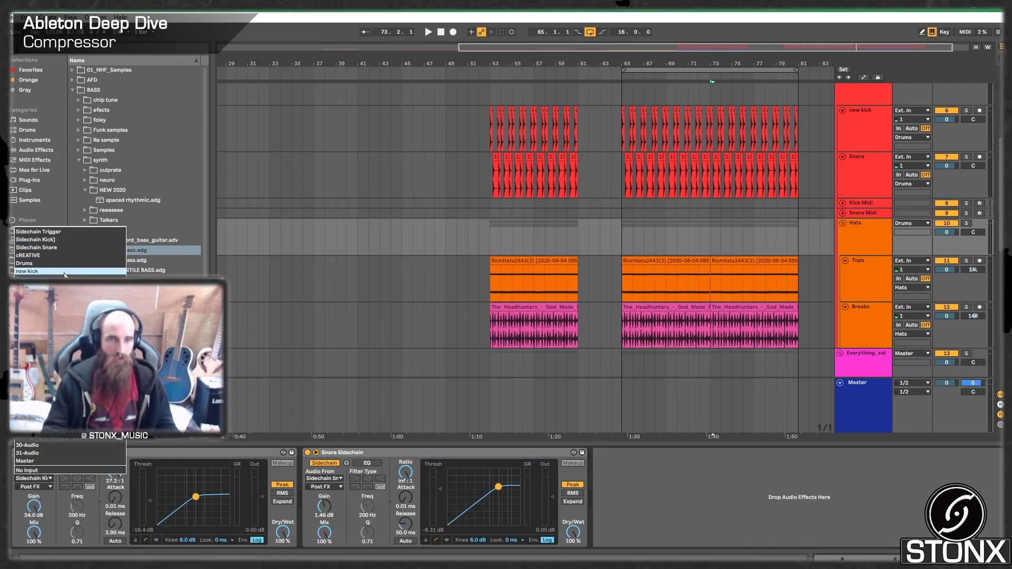
left_click(27, 271)
left_click(321, 480)
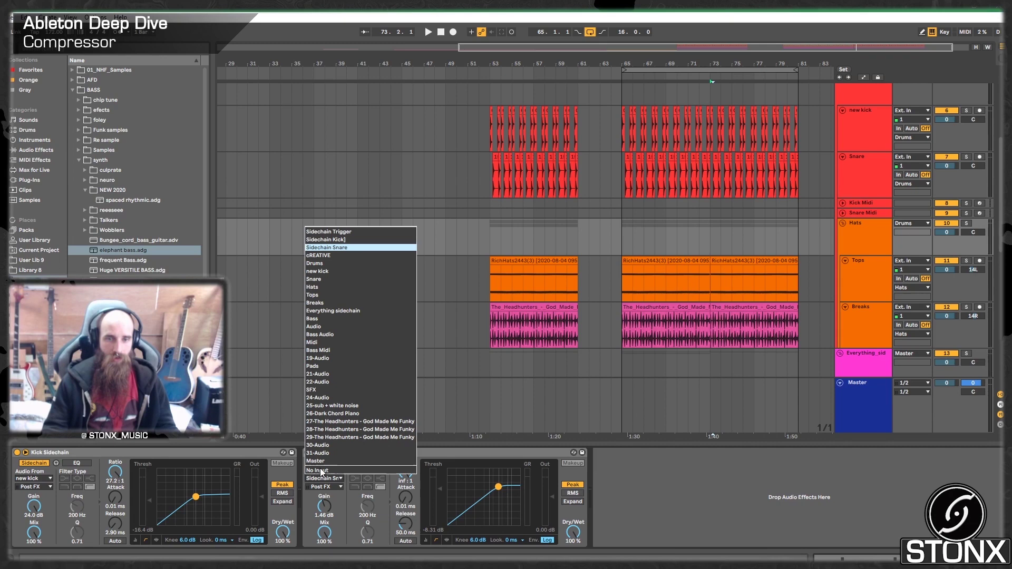
left_click(325, 282)
Play the arrangement from bar 65 and again from bar 53 to hear the hats sidechained to the drum audio
left_click(623, 187)
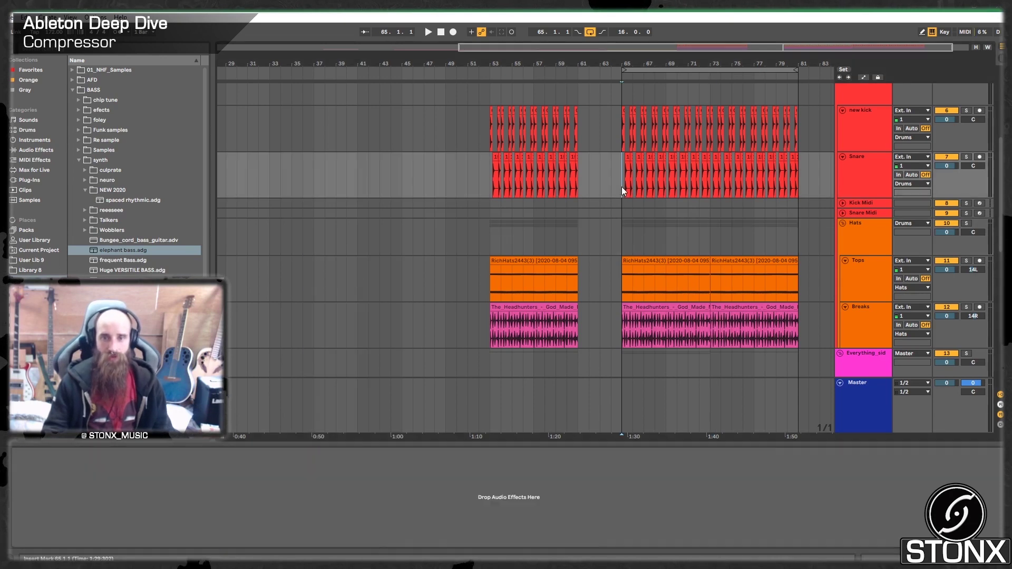
key("space")
scroll(788, 267, "down", 5)
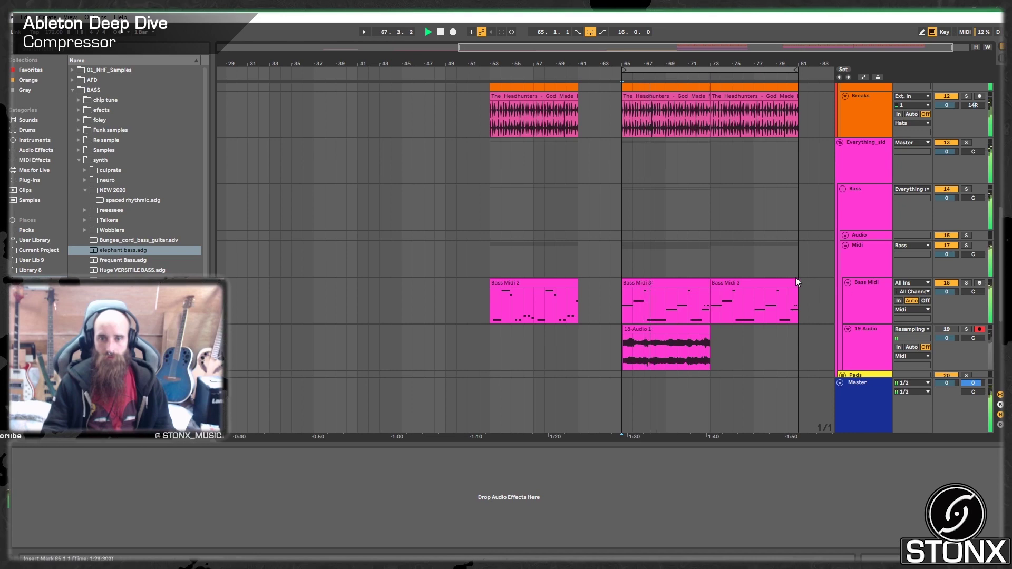
left_click(494, 171)
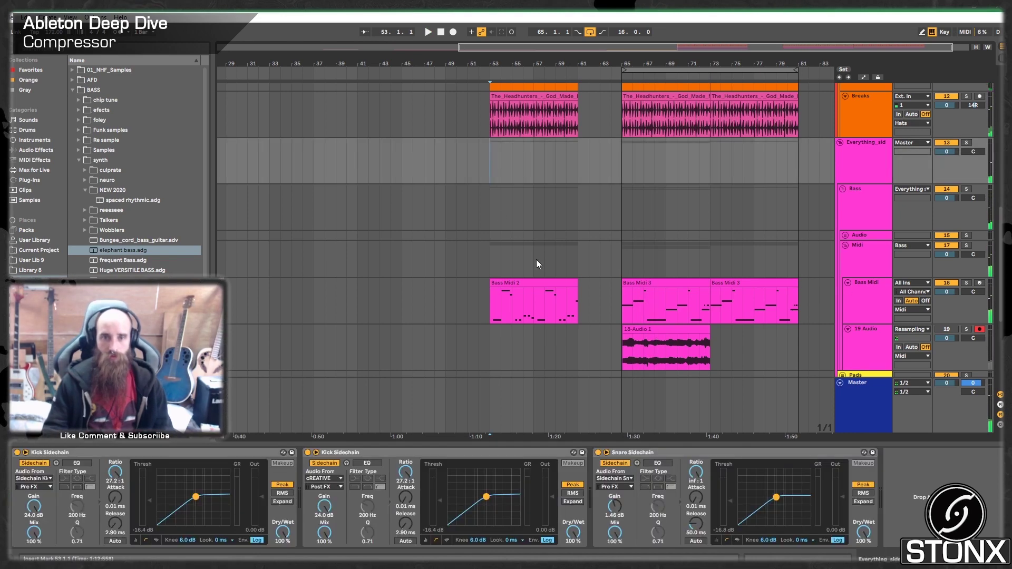
key("space")
scroll(485, 208, "up", 2)
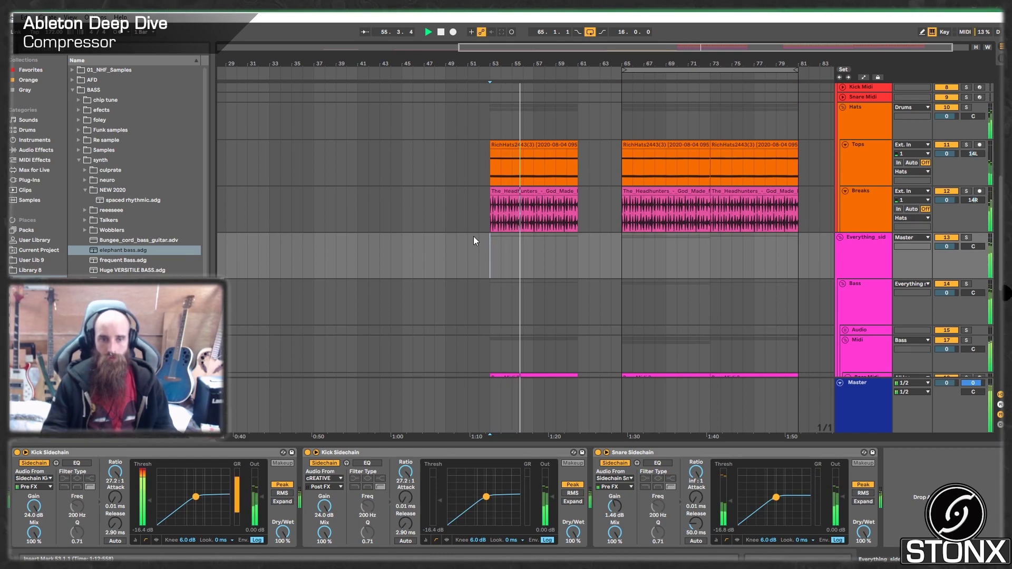
scroll(469, 245, "up", 4)
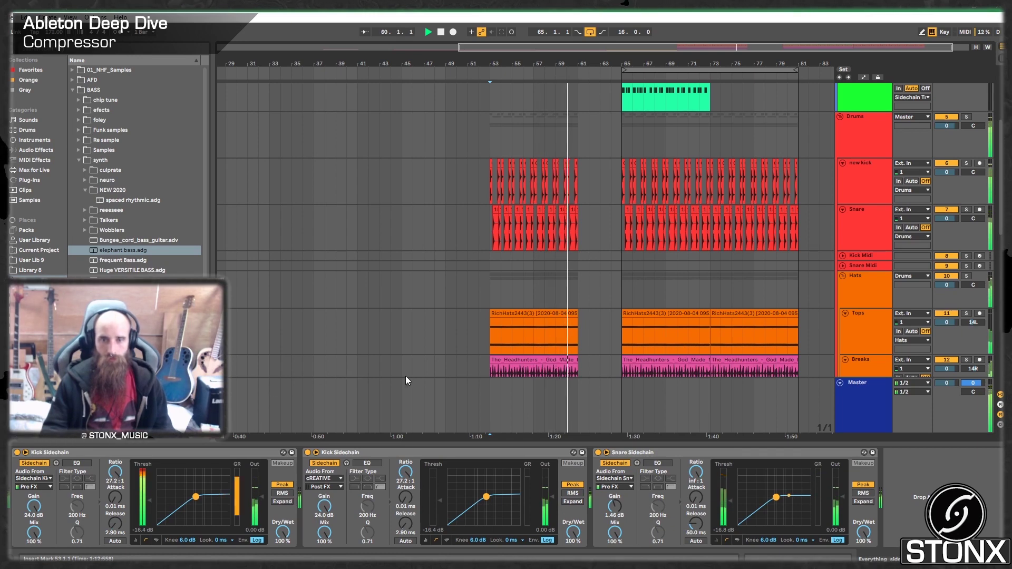
Solo the Hats group and play from bar 53 to hear its sidechain compression in isolation
left_click(877, 285)
key("space")
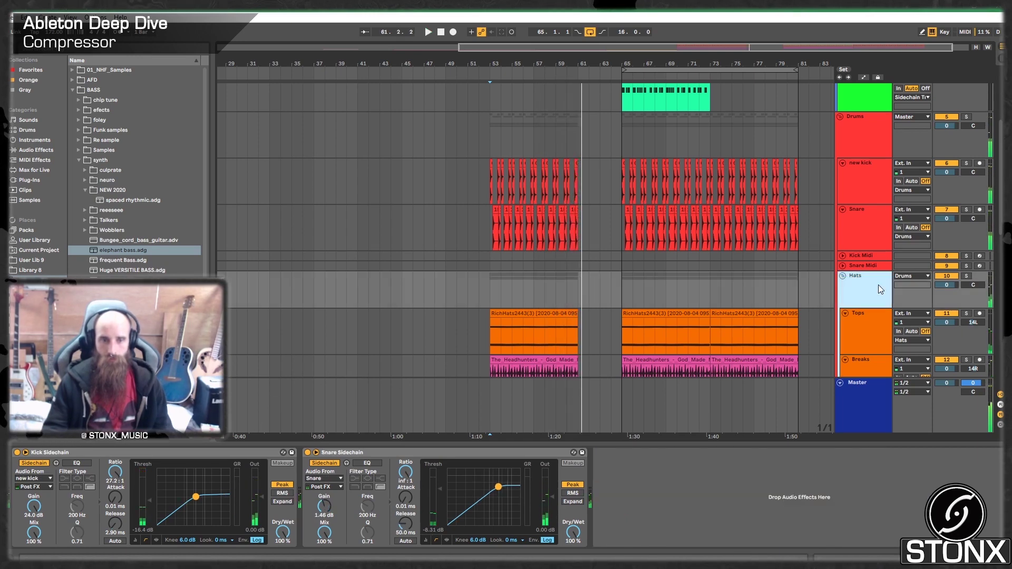
scroll(878, 285, "up", 1)
scroll(877, 284, "down", 1)
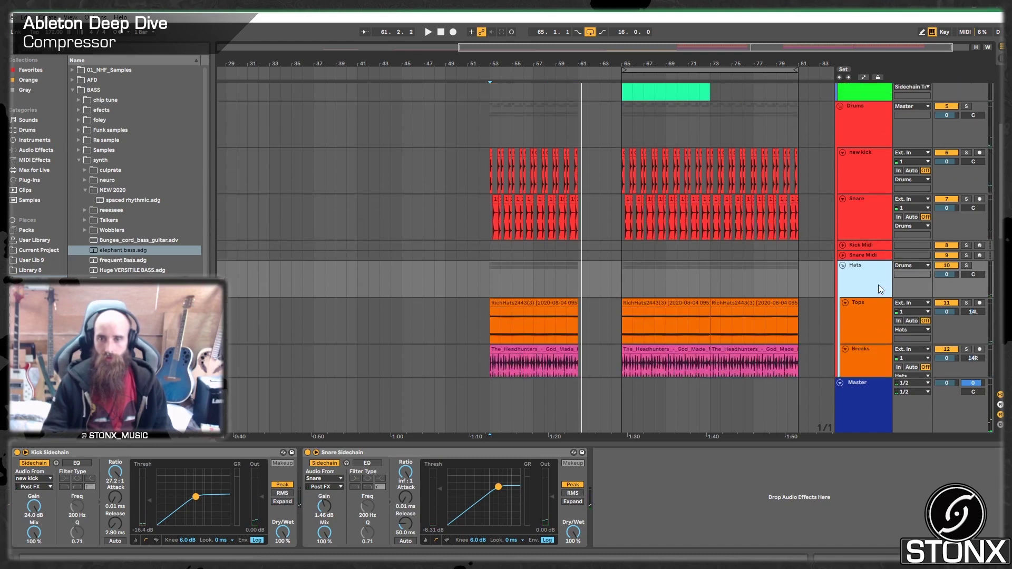
left_click(967, 265)
key("space")
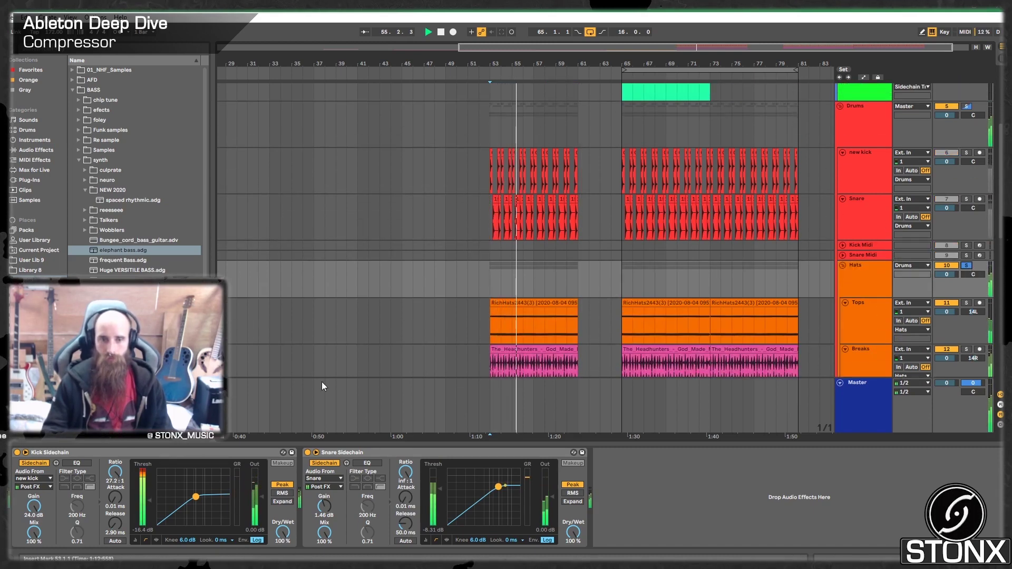
key("space")
Set the Hats' Kick Sidechain source to Sidechain Kick and Snare Sidechain source to Sidechain Snare, and play from bar 53 to compare
left_click(52, 478)
left_click(50, 240)
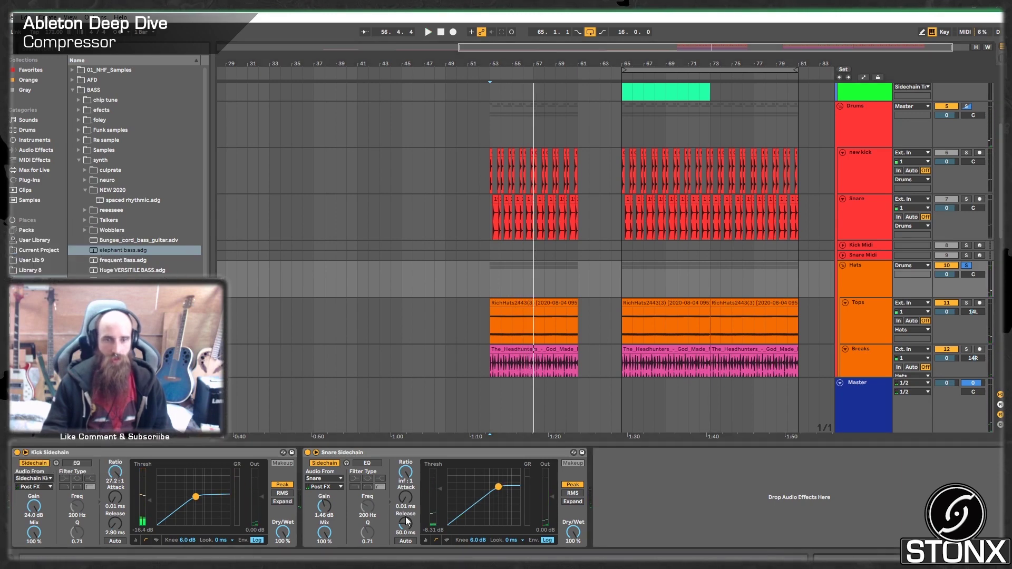
left_click(334, 478)
left_click(354, 248)
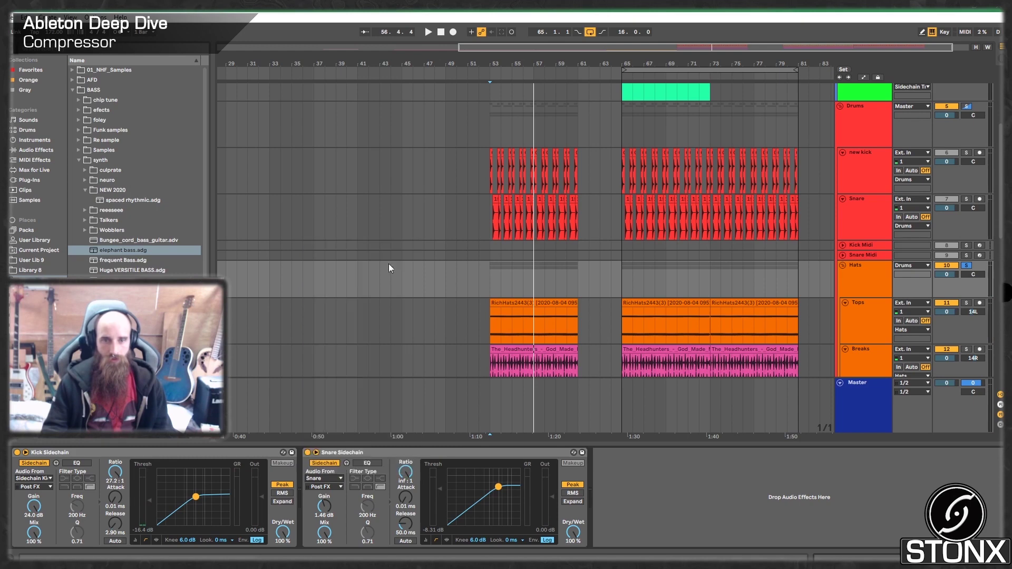
left_click(491, 247)
key("space")
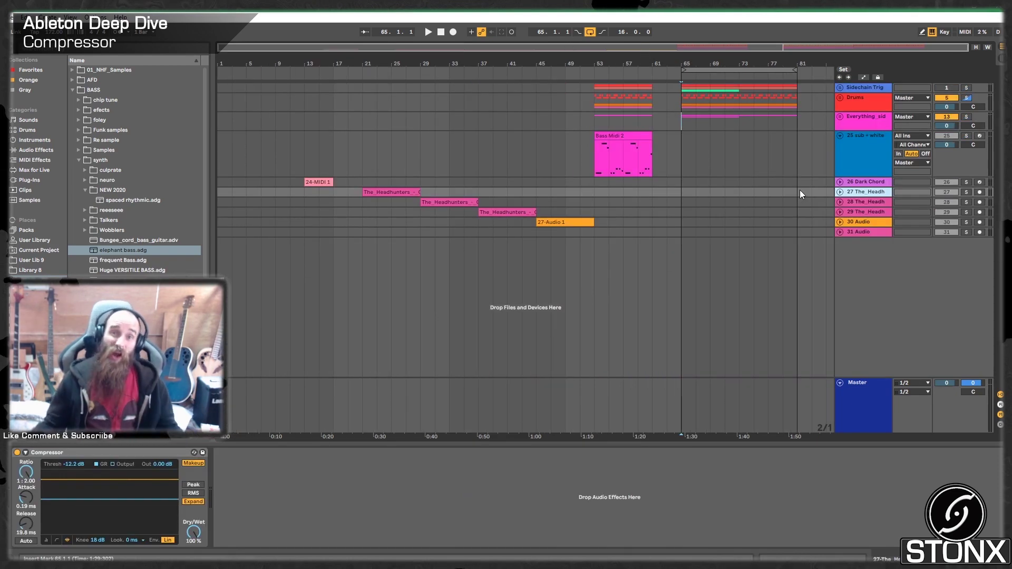
Review the Compressor settings on the Dark Chord and three Headhunters tracks, and select the Drums group
left_click(863, 182)
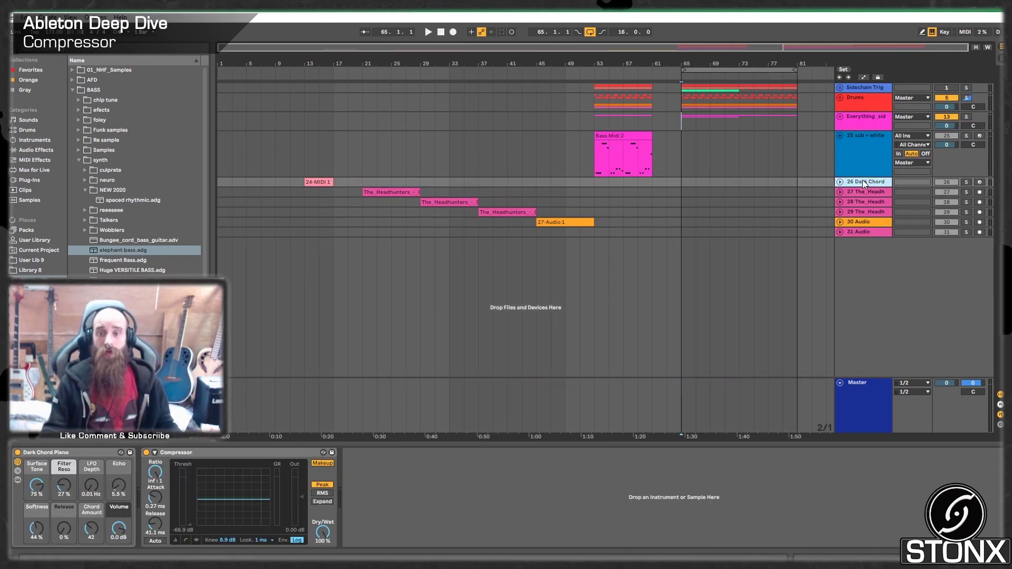
left_click(878, 192)
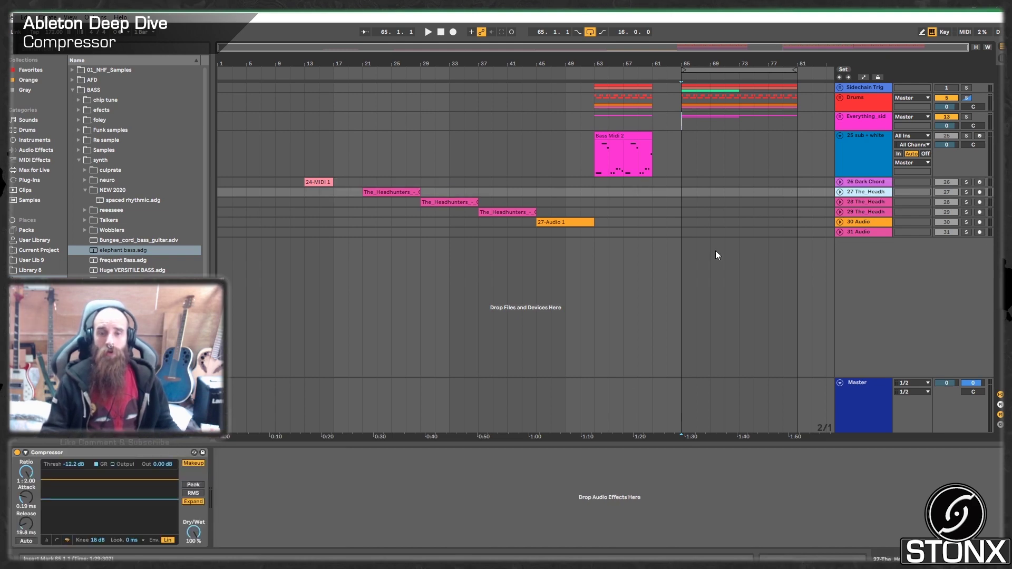
left_click(868, 202)
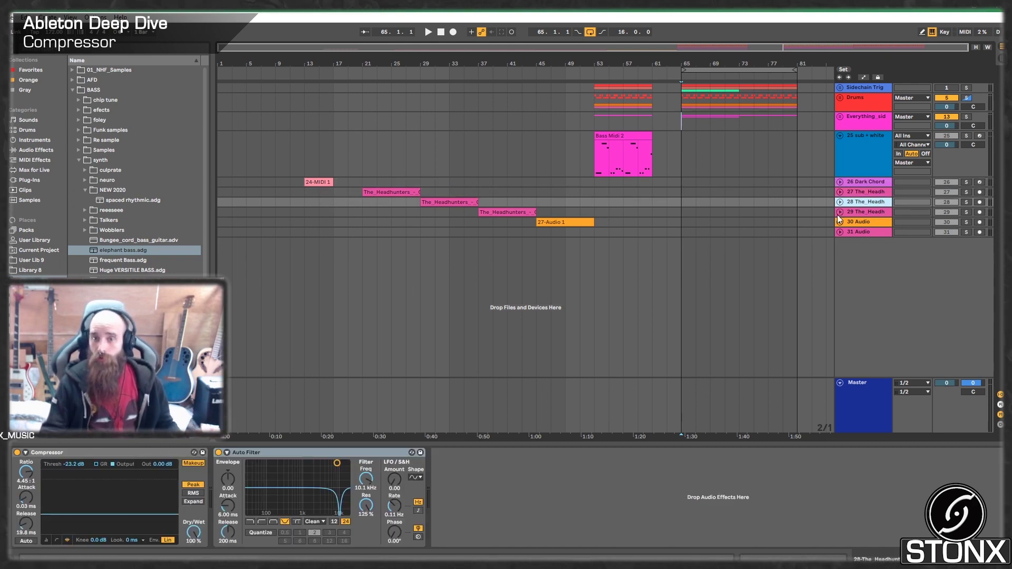
left_click(865, 211)
left_click(863, 105)
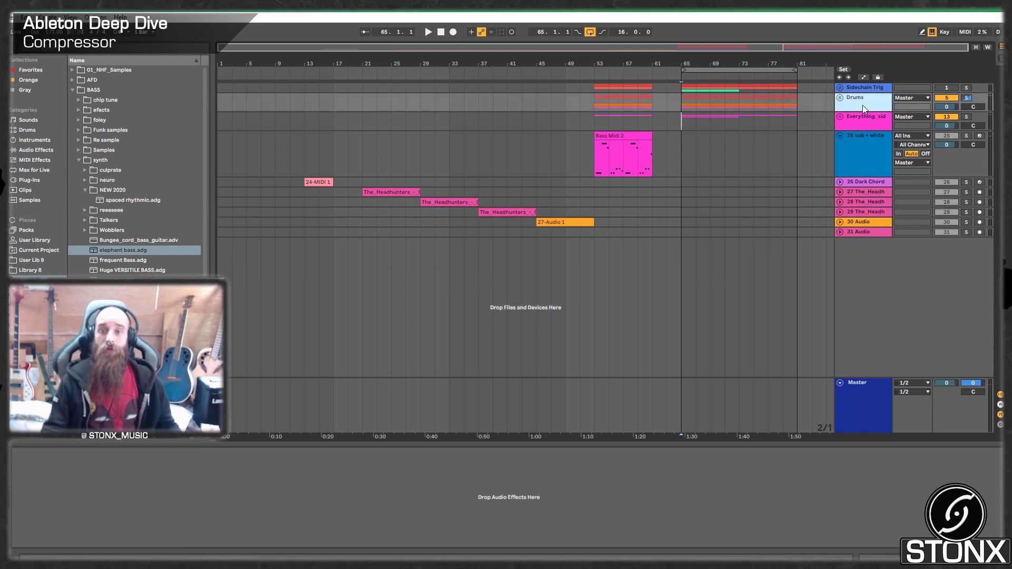